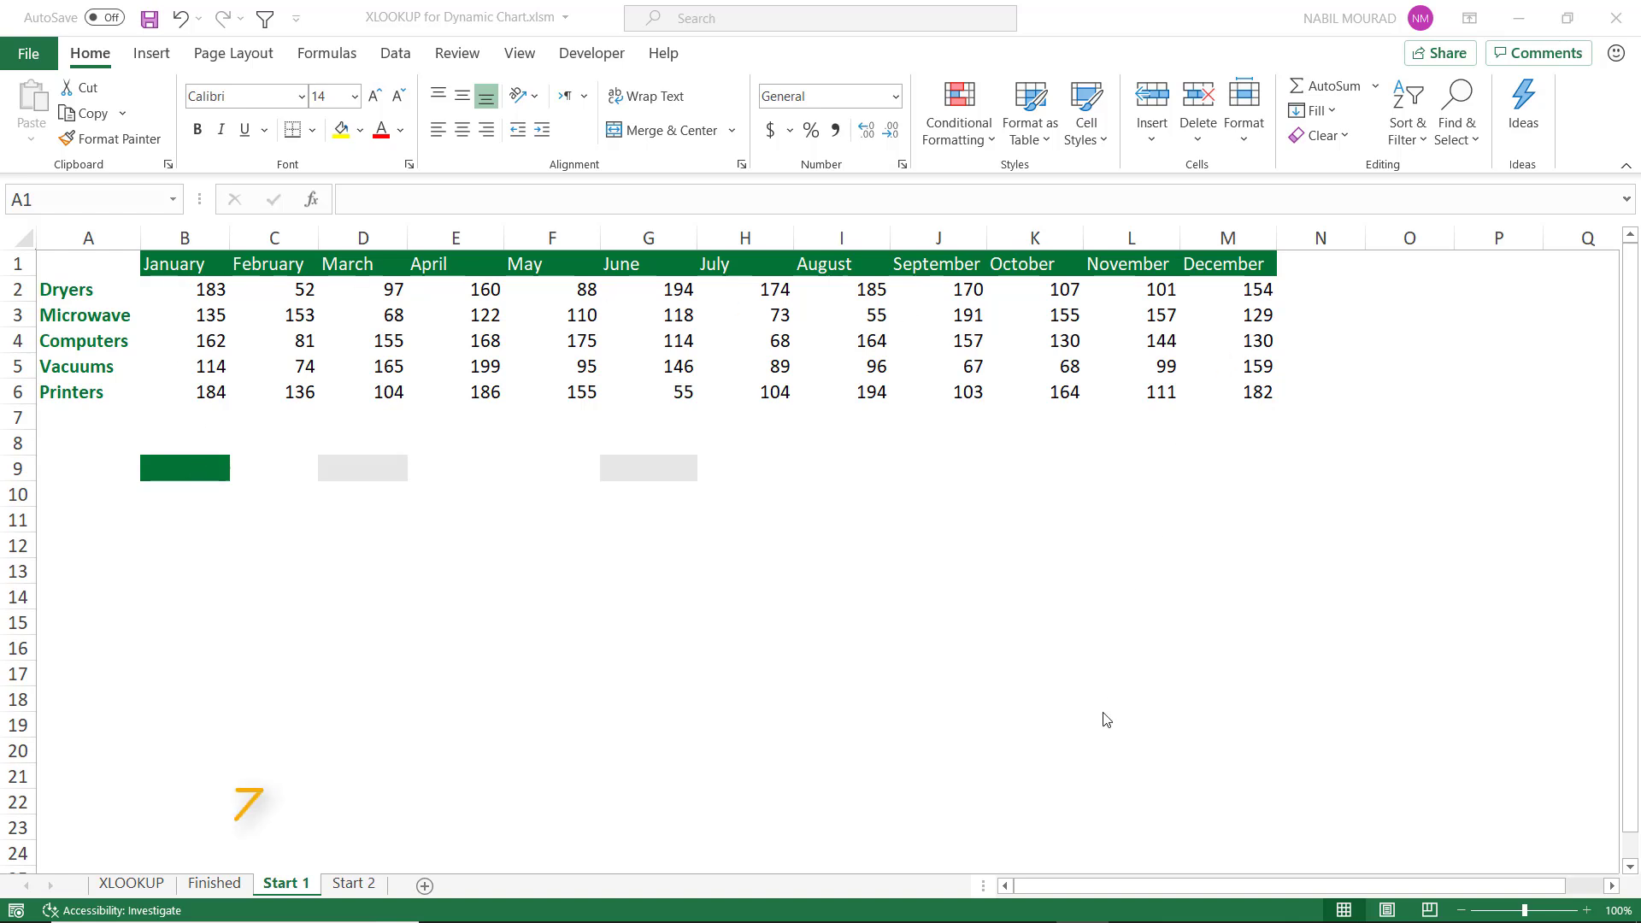
# - On the Finished sheet, choose October from the month dropdown in B9
pyautogui.click(211, 884)
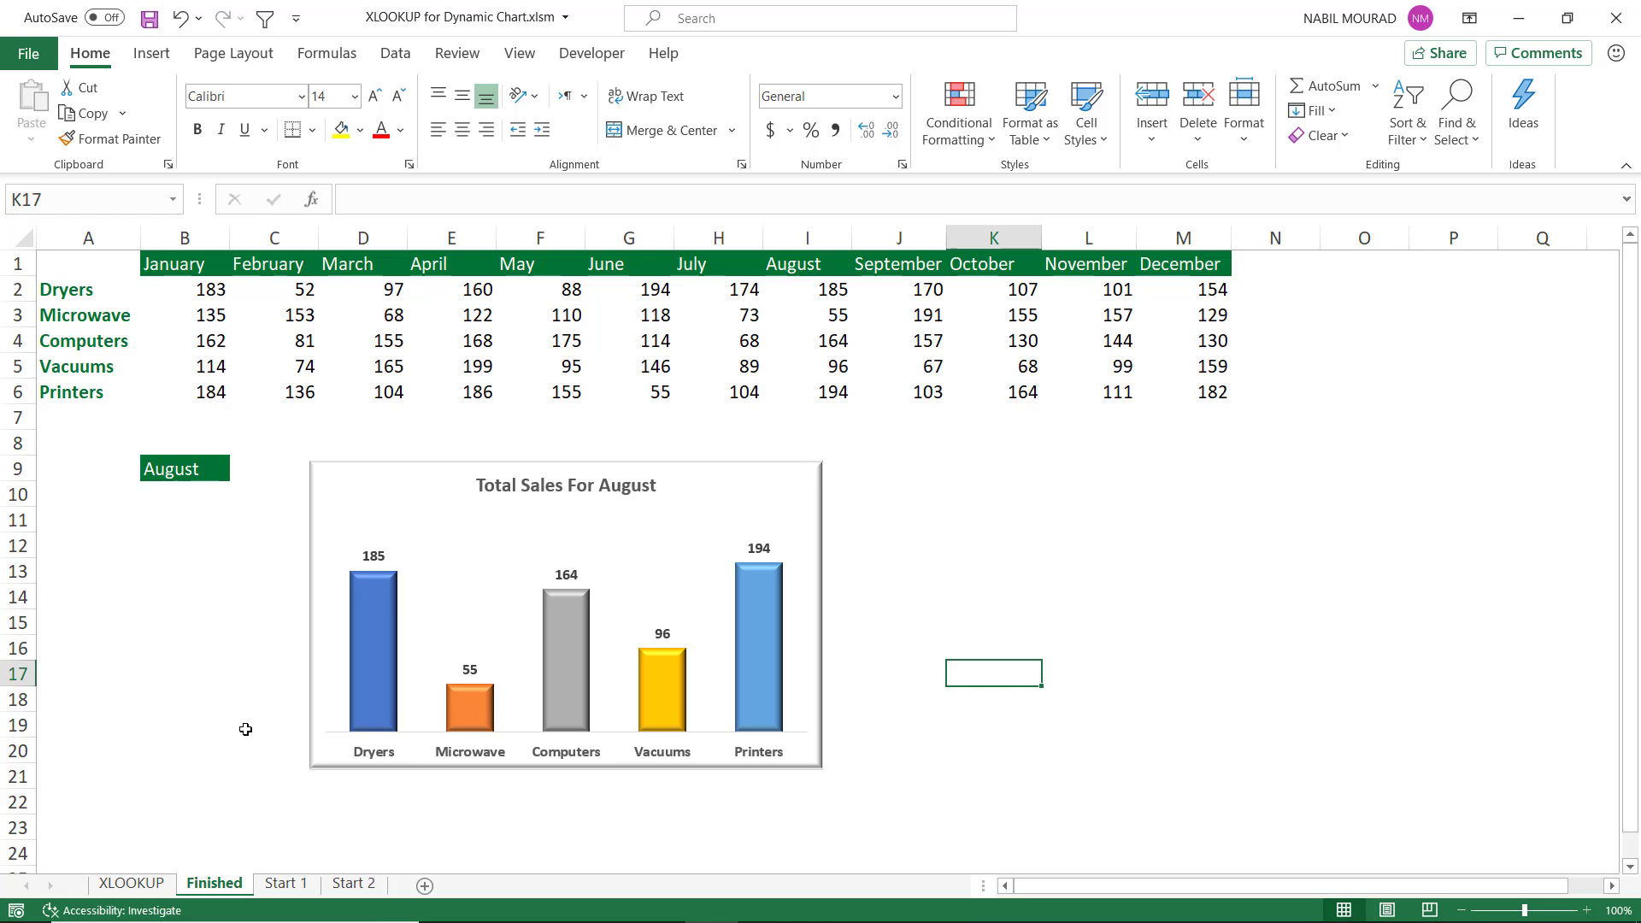
pyautogui.click(192, 471)
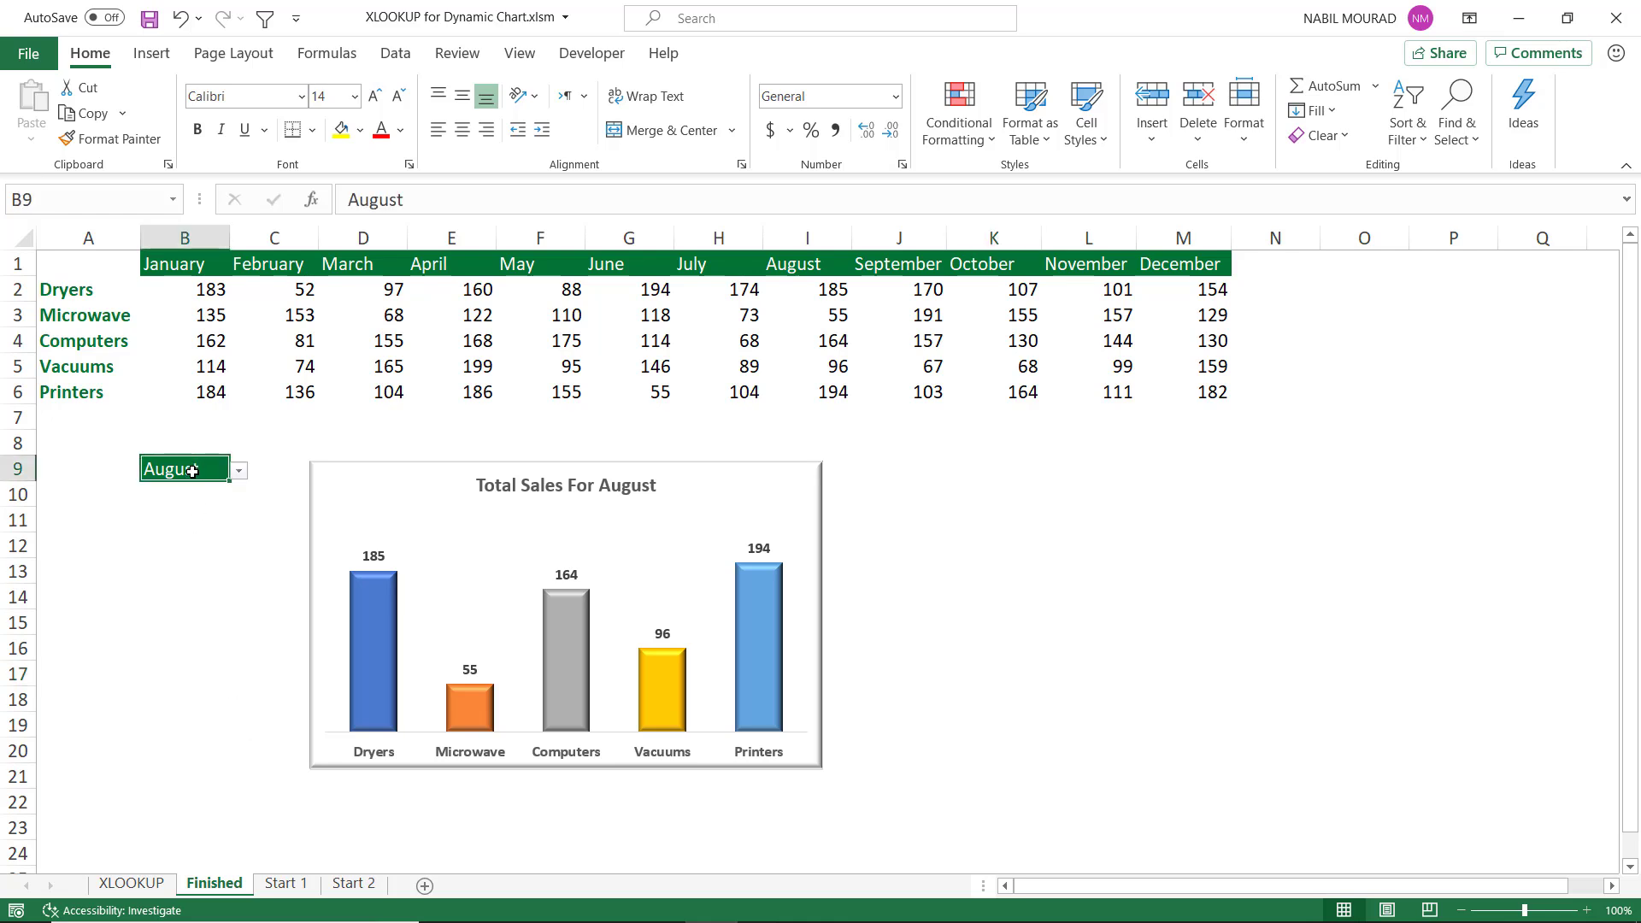
pyautogui.click(239, 473)
pyautogui.click(184, 570)
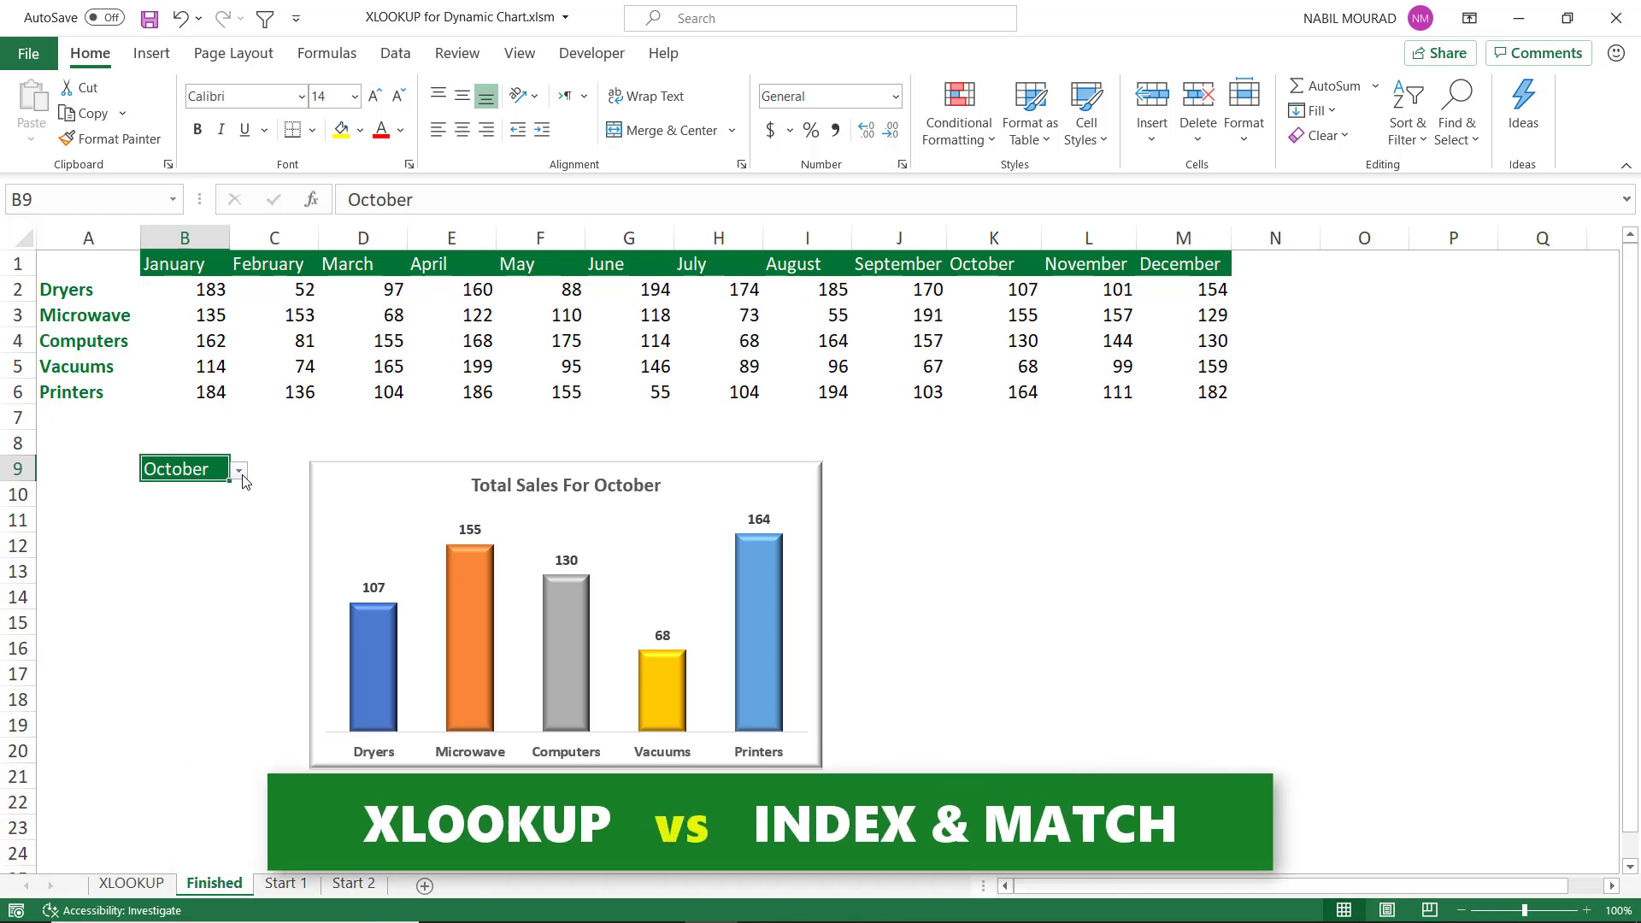
# - On the Start 1 sheet, add a list validation to B9 sourced from the months in B1:M1 and choose February
pyautogui.click(286, 884)
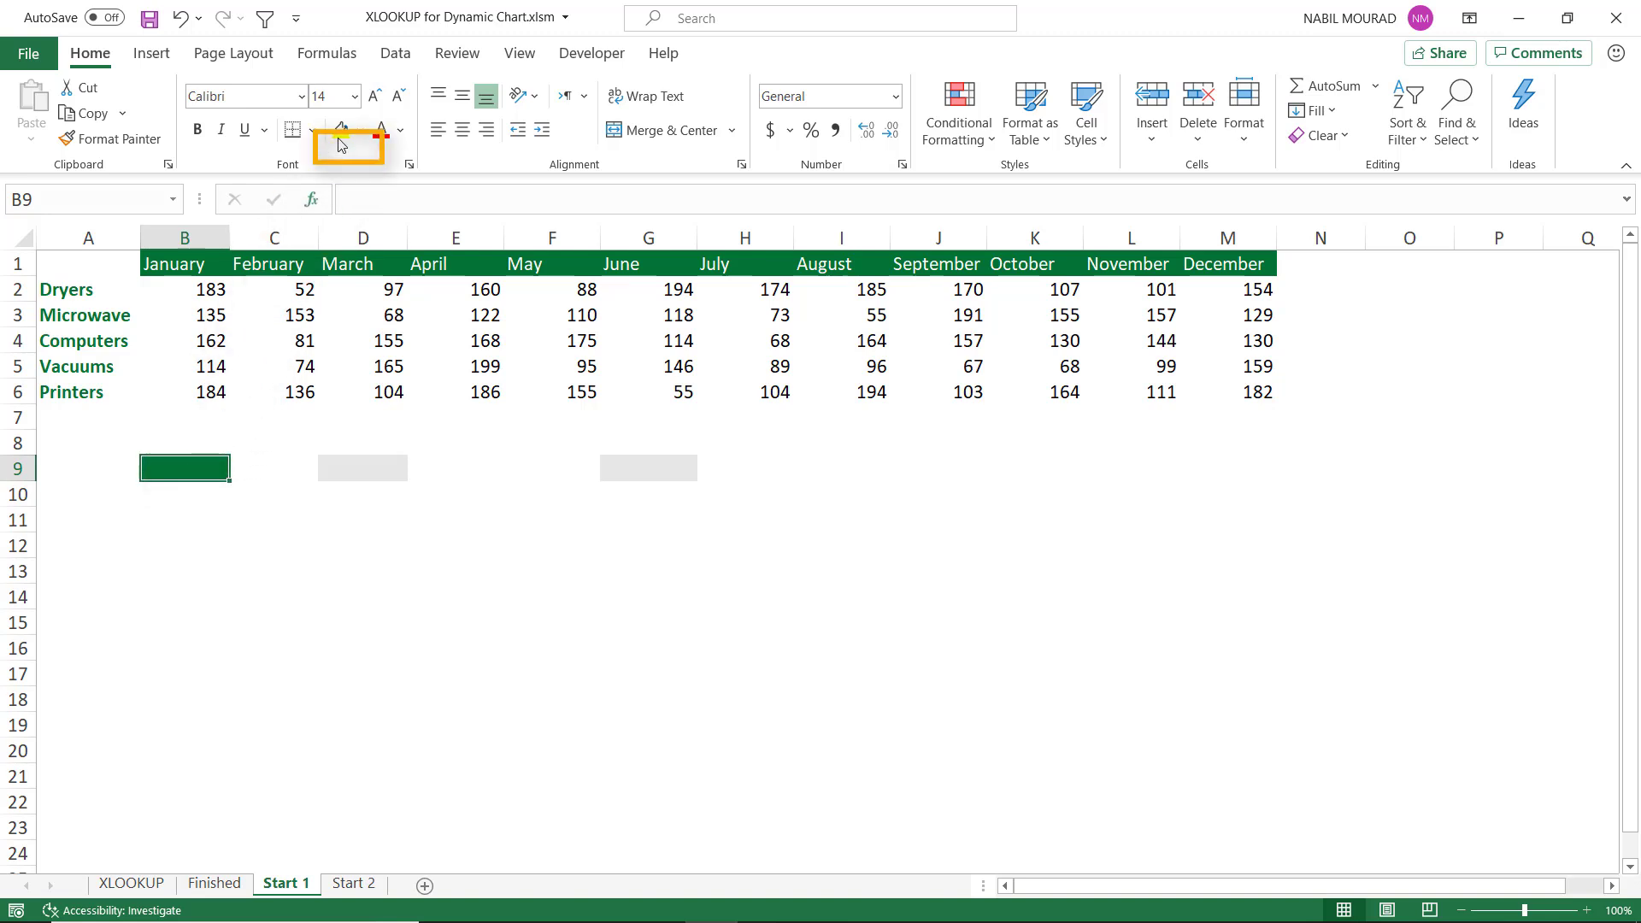
pyautogui.click(402, 54)
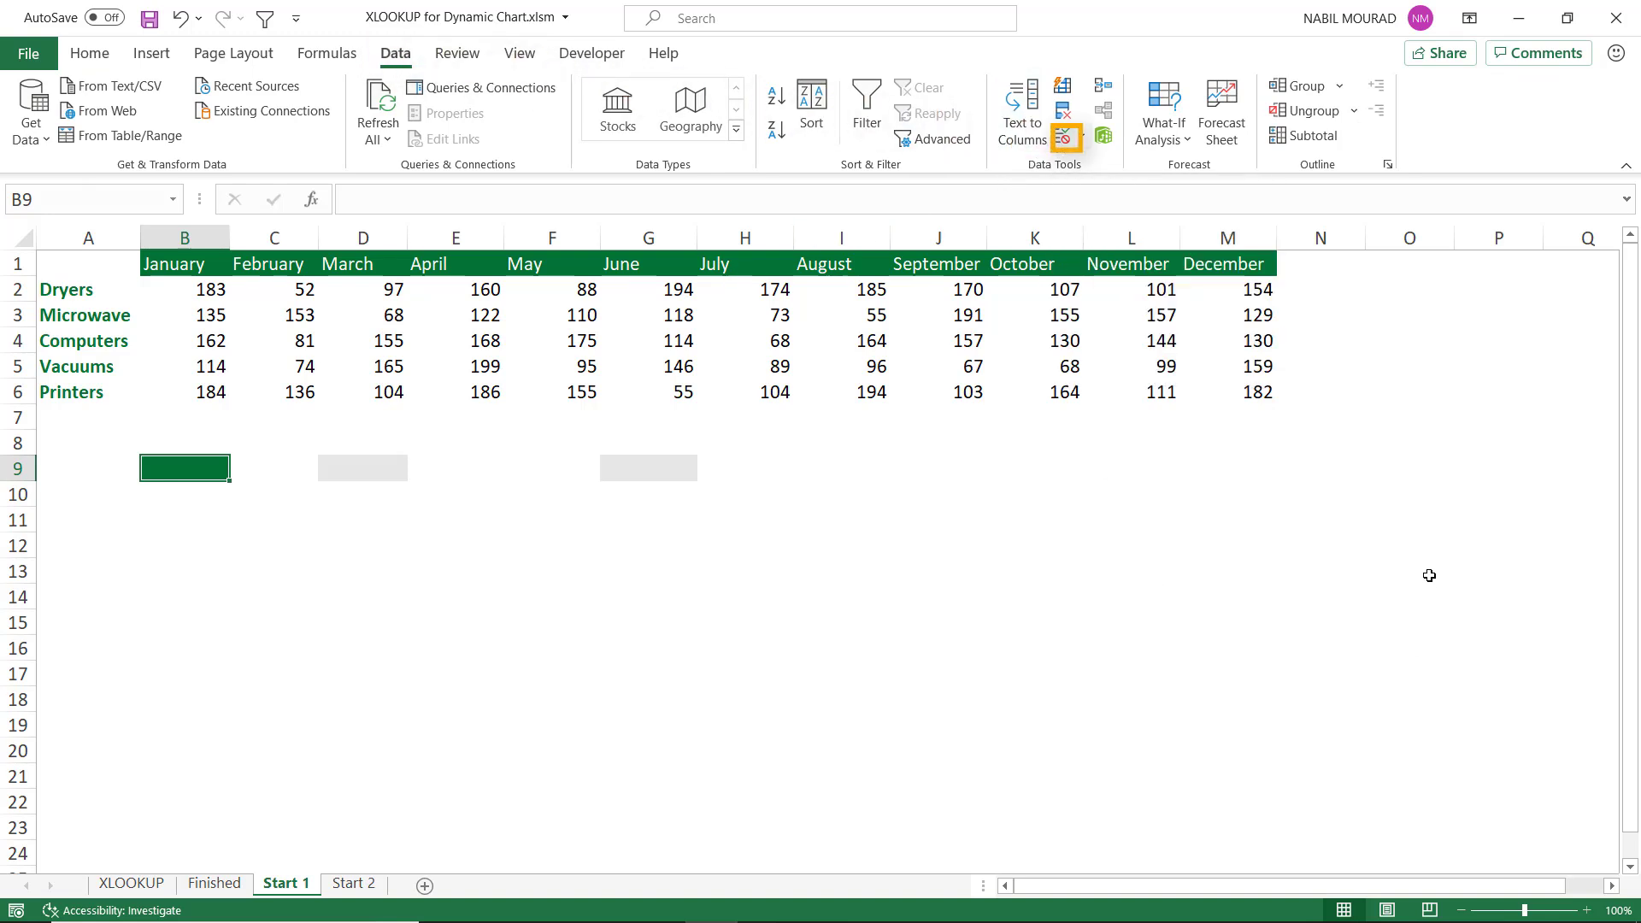
pyautogui.hotkey('alt', 'd')
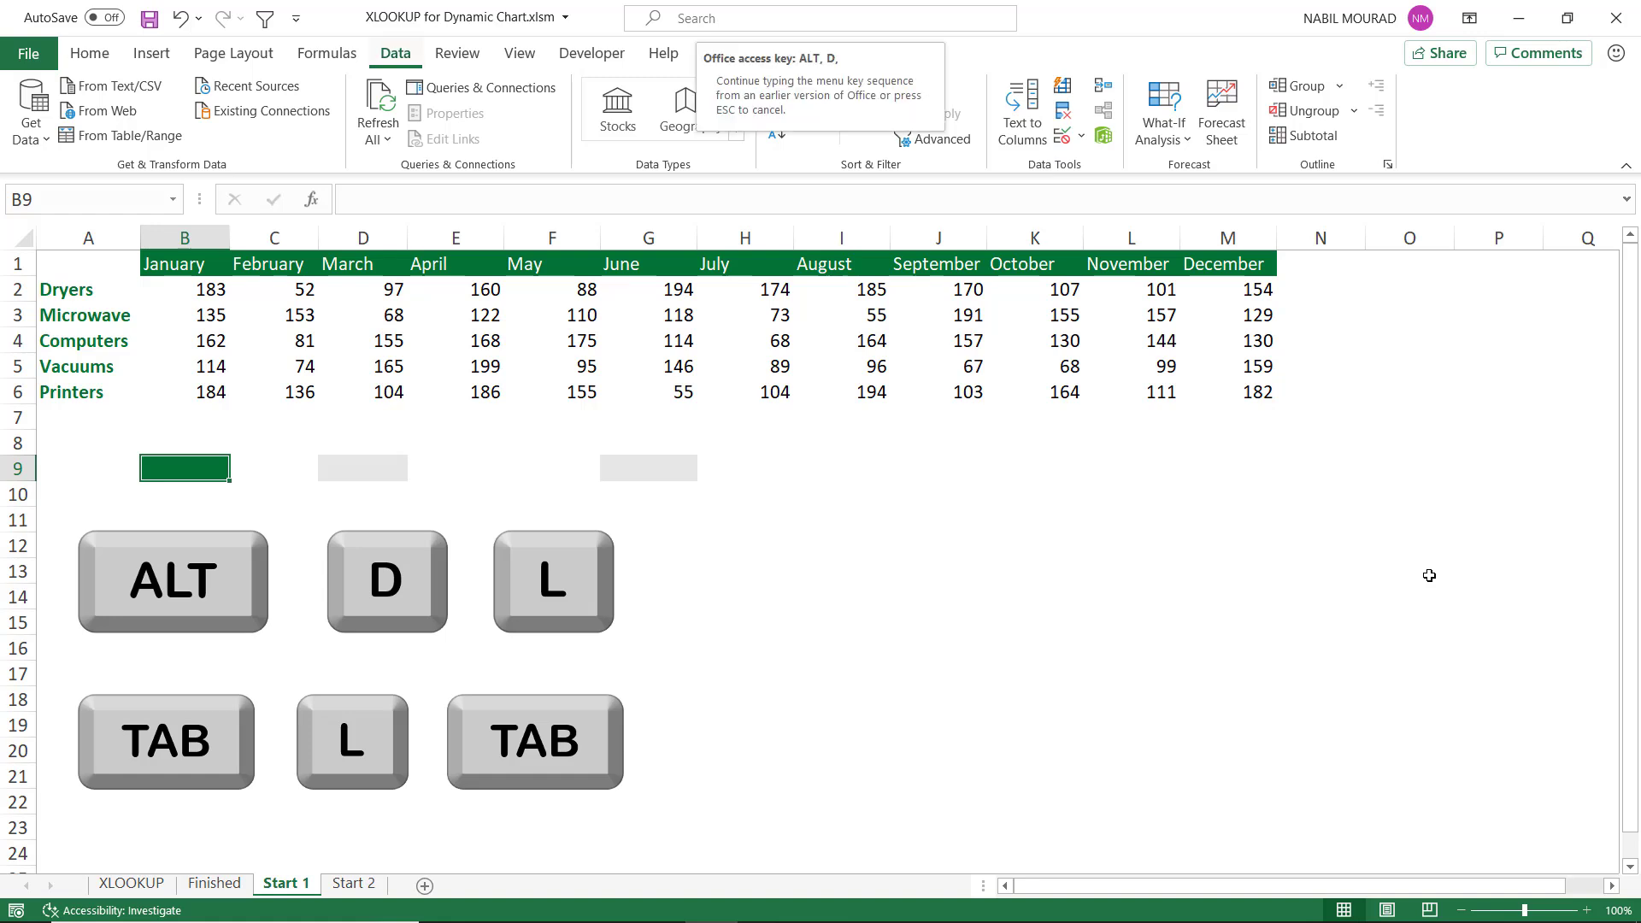
pyautogui.press('l')
pyautogui.press('Tab')
pyautogui.press('l')
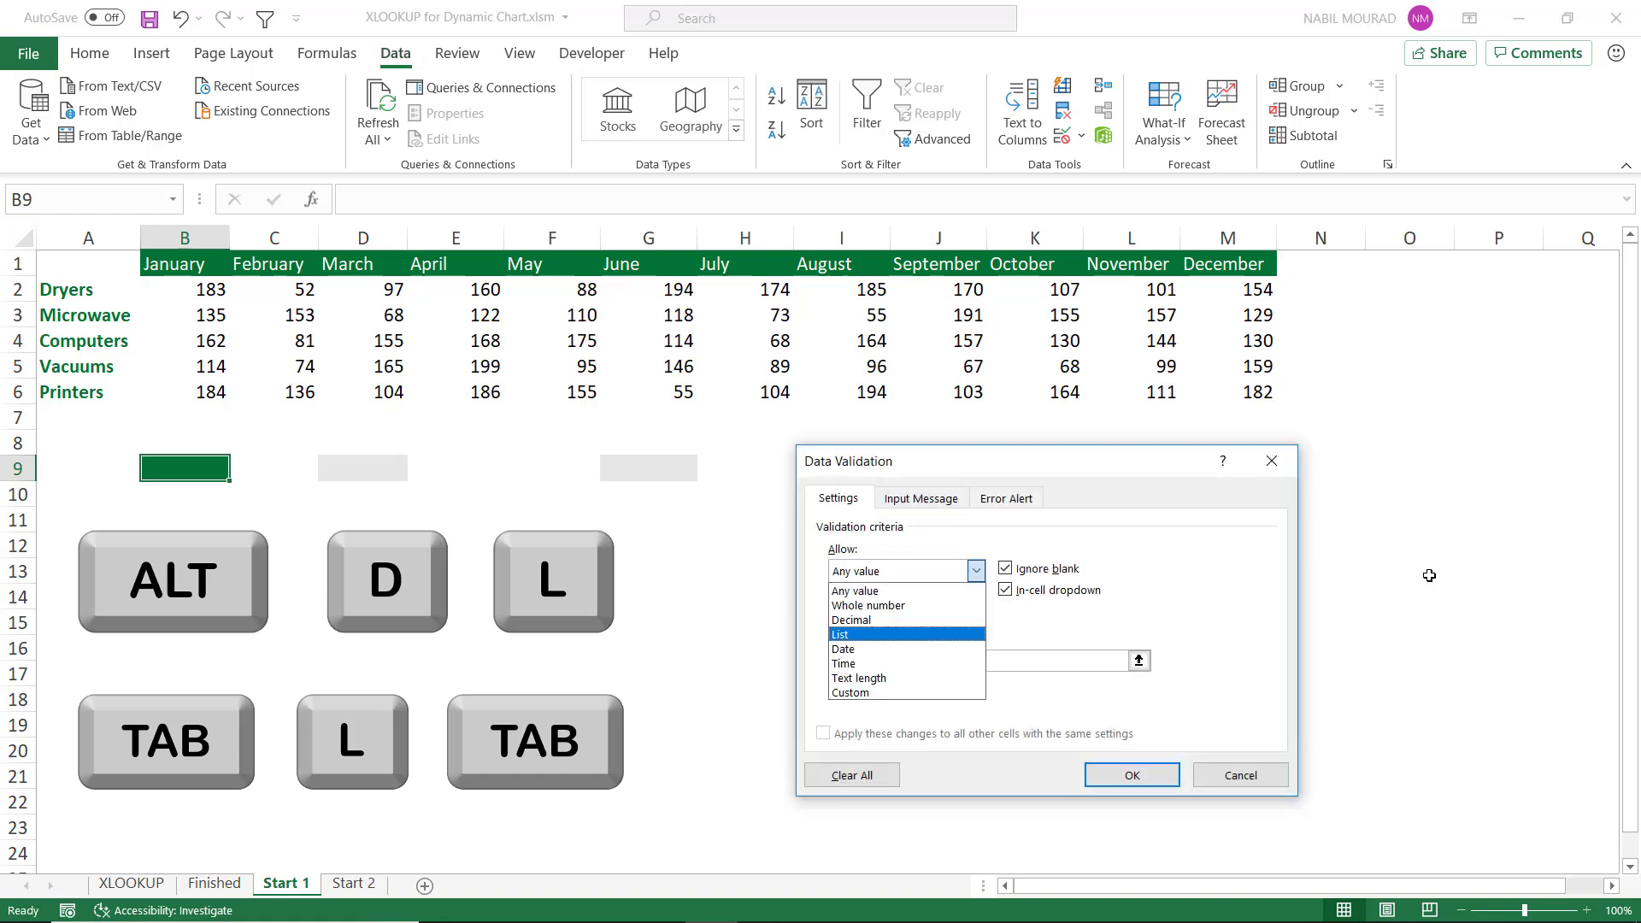
pyautogui.press('Tab')
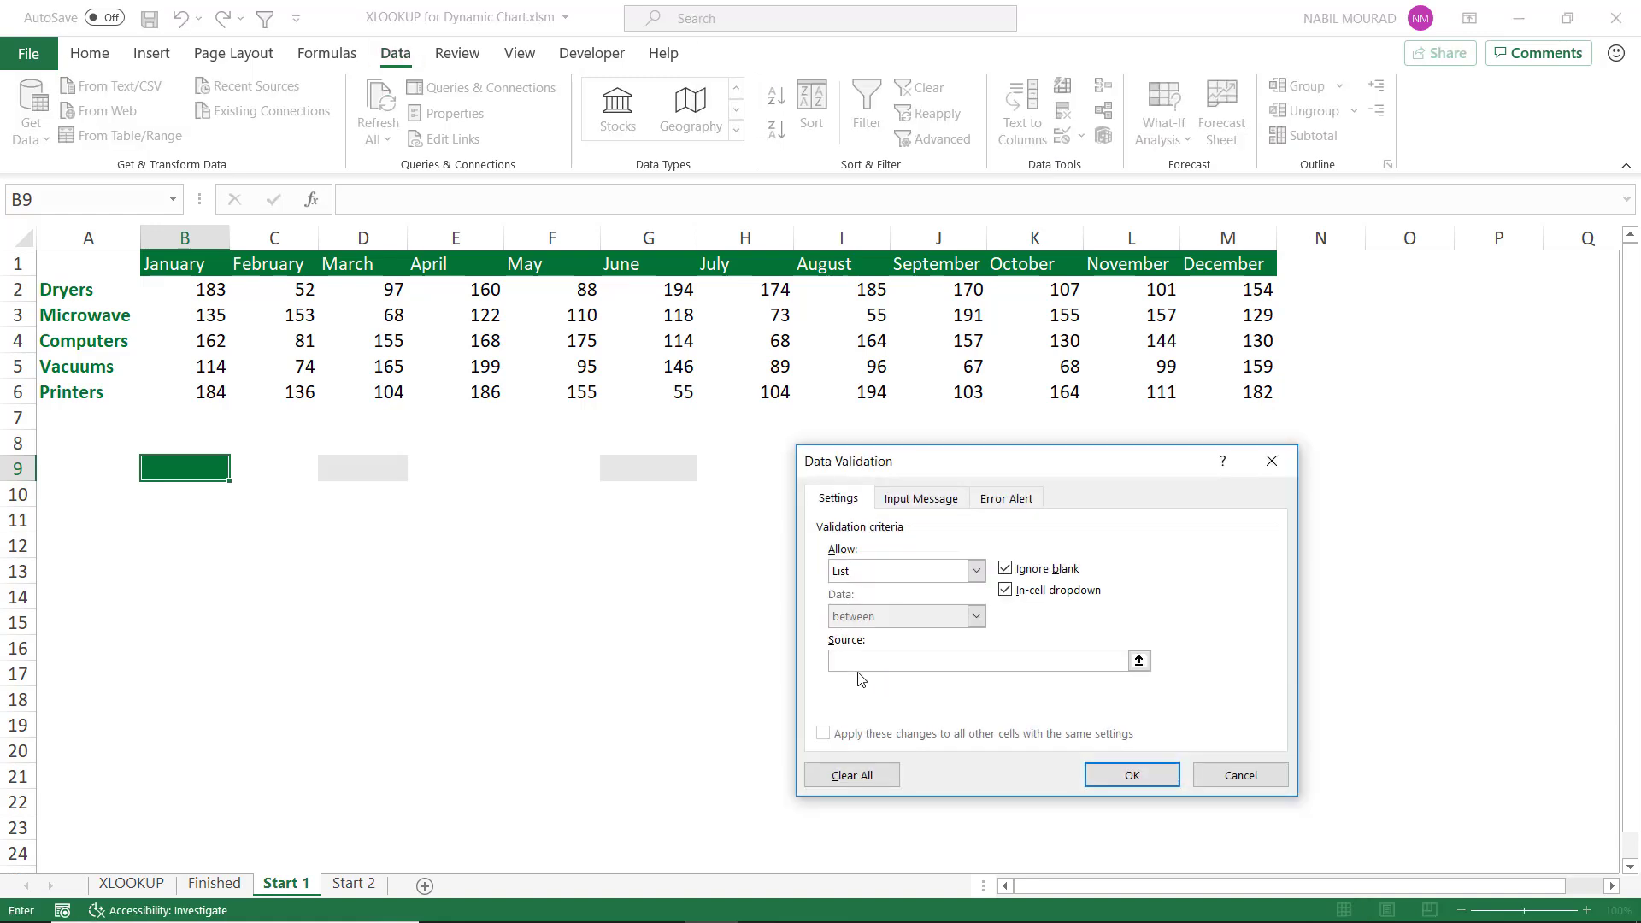
pyautogui.moveTo(161, 265); pyautogui.dragTo(1223, 261)
pyautogui.click(1132, 776)
pyautogui.click(241, 472)
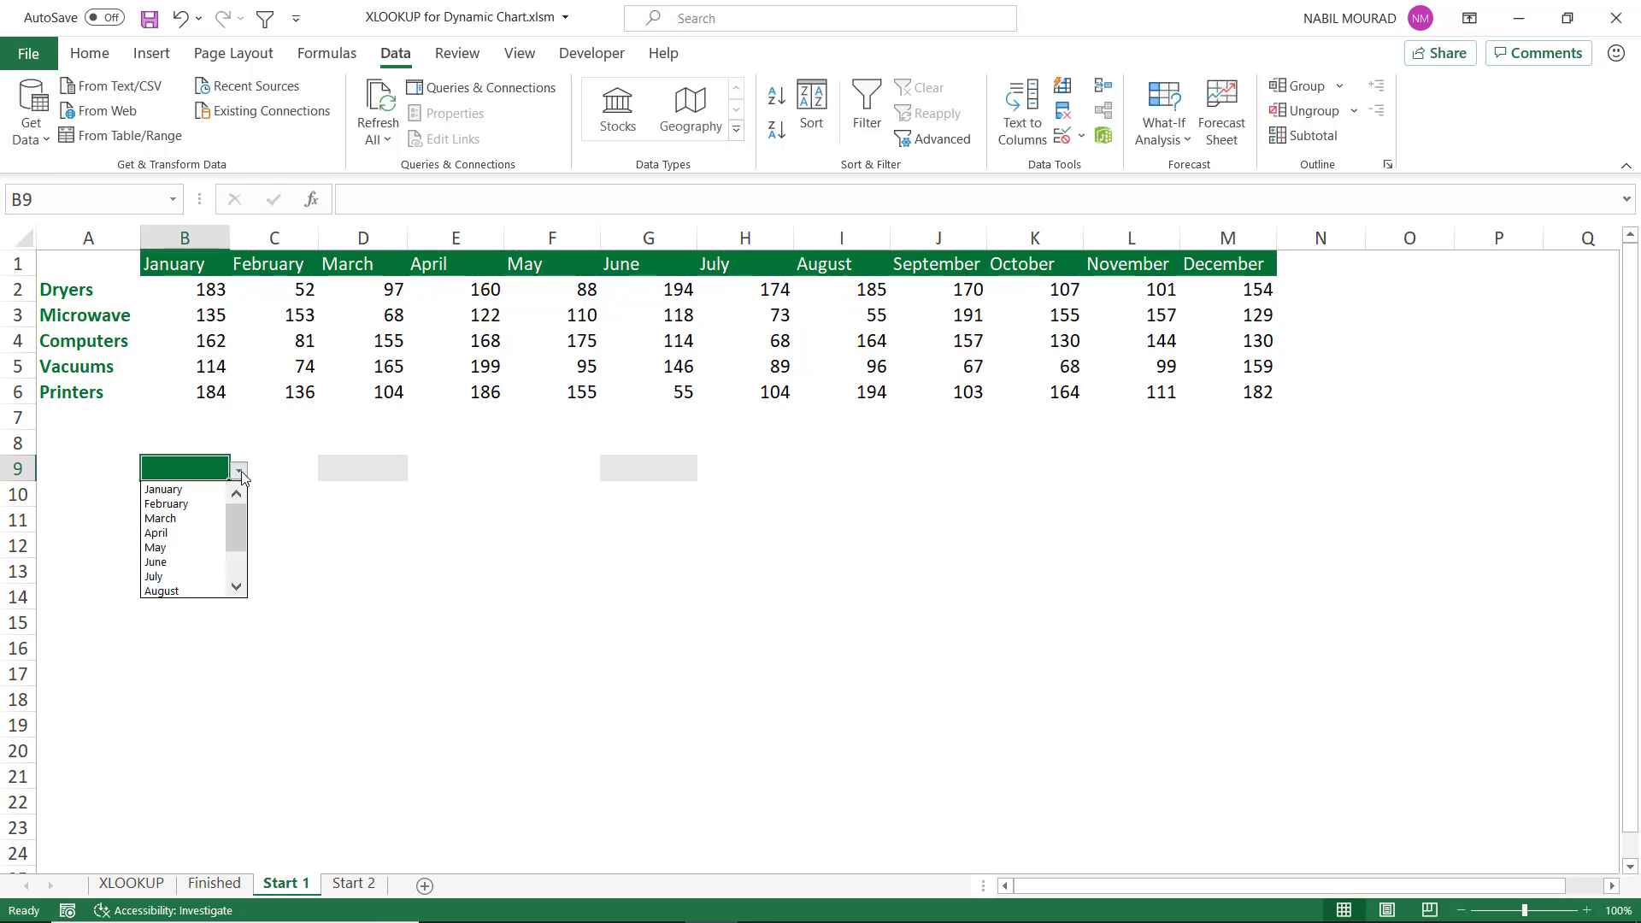
pyautogui.click(180, 505)
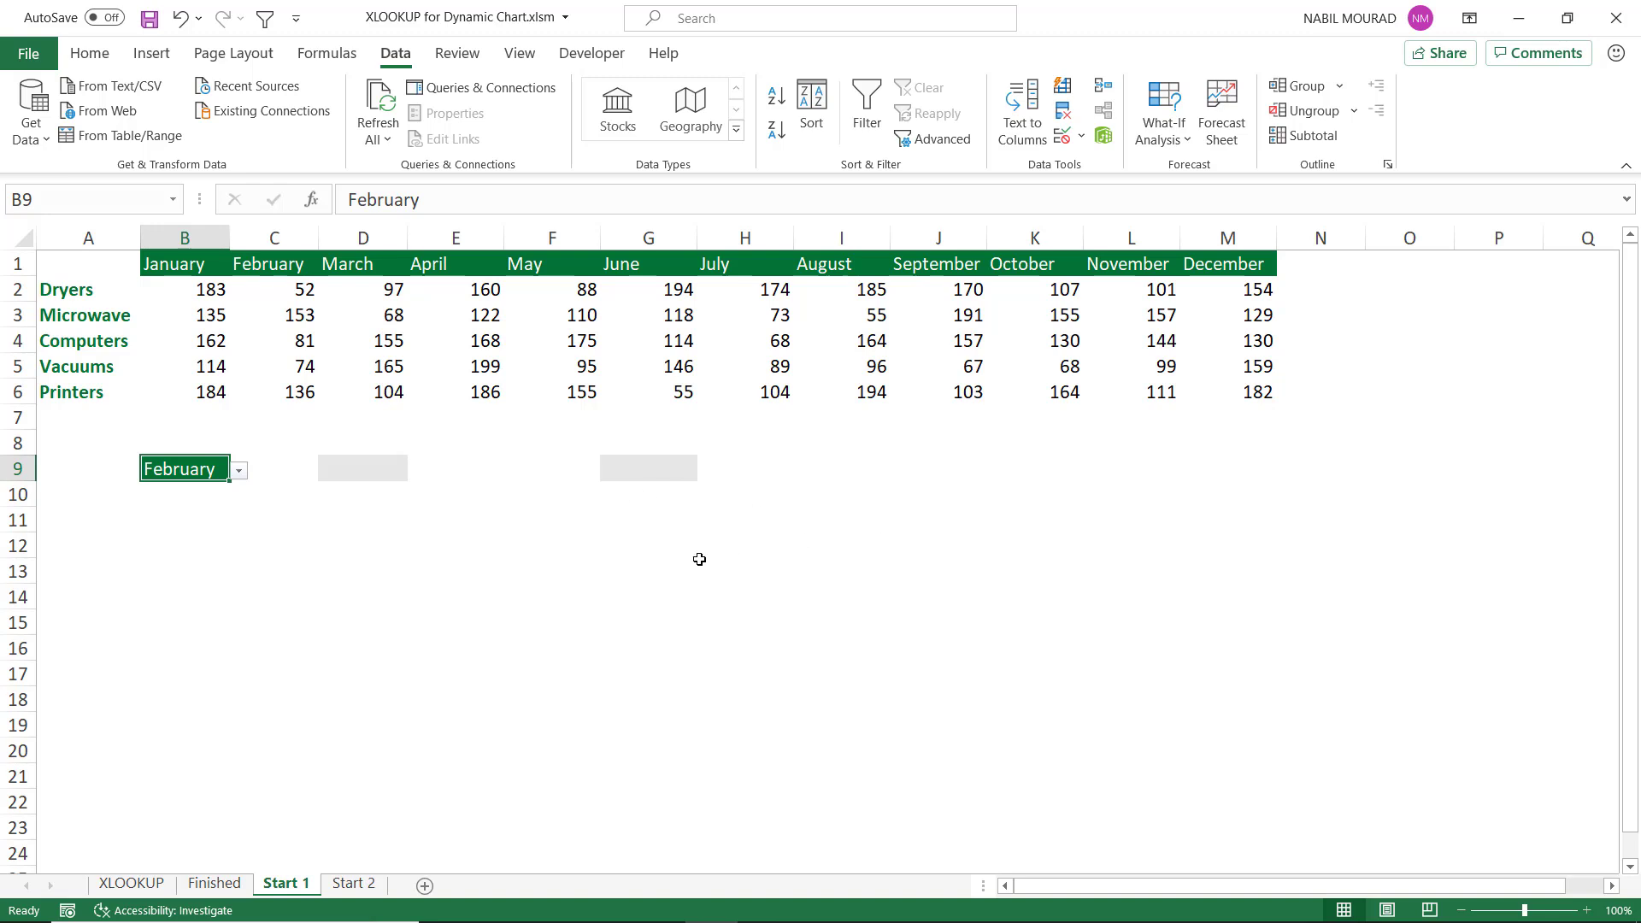
# - Link cell G9 to the selected month with the formula =B9
pyautogui.click(644, 471)
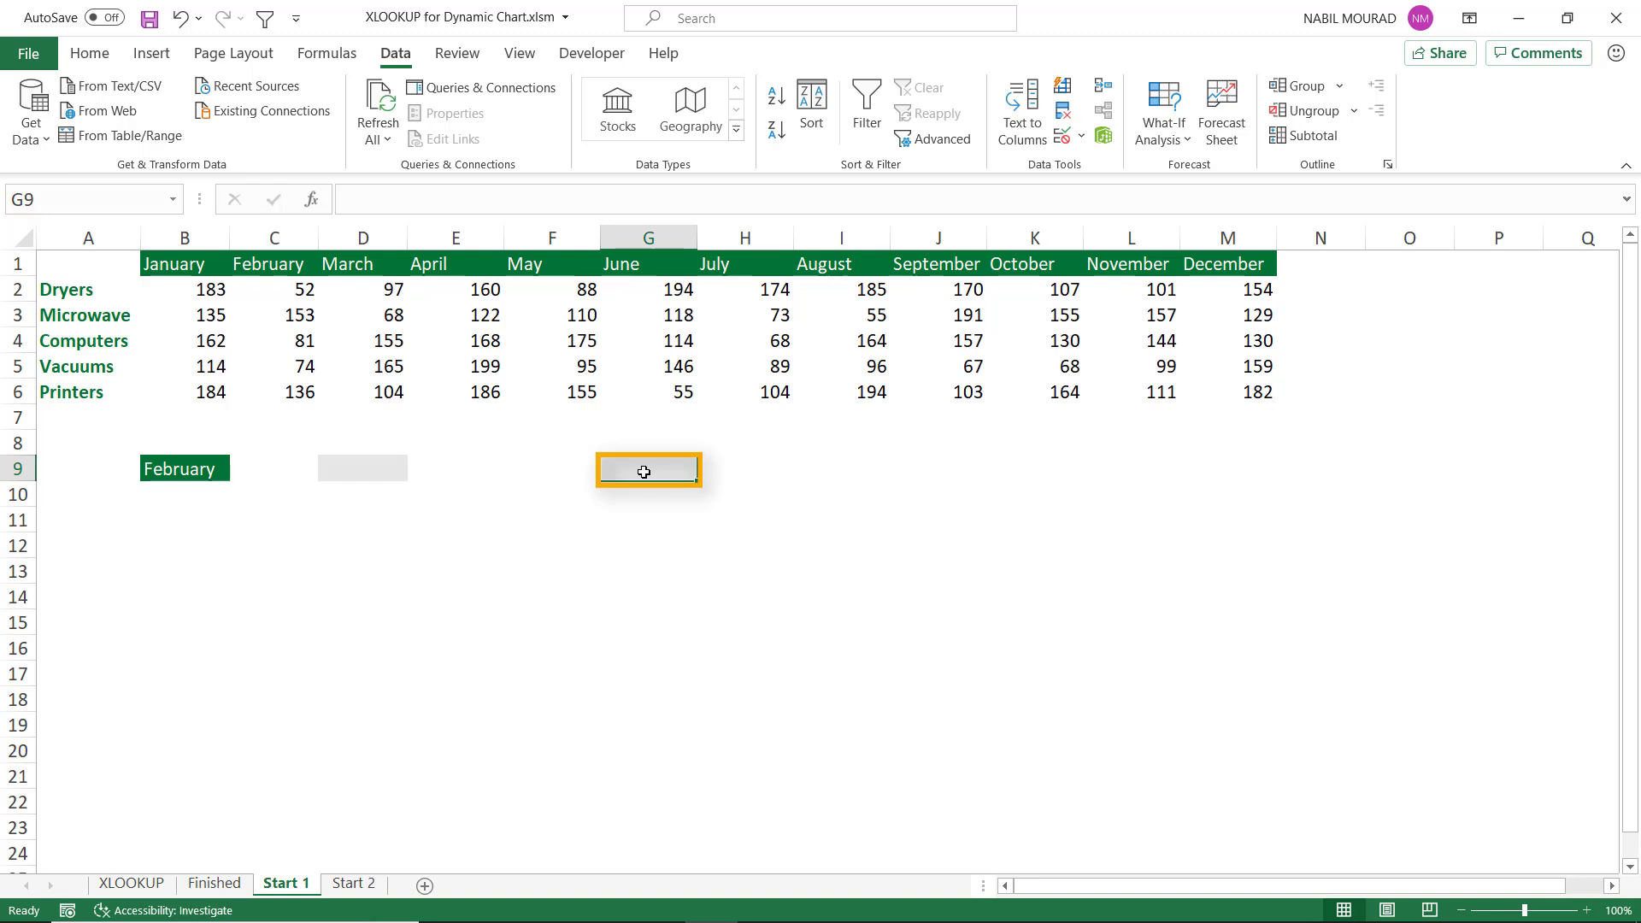
pyautogui.write('=')
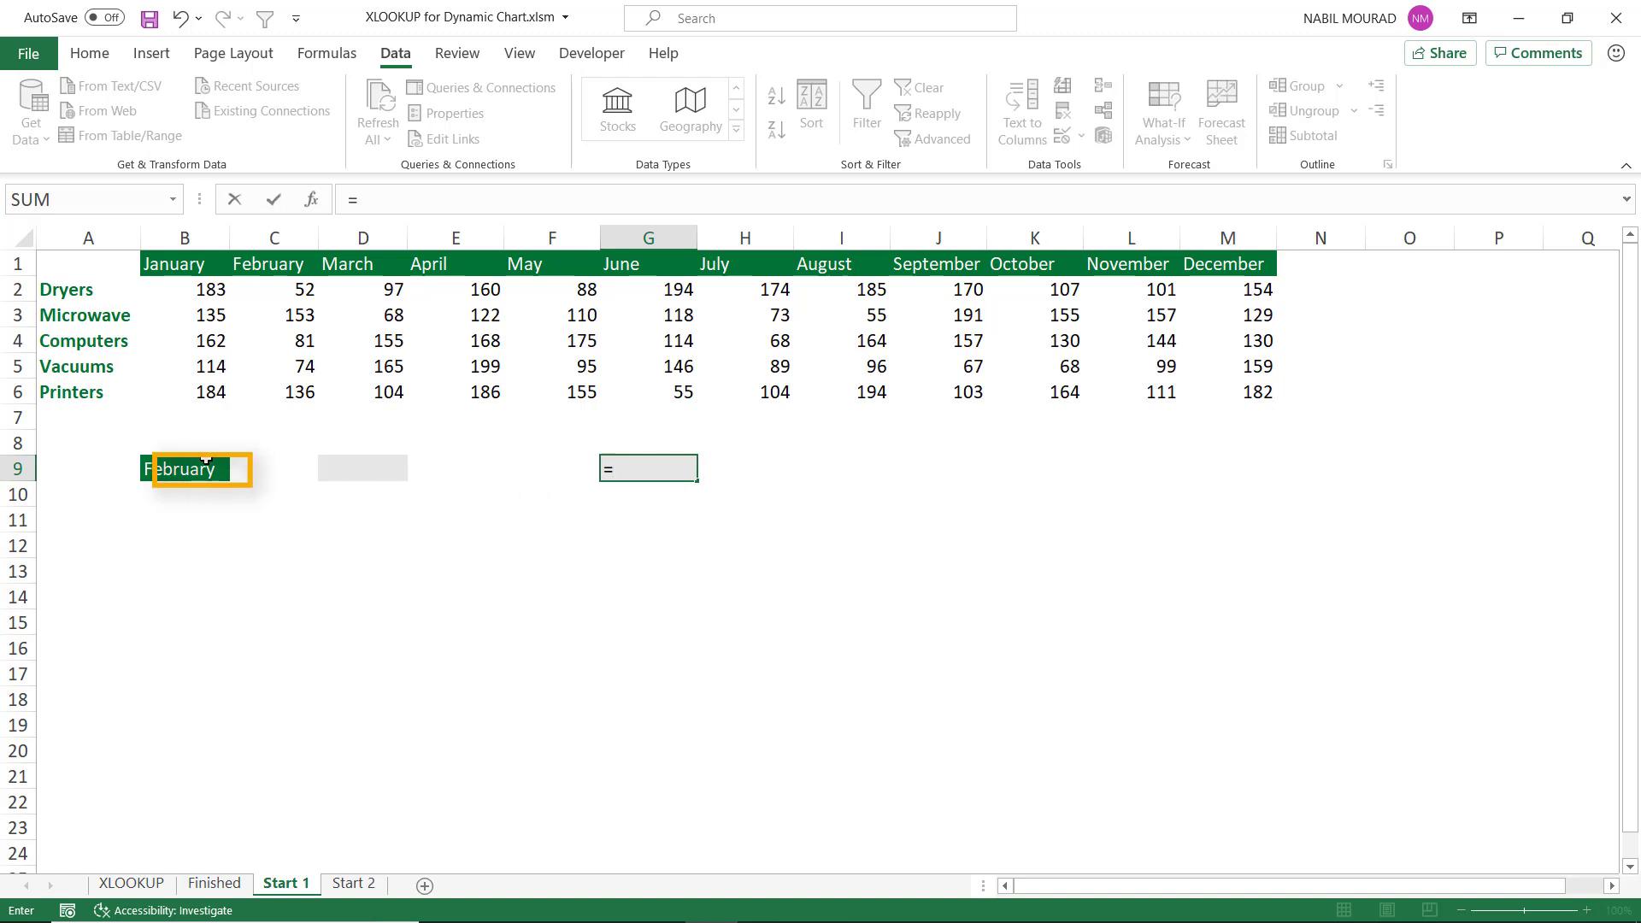
pyautogui.click(195, 467)
pyautogui.press('Return')
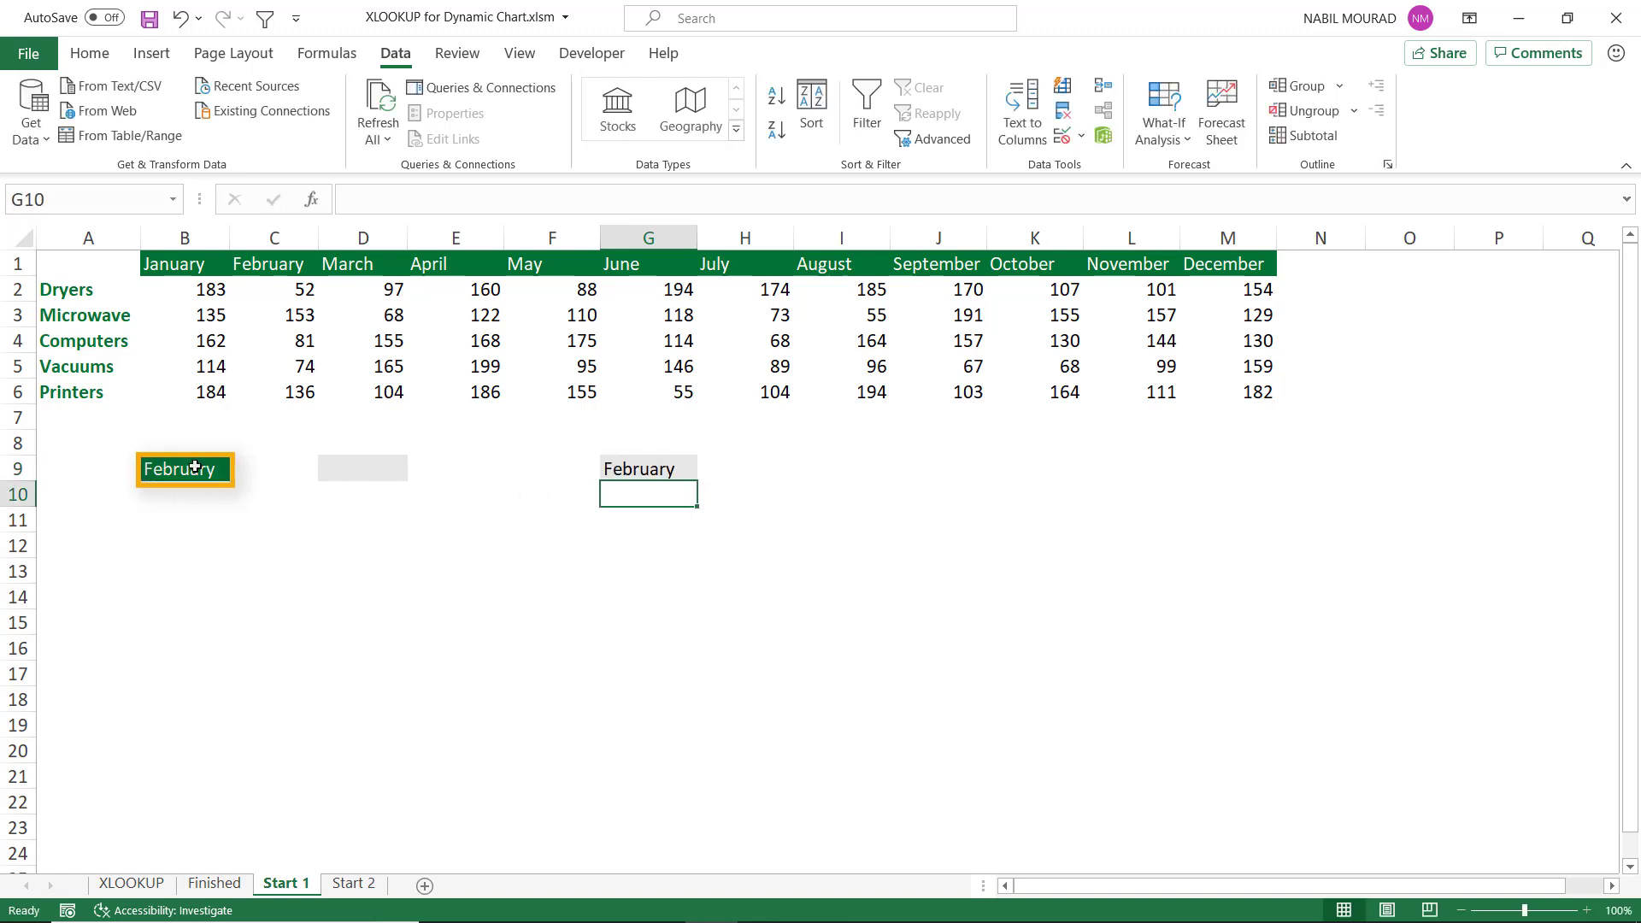
# - Change the month in the B9 dropdown to April
pyautogui.click(197, 471)
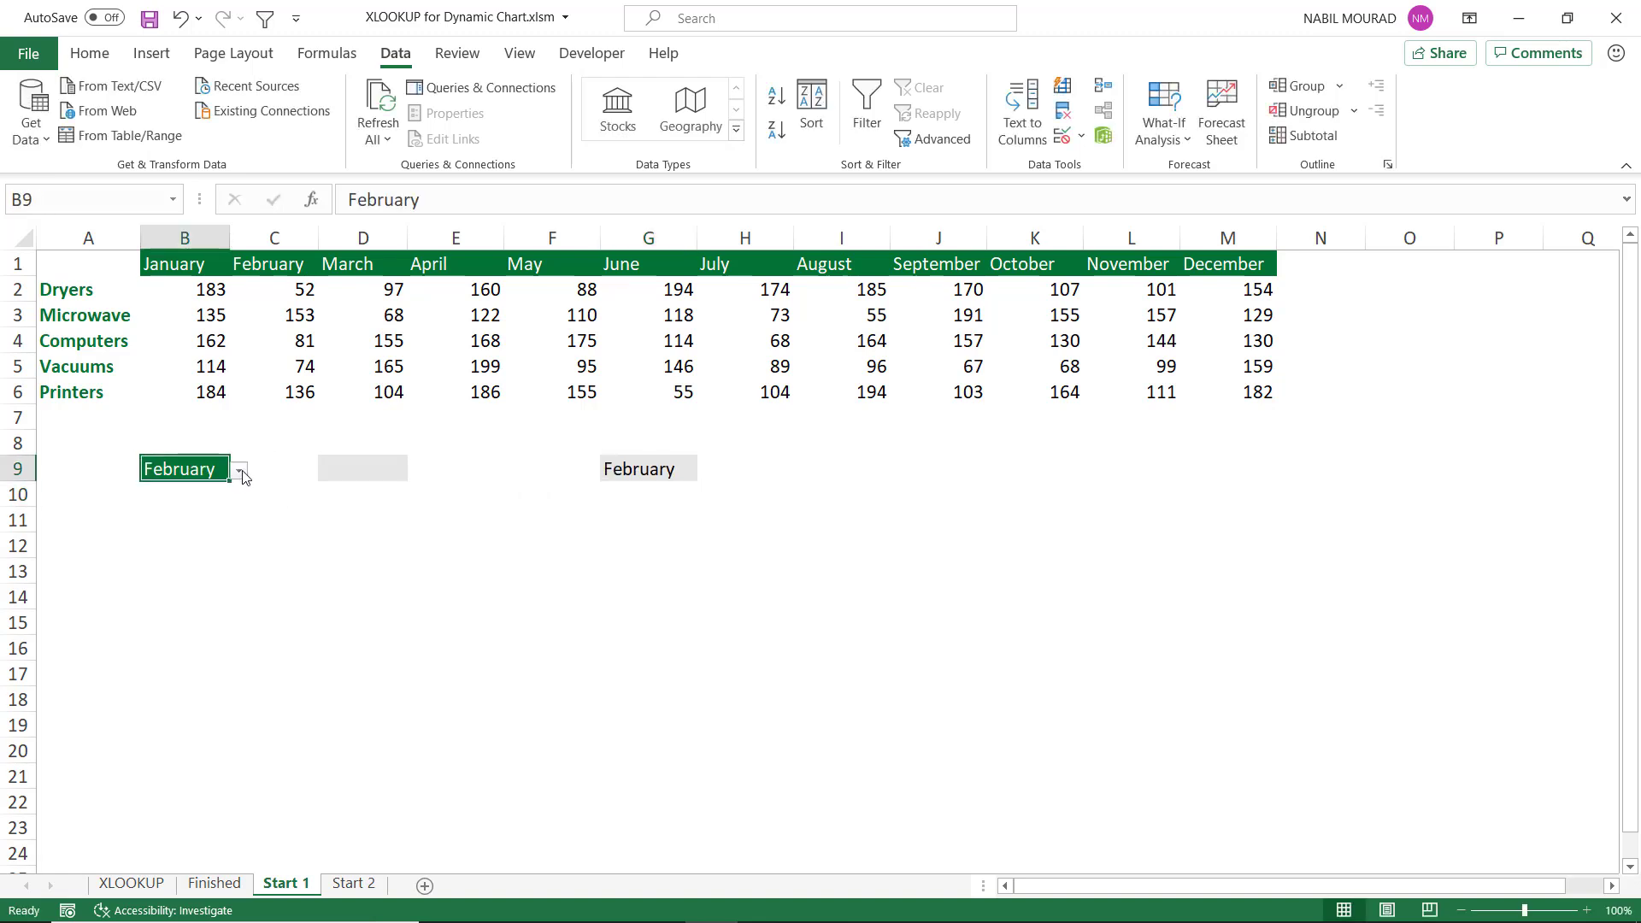
pyautogui.click(239, 471)
pyautogui.click(161, 519)
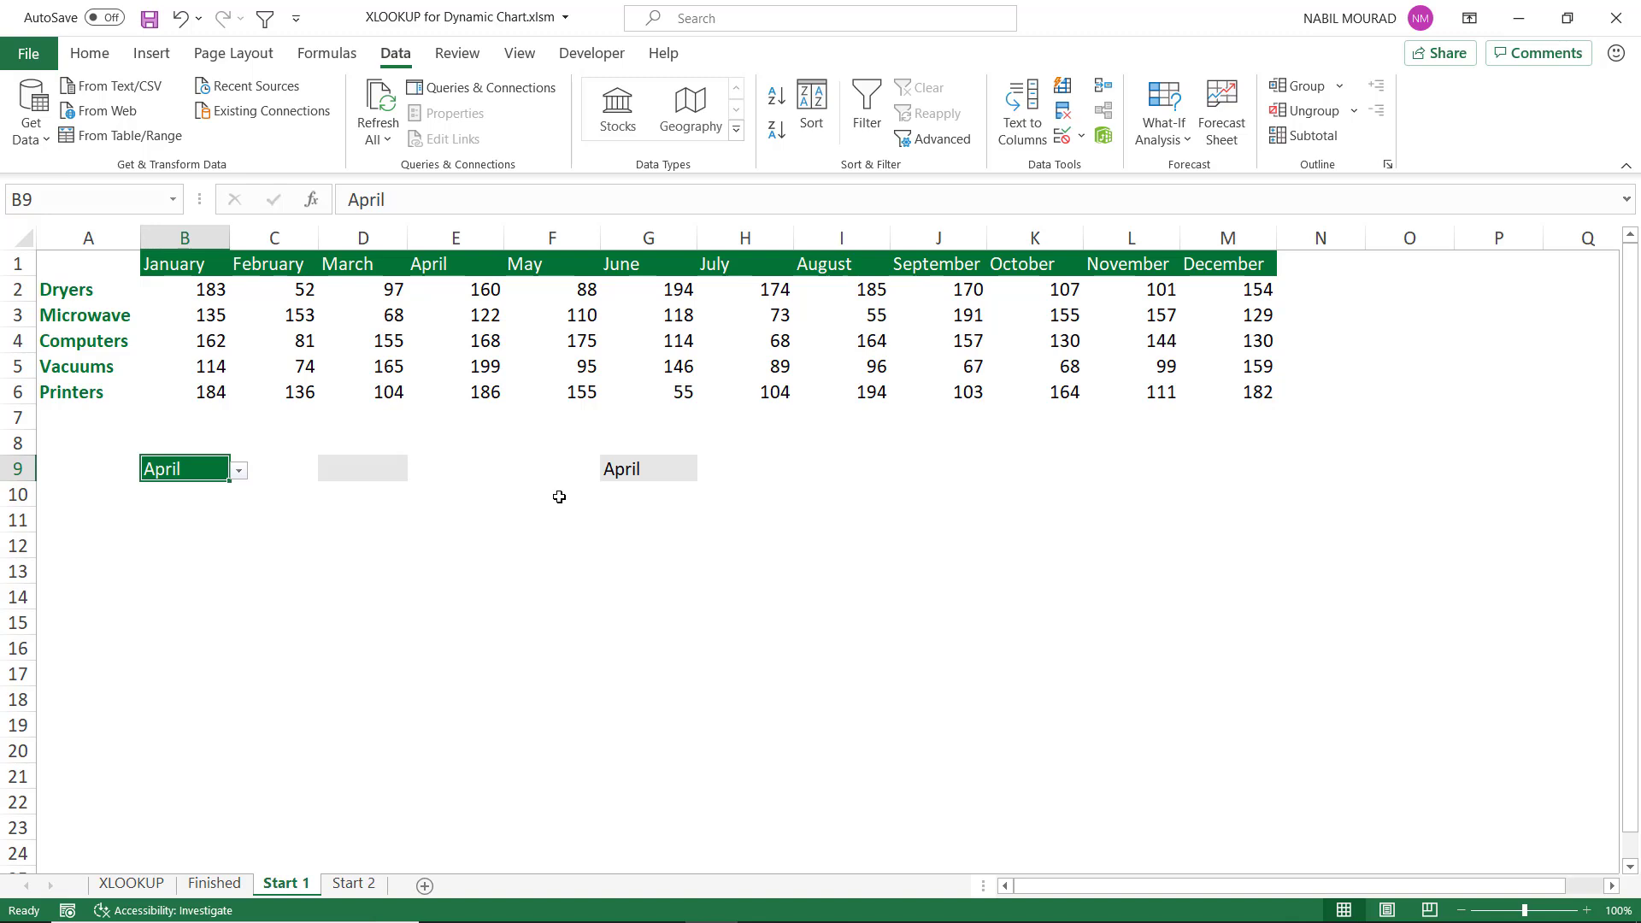
# - Copy the product names from A2:A6 into F10:F14
pyautogui.moveTo(75, 293); pyautogui.dragTo(70, 391)
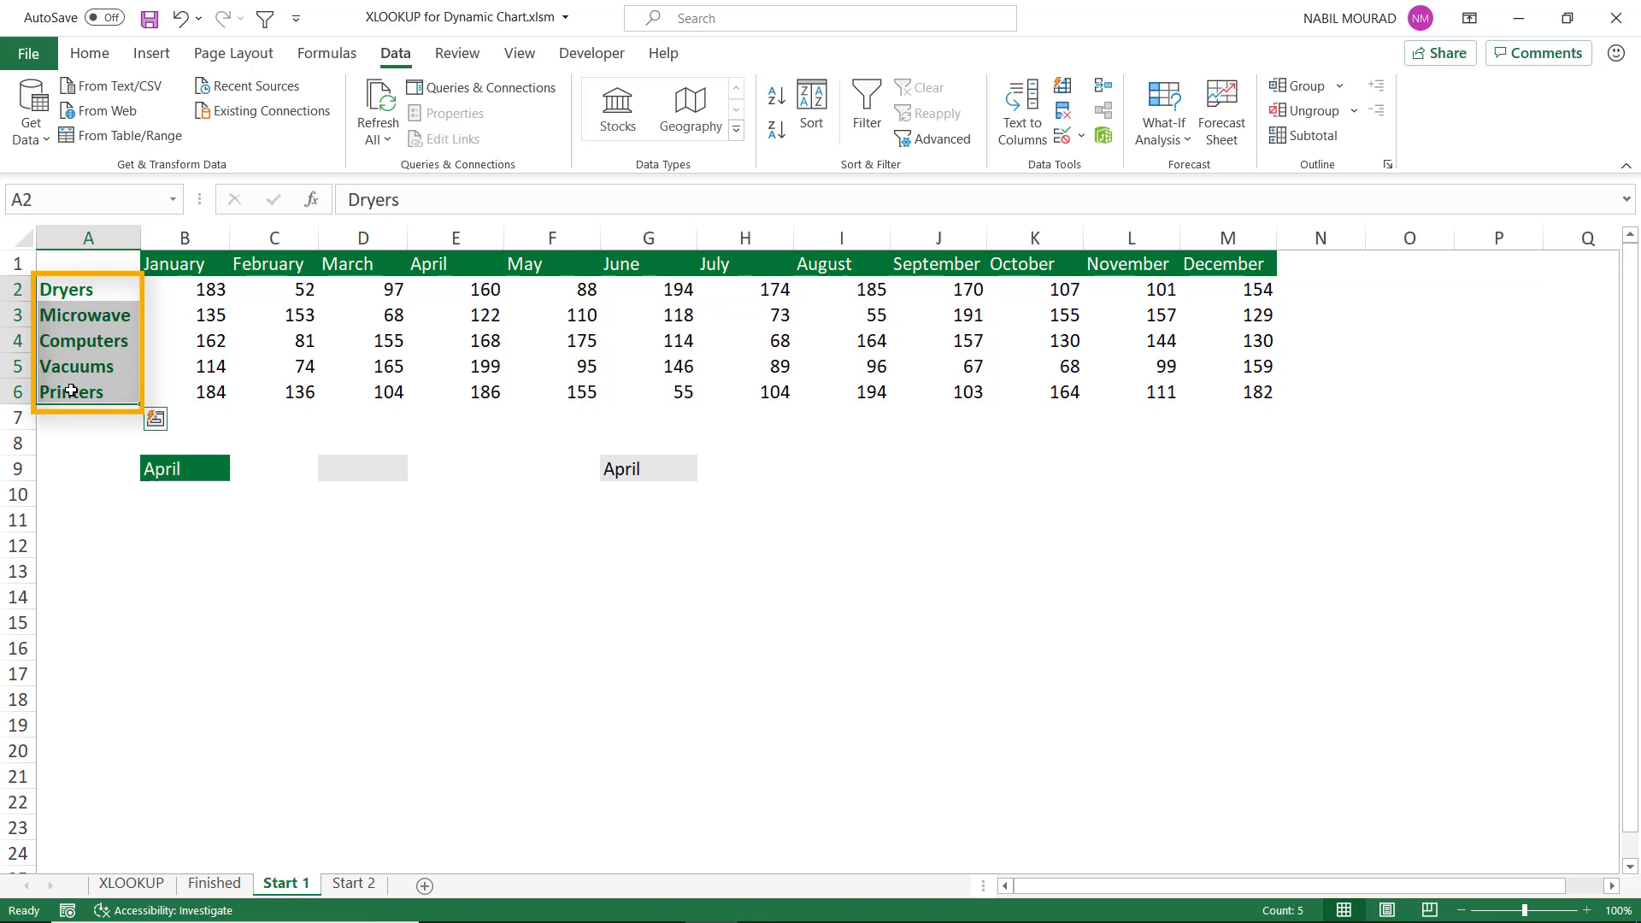
pyautogui.hotkey('ctrl', 'c')
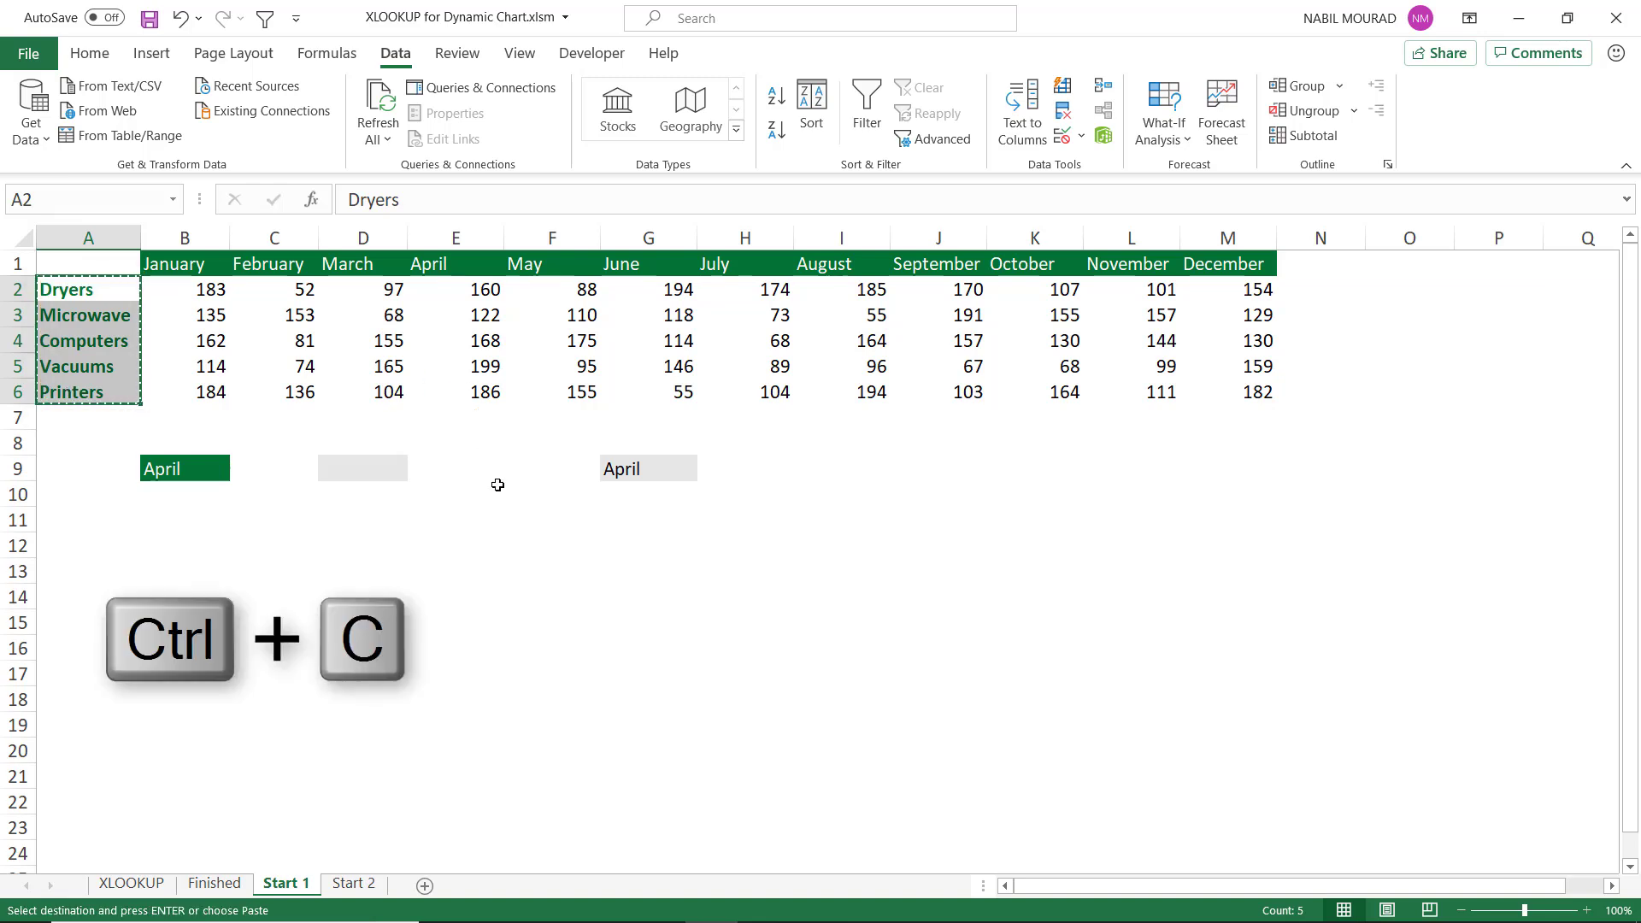
pyautogui.click(558, 501)
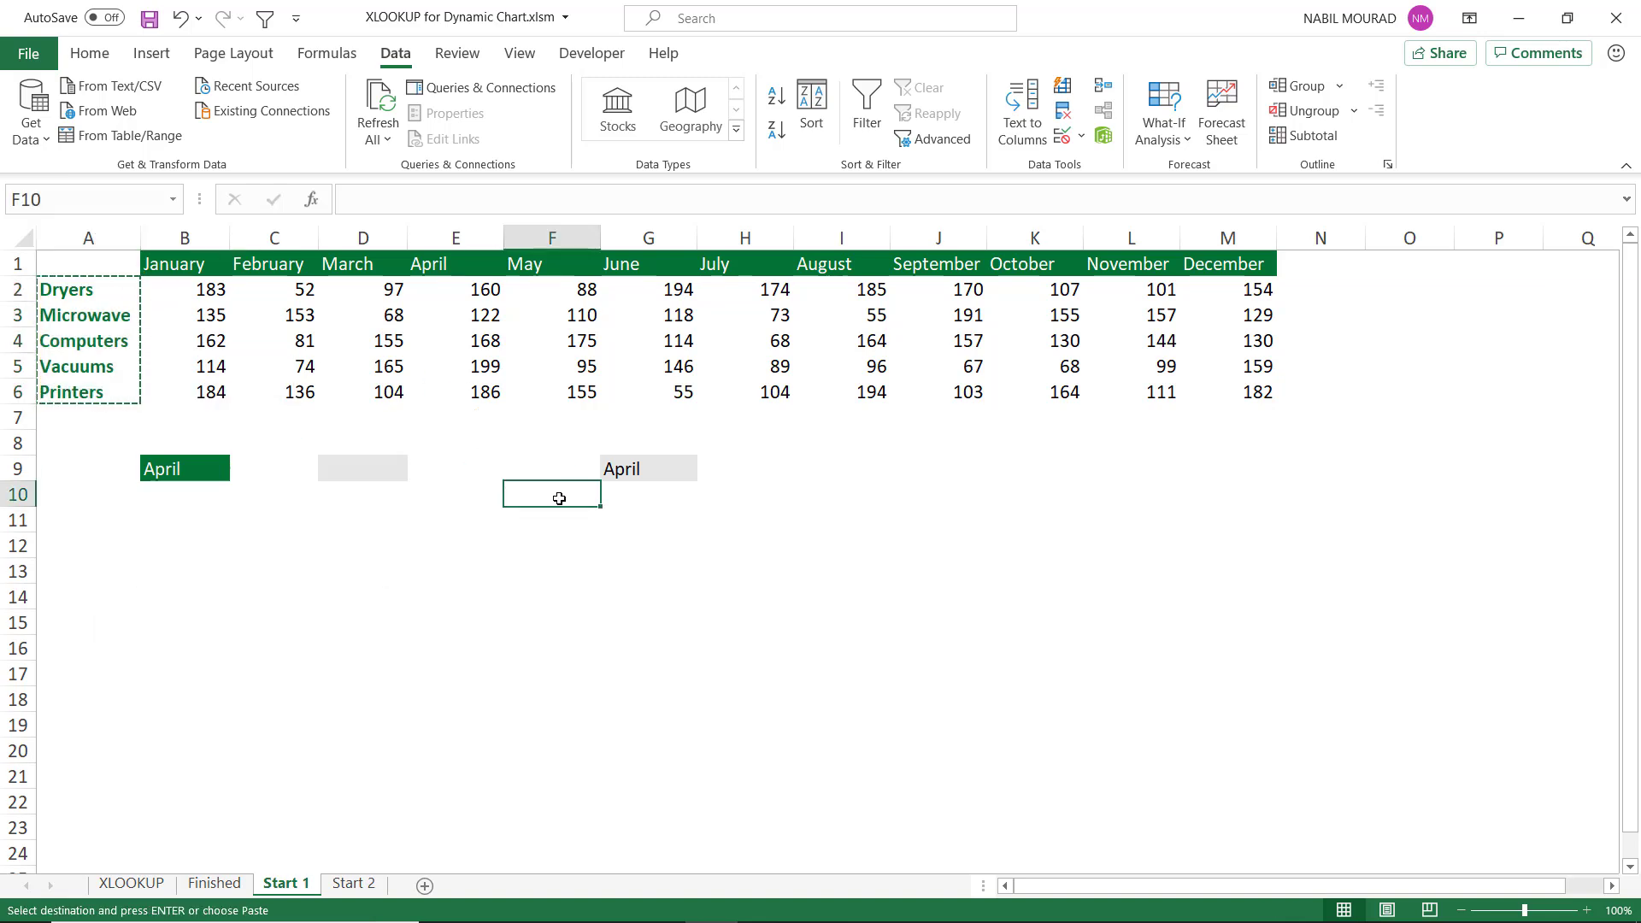
pyautogui.hotkey('ctrl', 'v')
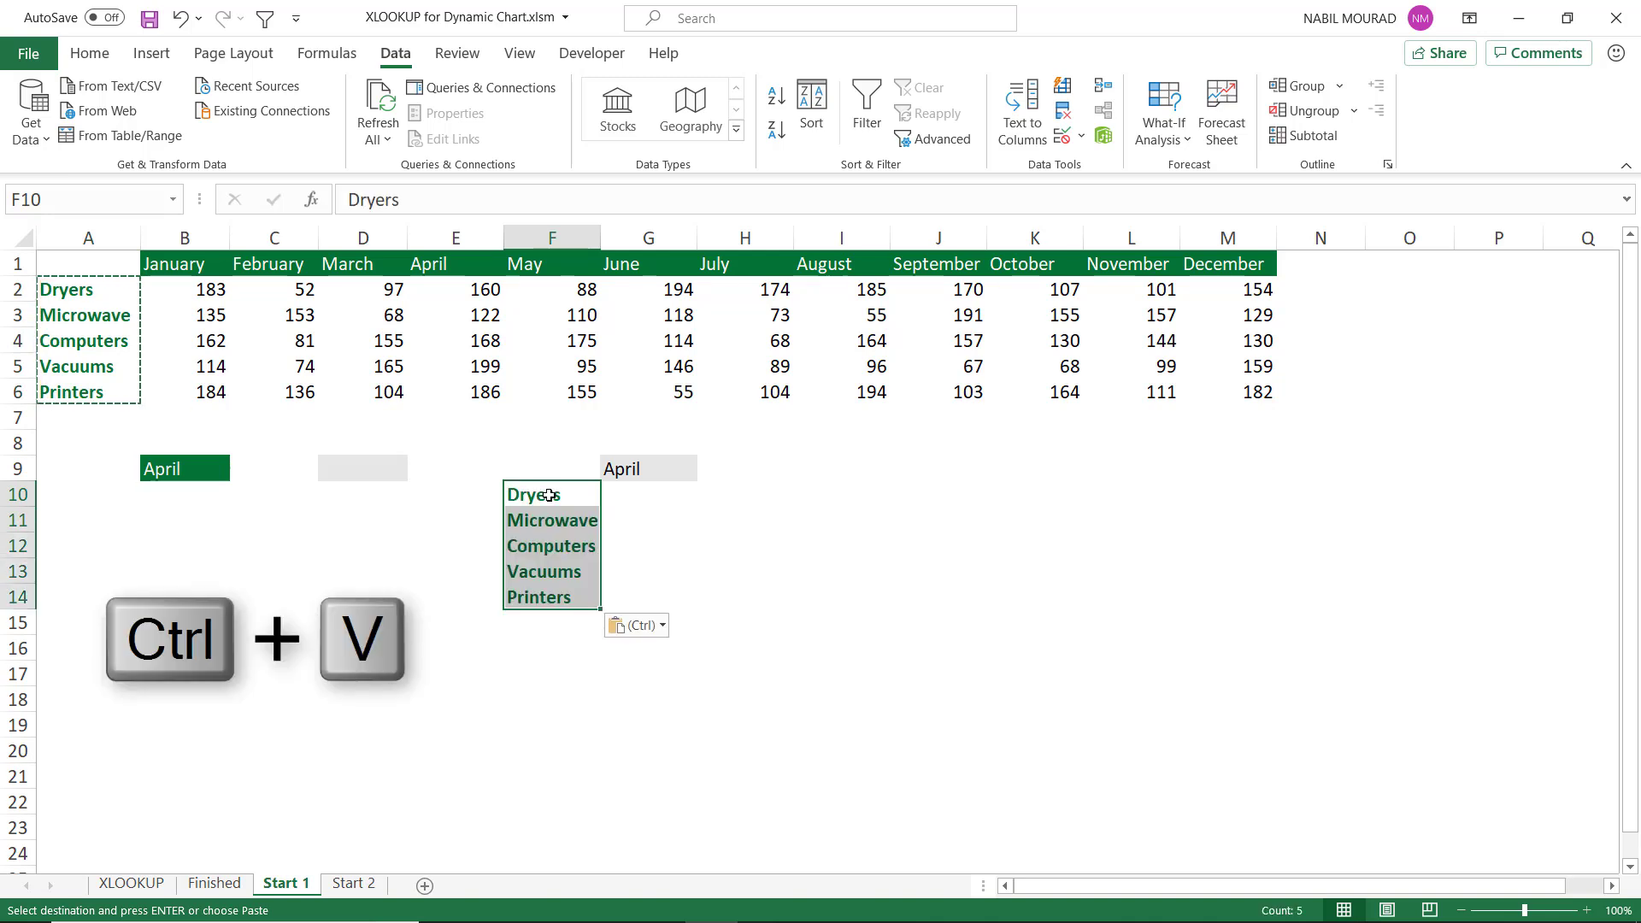
# - Start an INDEX formula in G10 using the sales data $B$2:$M$6 as the absolute array
pyautogui.click(630, 491)
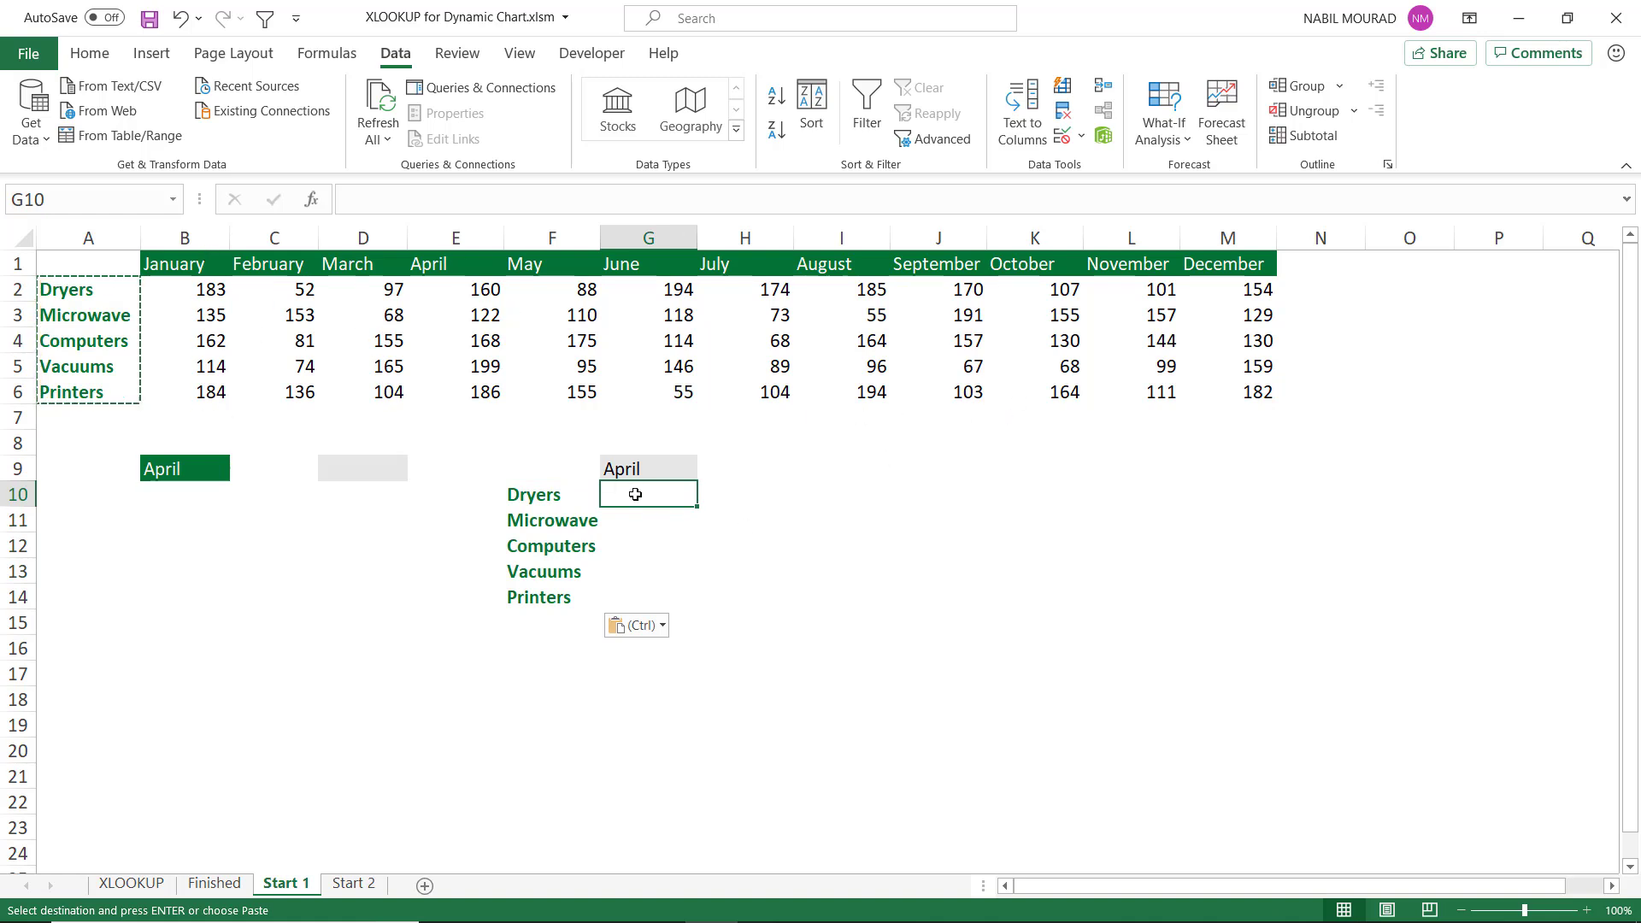
pyautogui.press('Escape')
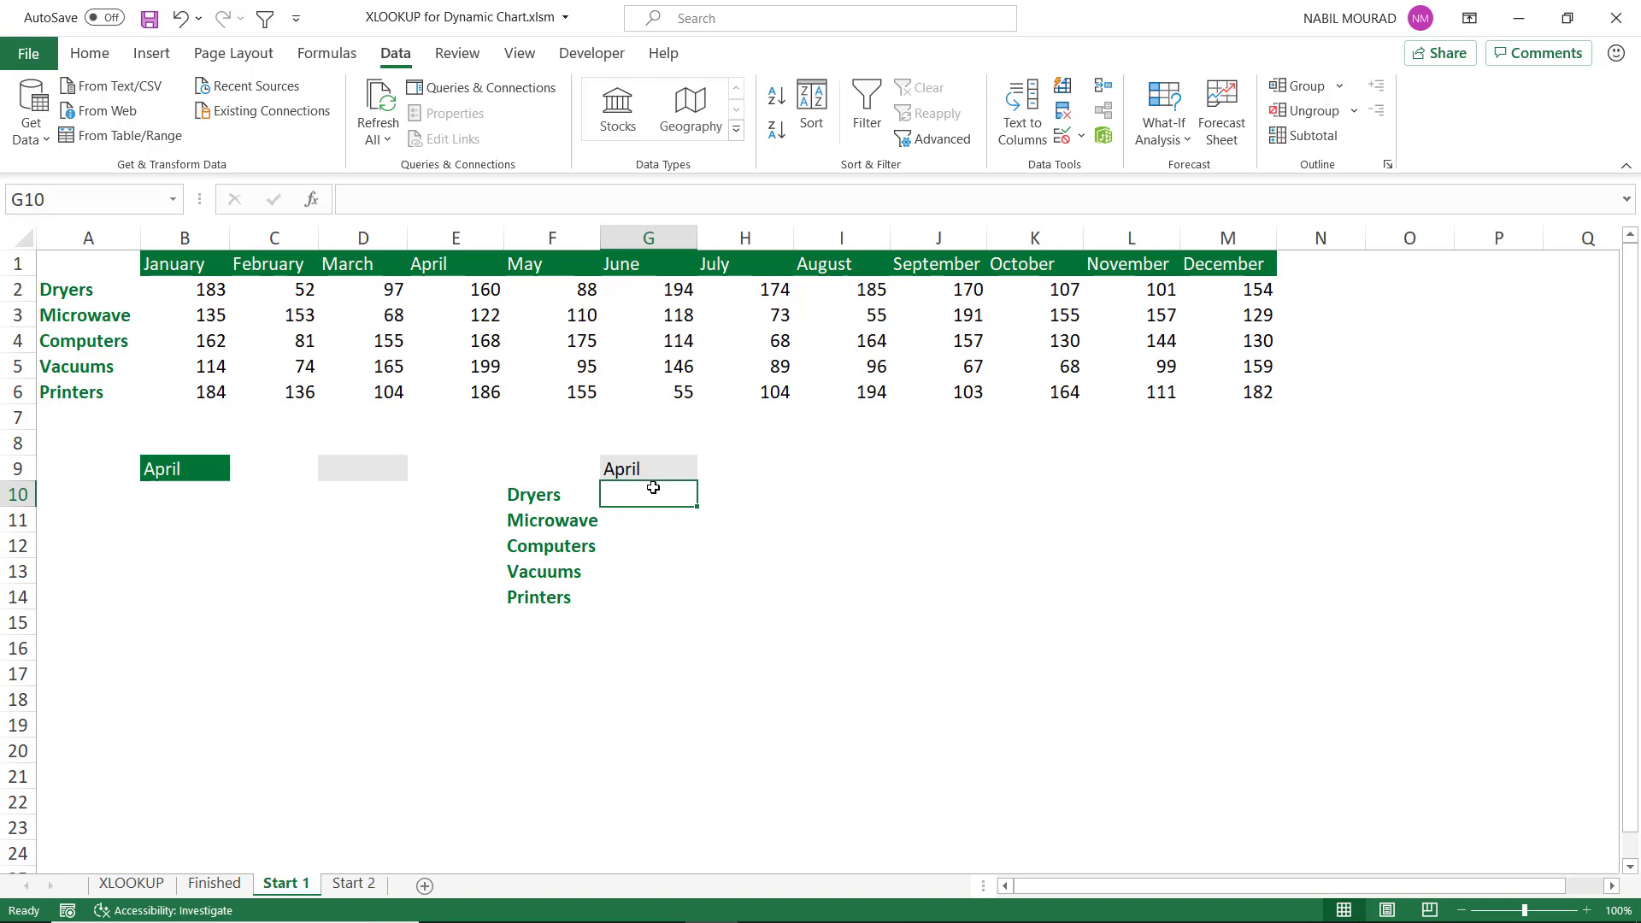
pyautogui.write('=index')
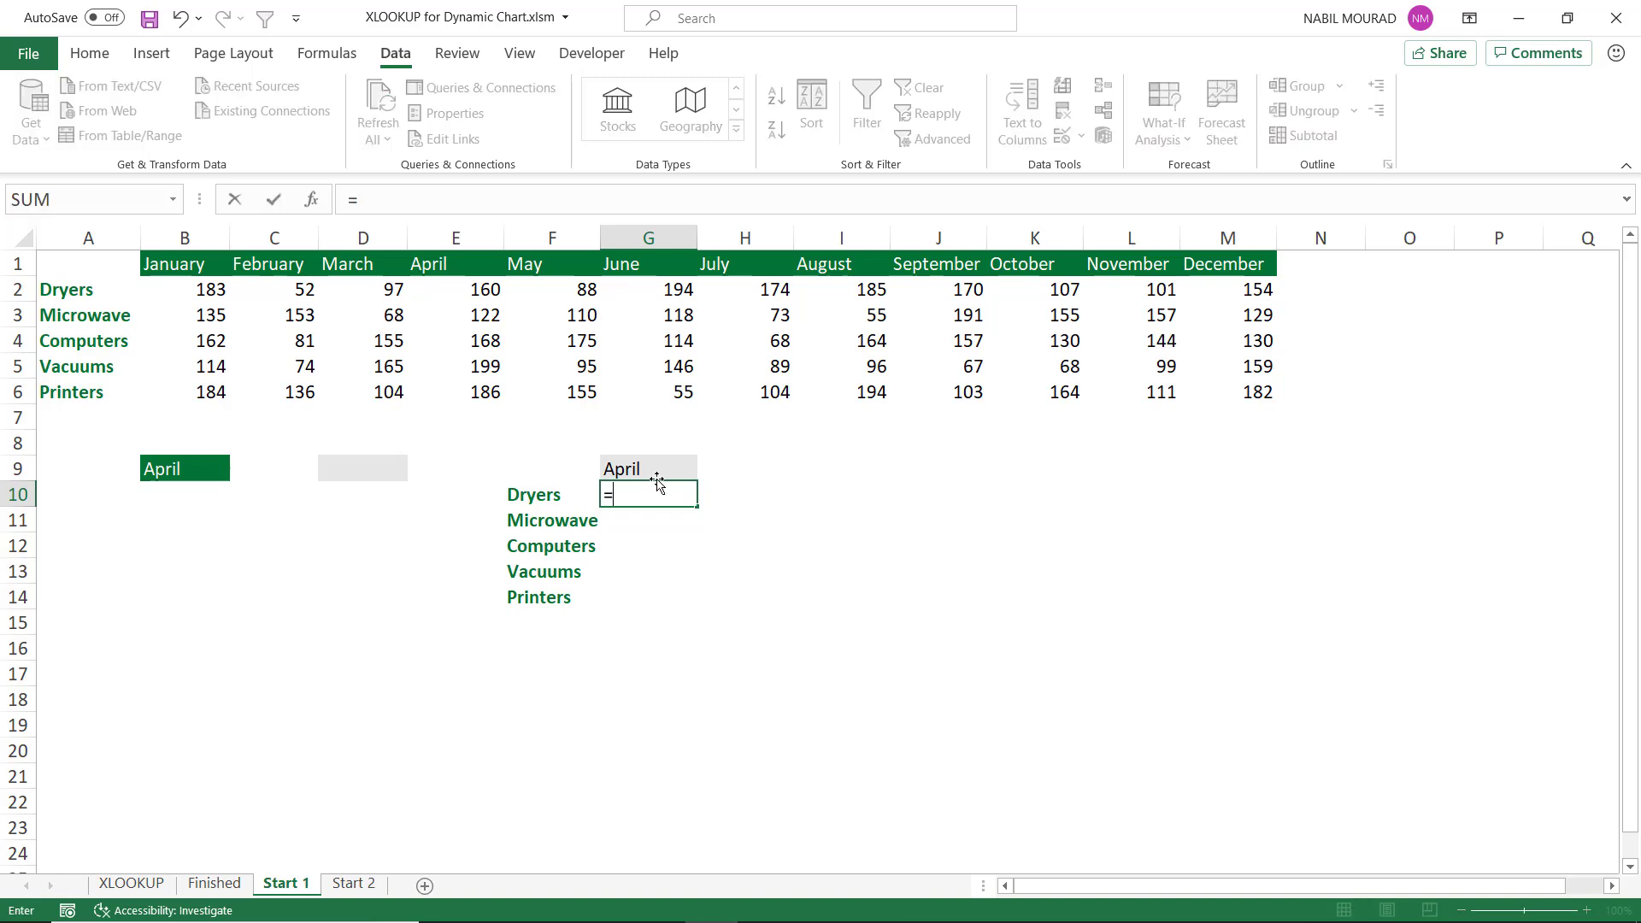
pyautogui.press('Tab')
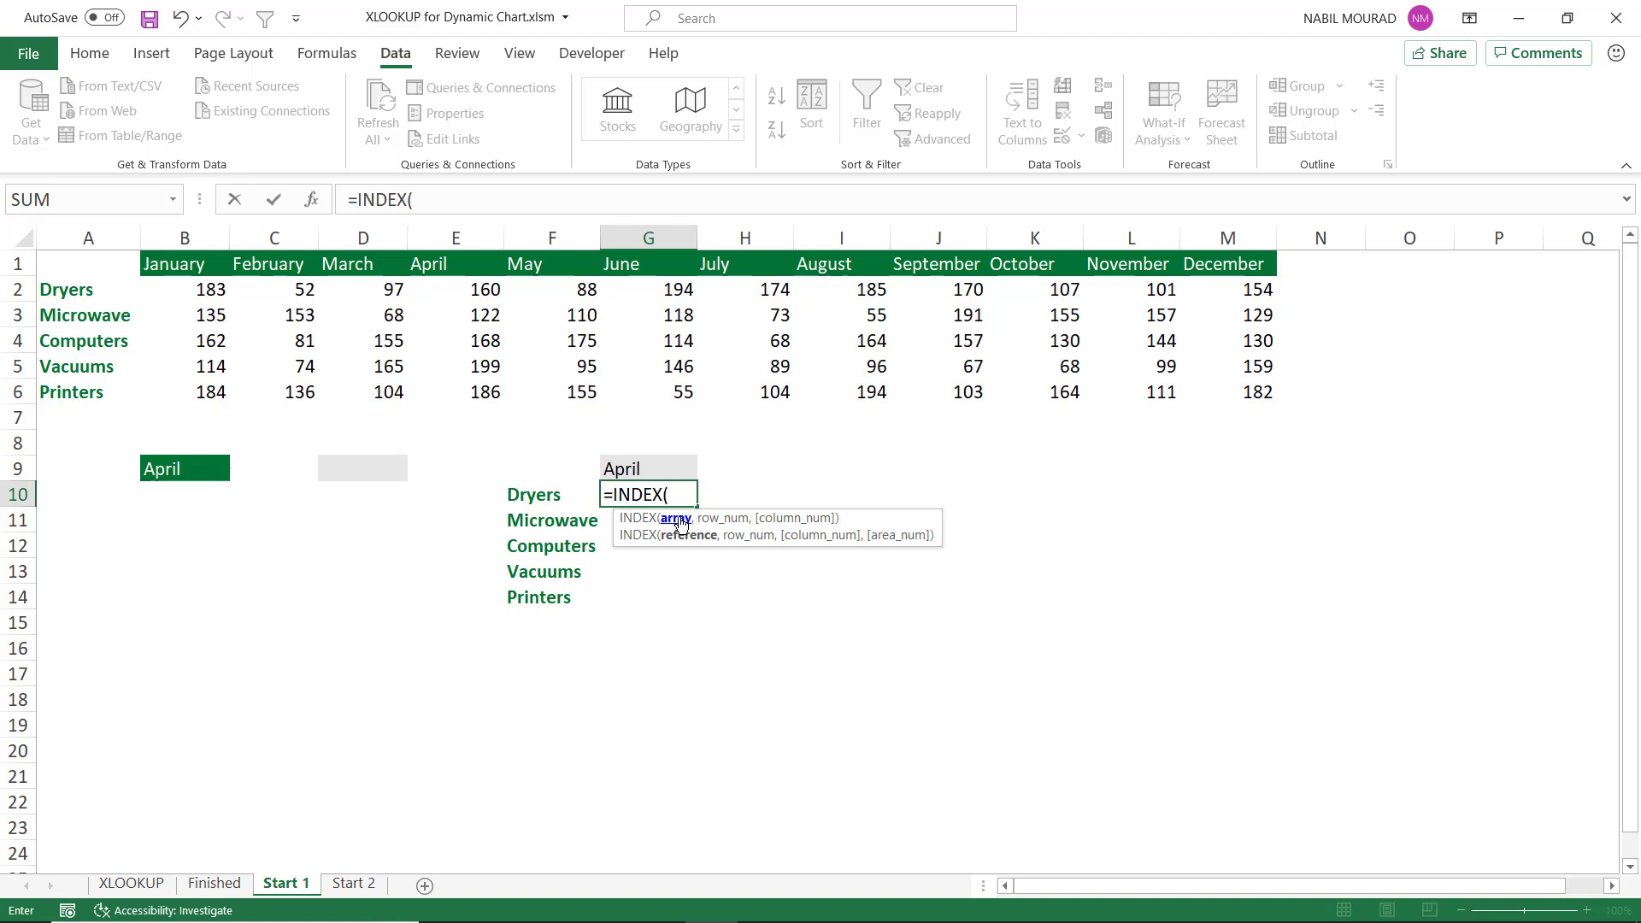
pyautogui.moveTo(199, 290); pyautogui.dragTo(1192, 385)
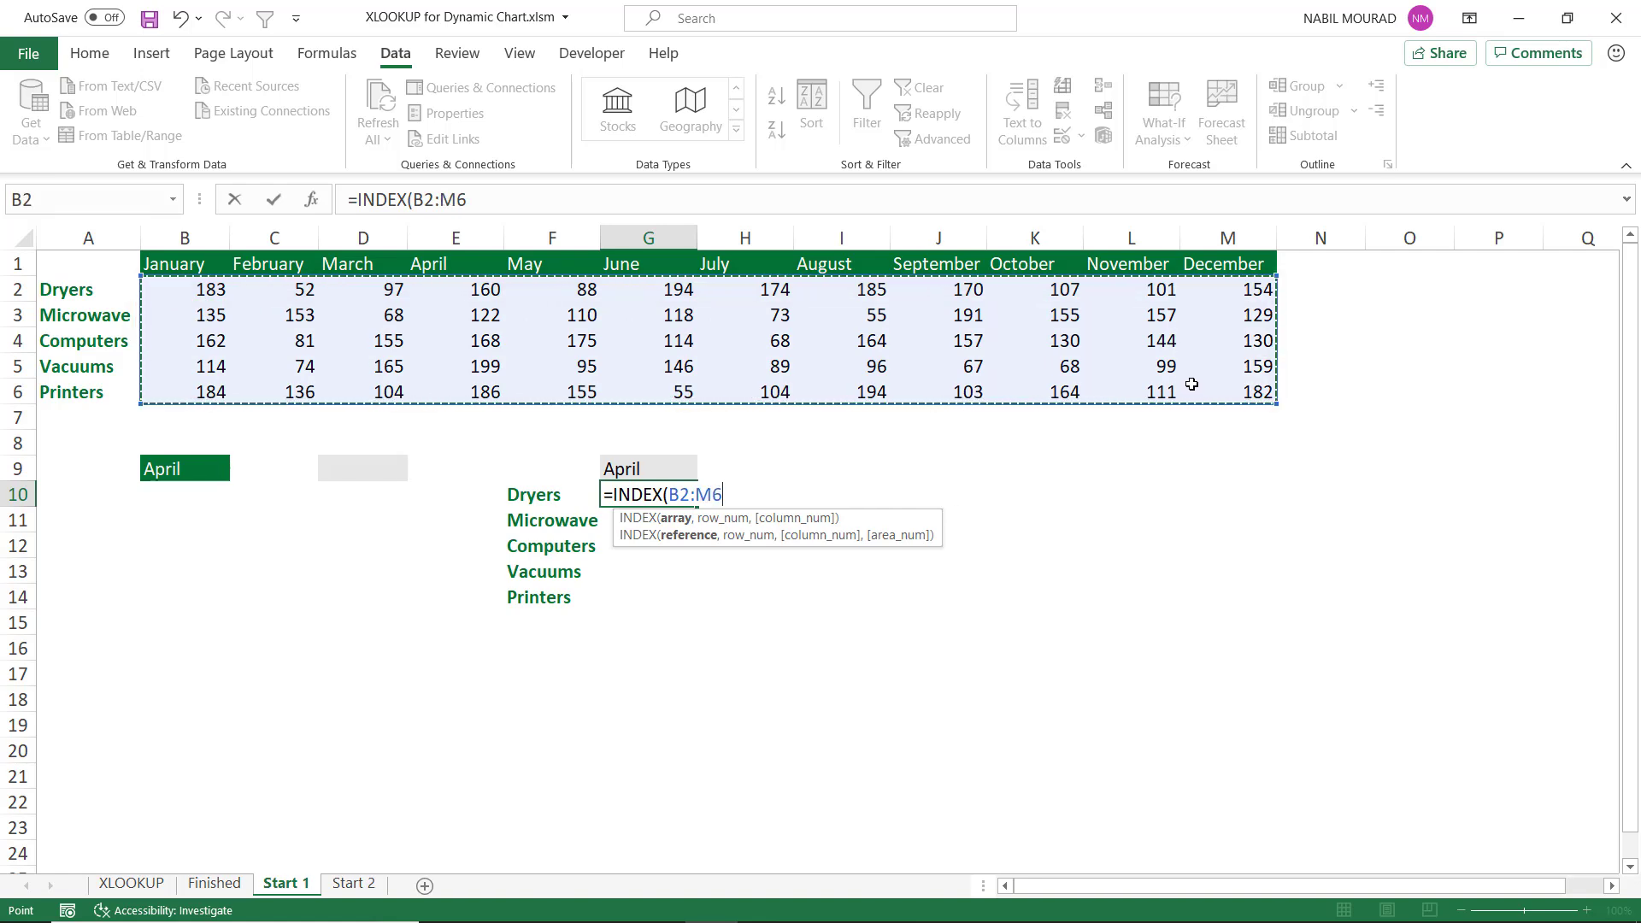
pyautogui.press('F4')
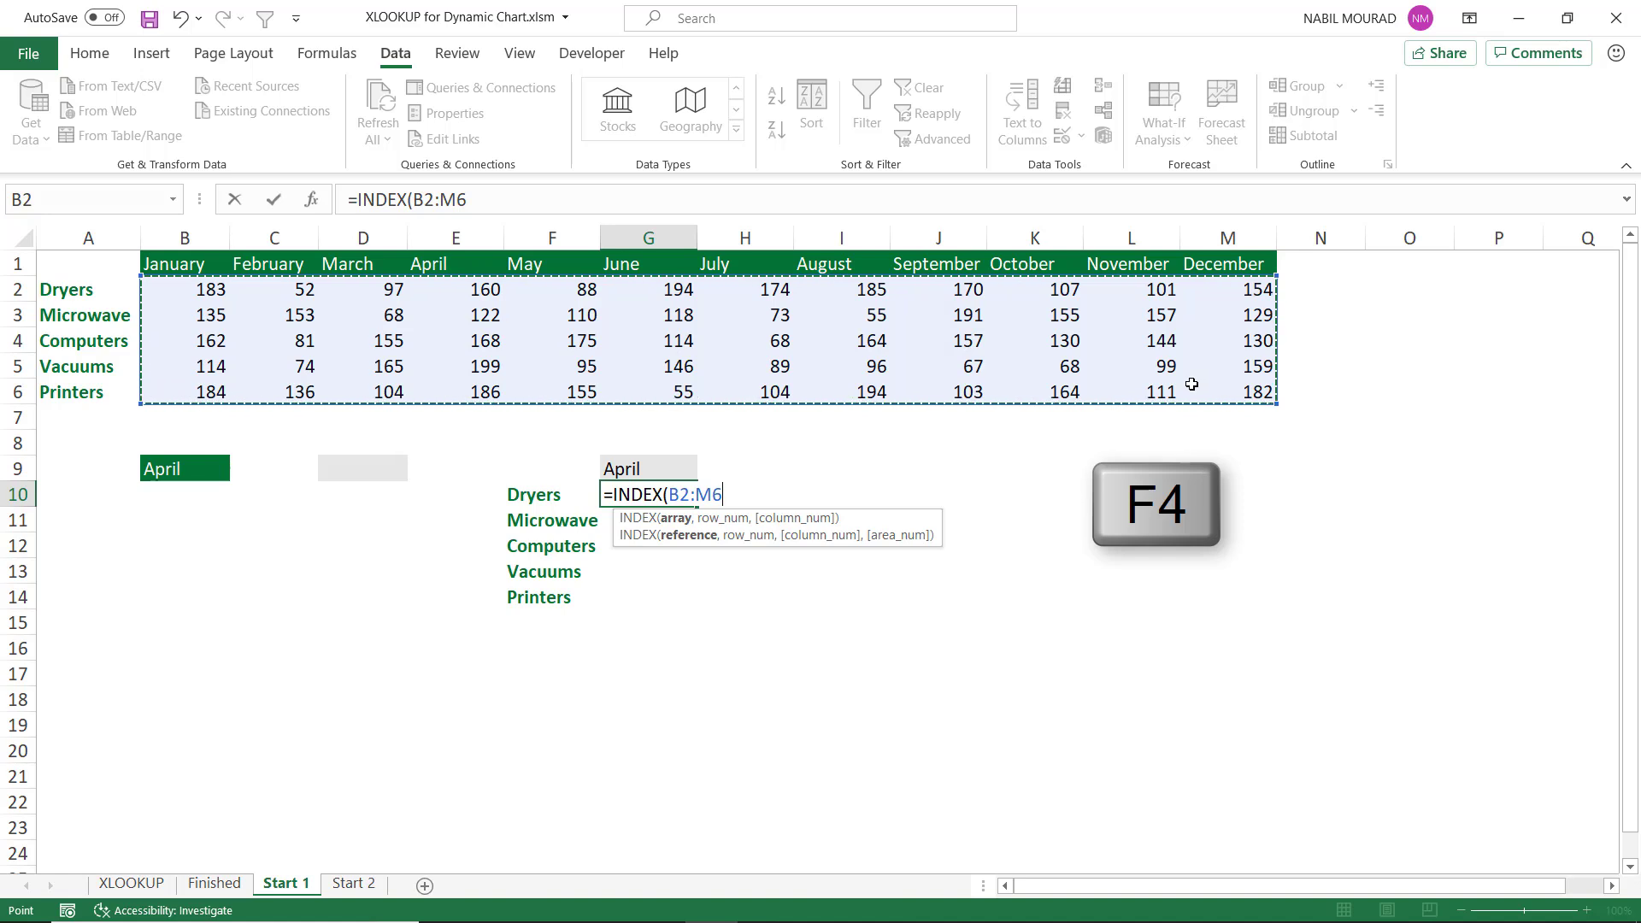
pyautogui.press('F4')
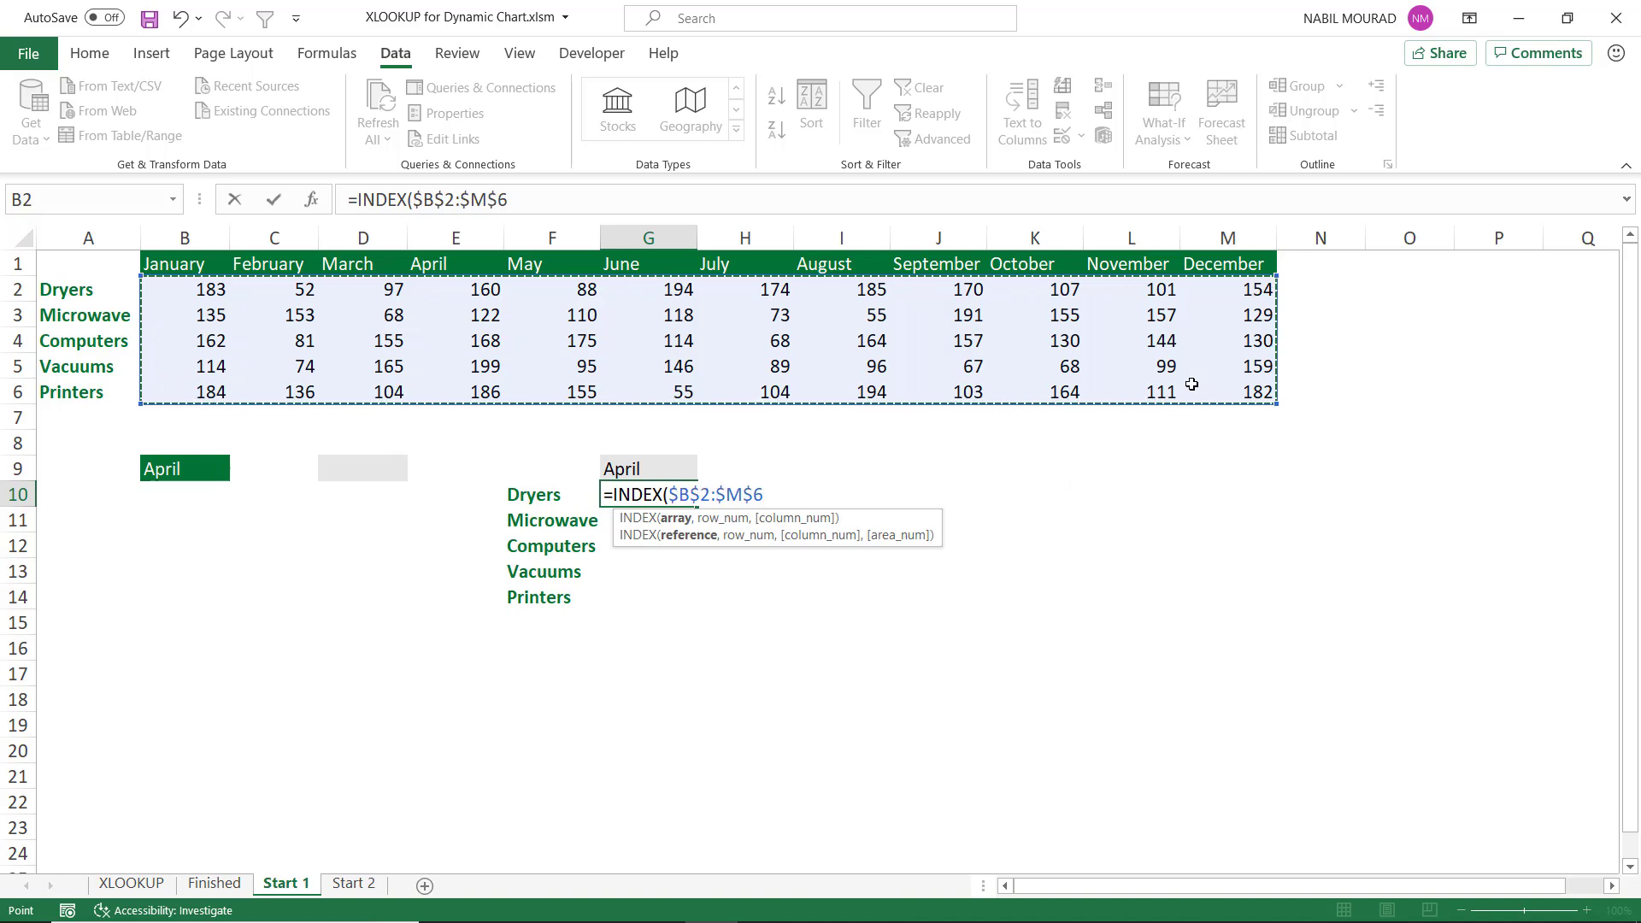
# - Add MATCH(F10,$A$2:$A$6,0) as the row number argument of the INDEX formula in G10
pyautogui.write(',')
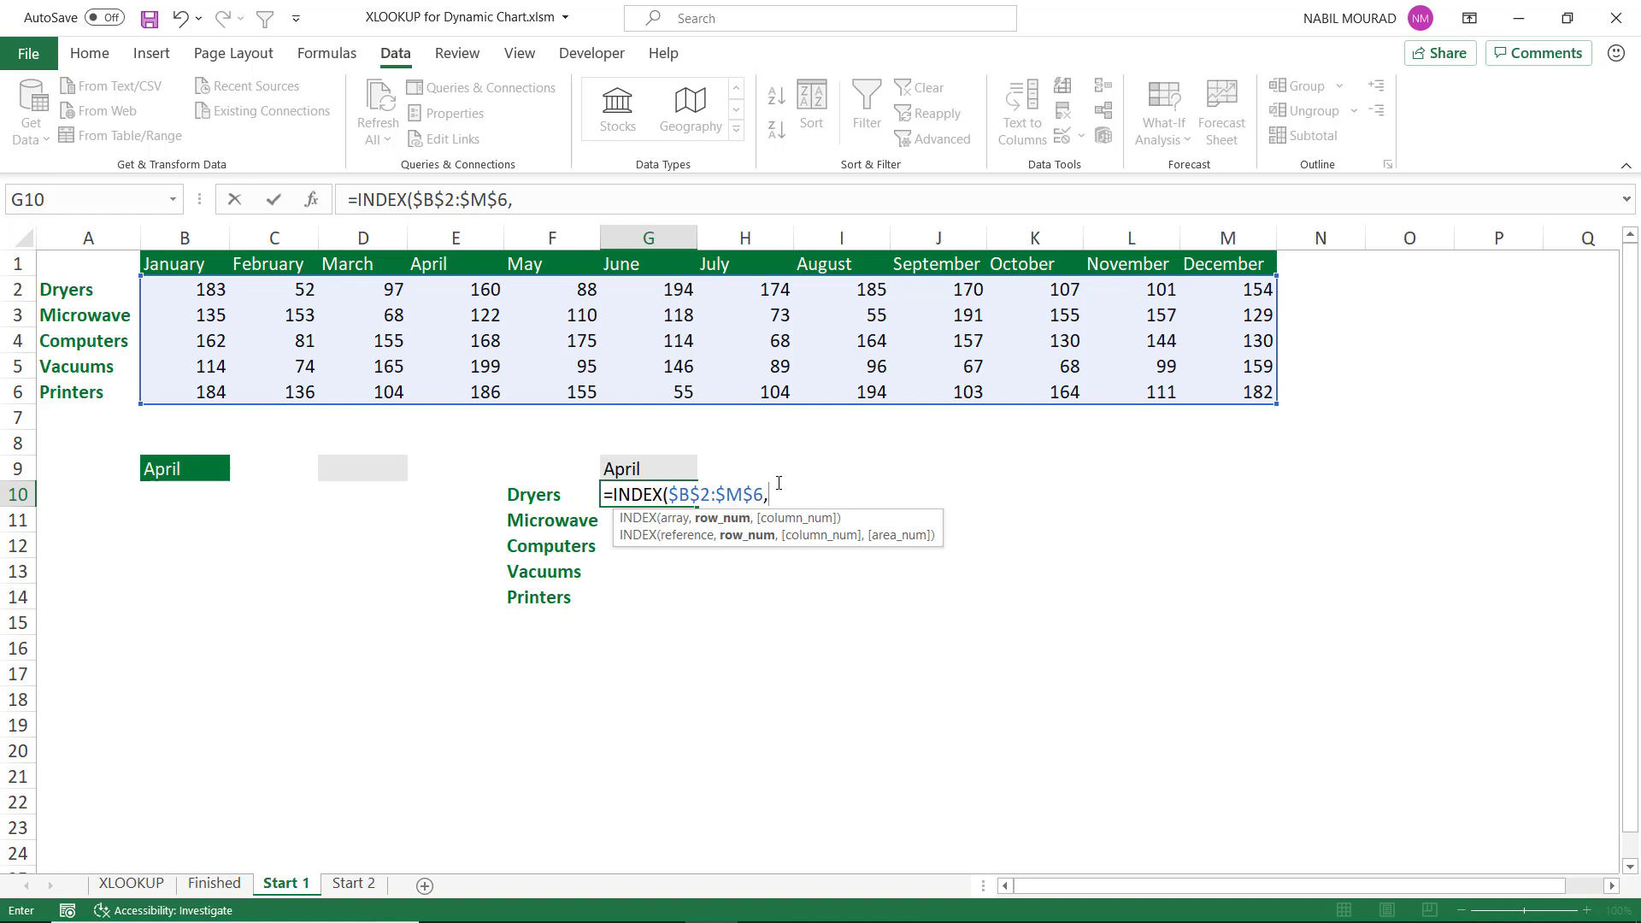
pyautogui.write('match')
pyautogui.press('Tab')
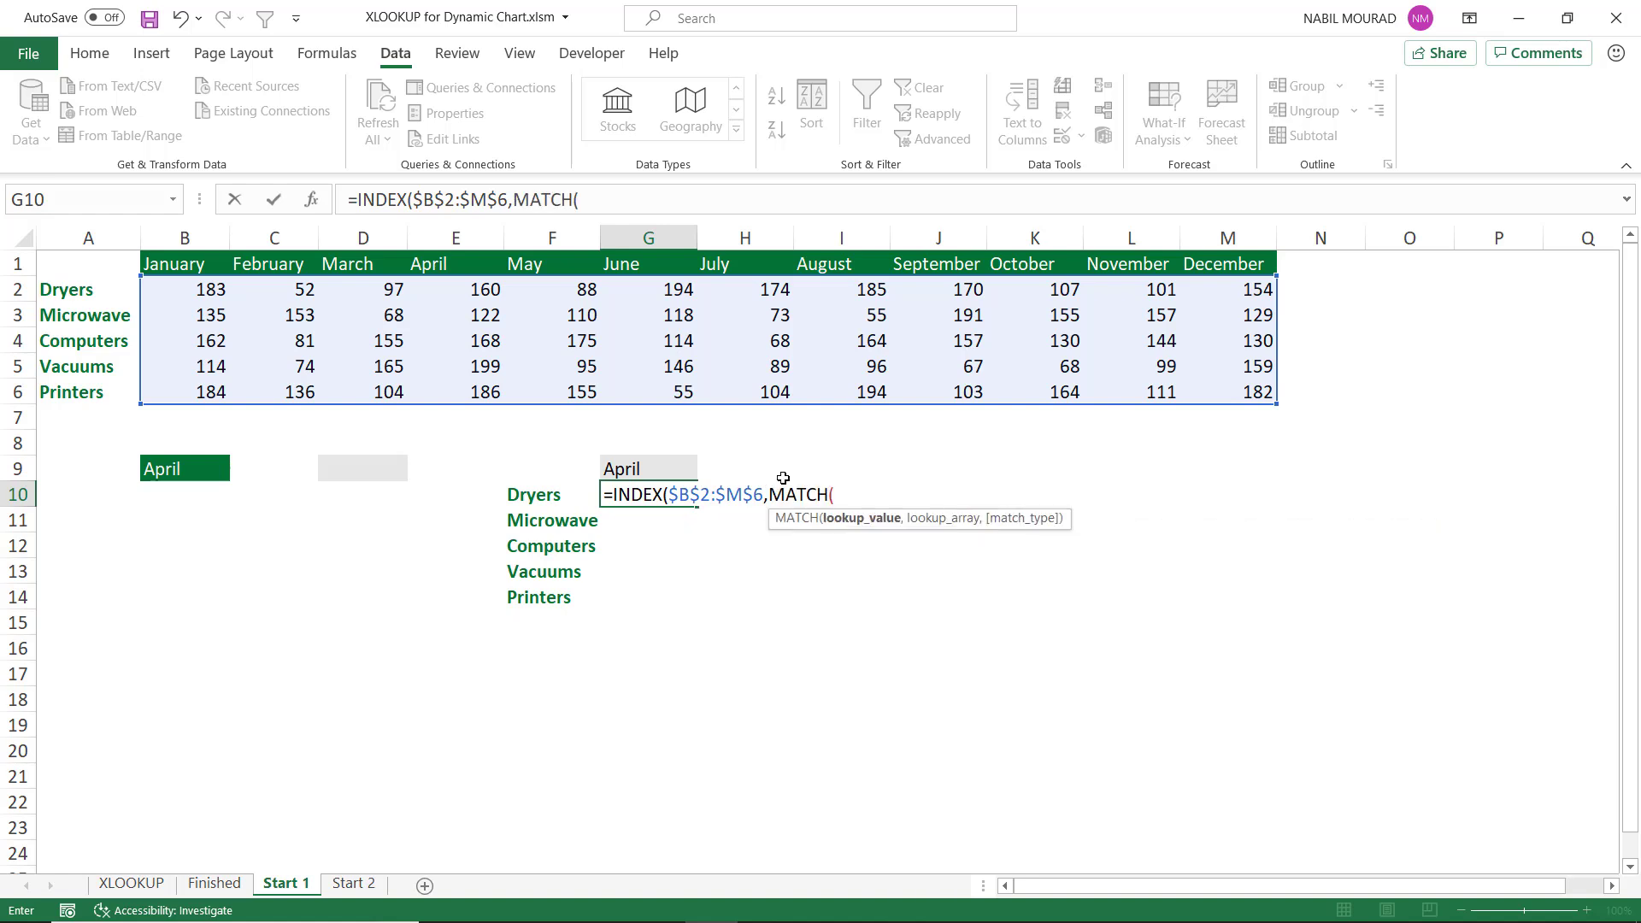
pyautogui.click(528, 495)
pyautogui.write(',')
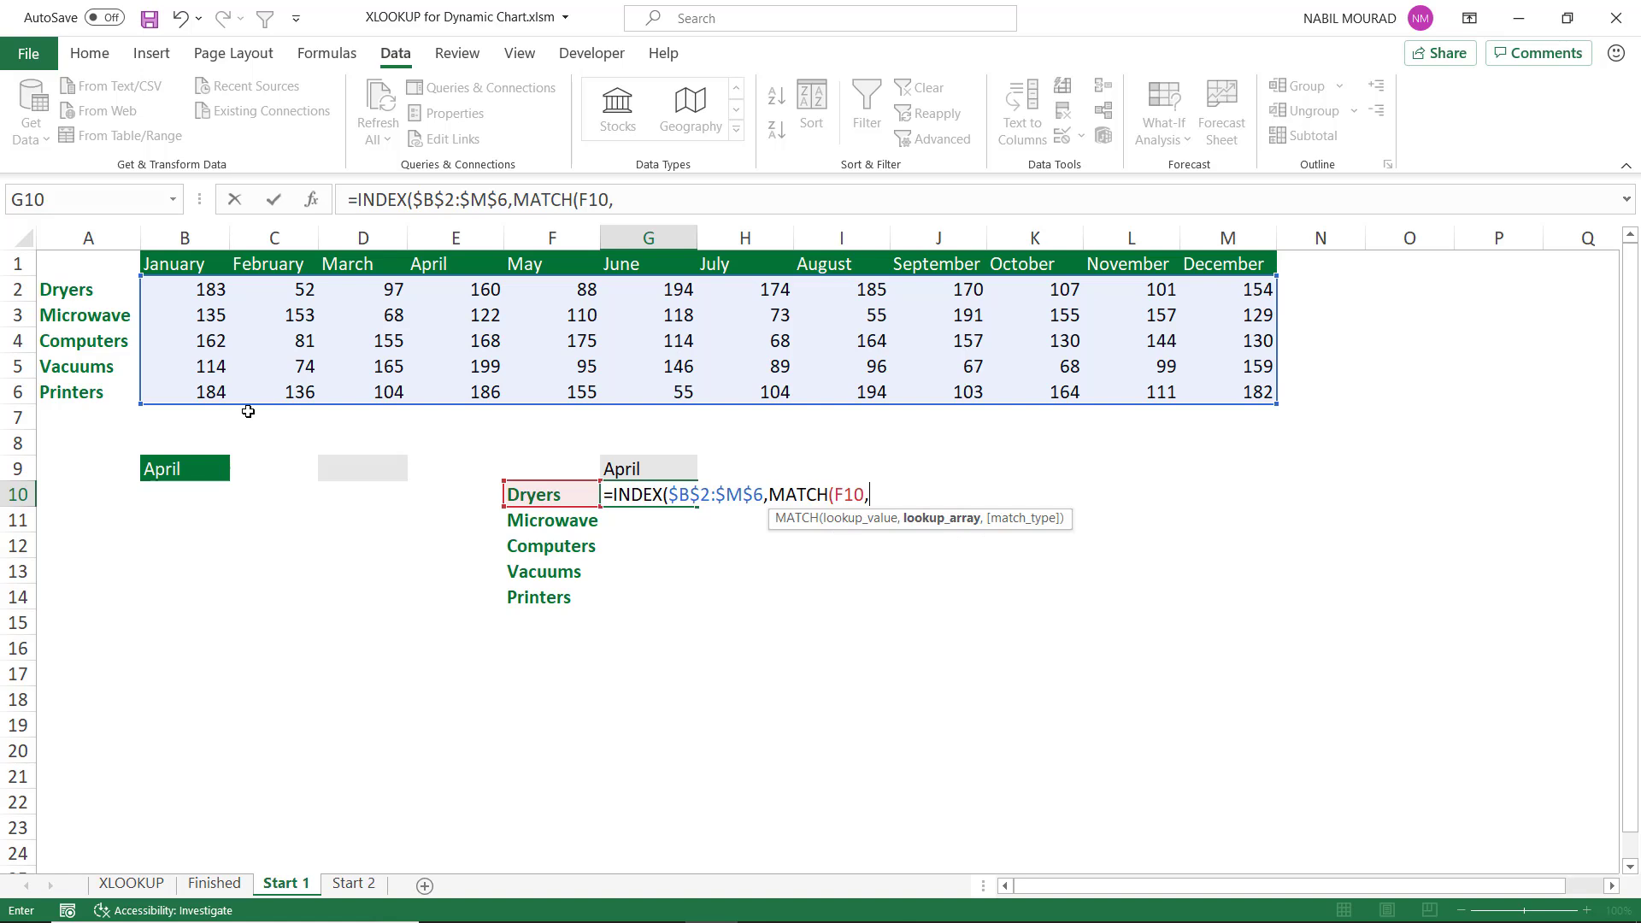
pyautogui.moveTo(91, 289); pyautogui.dragTo(94, 394)
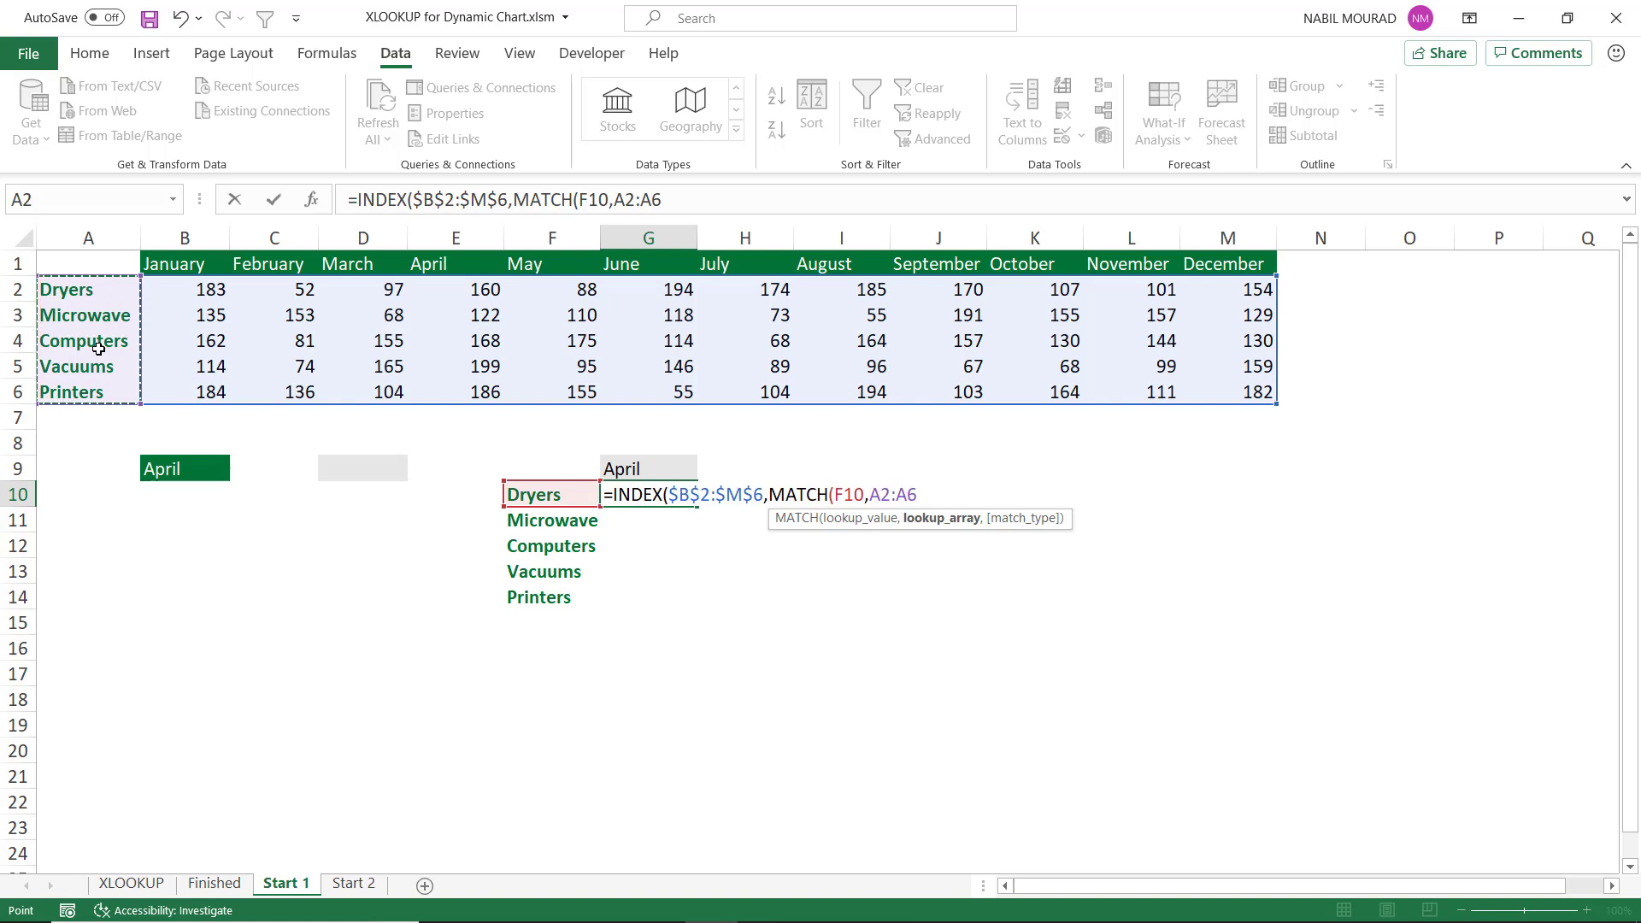
pyautogui.press('F4')
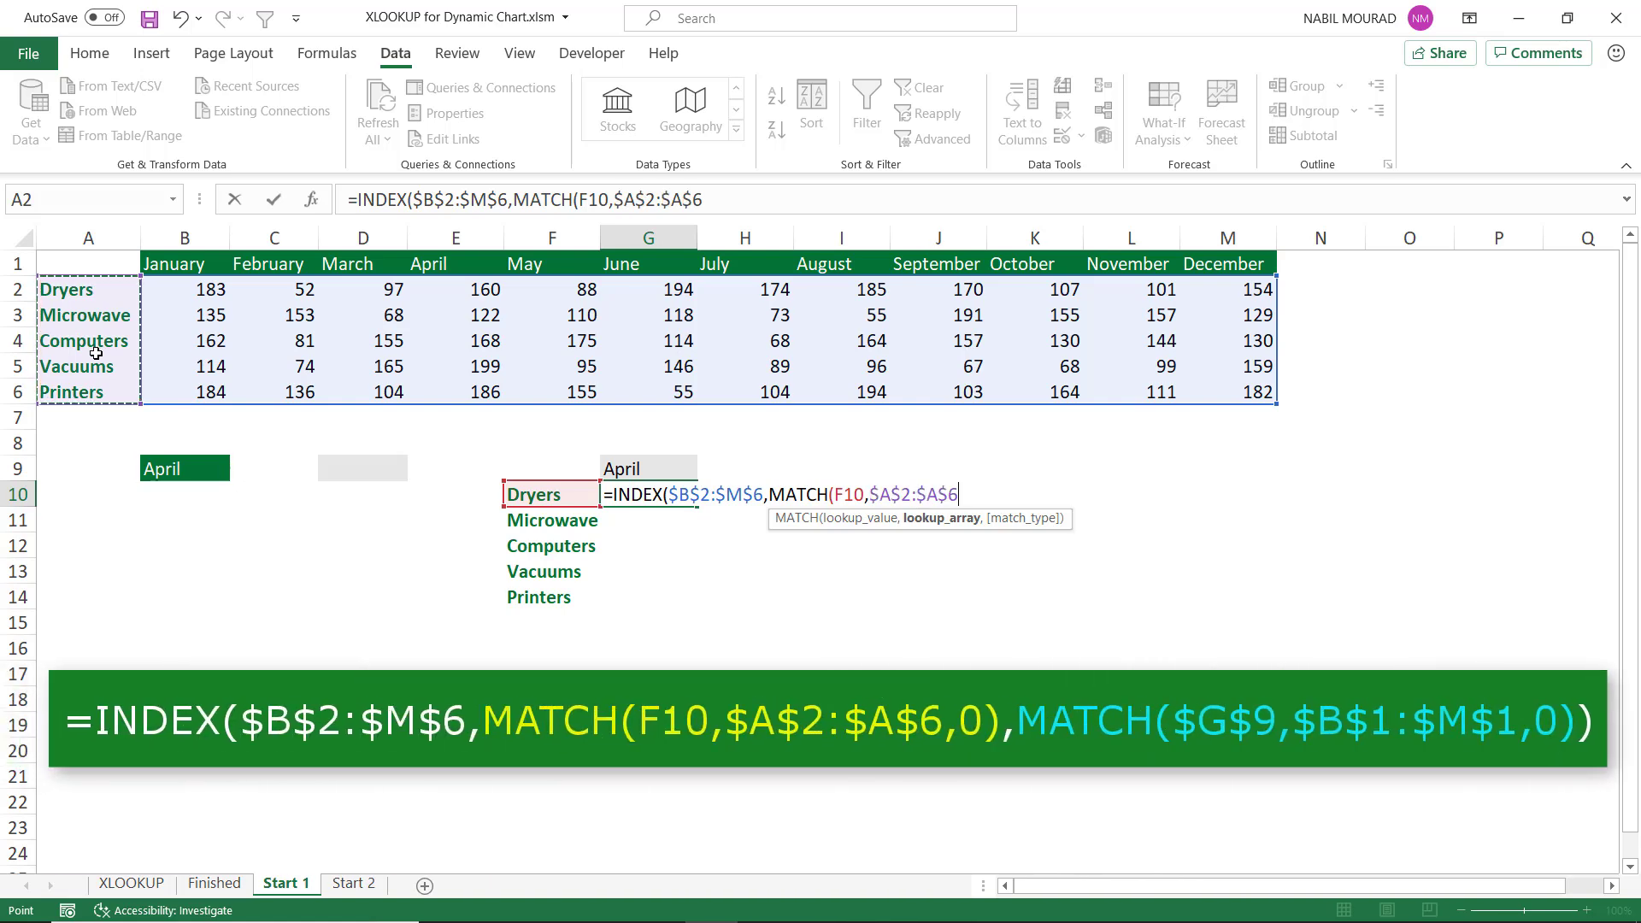
pyautogui.write(',')
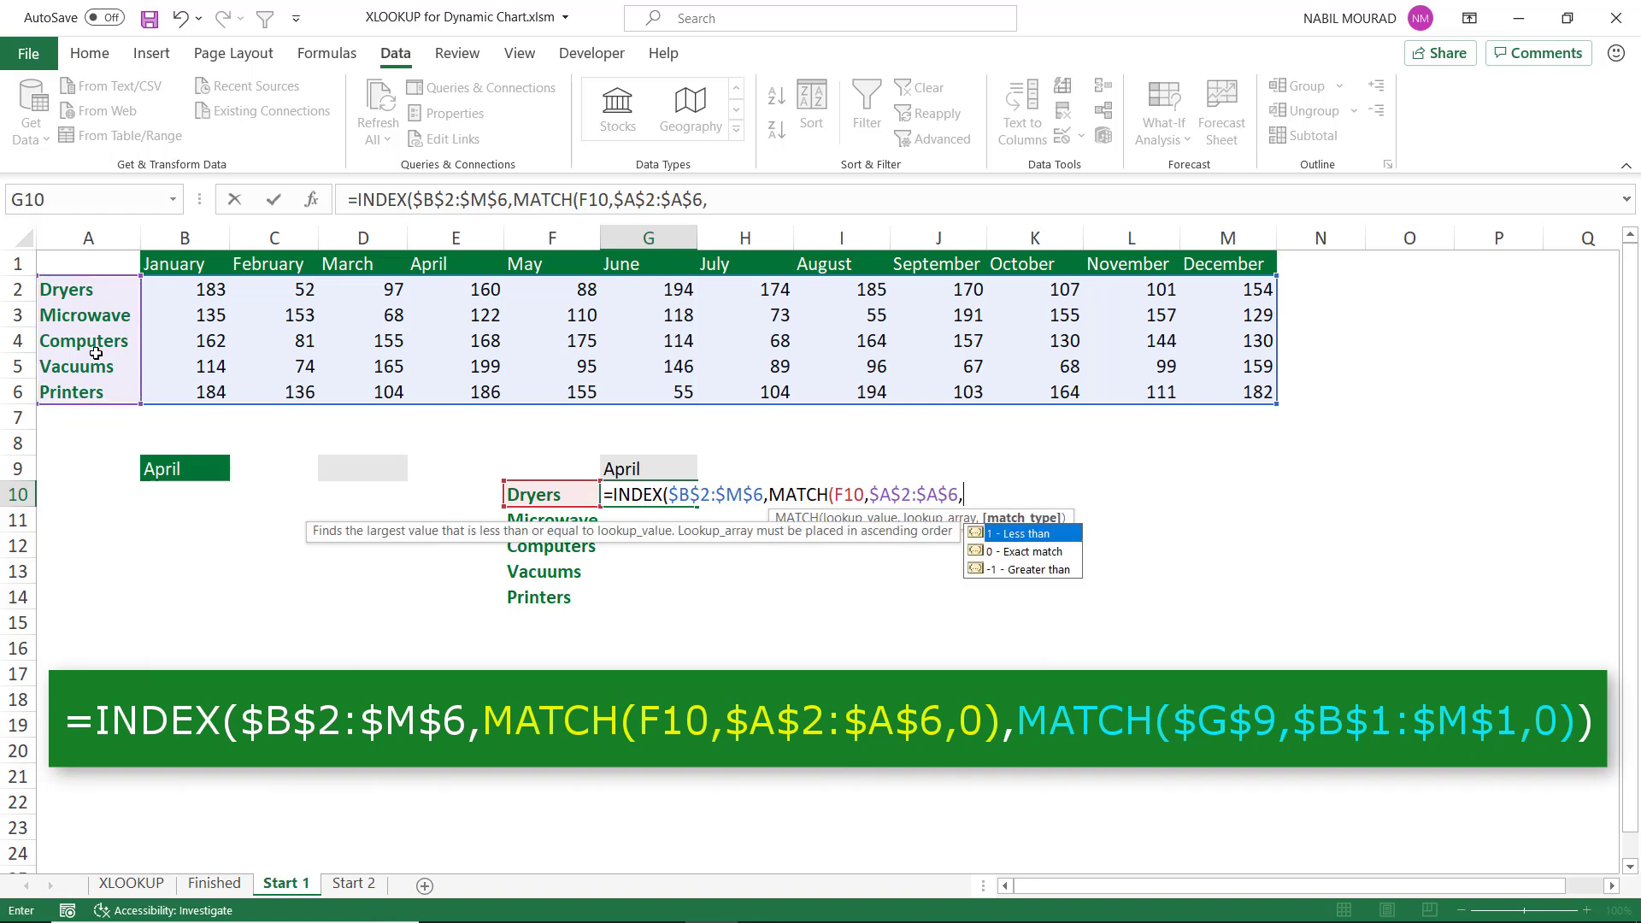
pyautogui.write('0)')
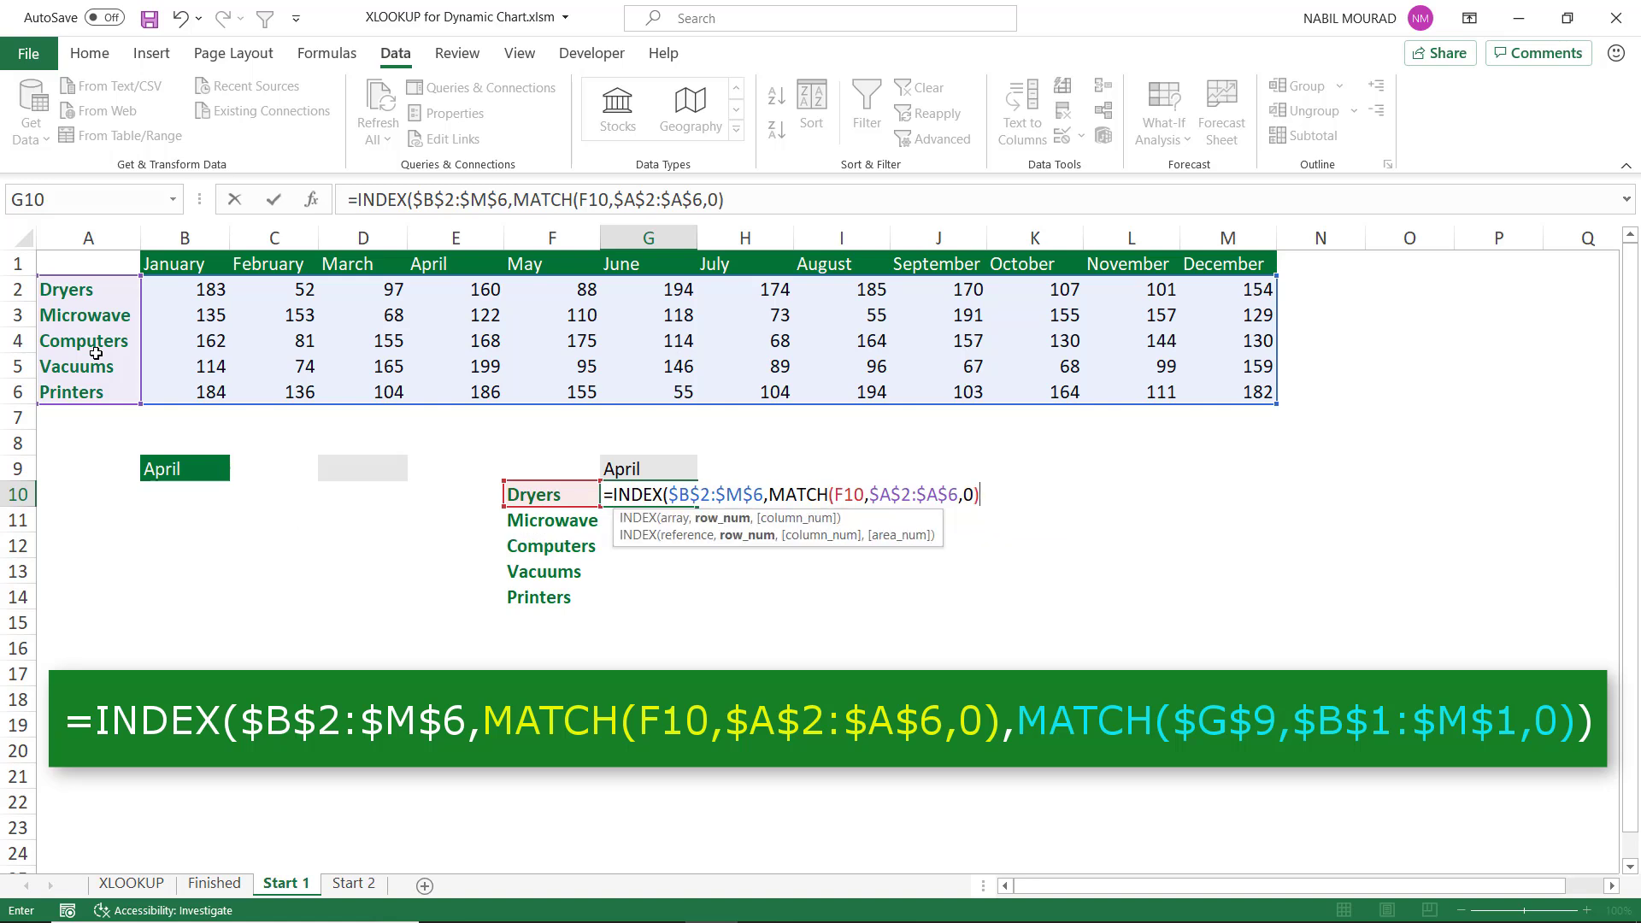
# - Add MATCH($G$9,$B$1:$M$1,0) as the column number argument and complete the INDEX formula in G10
pyautogui.write(',')
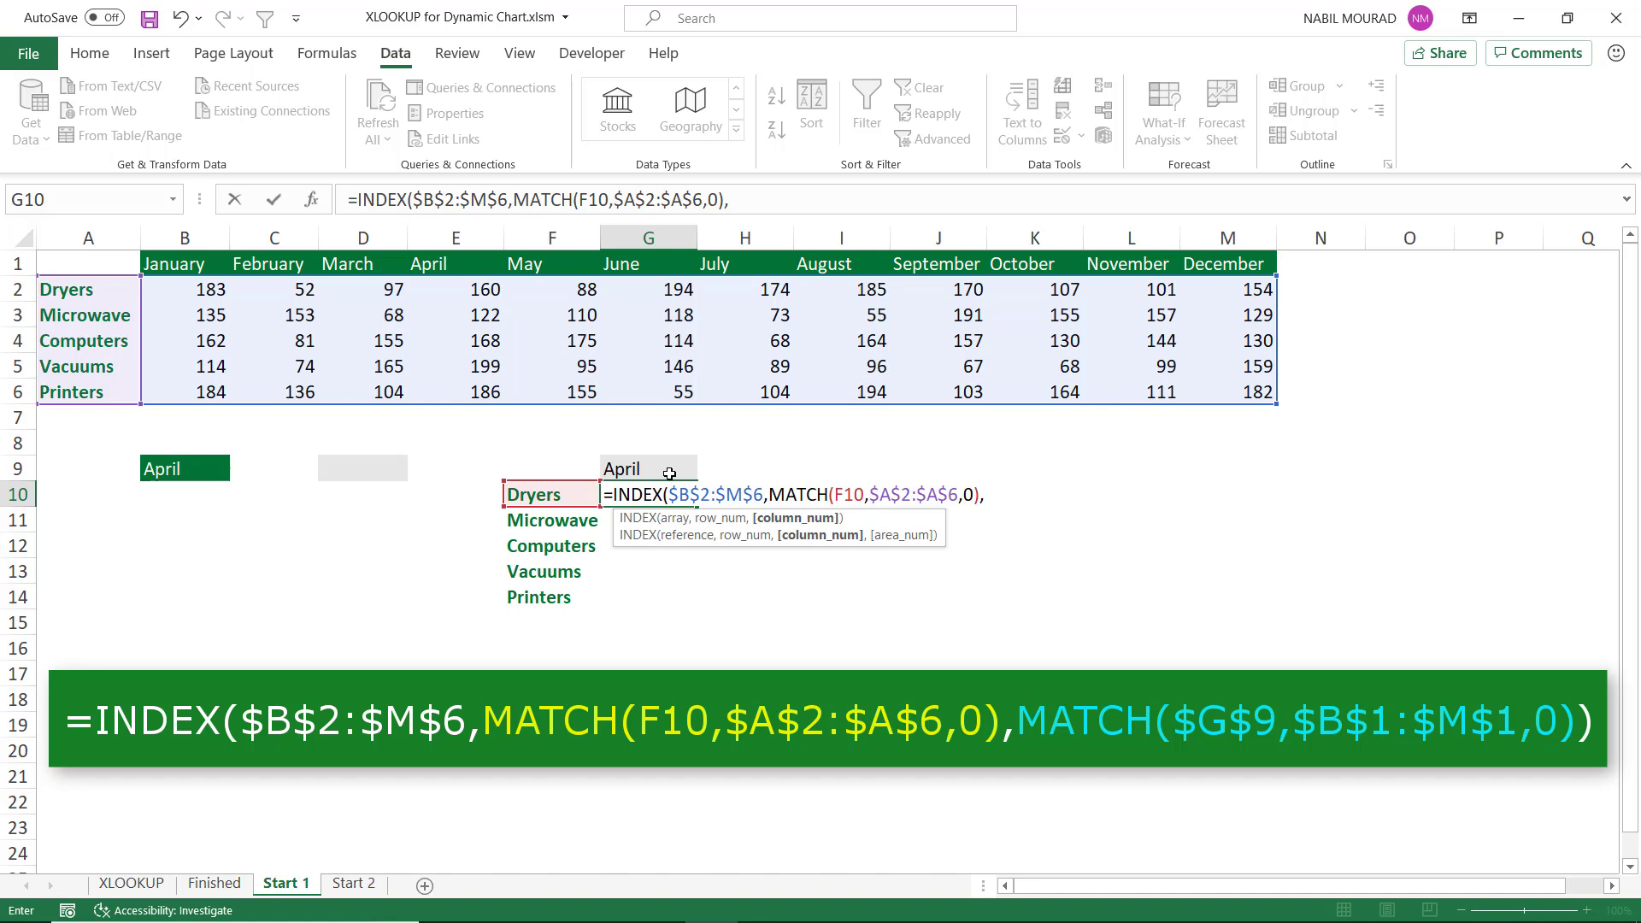
pyautogui.write('match')
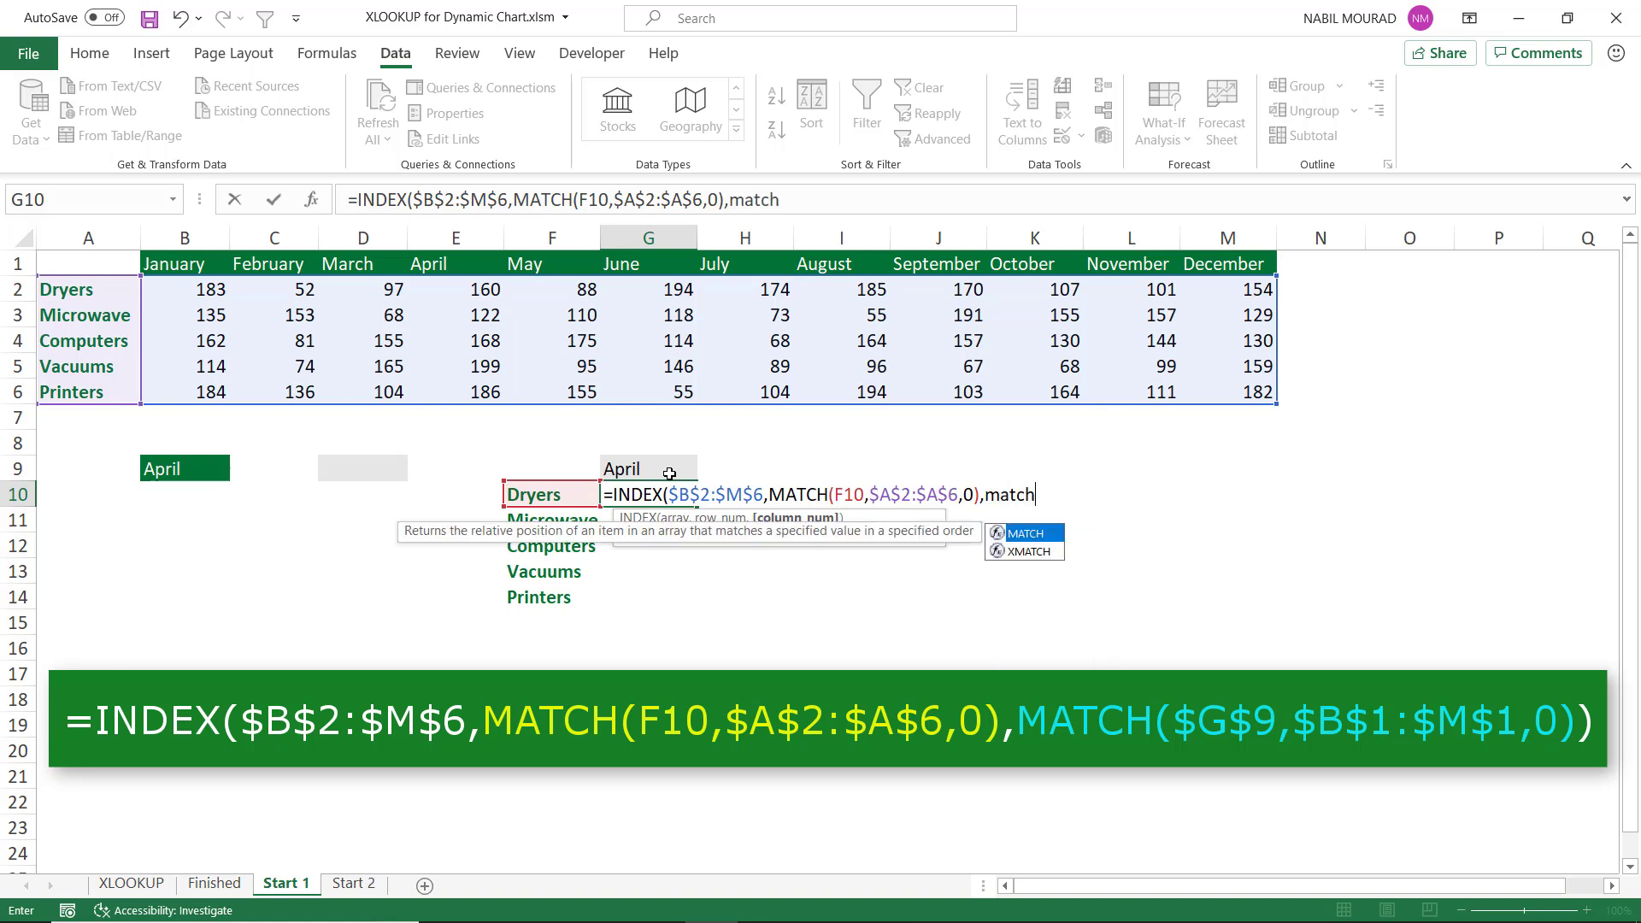
pyautogui.press('Tab')
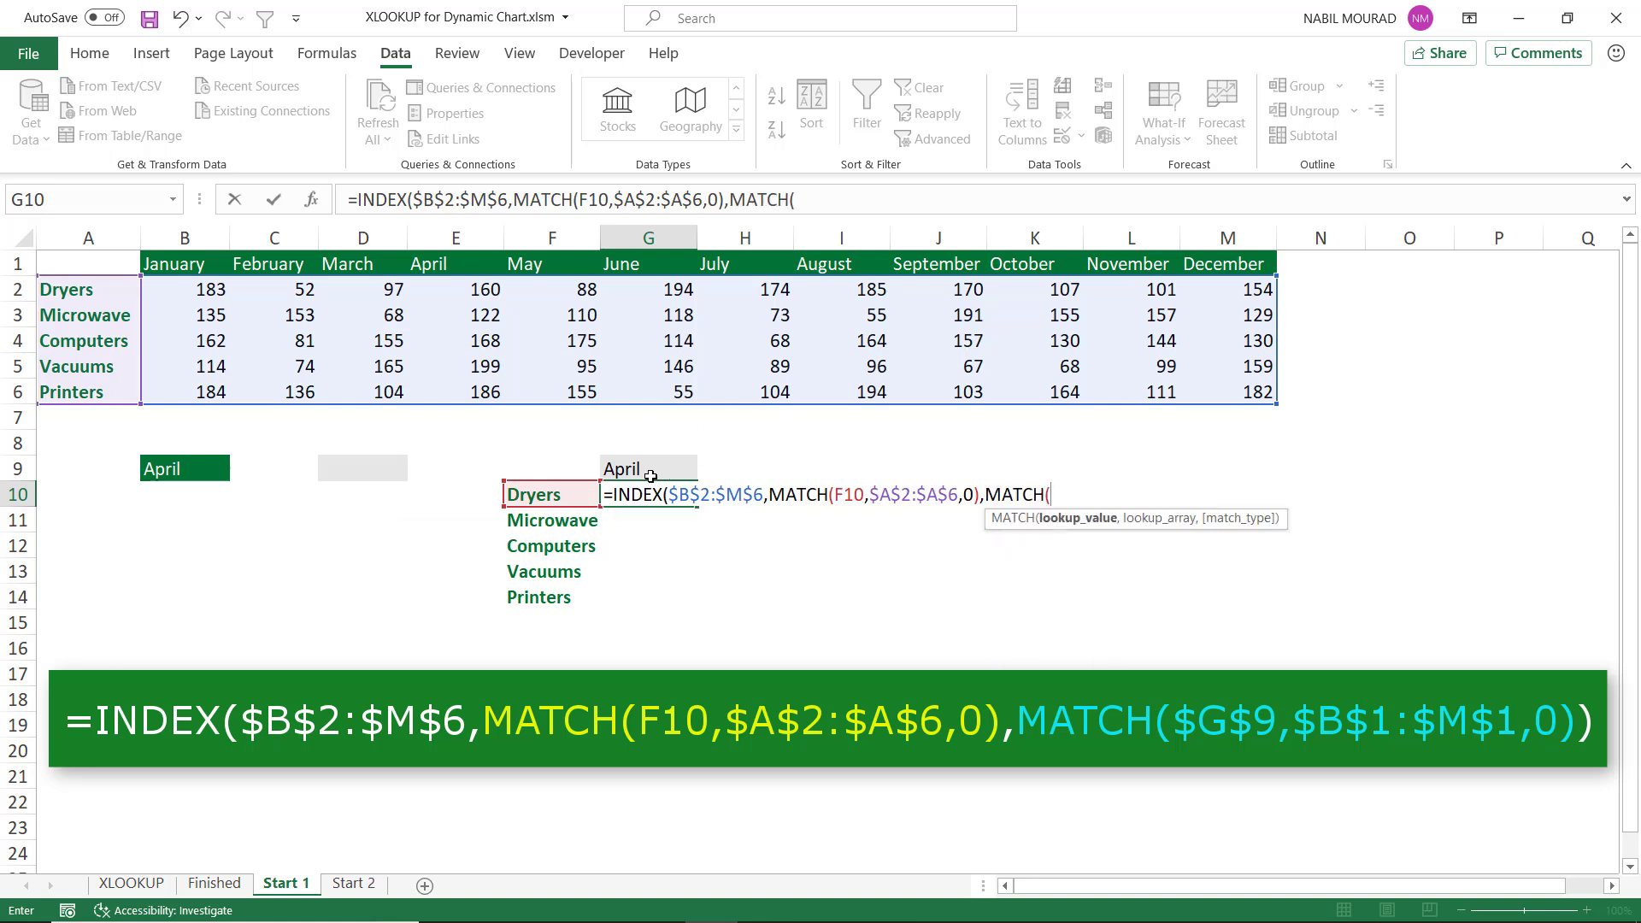
pyautogui.click(651, 469)
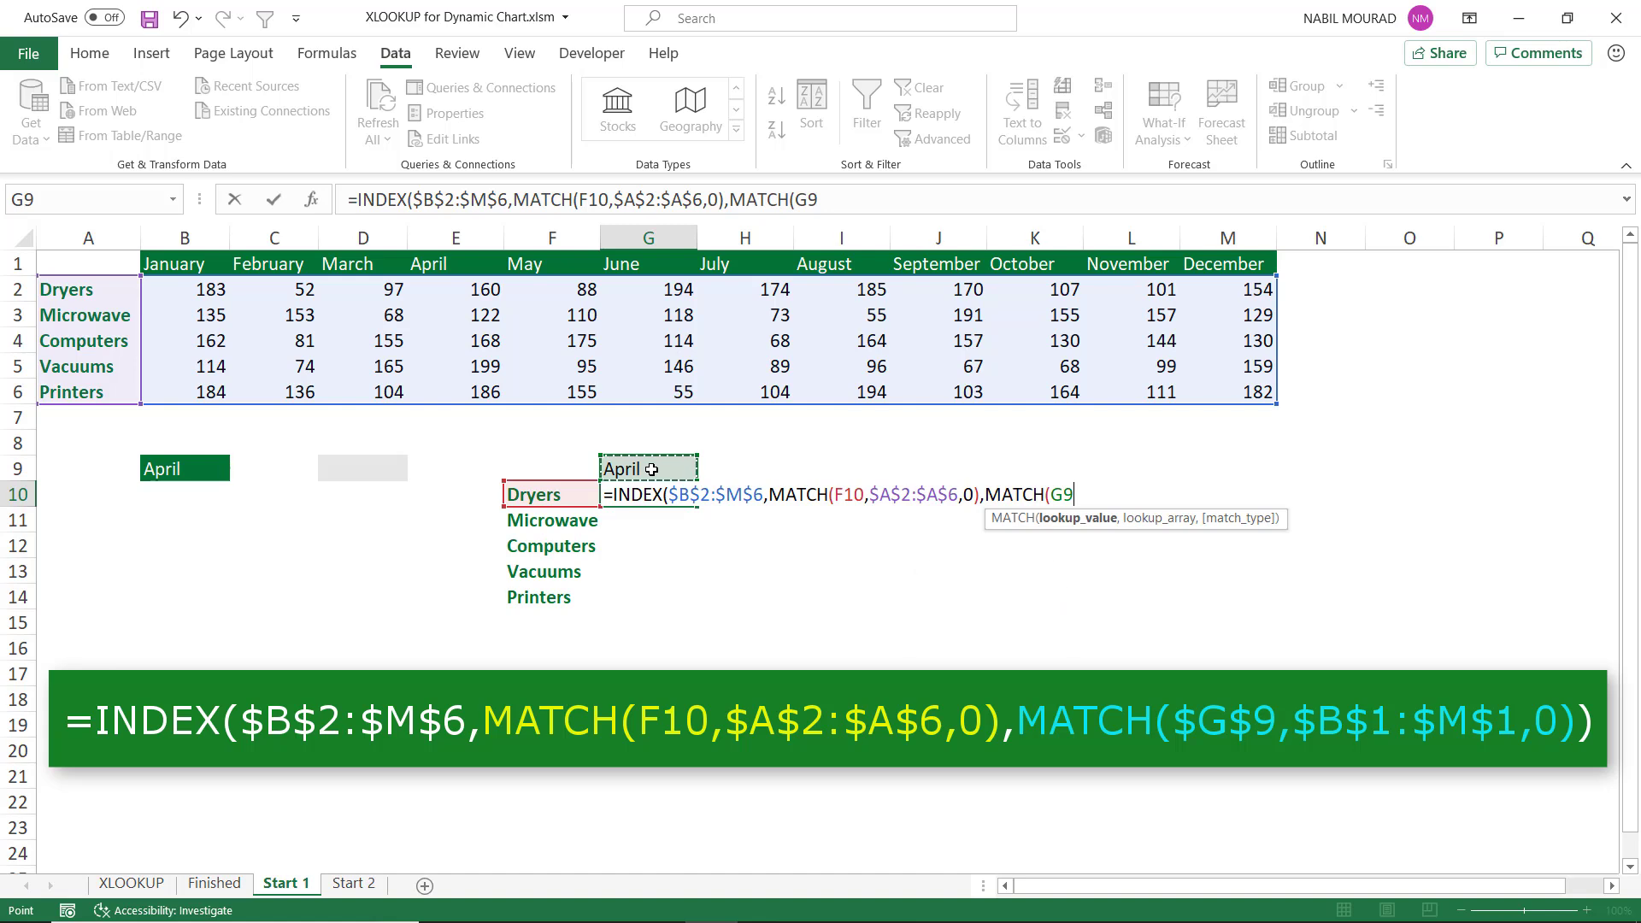
pyautogui.press('F4')
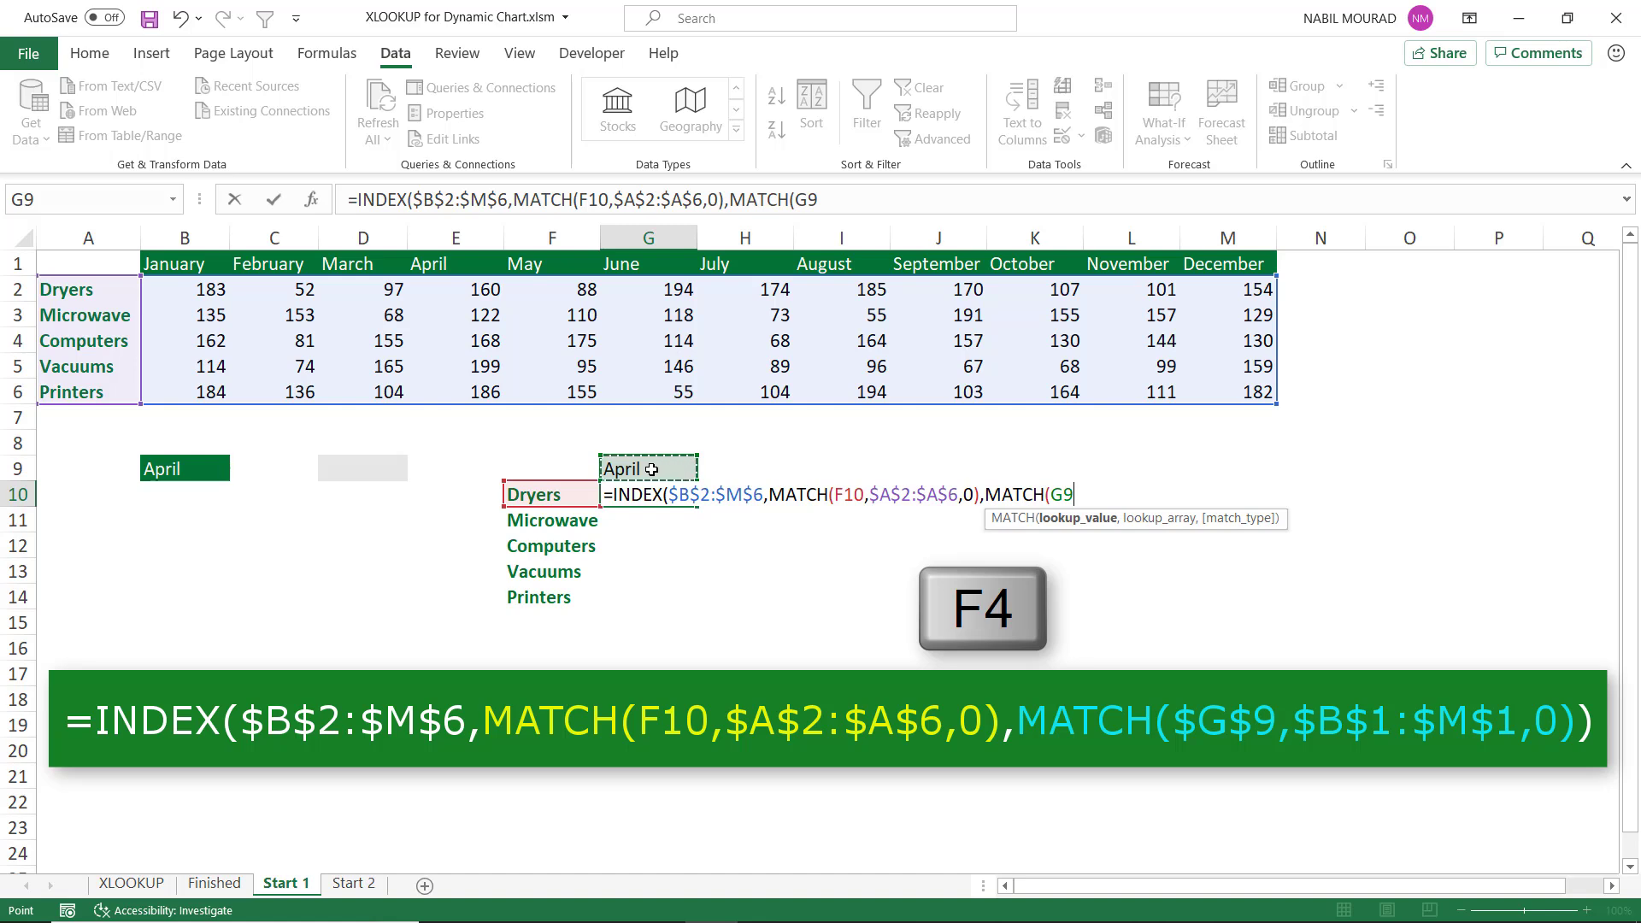
pyautogui.press('F4')
pyautogui.write(',')
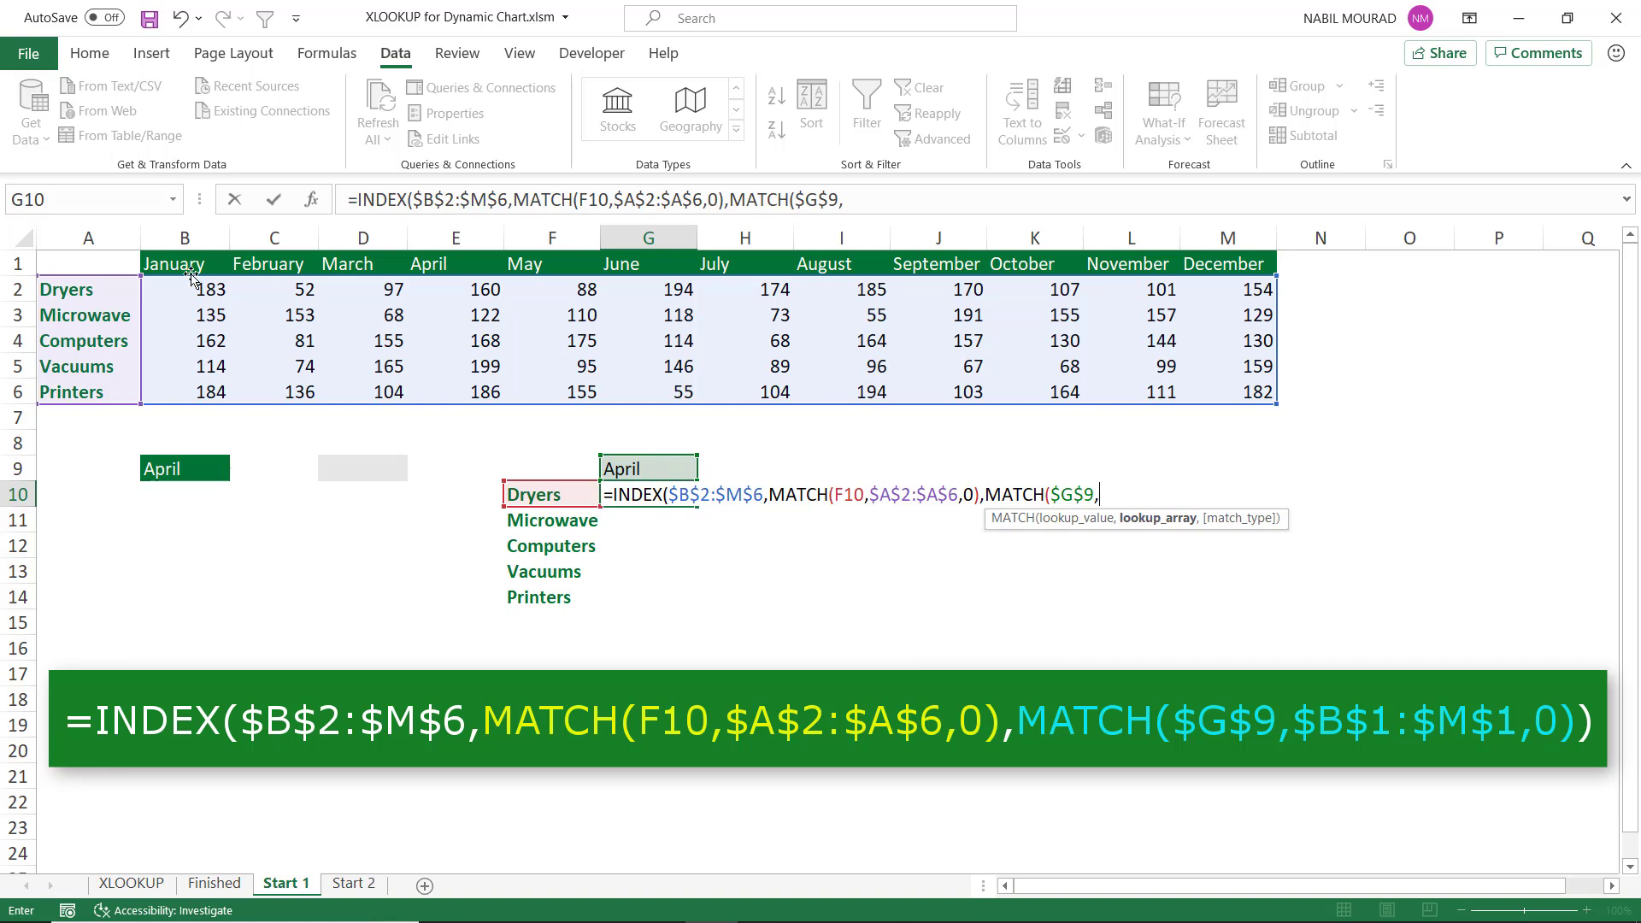
pyautogui.moveTo(165, 267); pyautogui.dragTo(1226, 254)
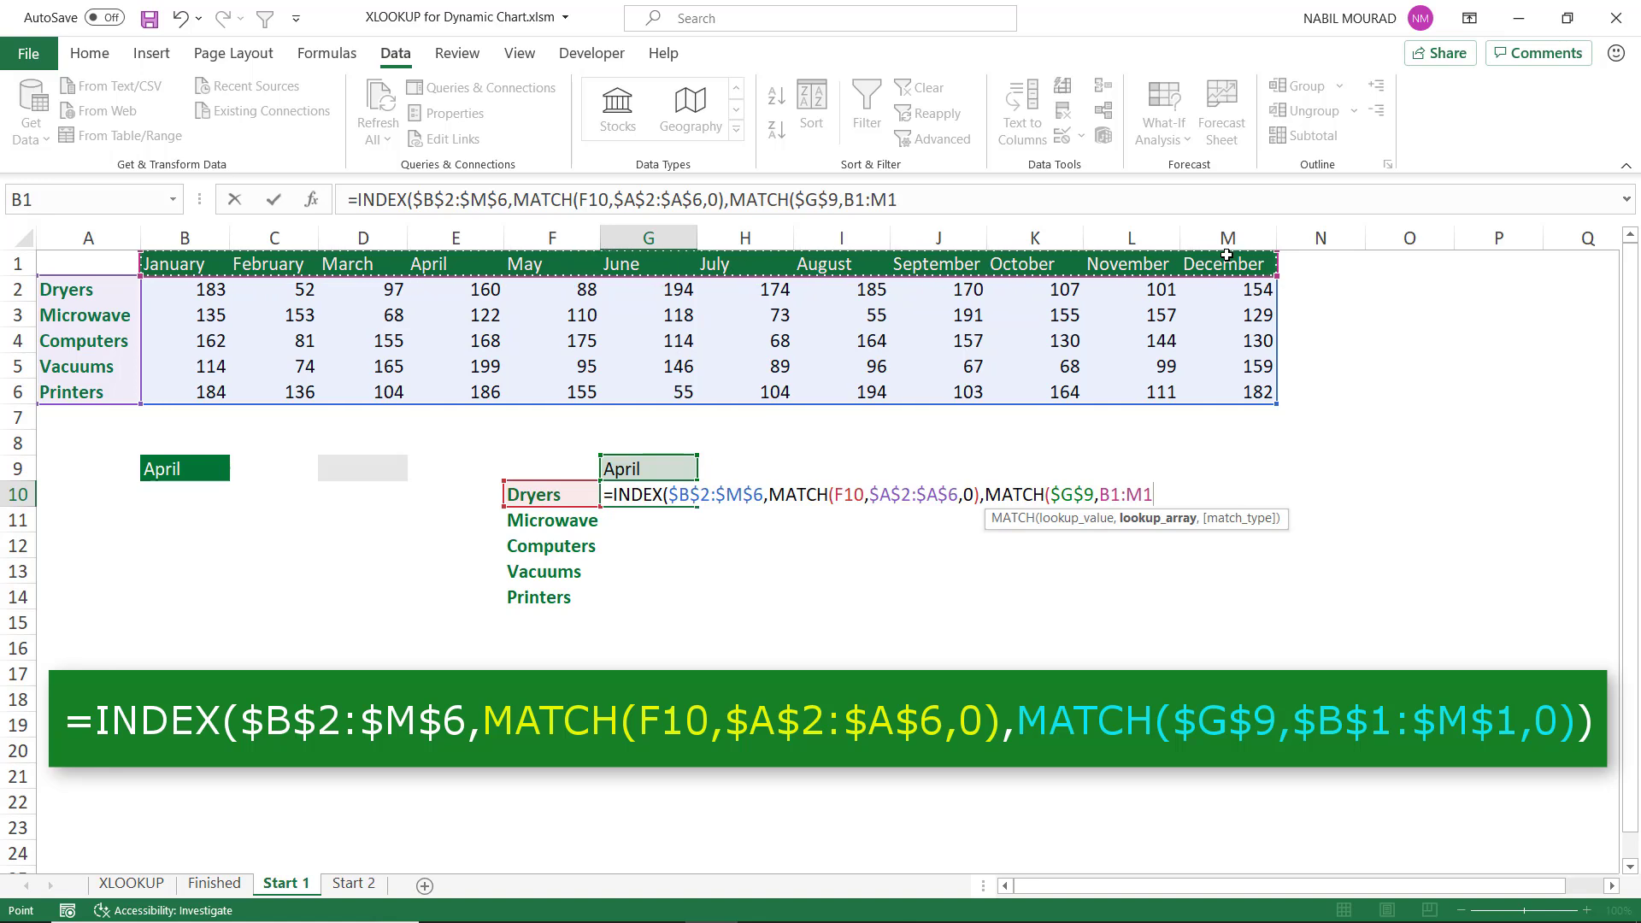
pyautogui.press('F4')
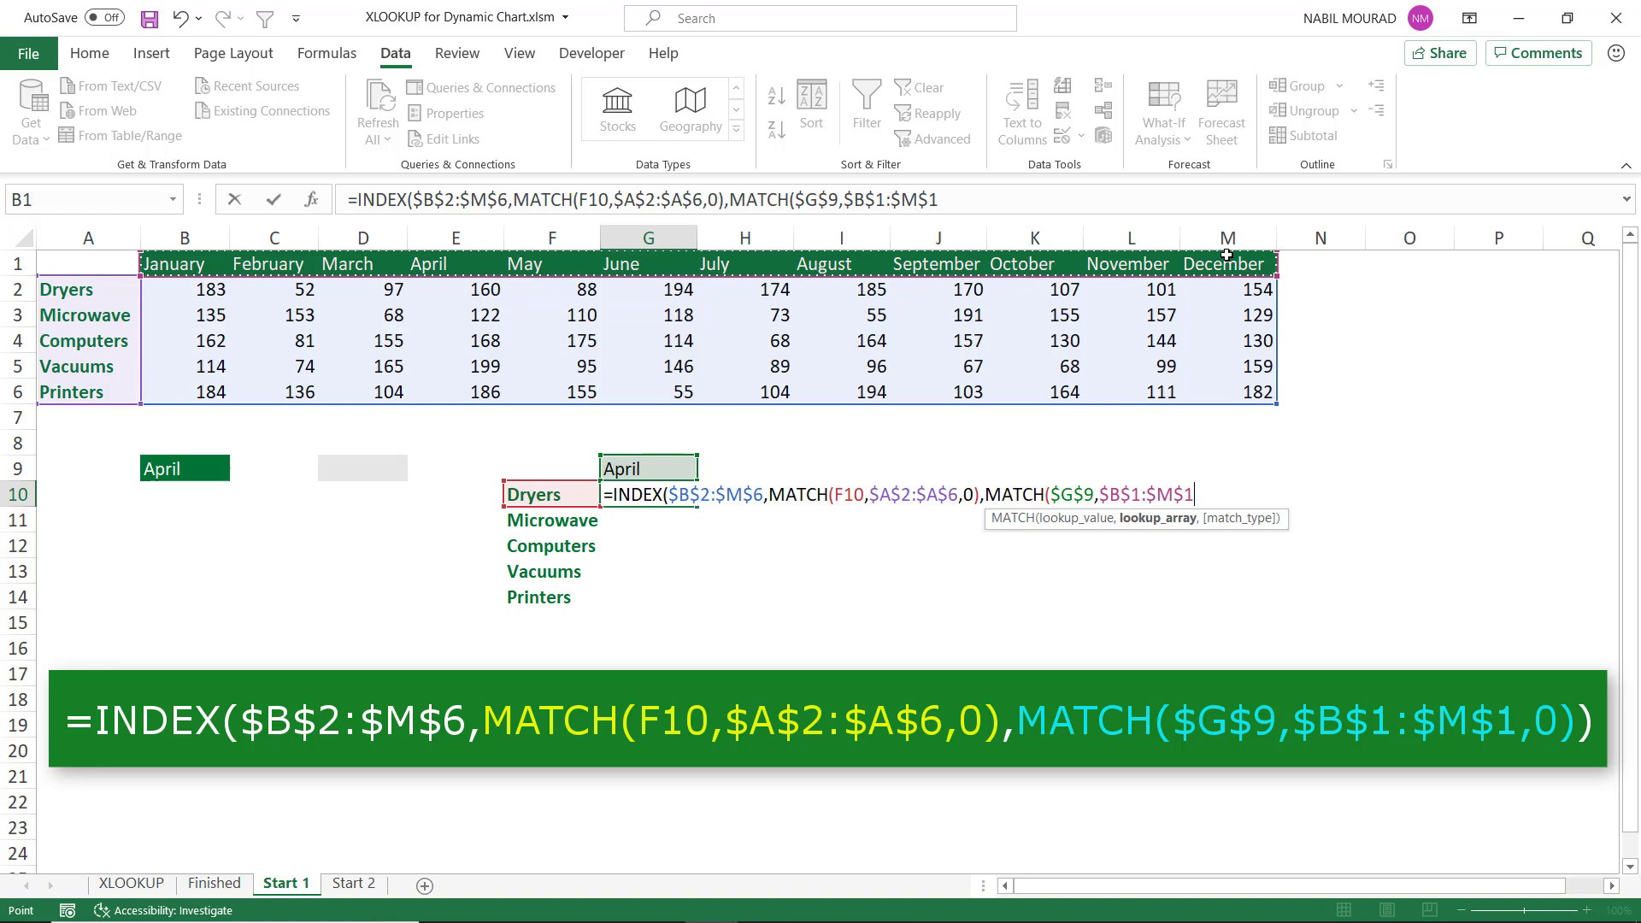
pyautogui.write(',0)')
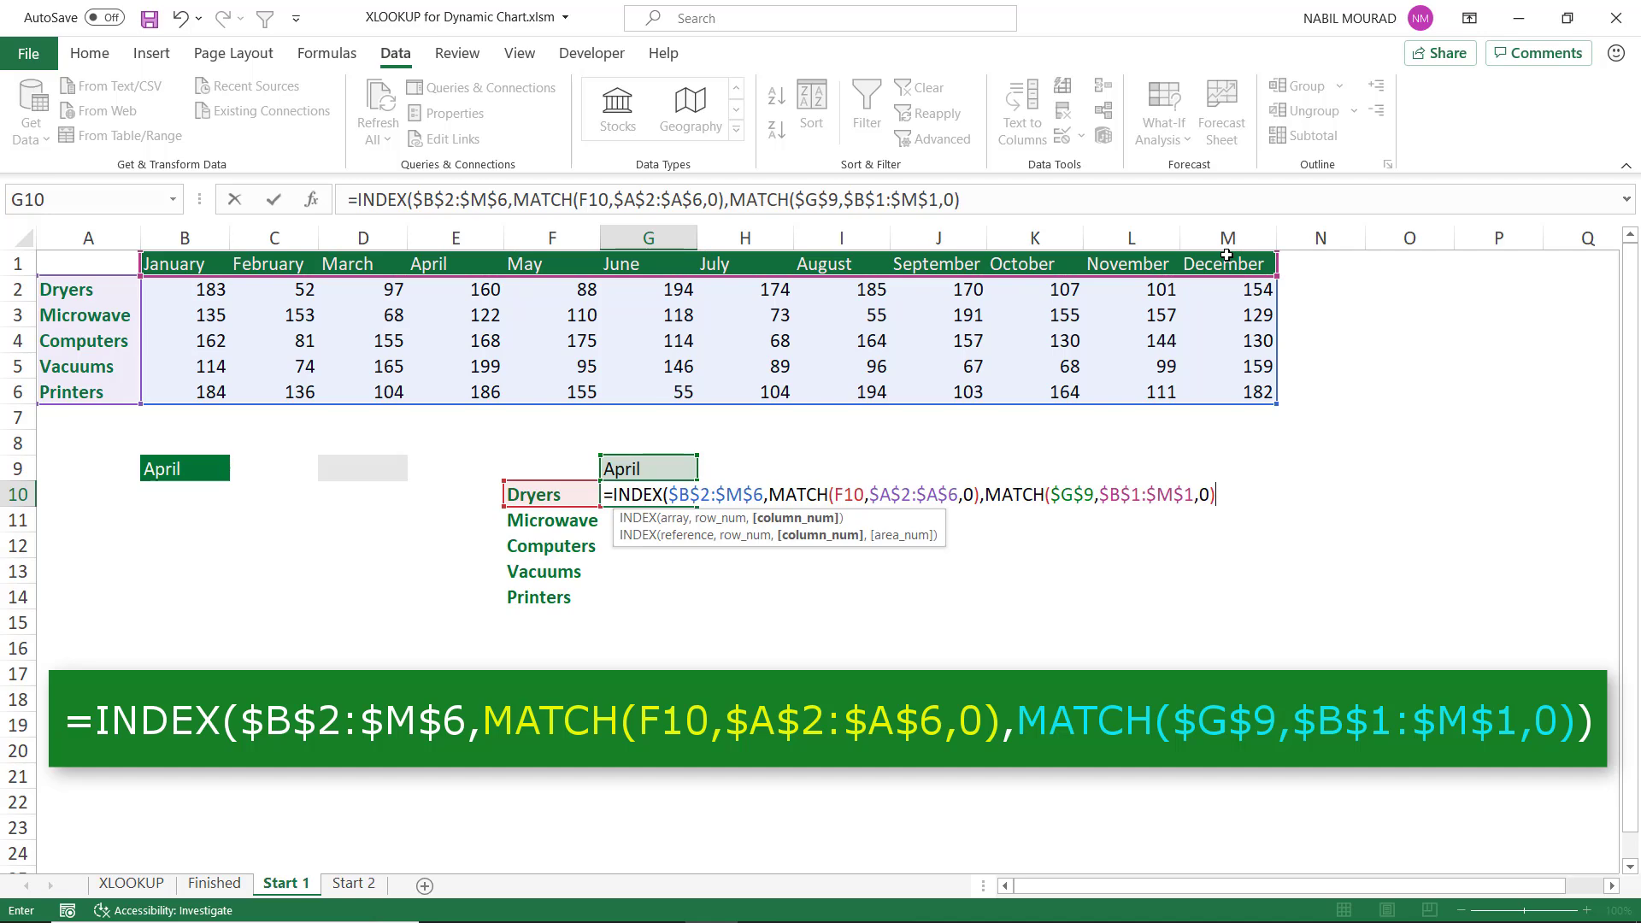
pyautogui.write(')')
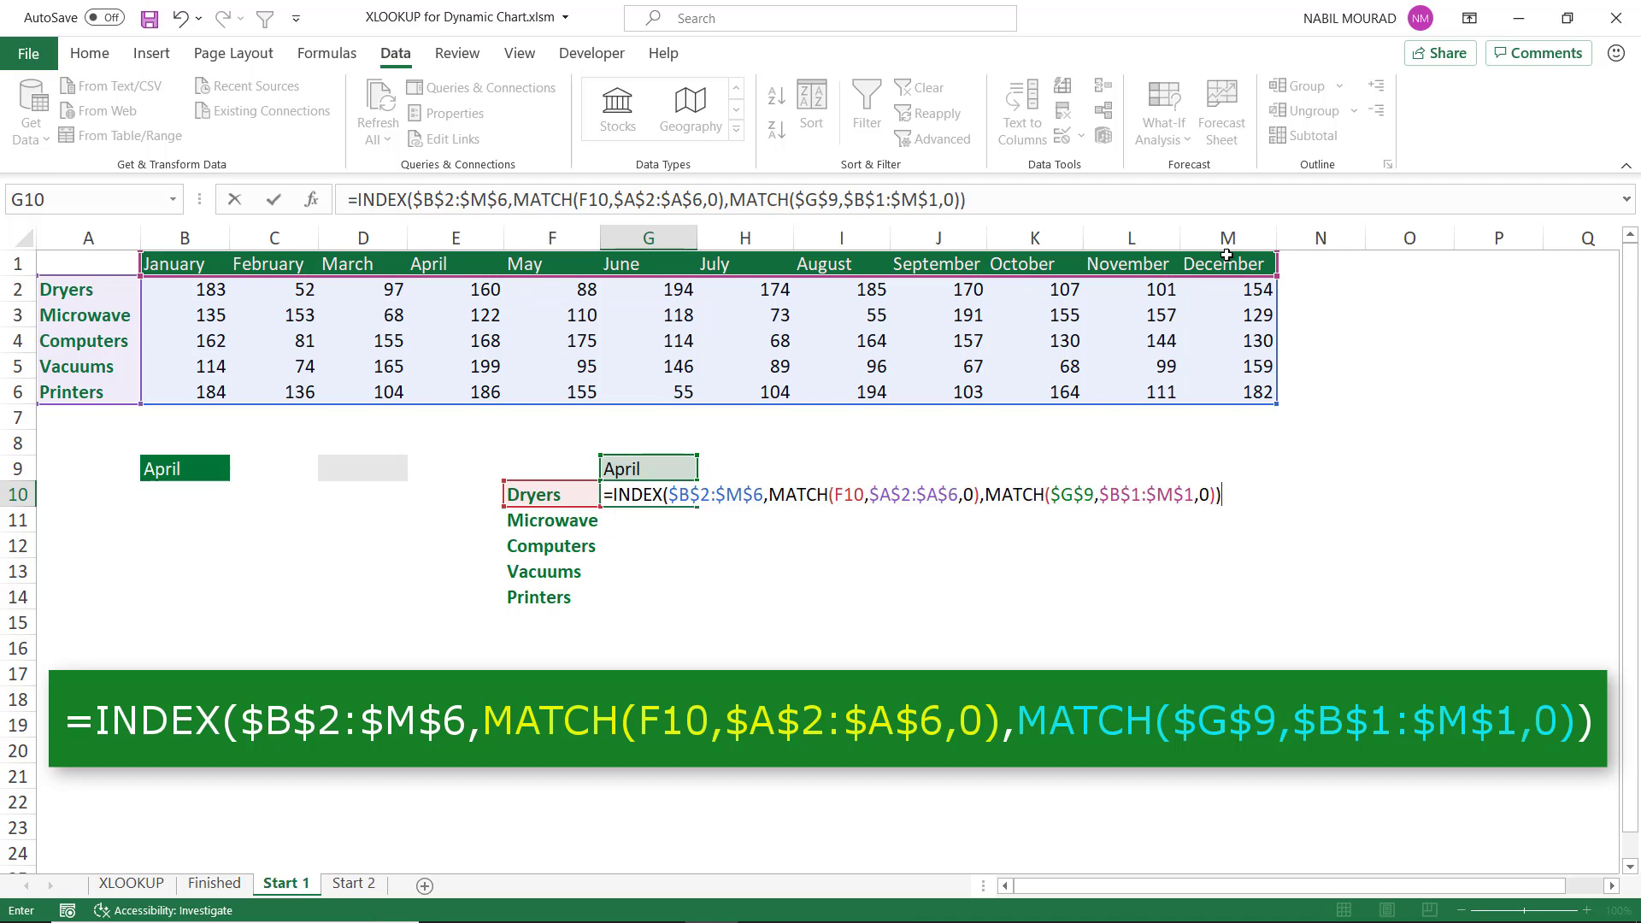
pyautogui.press('Return')
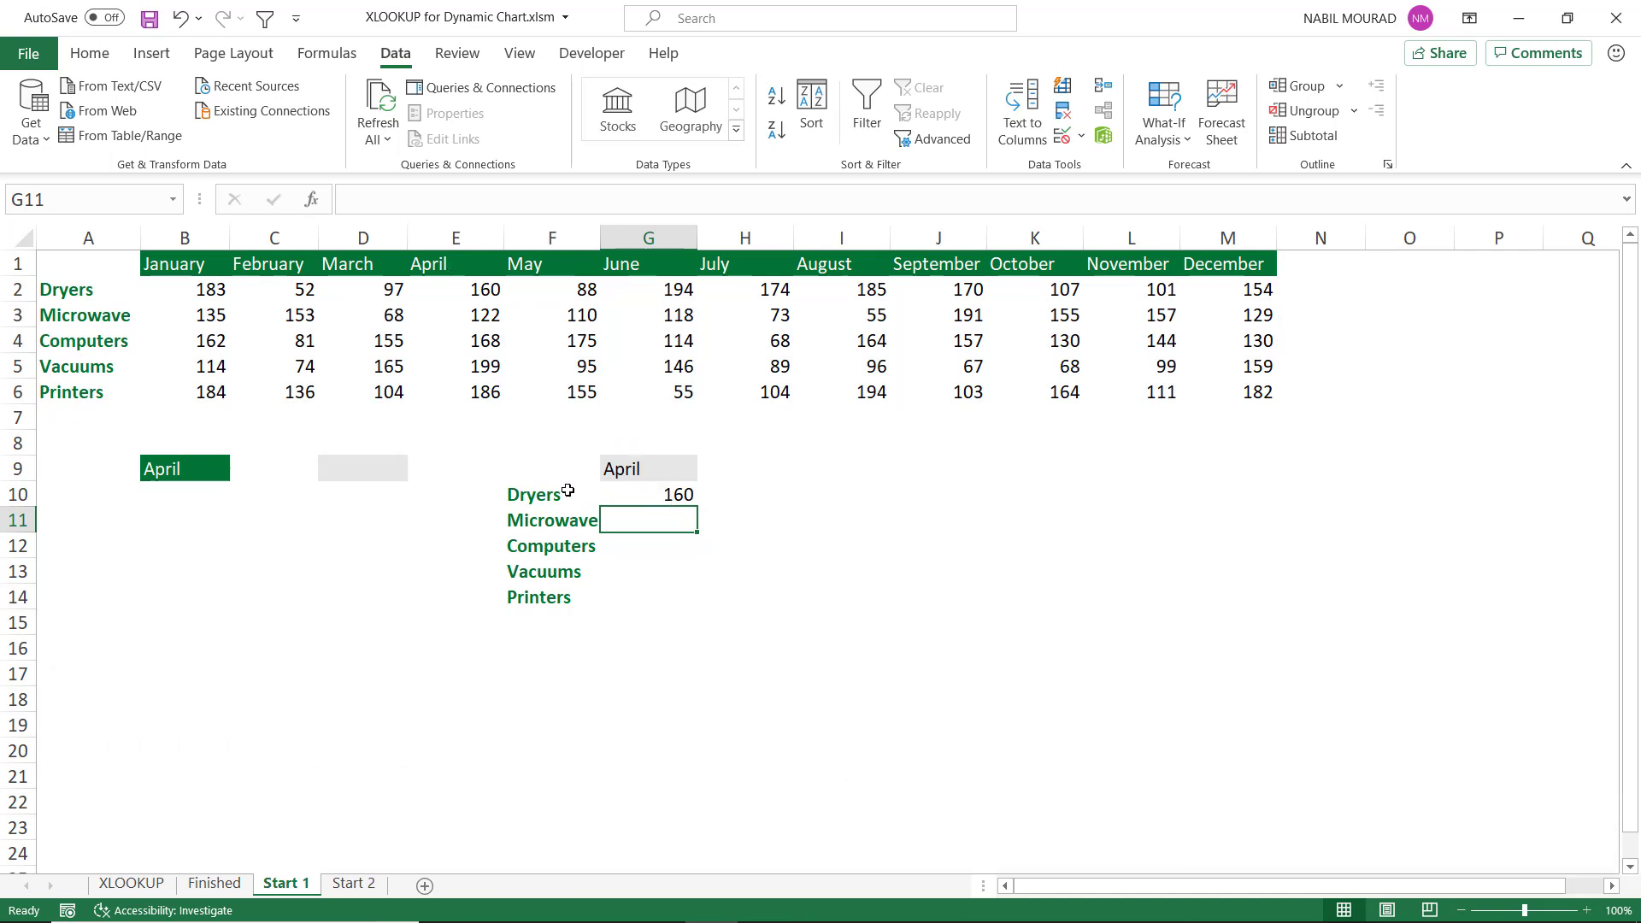
# - Fill the INDEX and MATCH formula from G10 down through G14 for the remaining products
pyautogui.click(662, 495)
pyautogui.doubleClick(700, 509)
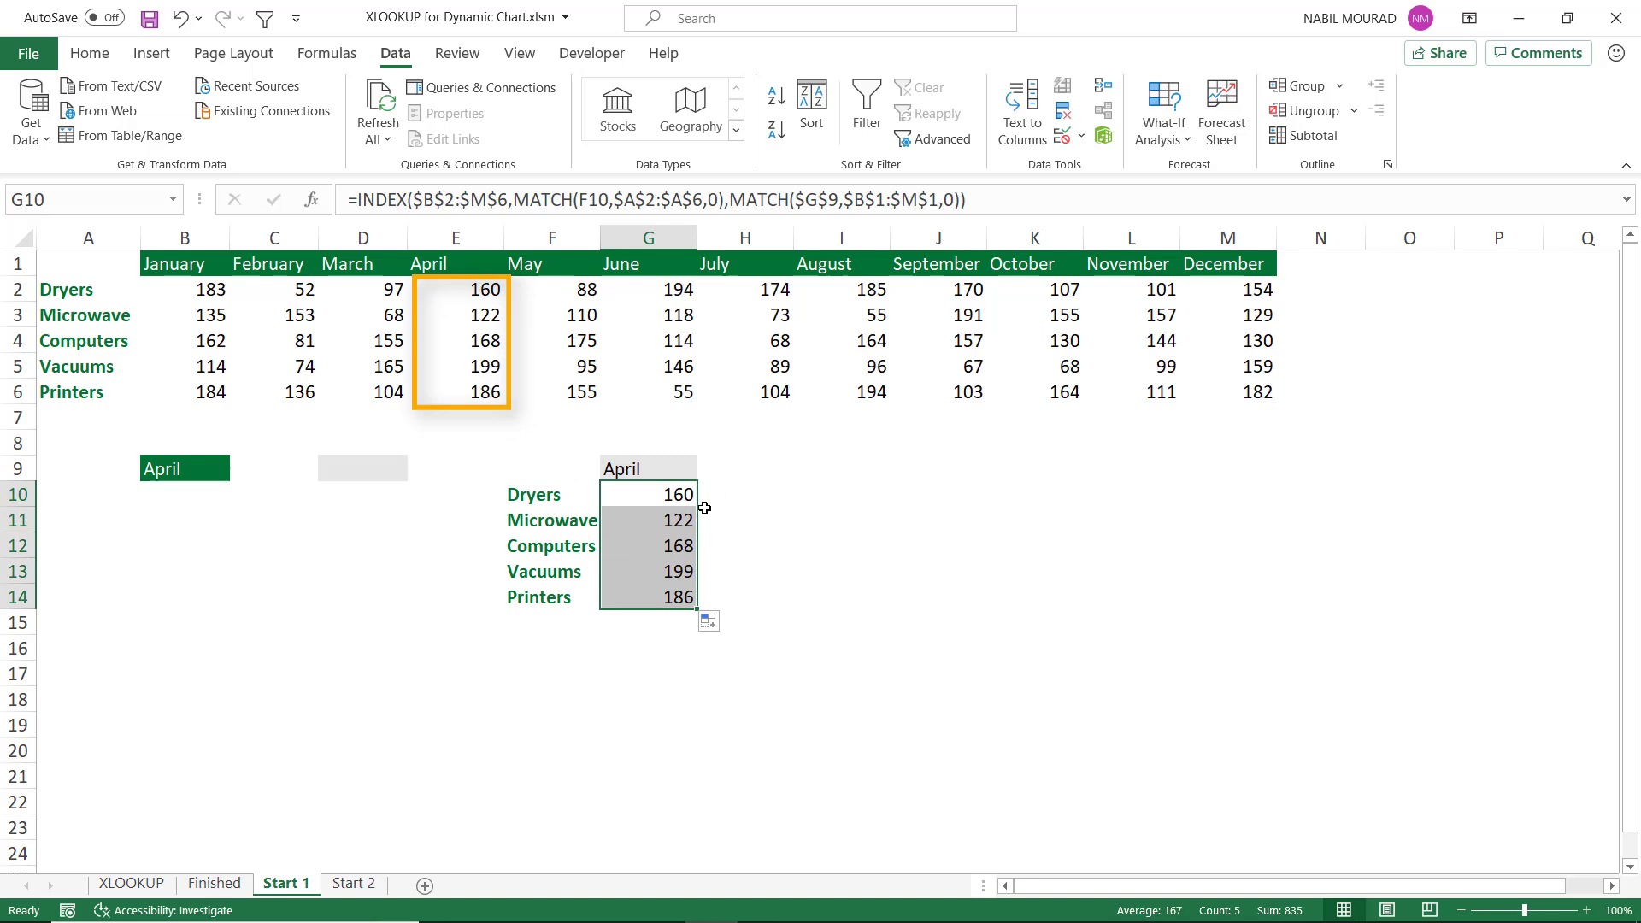
pyautogui.click(641, 504)
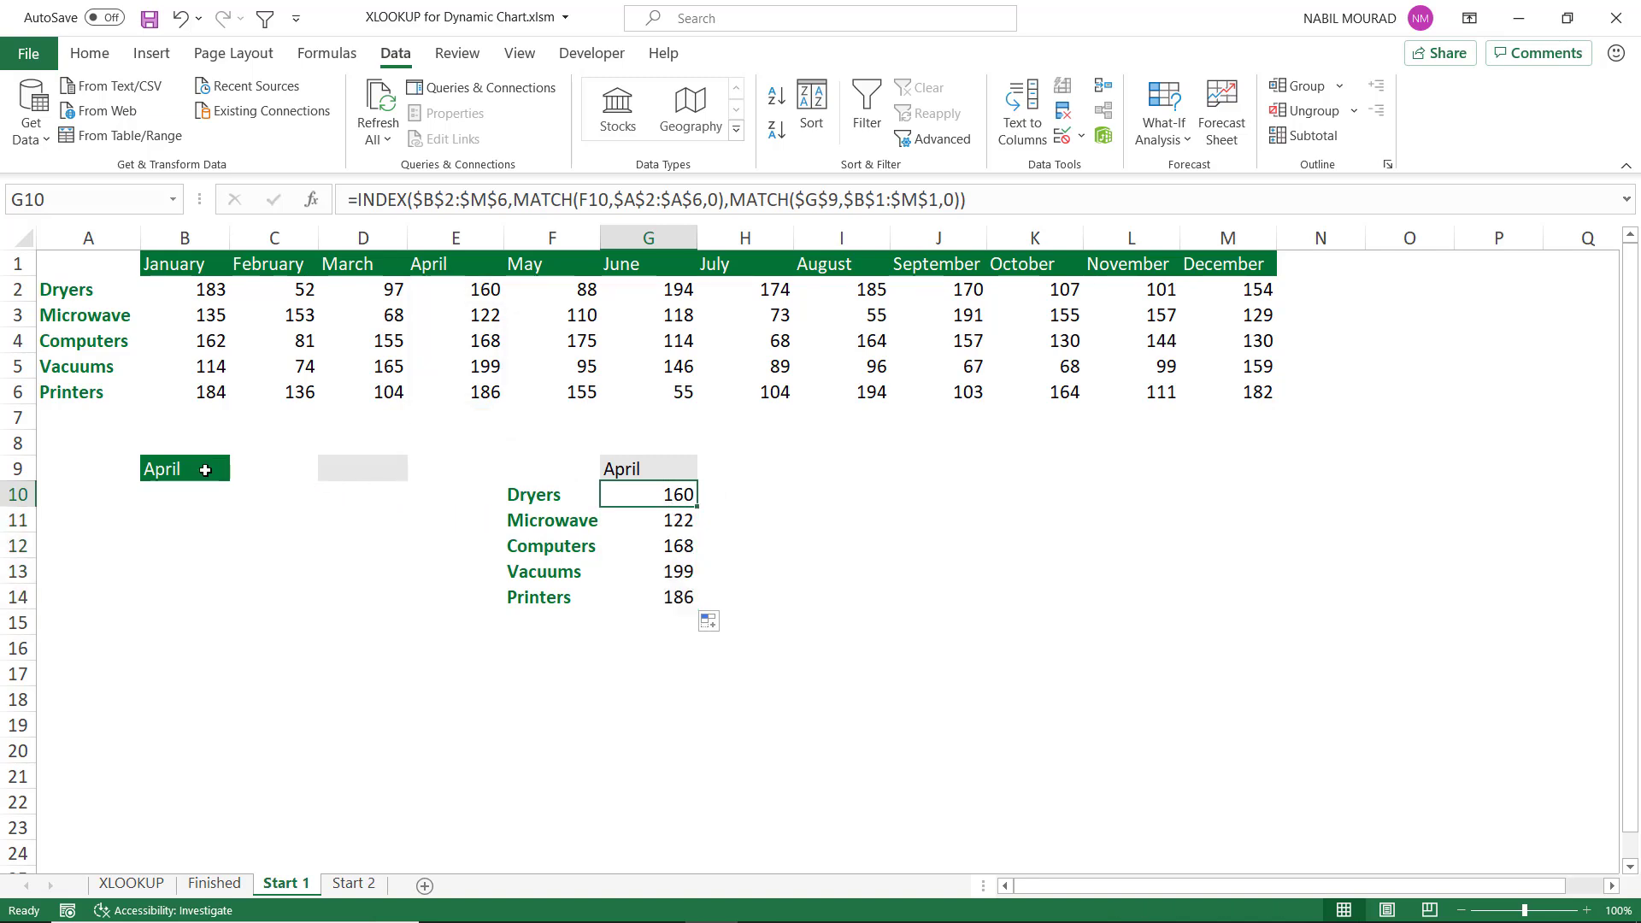
# - Change the month in the B9 dropdown to July
pyautogui.click(207, 470)
pyautogui.click(241, 472)
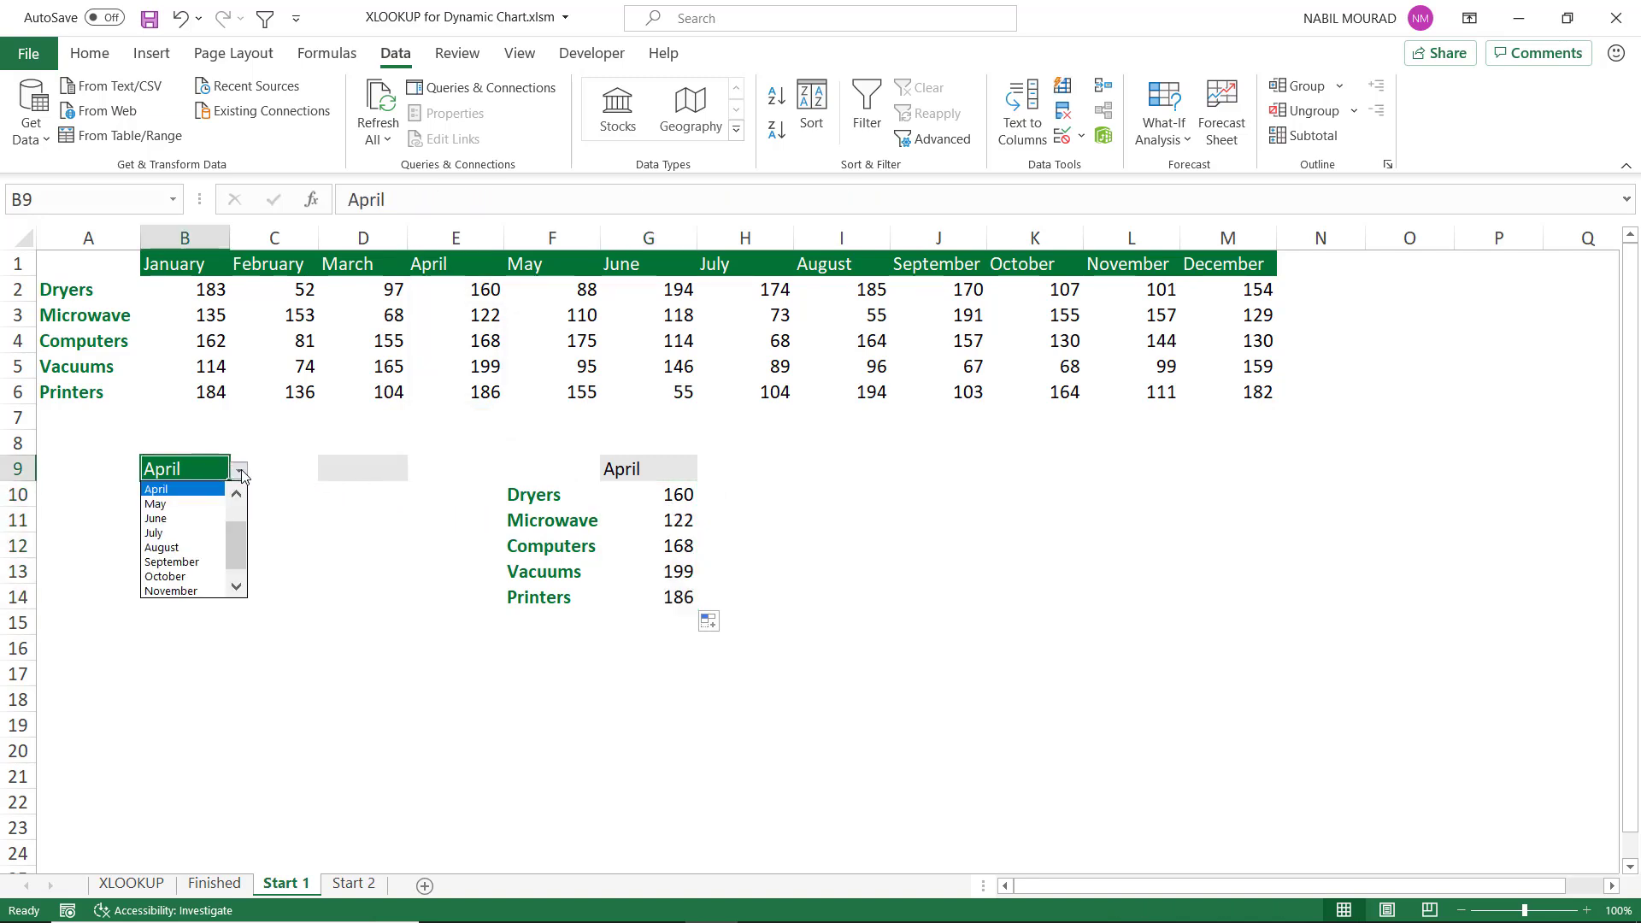
pyautogui.click(162, 532)
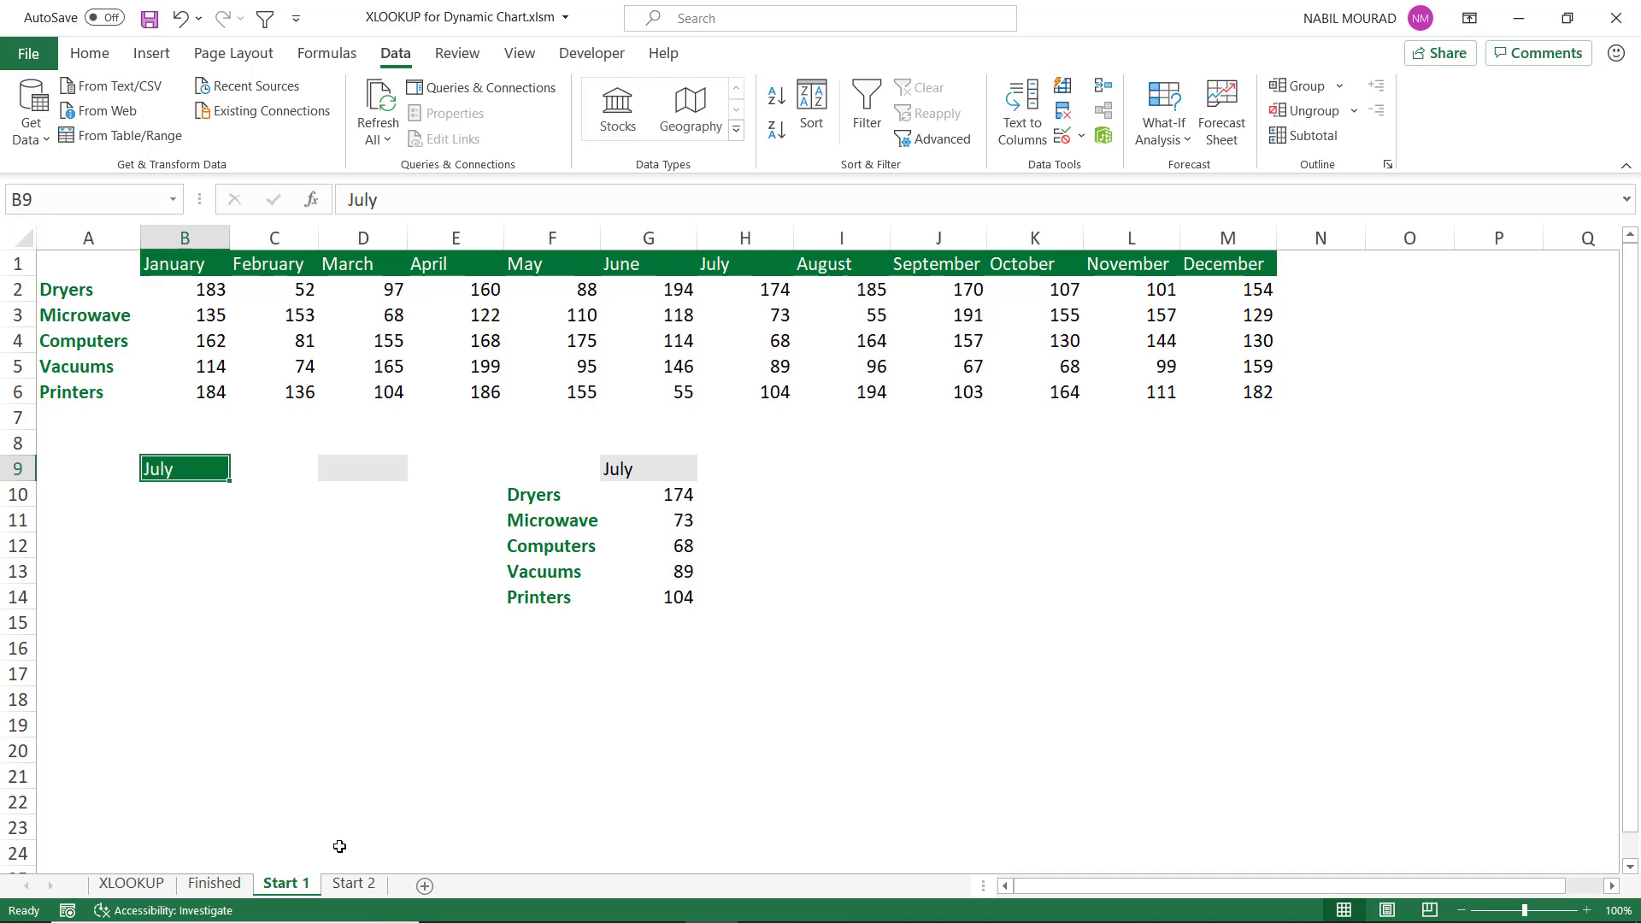
# - On the Start 2 sheet, add a list data validation to B9 with the month headers =$B$1:$M$1 as source
pyautogui.click(356, 885)
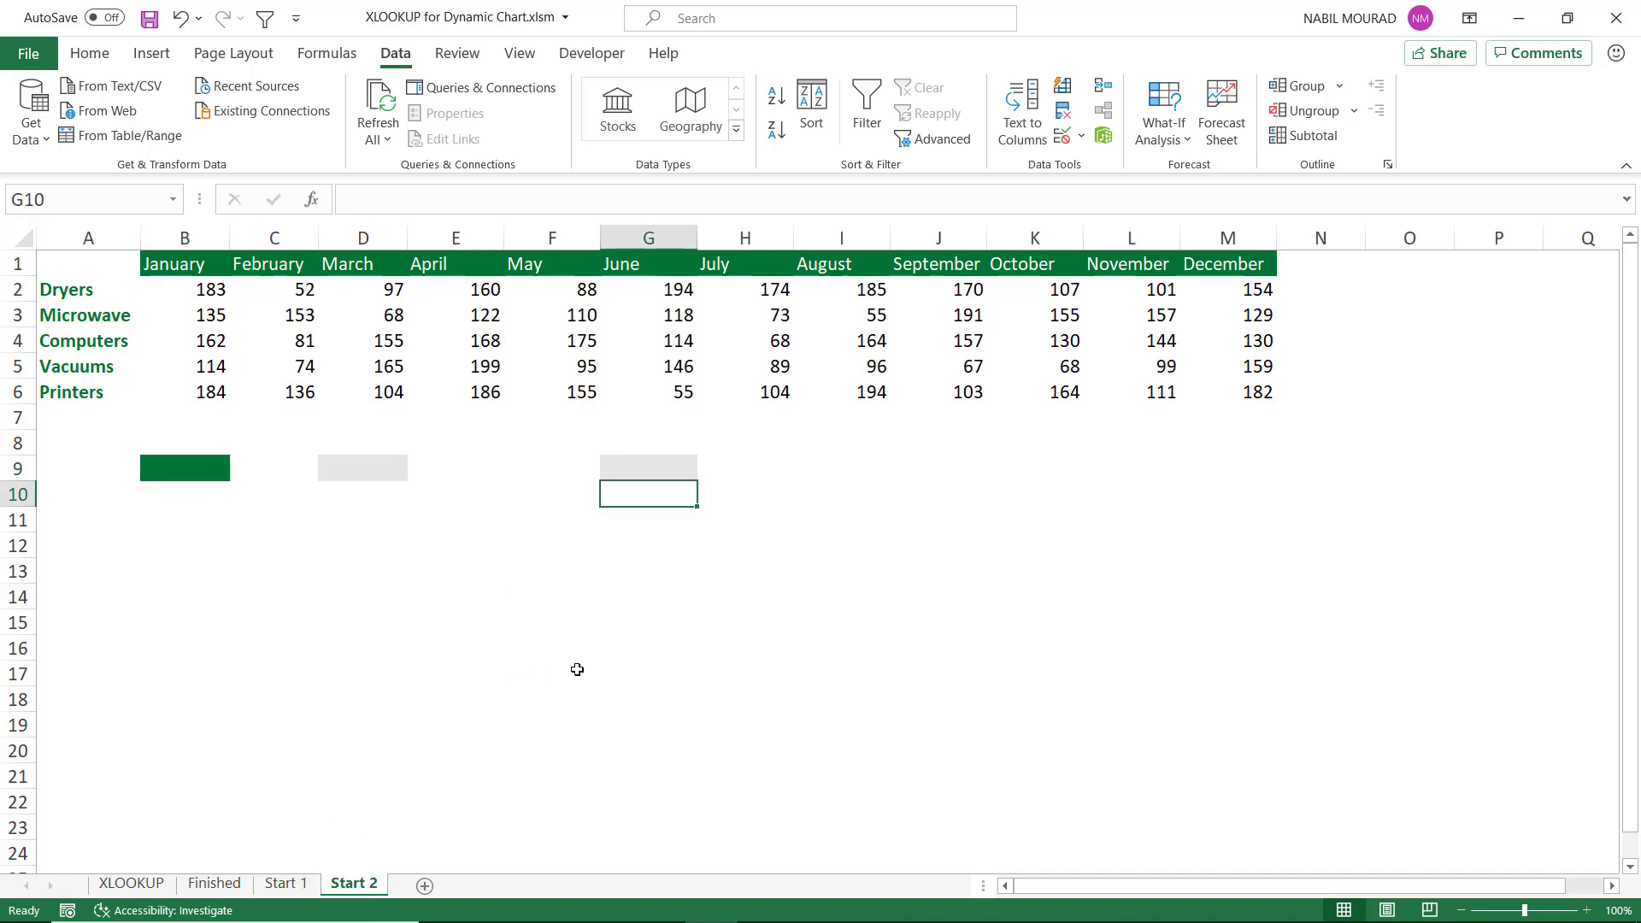
pyautogui.click(185, 466)
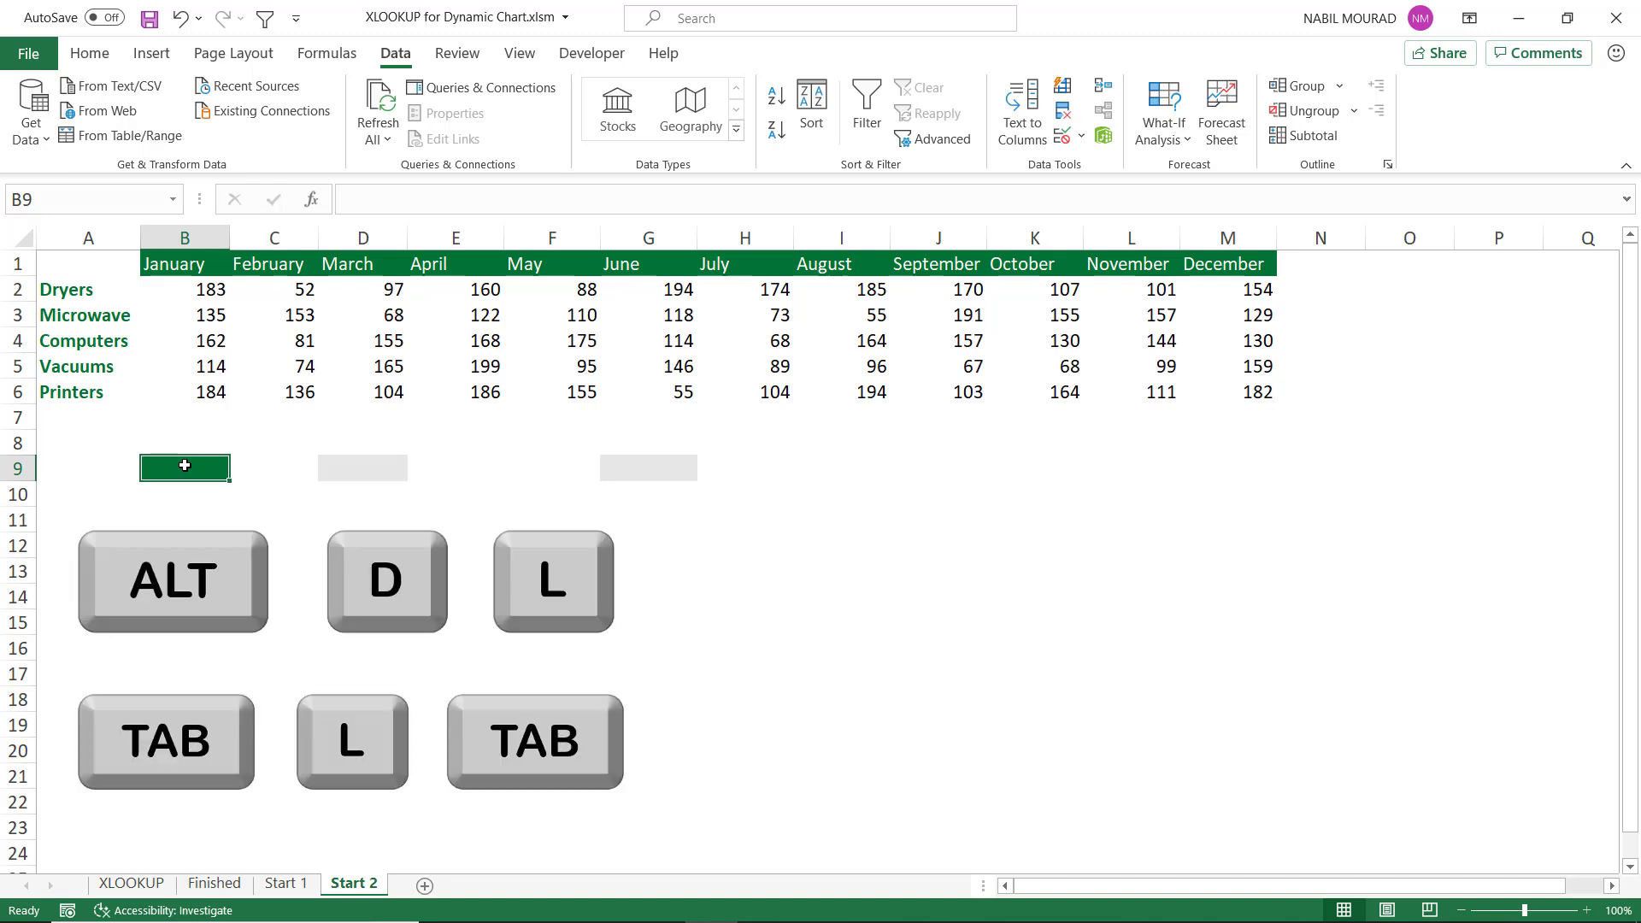
pyautogui.hotkey('alt', 'd')
pyautogui.press('l')
pyautogui.press('Tab')
pyautogui.press('l')
pyautogui.press('Tab')
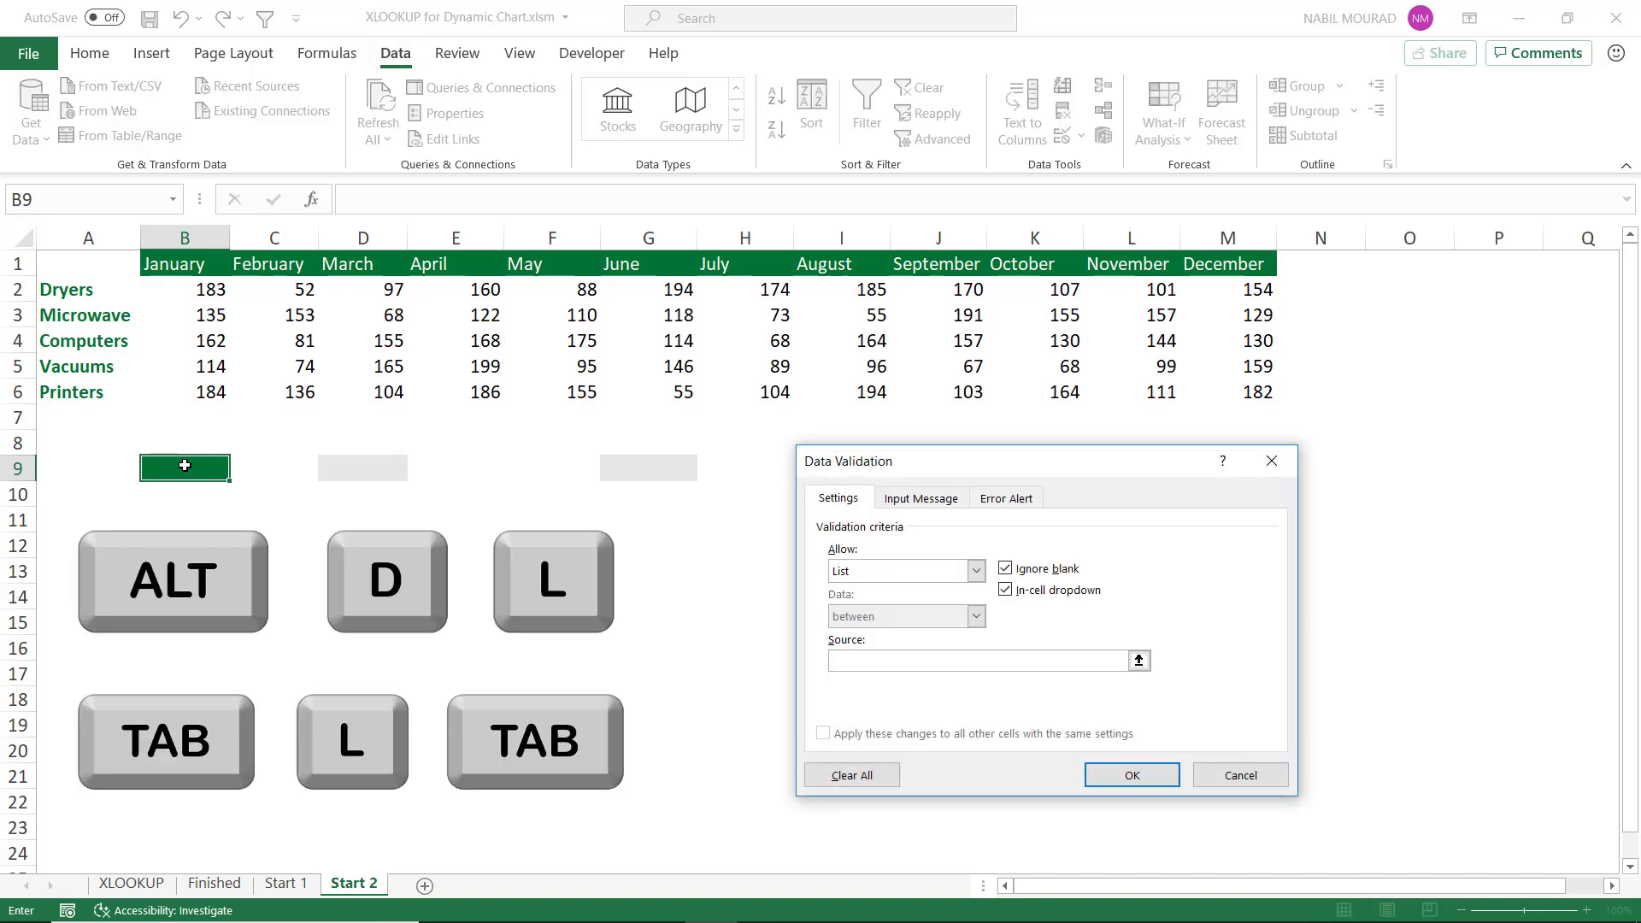
pyautogui.moveTo(154, 264); pyautogui.dragTo(1265, 252)
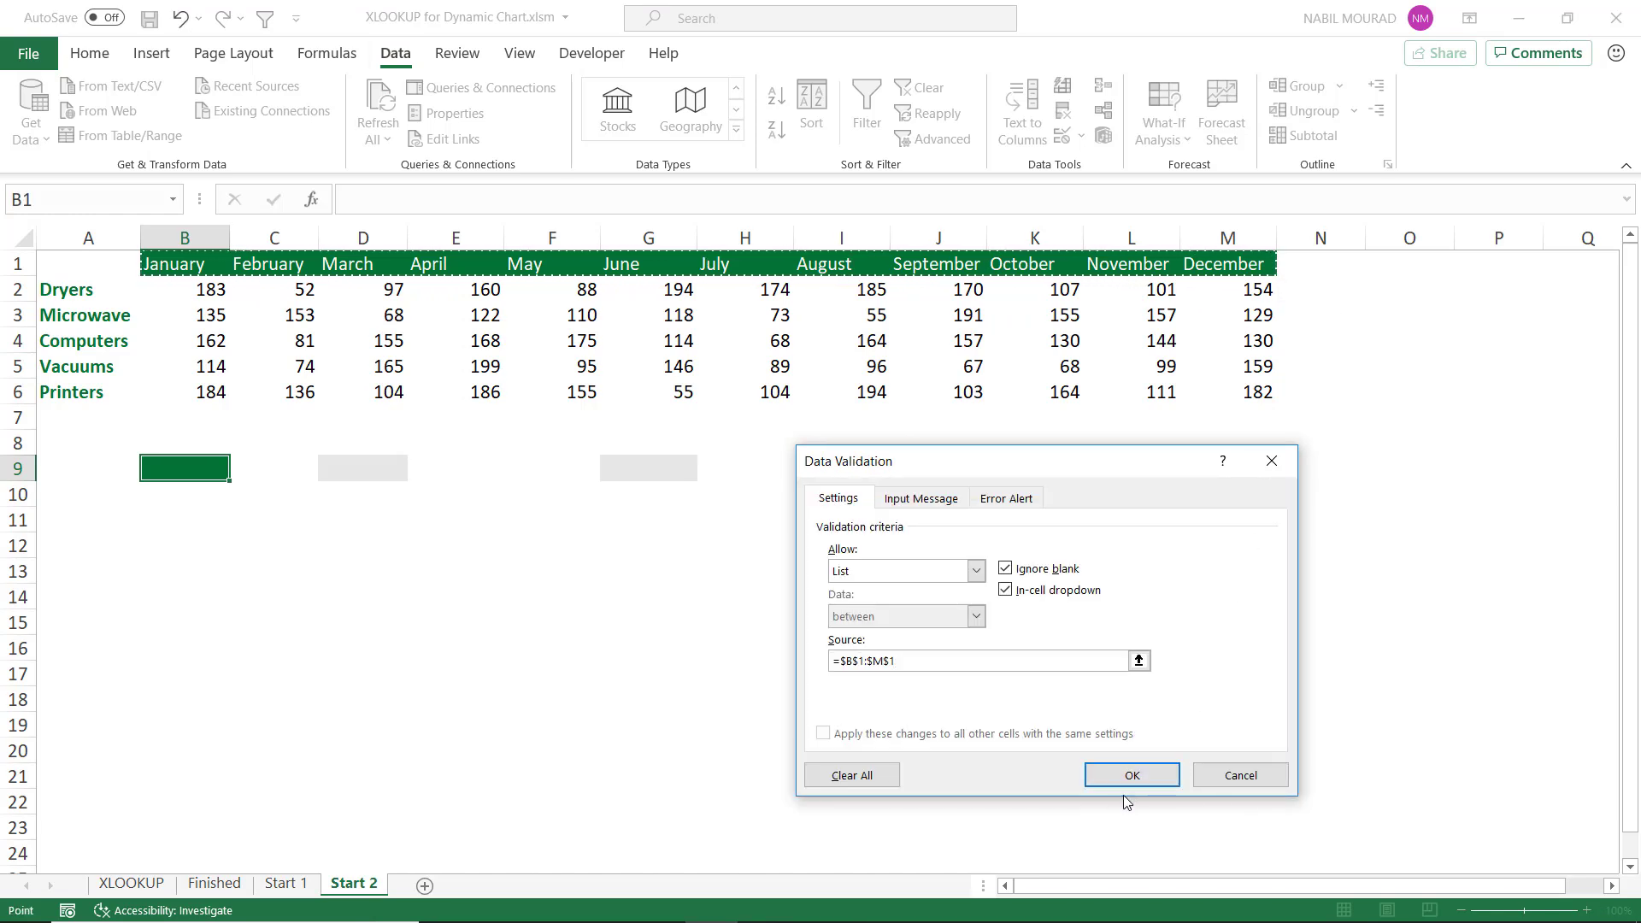
pyautogui.click(1135, 776)
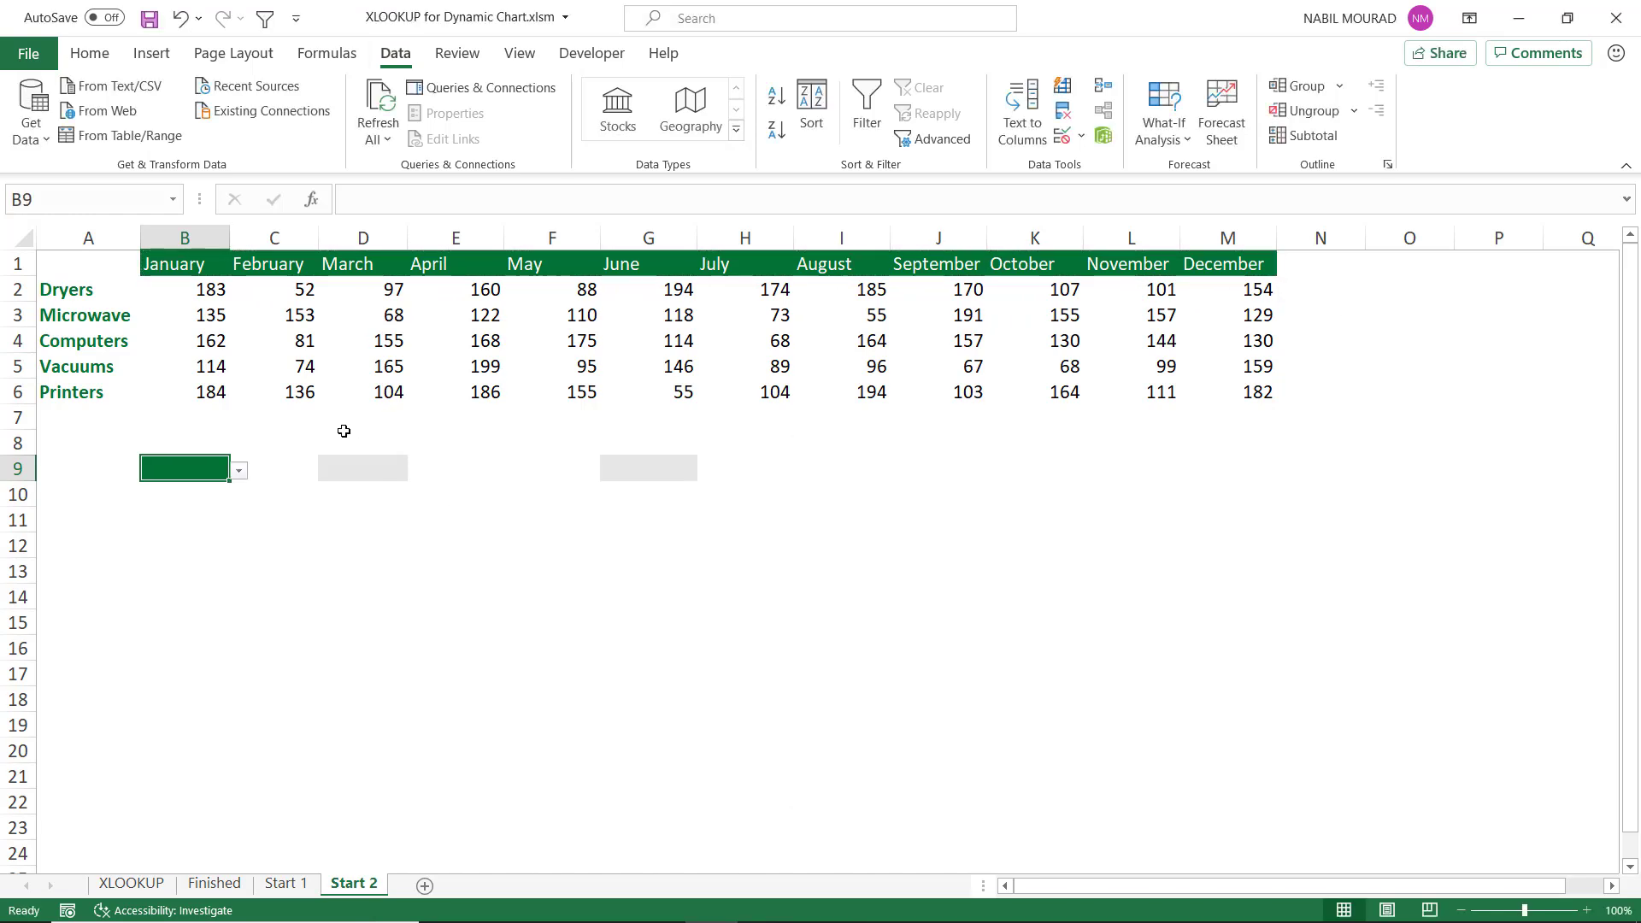
# - Choose February in the B9 dropdown and link G9 to the selected month with =B9
pyautogui.click(240, 470)
pyautogui.click(158, 498)
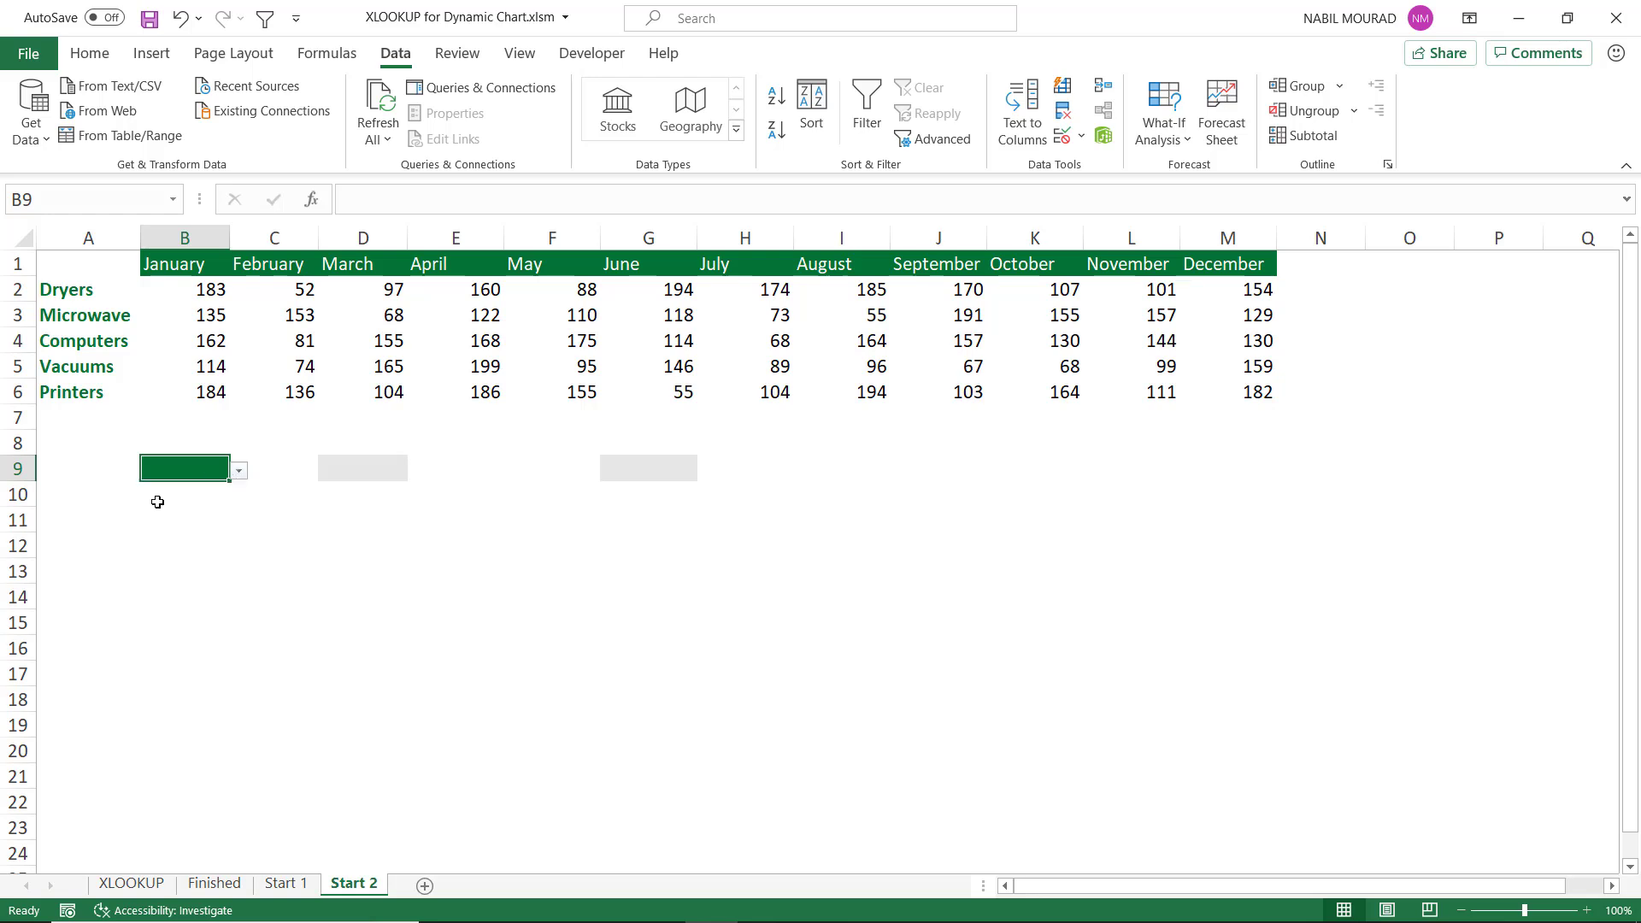
pyautogui.click(637, 476)
pyautogui.write('=')
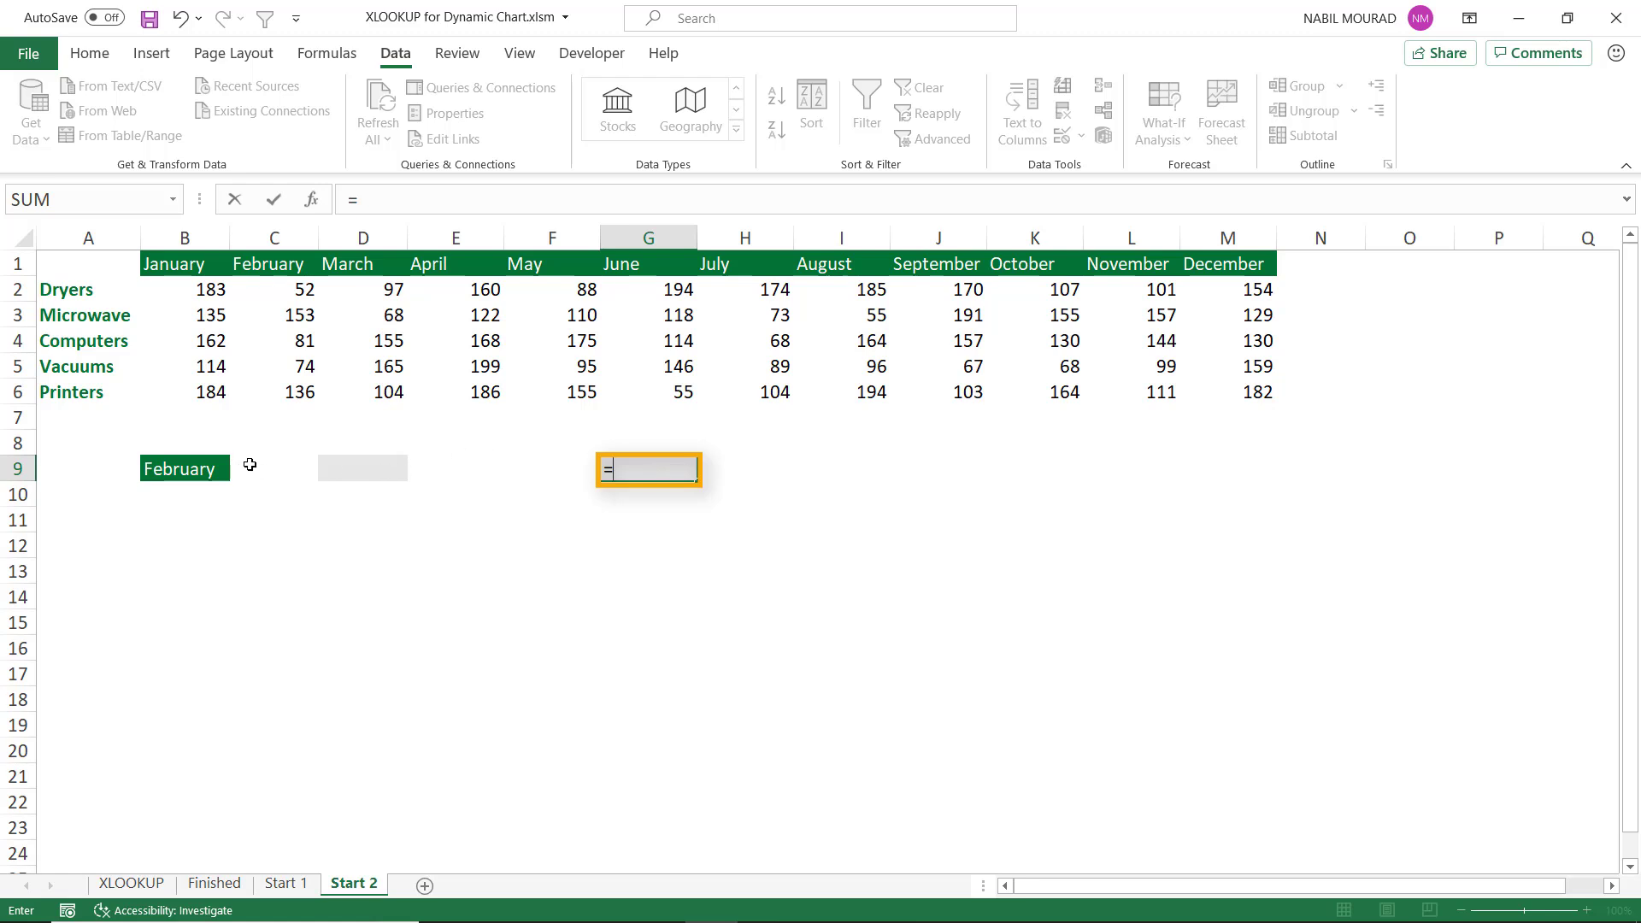
pyautogui.click(209, 469)
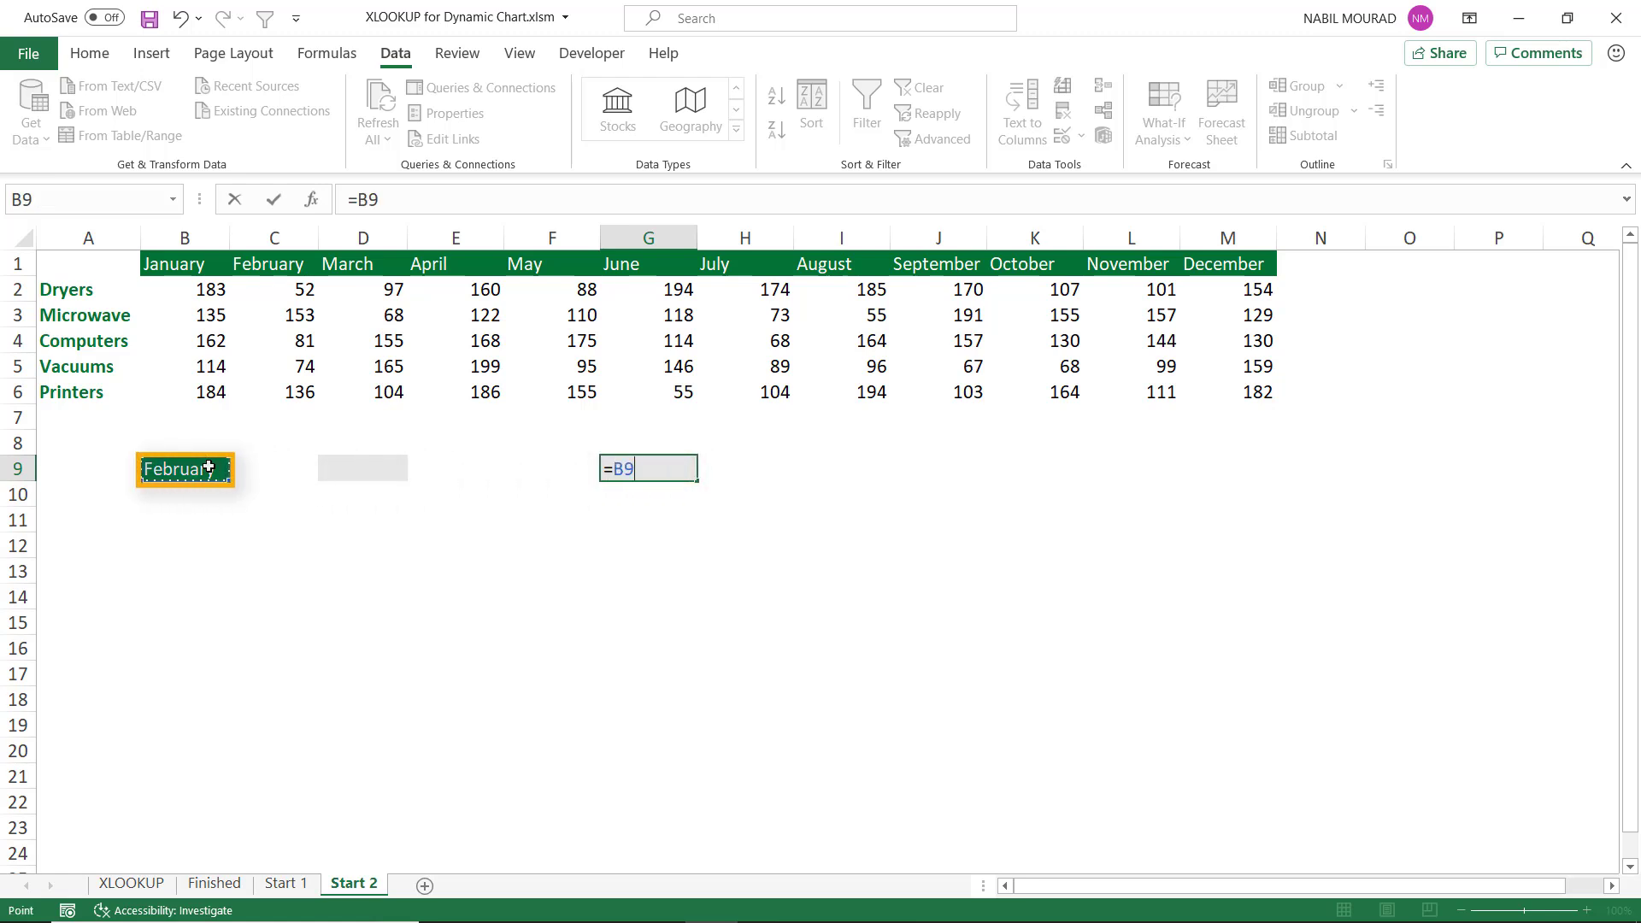
pyautogui.press('Return')
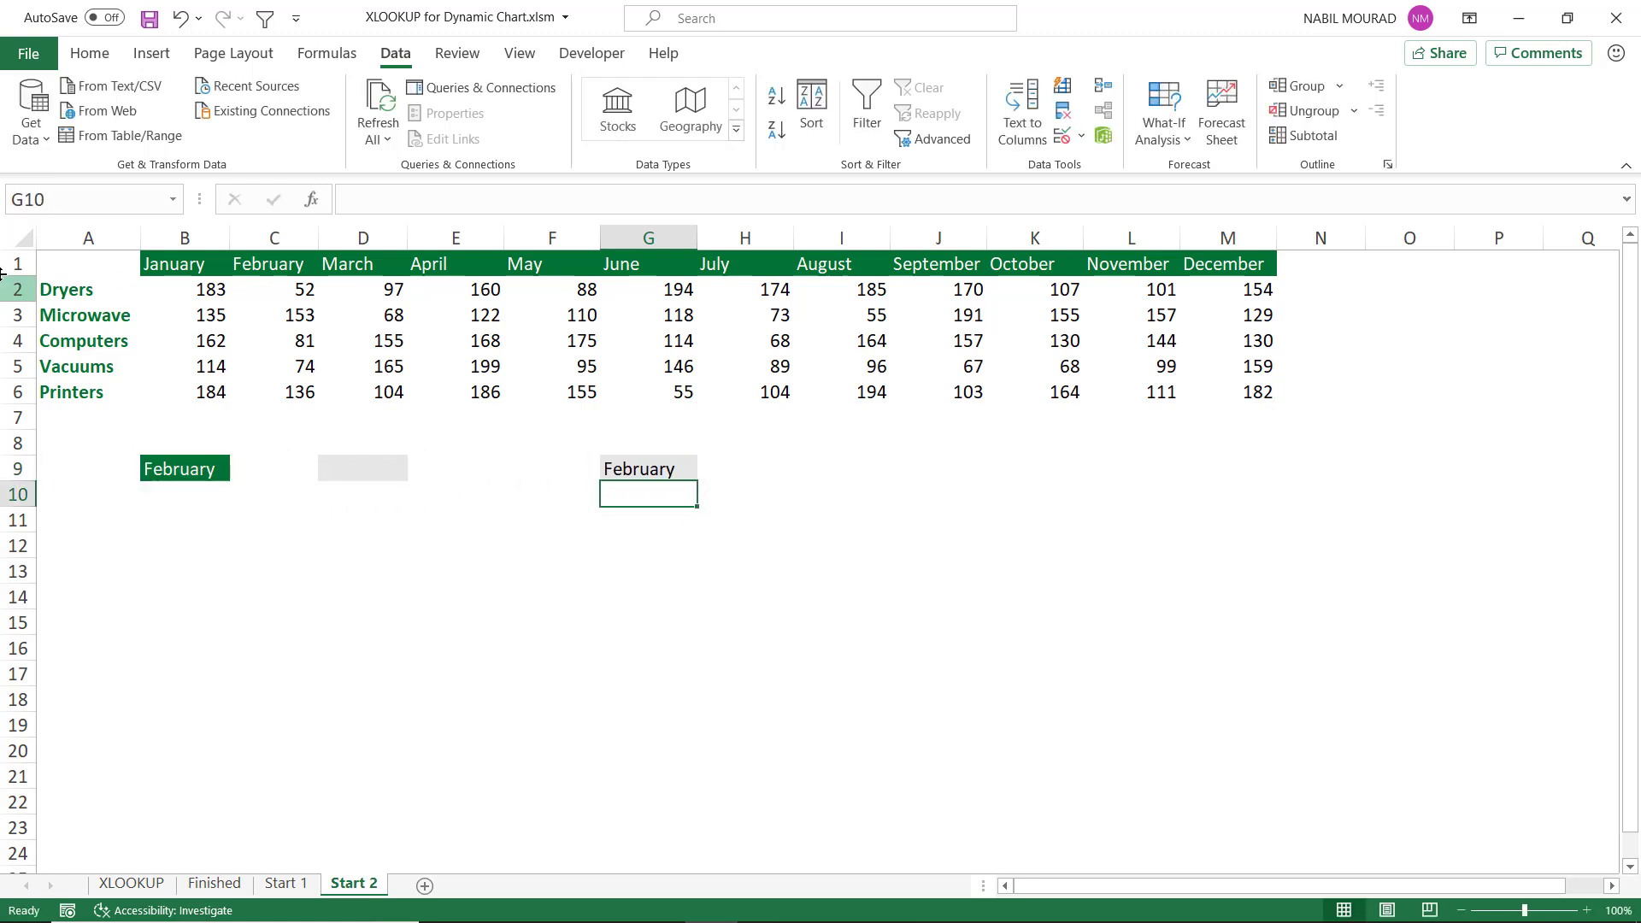
# - Copy the product names from A2:A6 into F10:F14 on the Start 2 sheet
pyautogui.moveTo(51, 290); pyautogui.dragTo(79, 391)
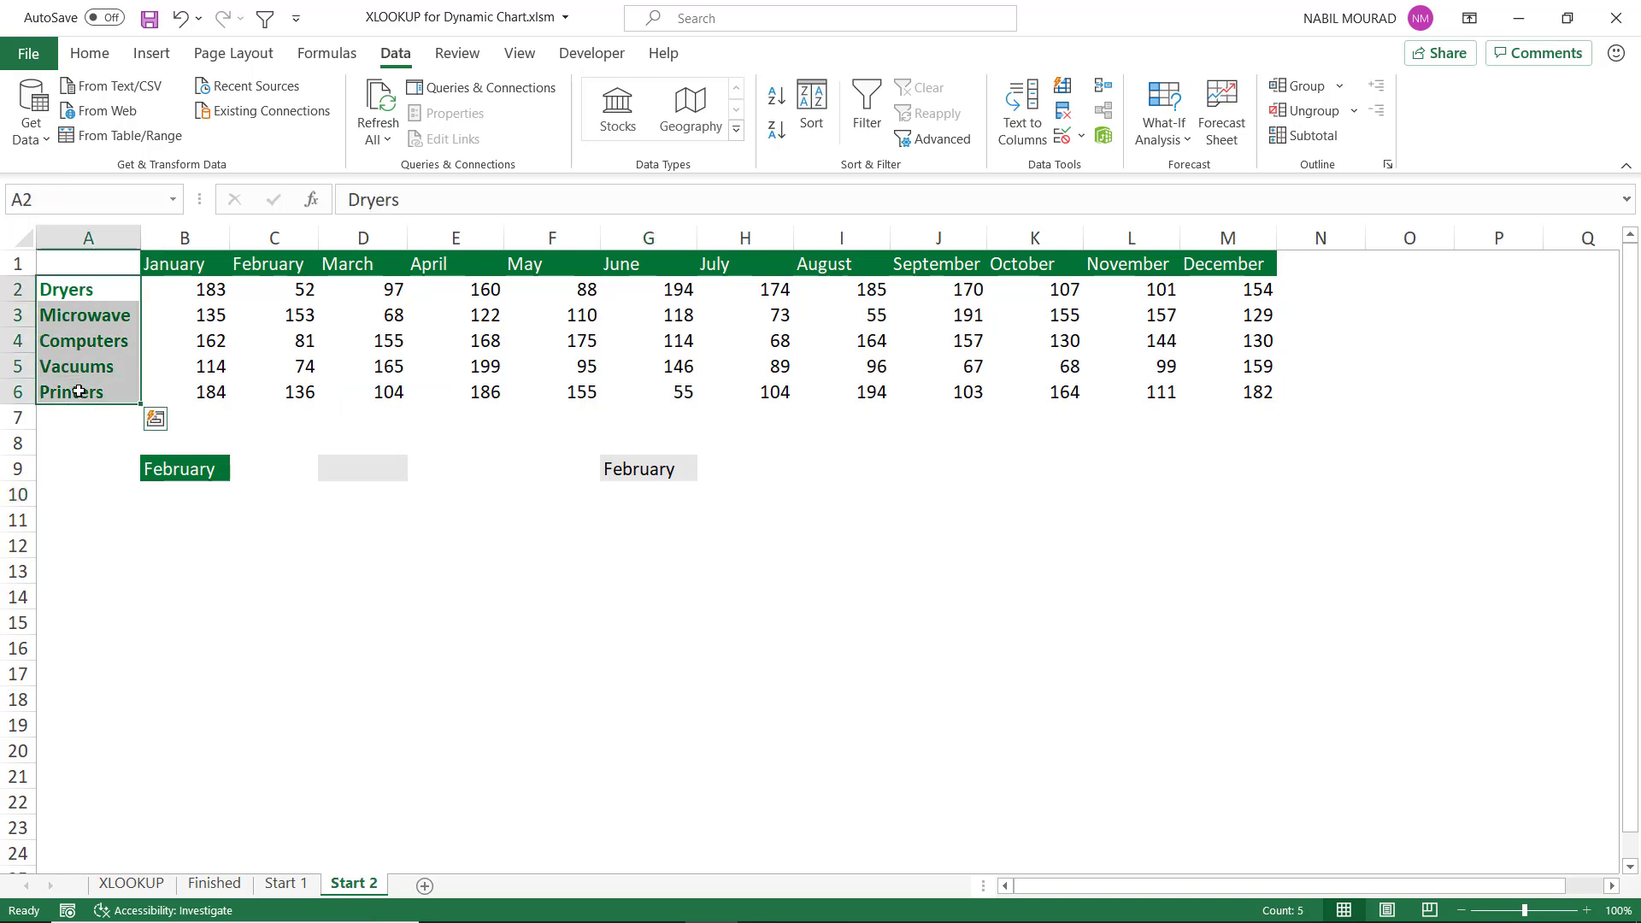
pyautogui.hotkey('ctrl', 'c')
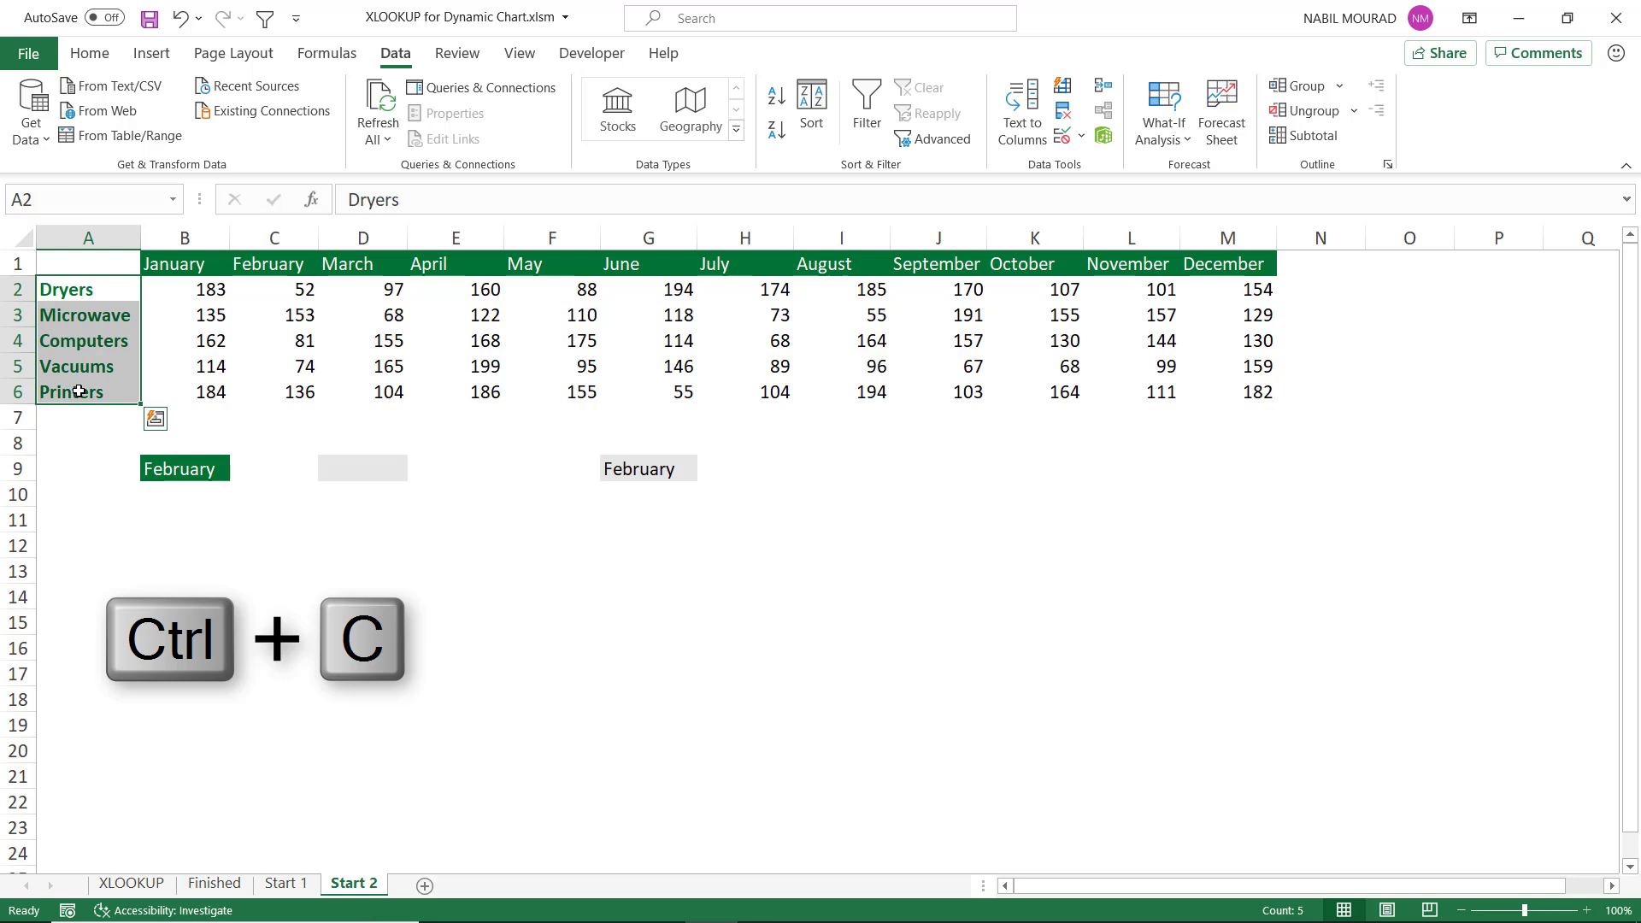
pyautogui.click(552, 496)
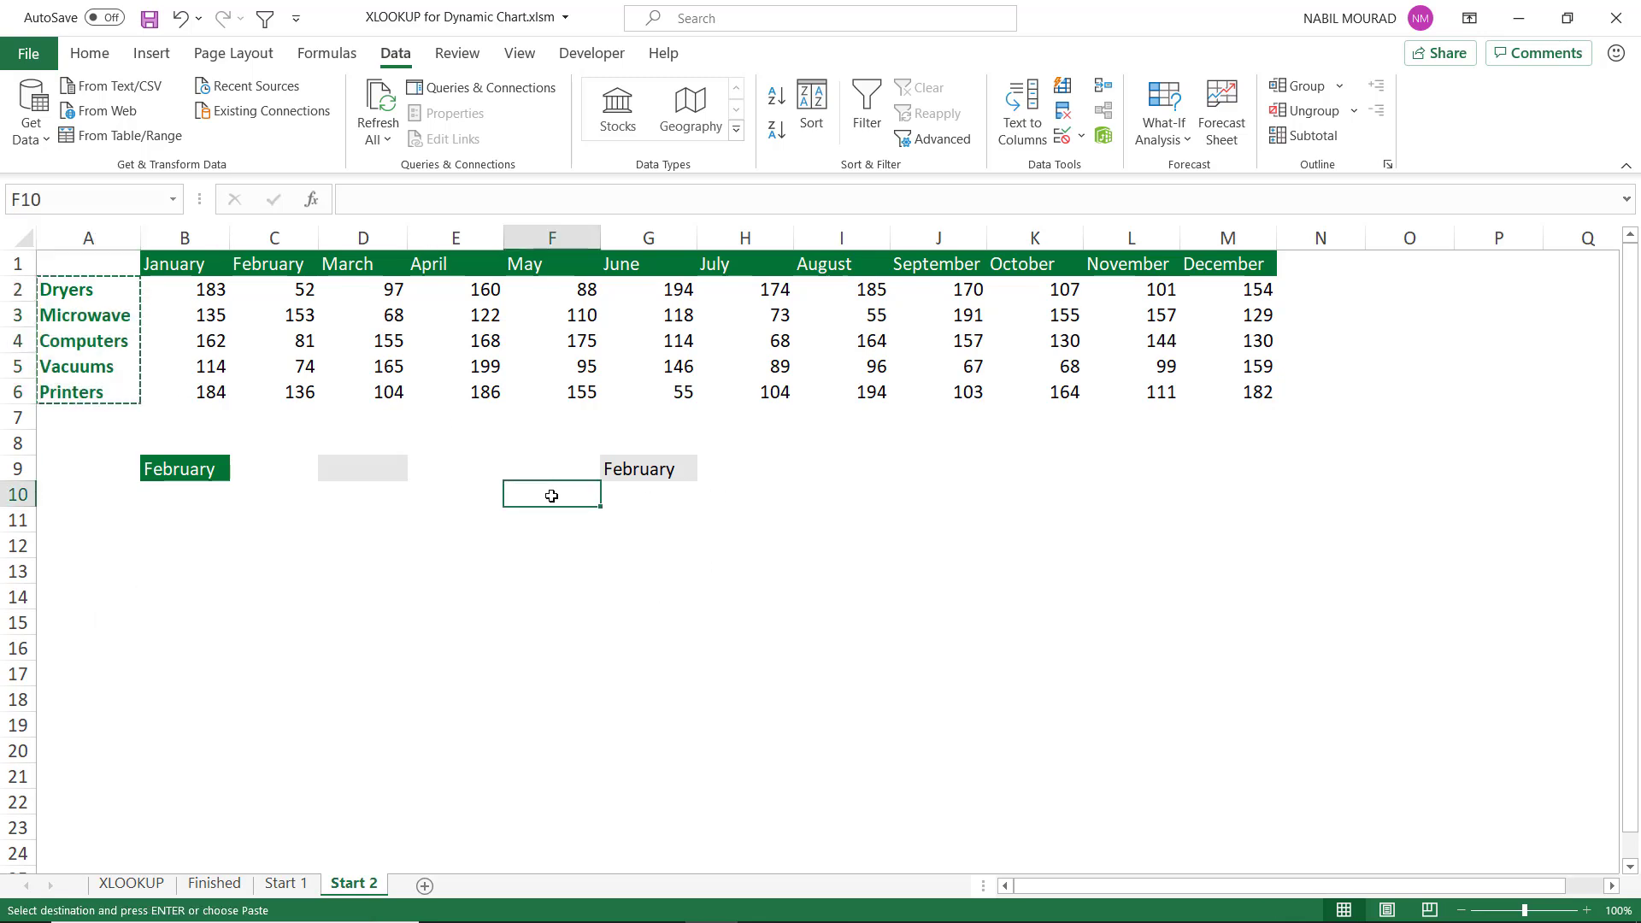
pyautogui.hotkey('ctrl', 'v')
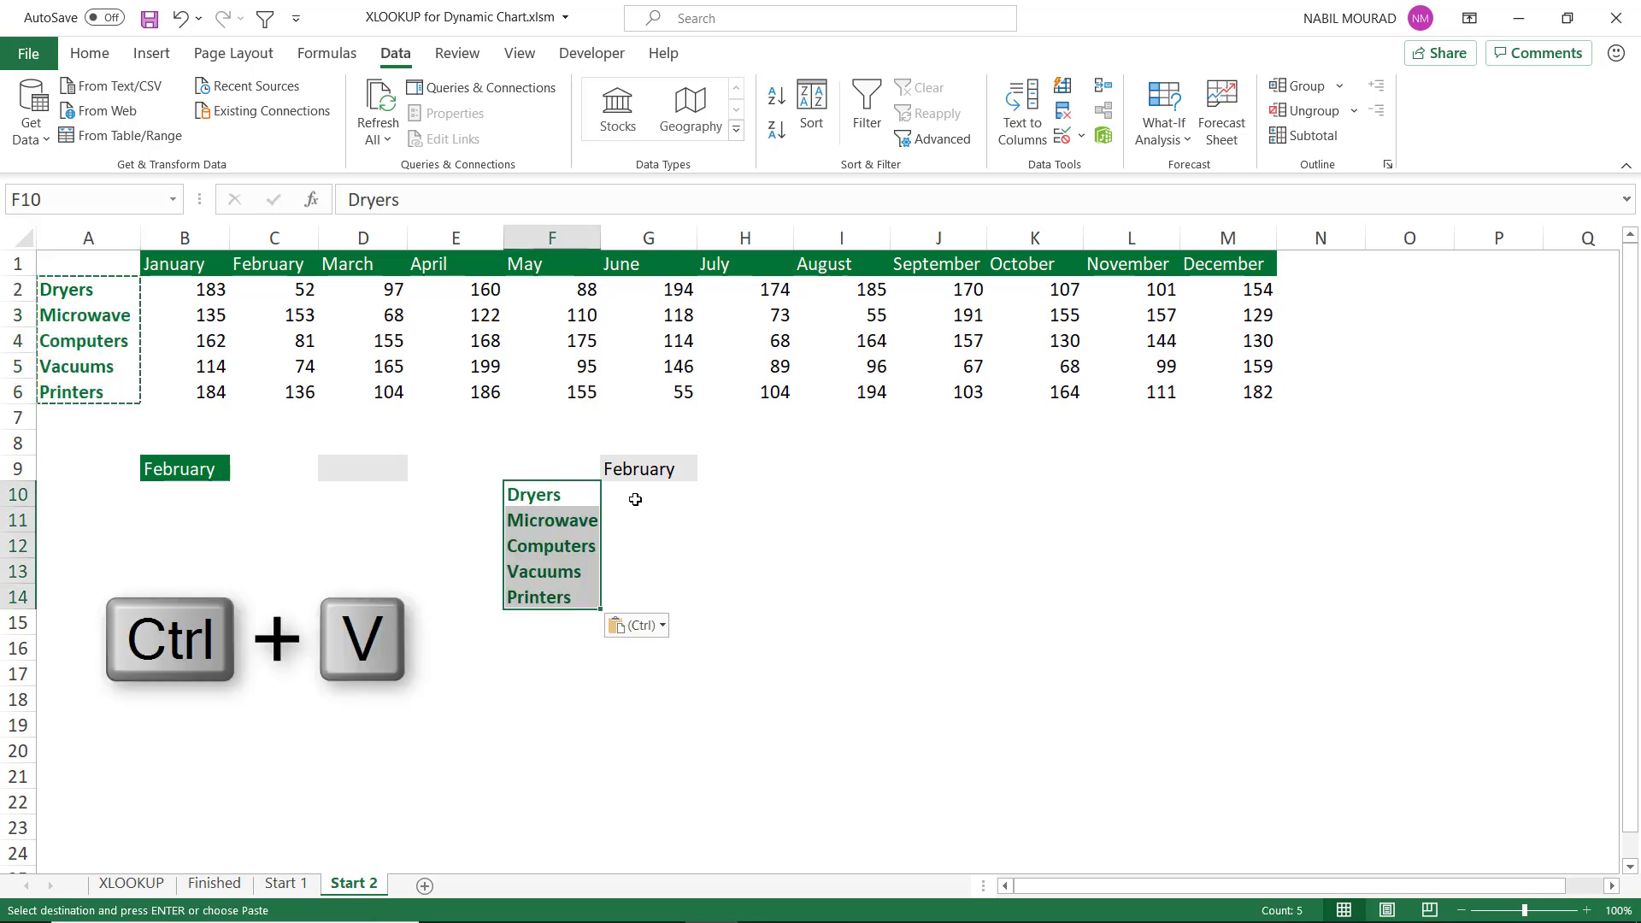
# - Enter =XLOOKUP(G9,B1:M1,B2:M6) in I10 to return every product's sales for the selected month
pyautogui.click(655, 493)
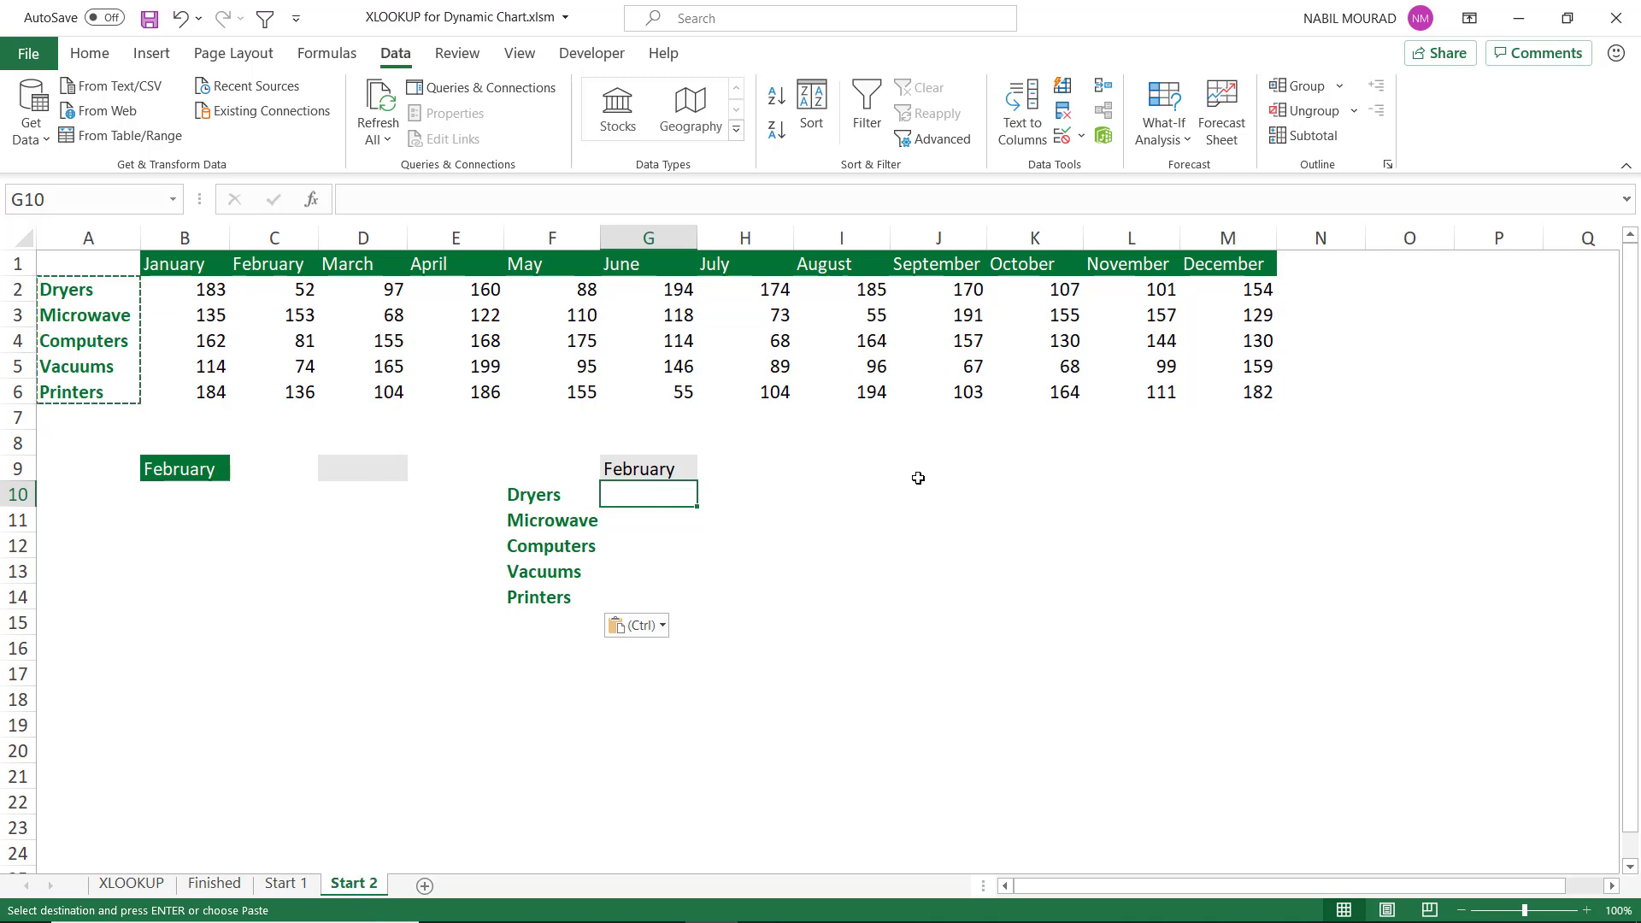
pyautogui.click(842, 486)
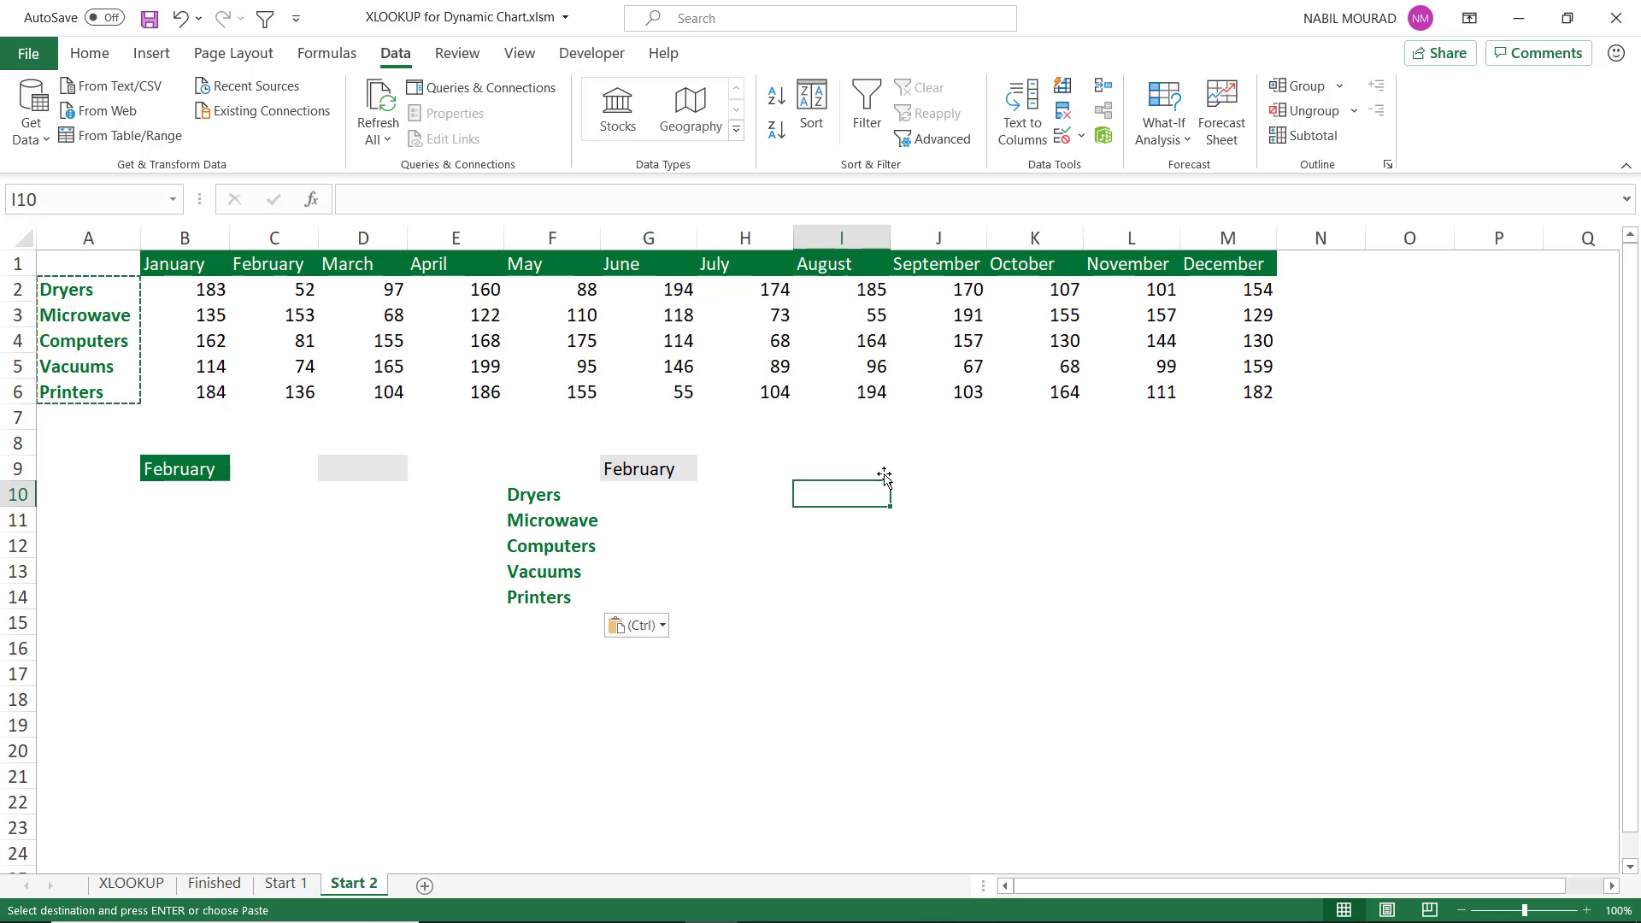
pyautogui.click(836, 472)
pyautogui.click(829, 494)
pyautogui.write('=xloo')
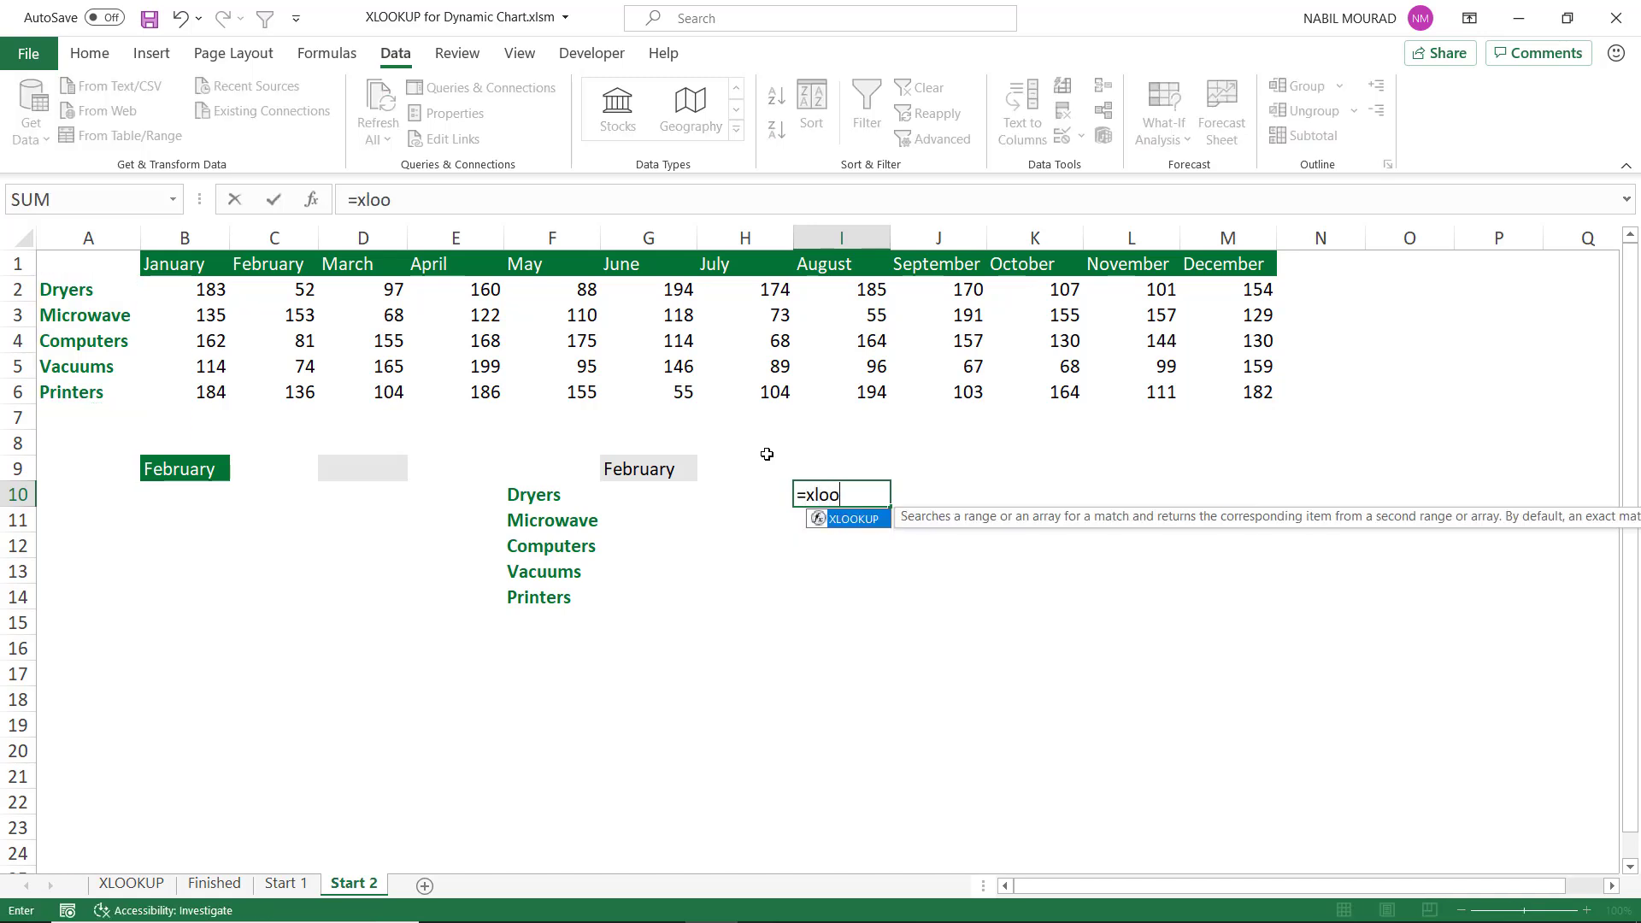
pyautogui.press('Tab')
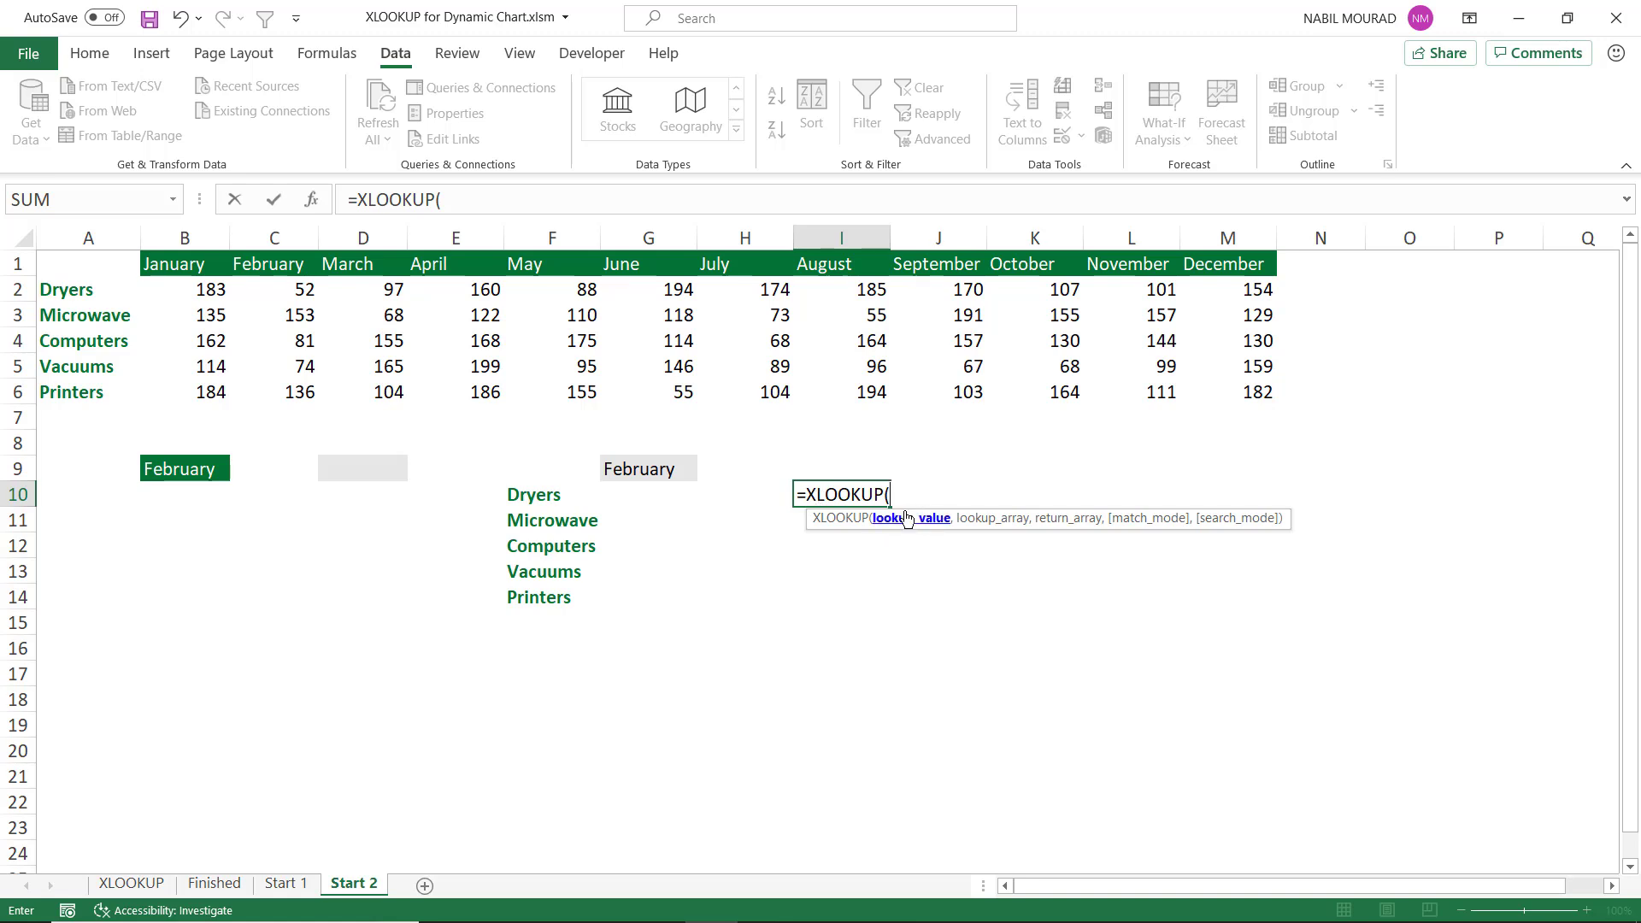
pyautogui.click(622, 466)
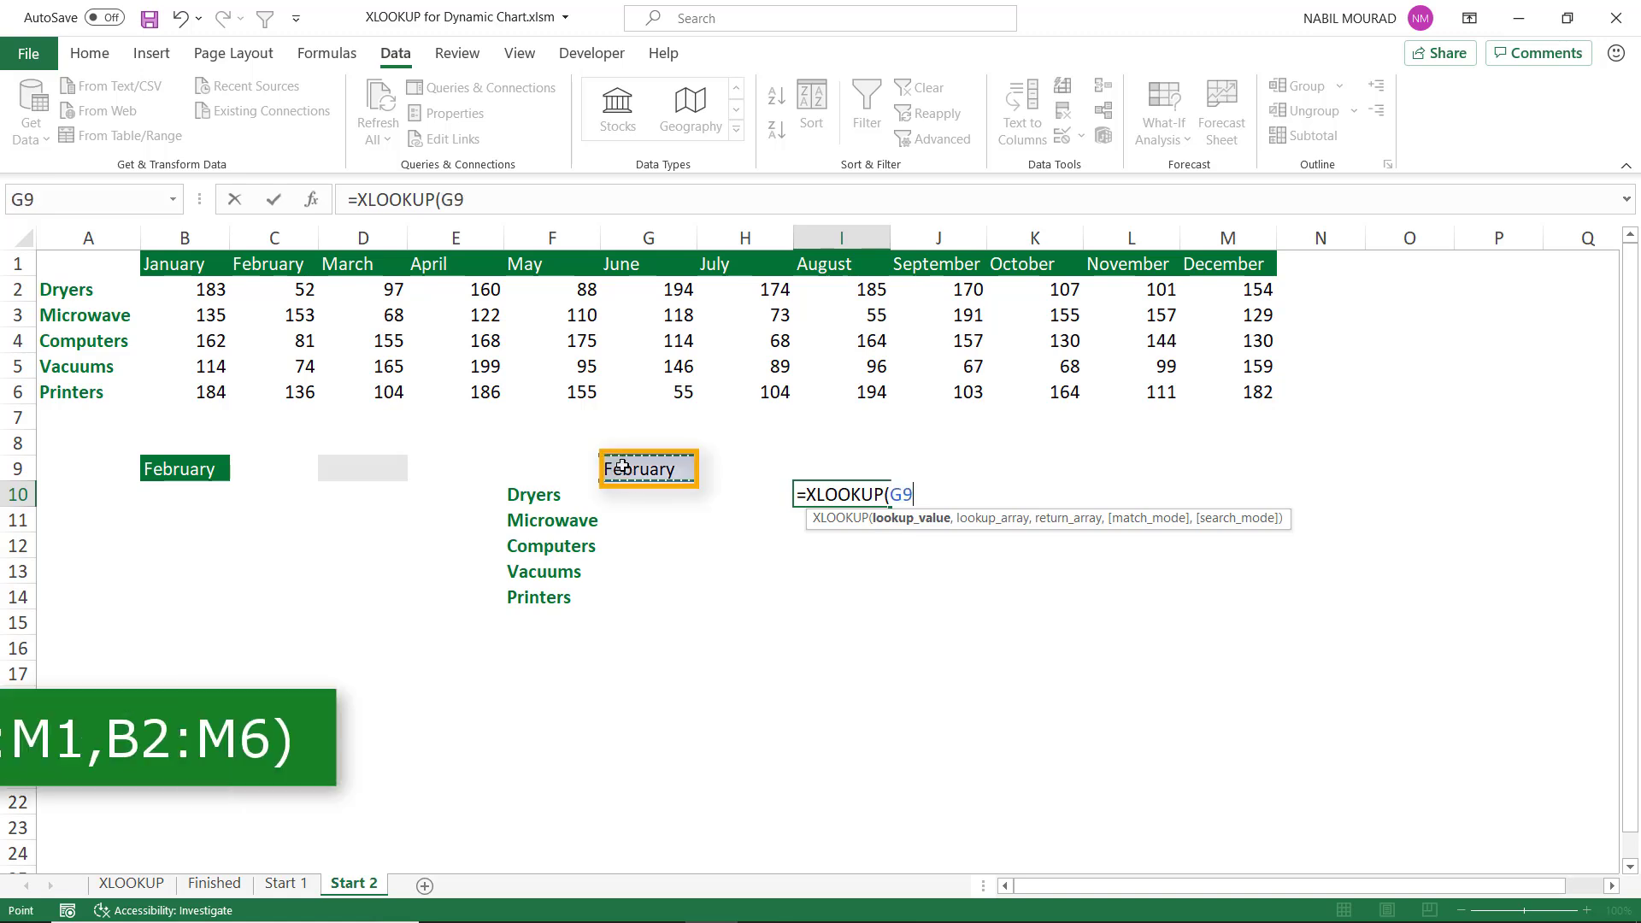
pyautogui.write(',')
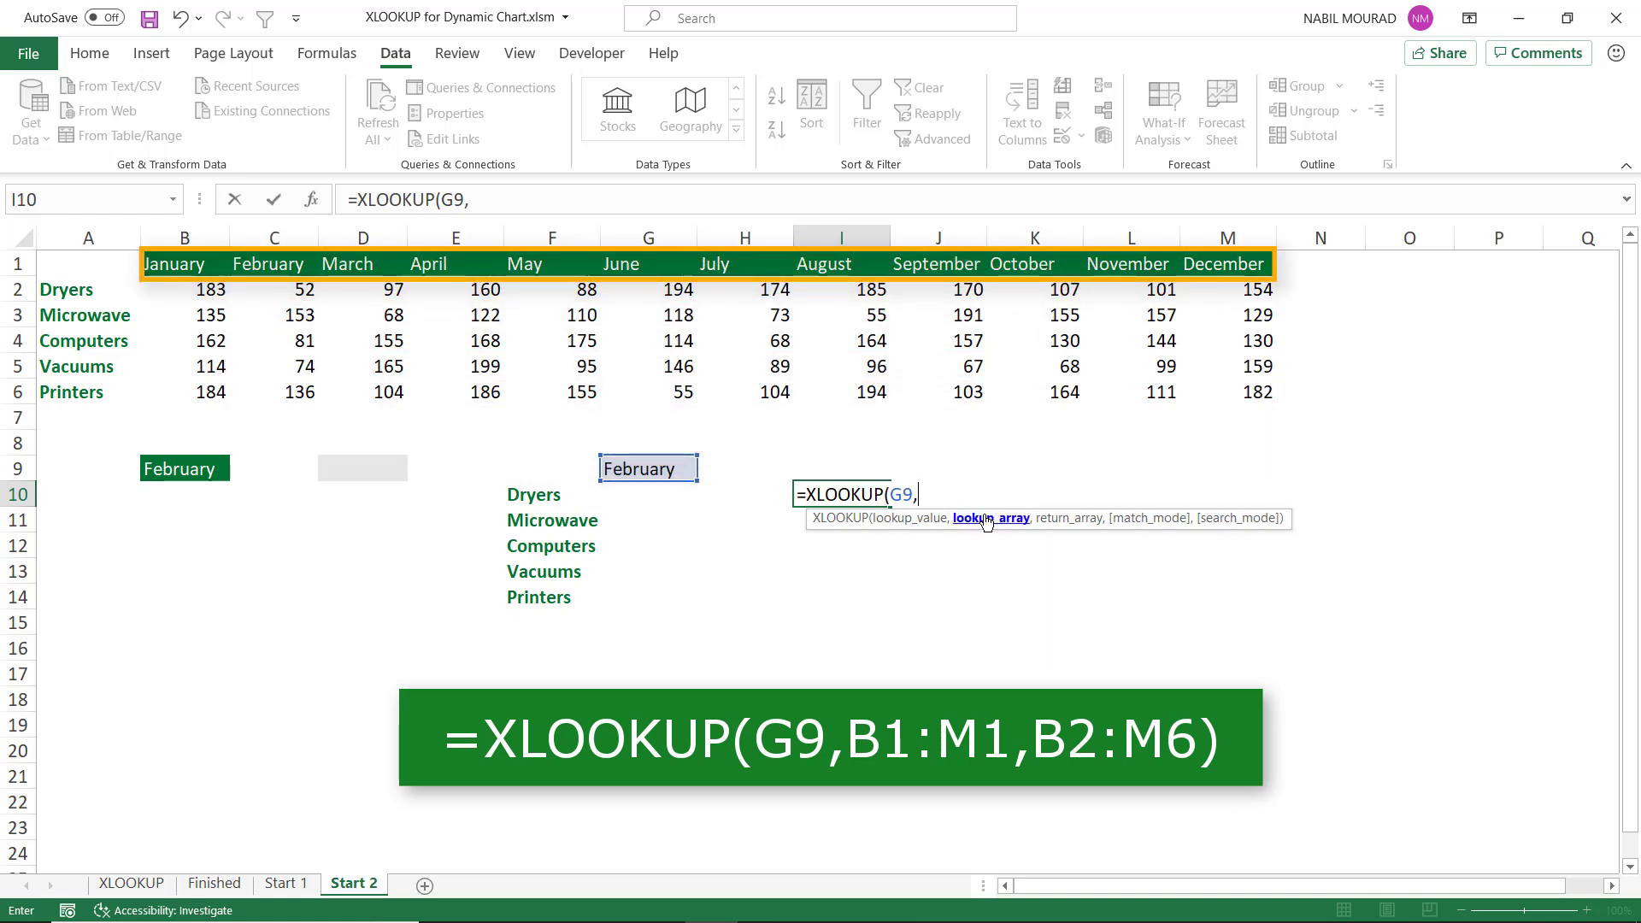
pyautogui.moveTo(152, 266); pyautogui.dragTo(1237, 264)
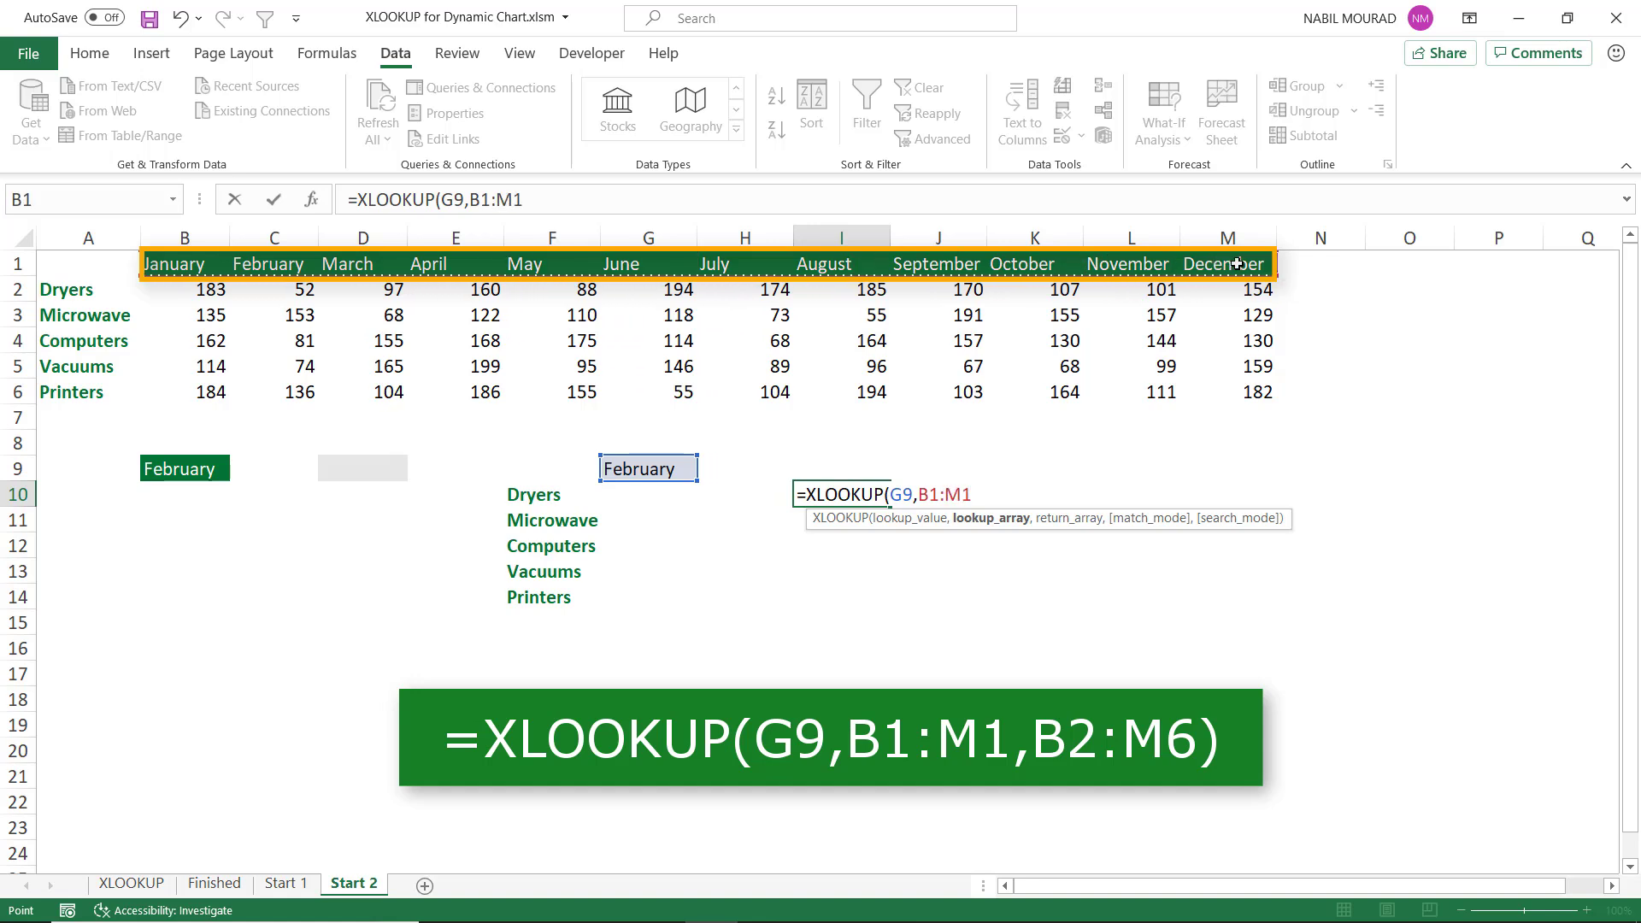
pyautogui.write(',')
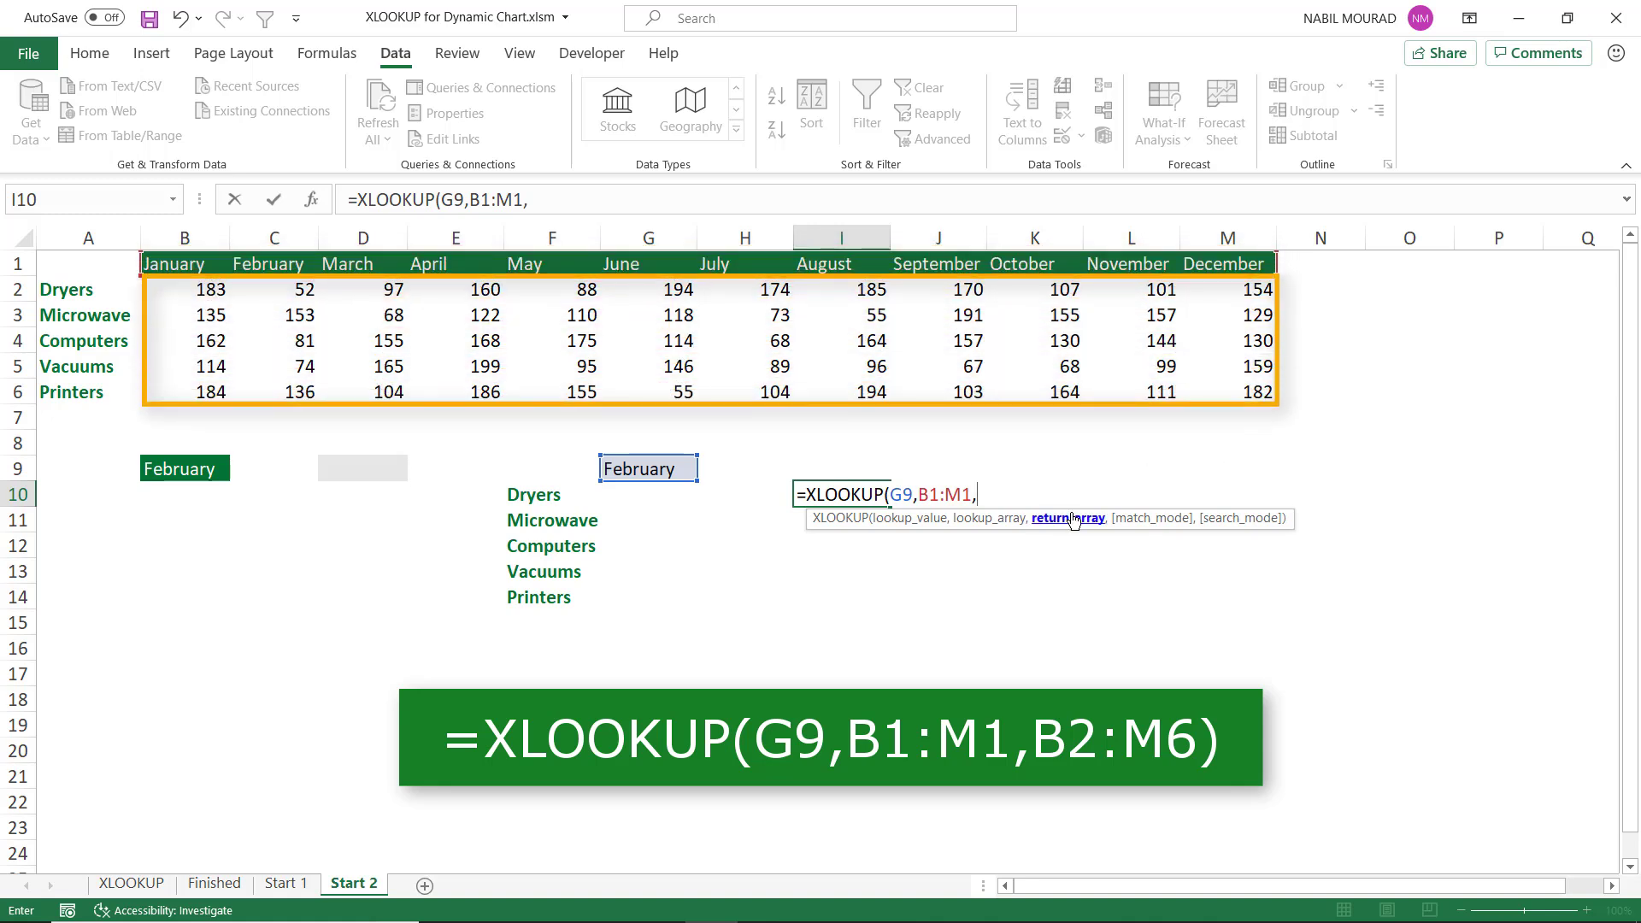
pyautogui.moveTo(210, 290); pyautogui.dragTo(1213, 392)
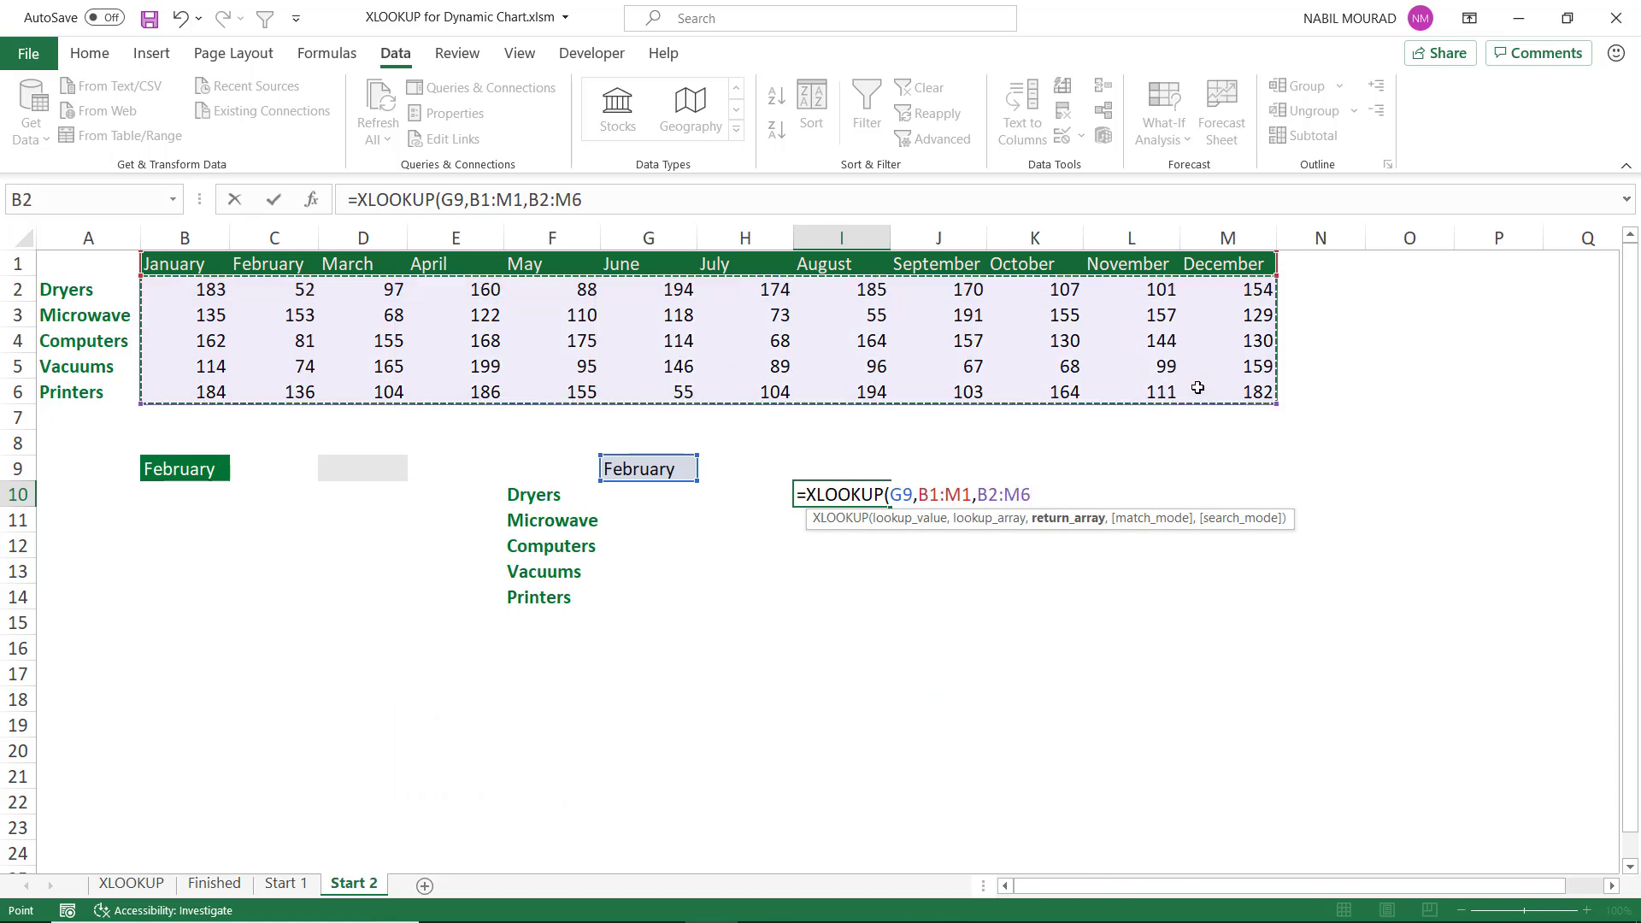
pyautogui.press('Return')
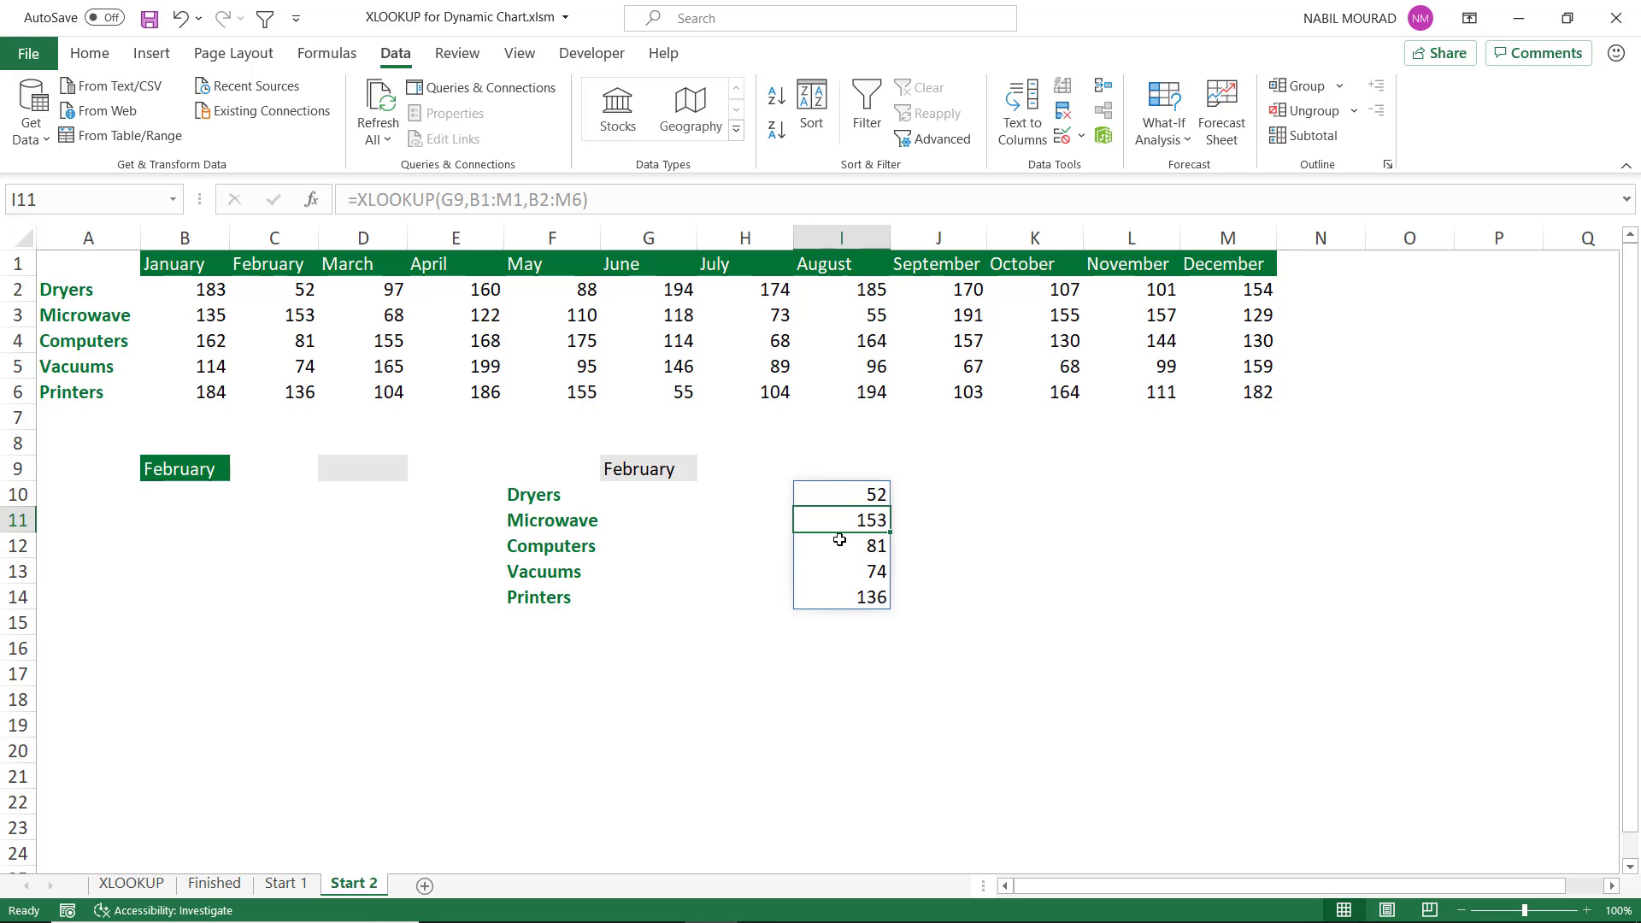
# - Copy the XLOOKUP expression in I10 without its equals sign, and clear the formula from the cell
pyautogui.click(844, 491)
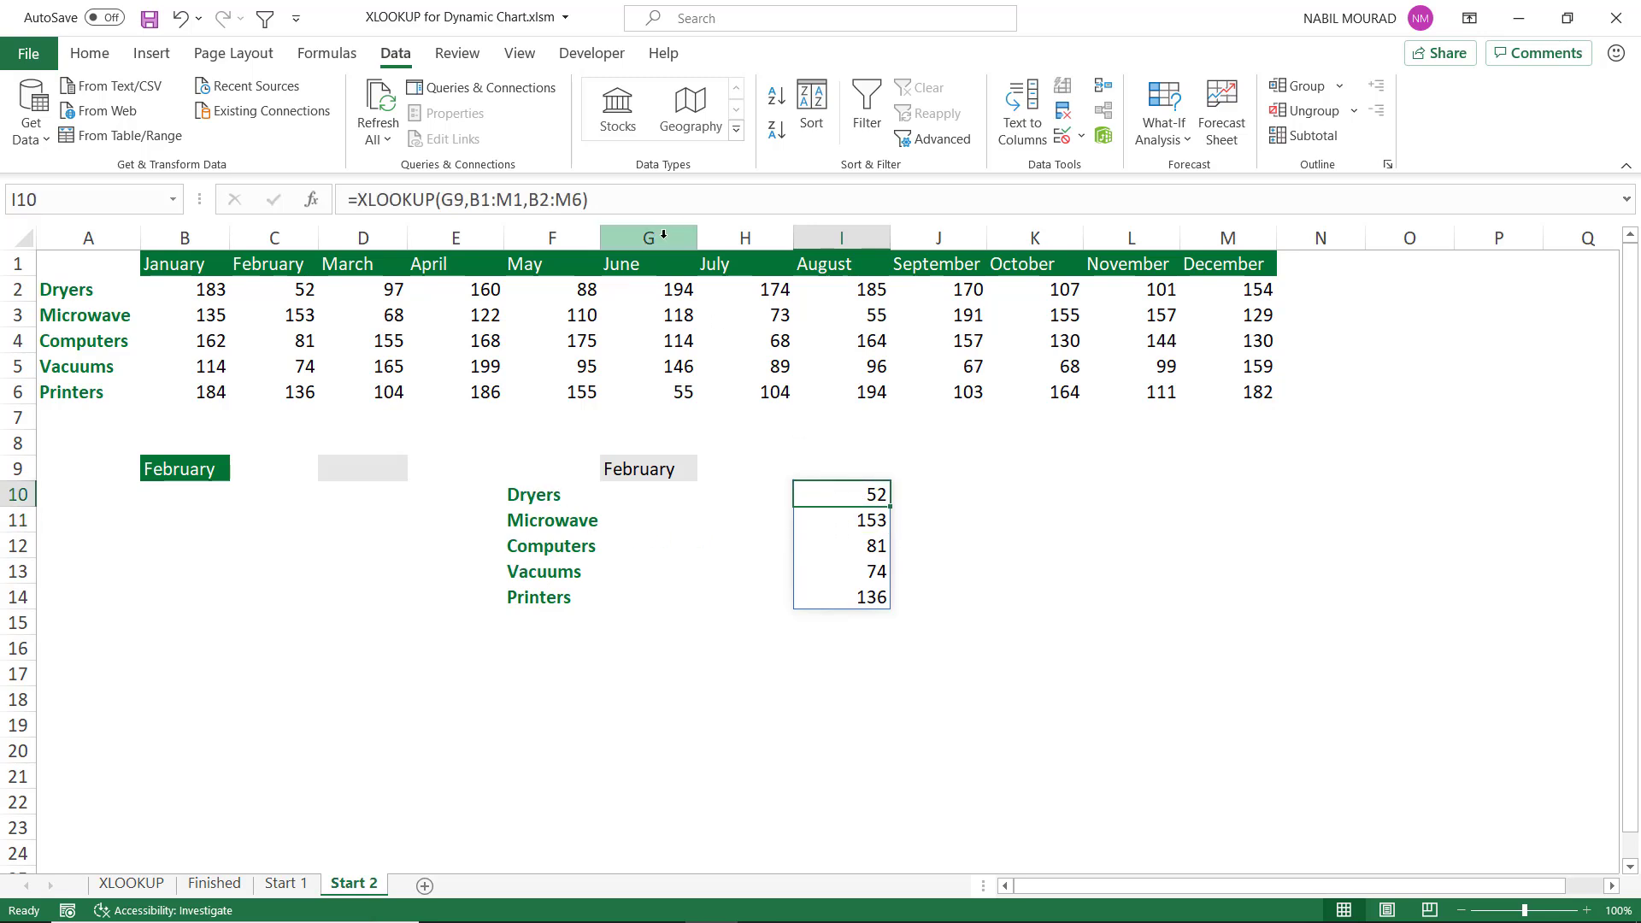
pyautogui.moveTo(614, 196); pyautogui.dragTo(361, 180)
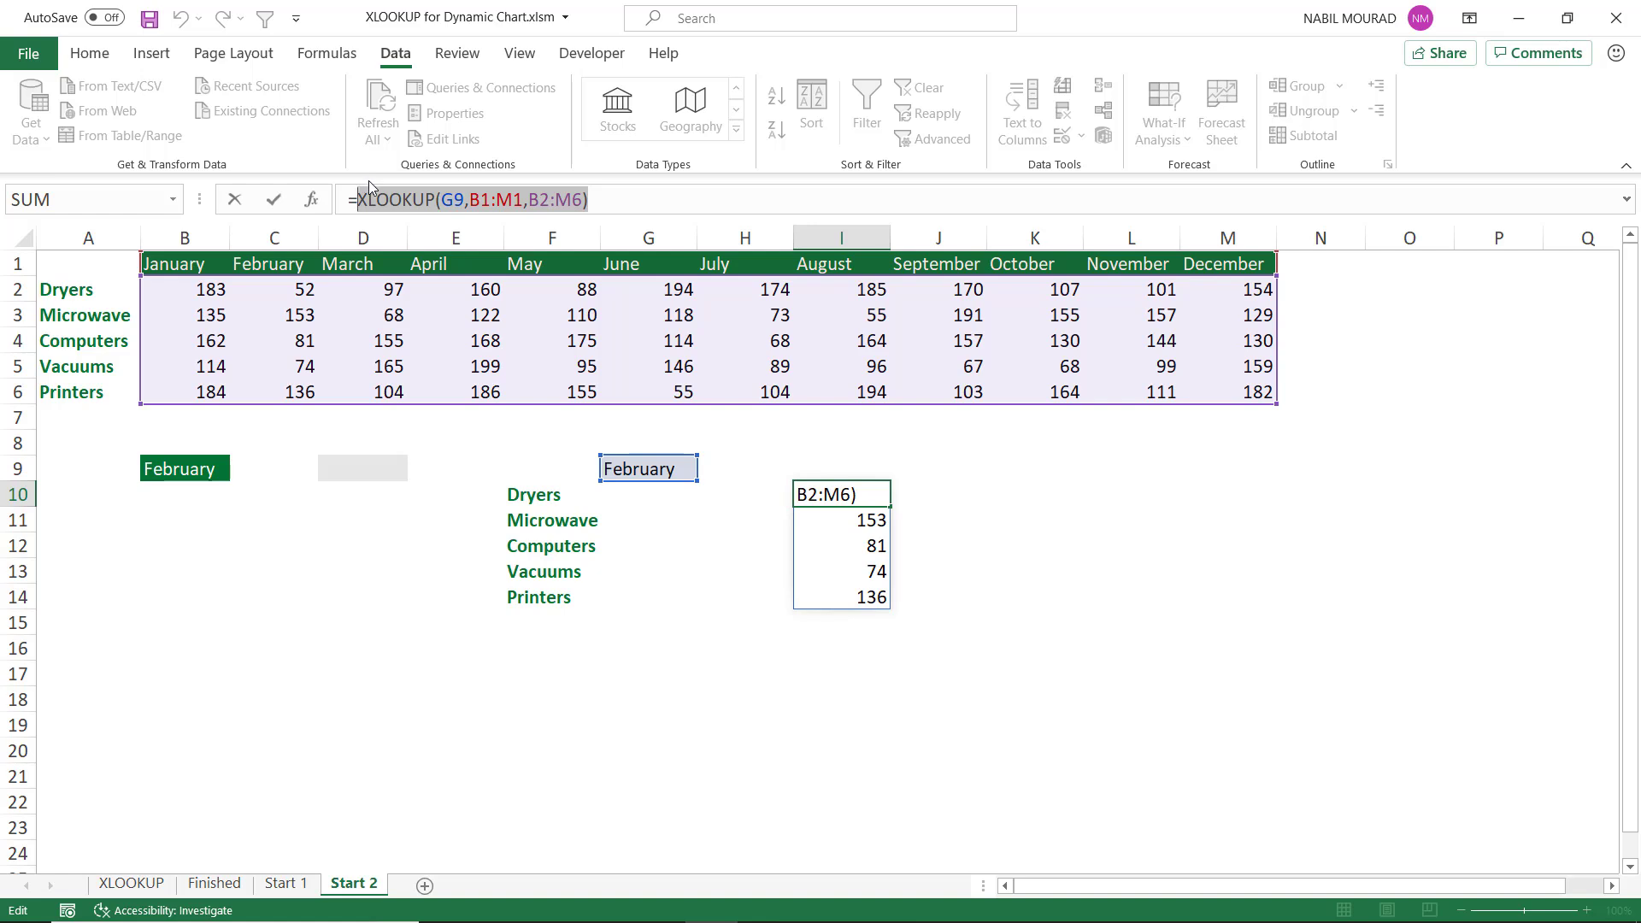
pyautogui.press('Escape')
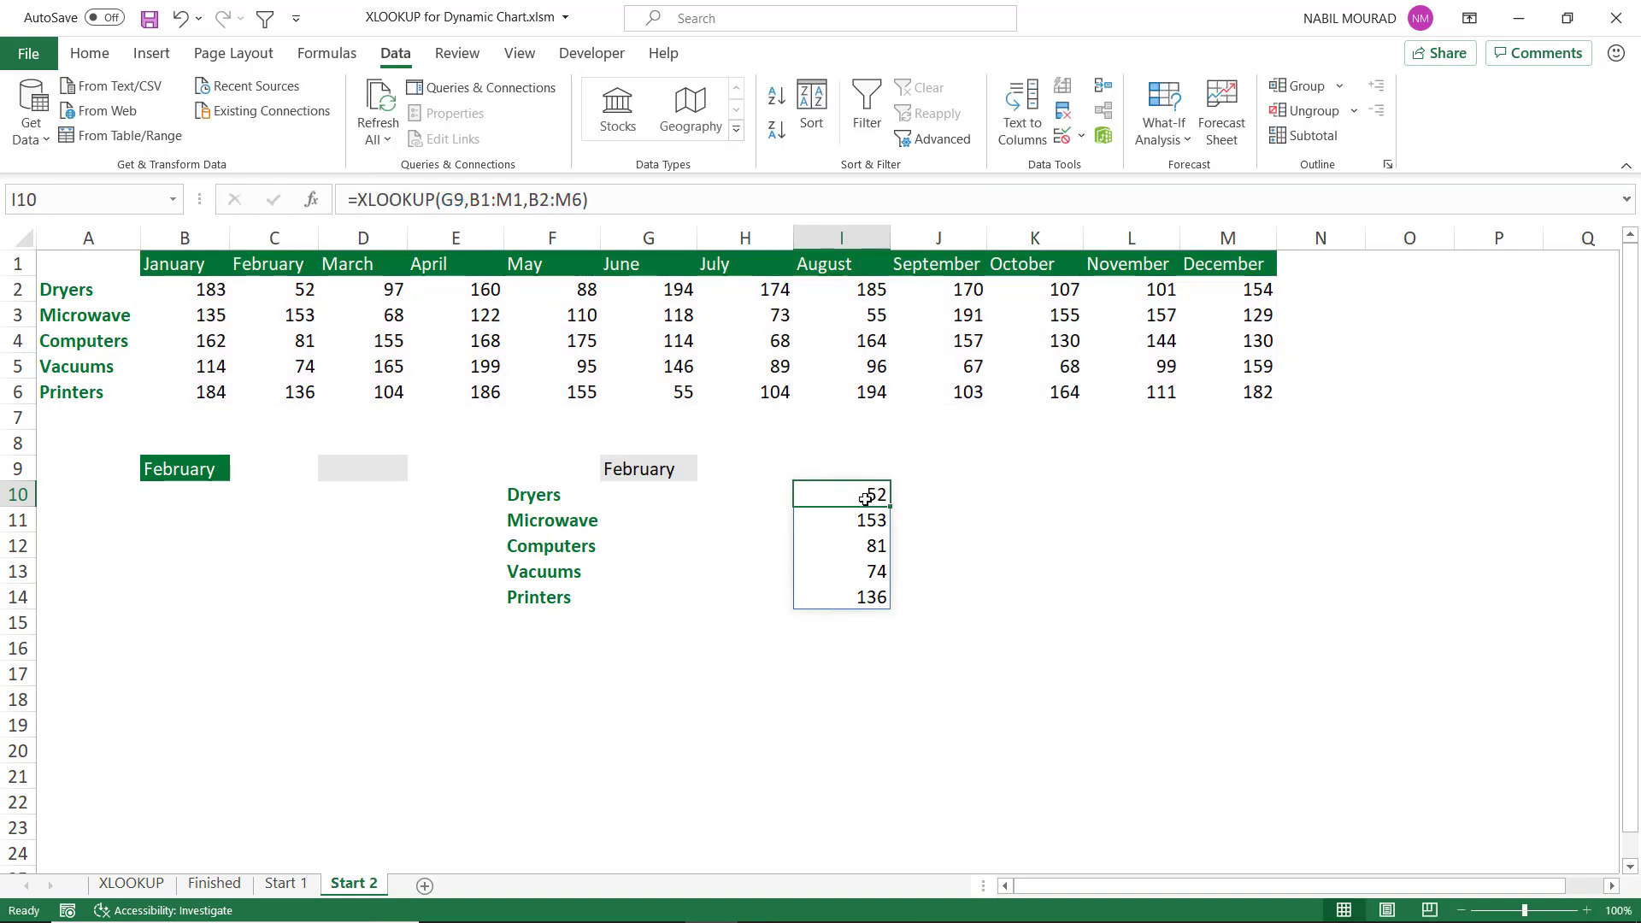
pyautogui.press('Delete')
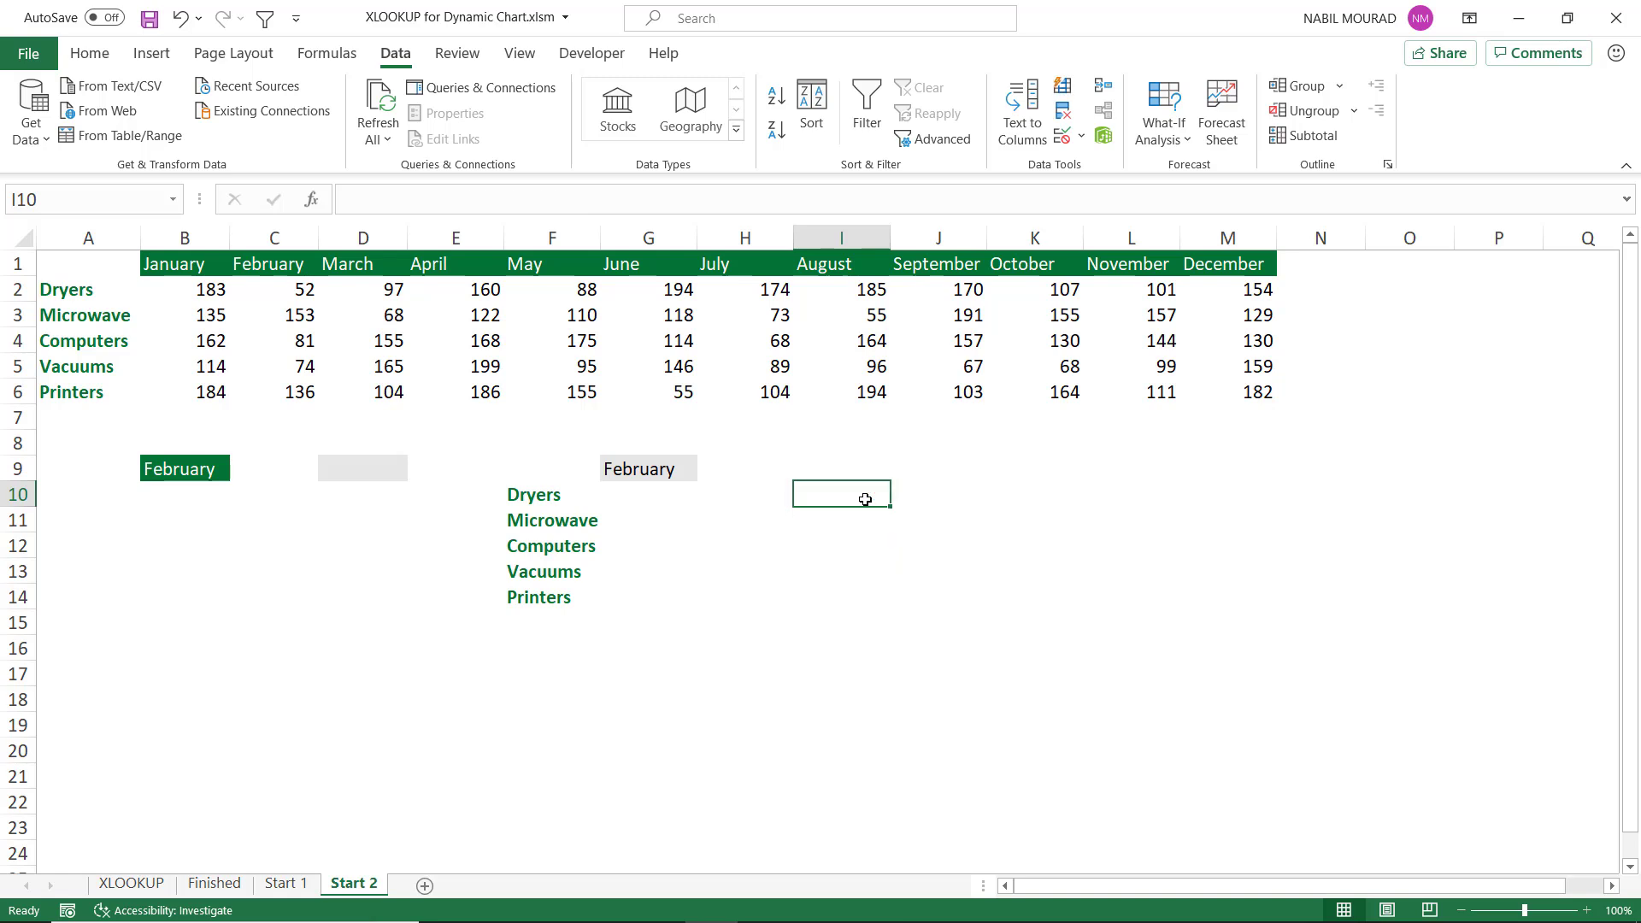
# - Fill G10:G14 with the nested formula =XLOOKUP(F10,A2:A6,XLOOKUP(G9,B1:M1,B2:M6)), reusing the copied expression as the return array
pyautogui.click(651, 494)
pyautogui.moveTo(642, 560); pyautogui.dragTo(641, 587)
pyautogui.write('=xlo')
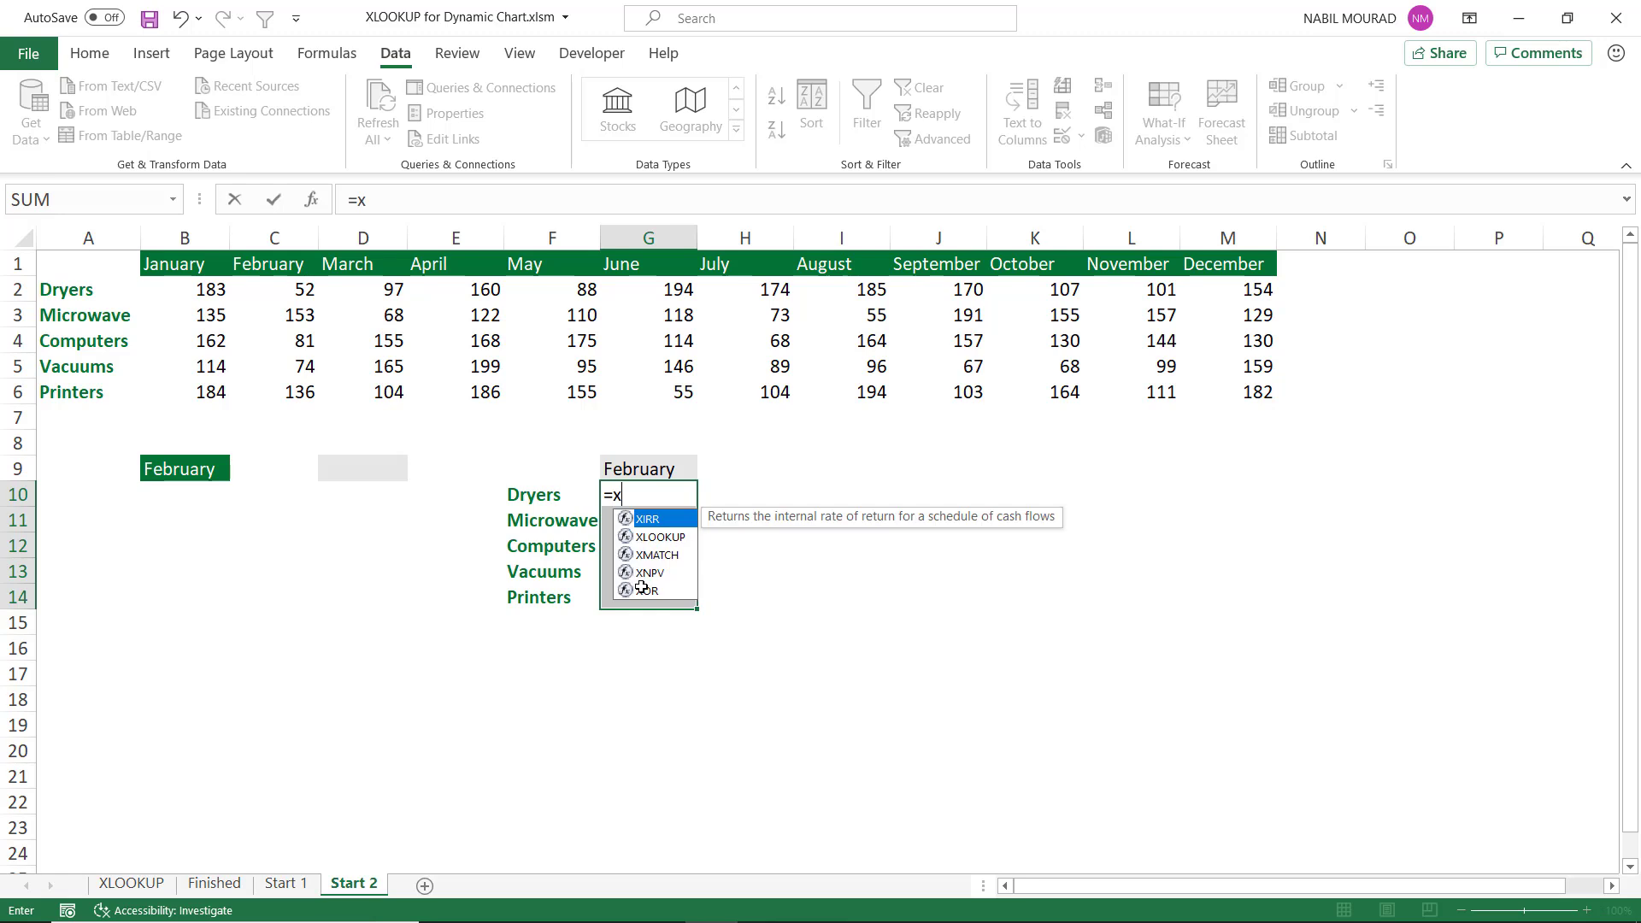
pyautogui.press('Tab')
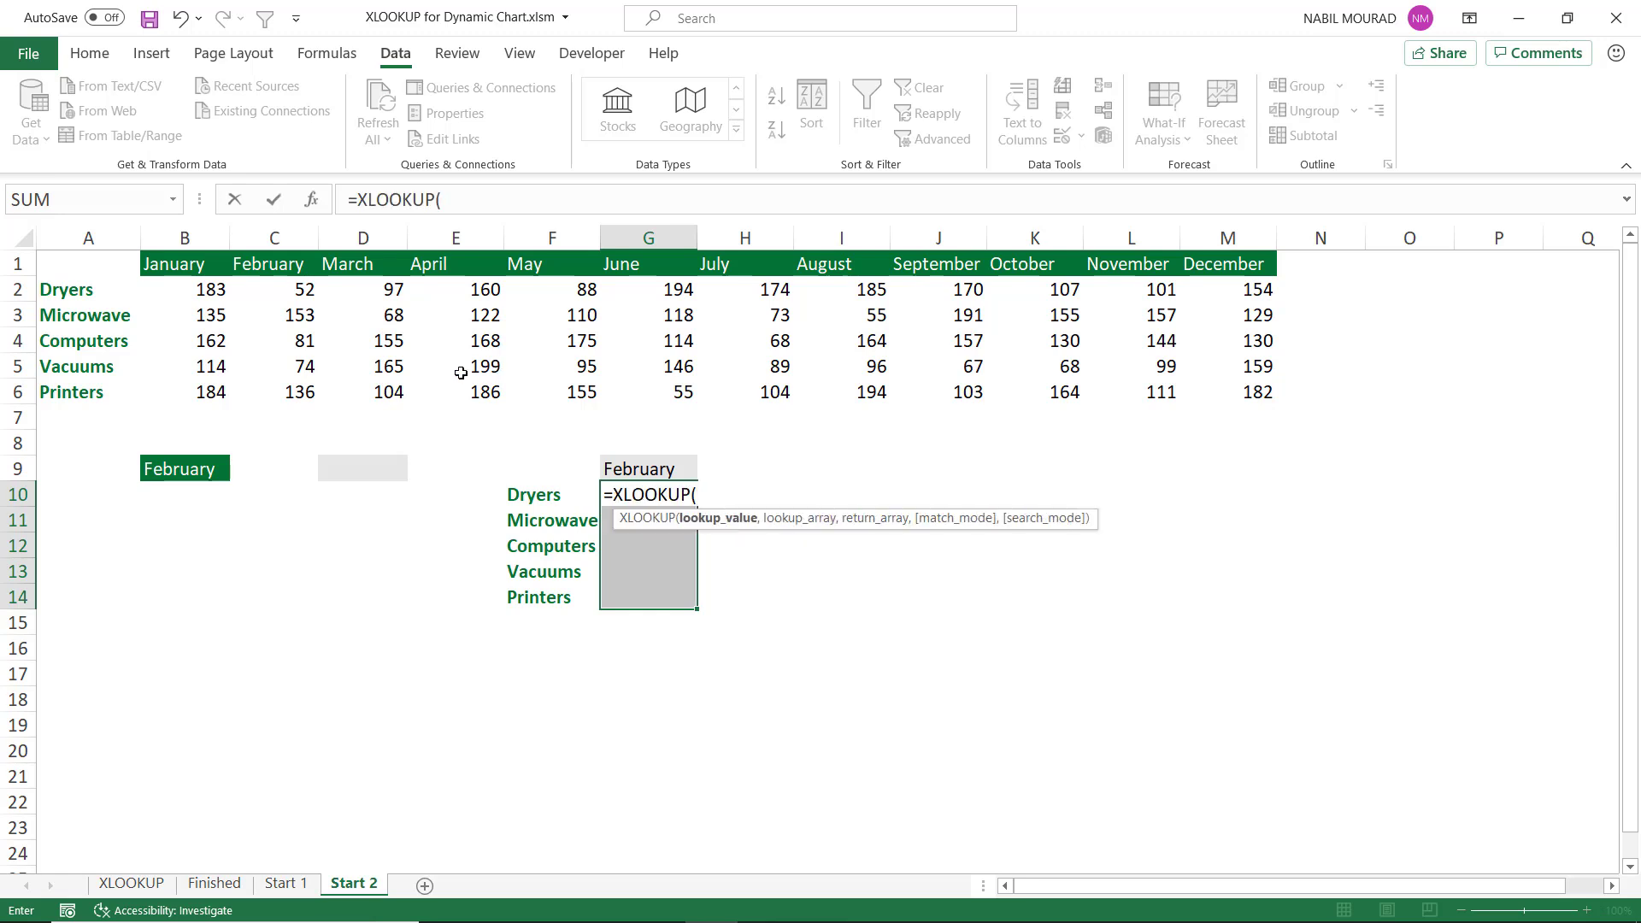
pyautogui.click(533, 495)
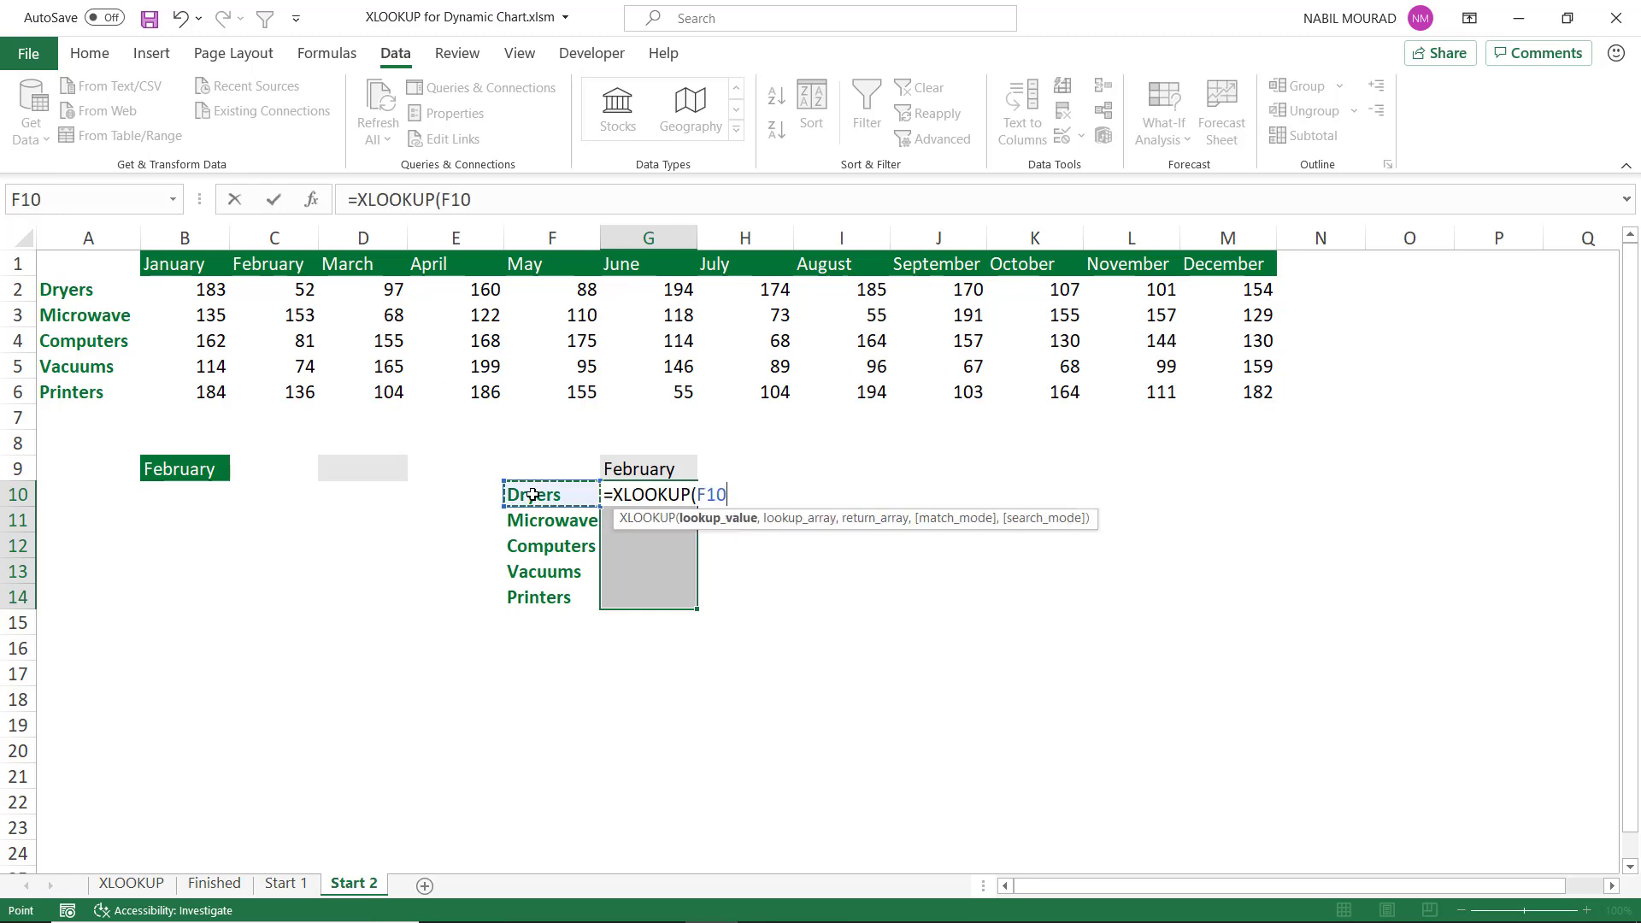
pyautogui.write(',')
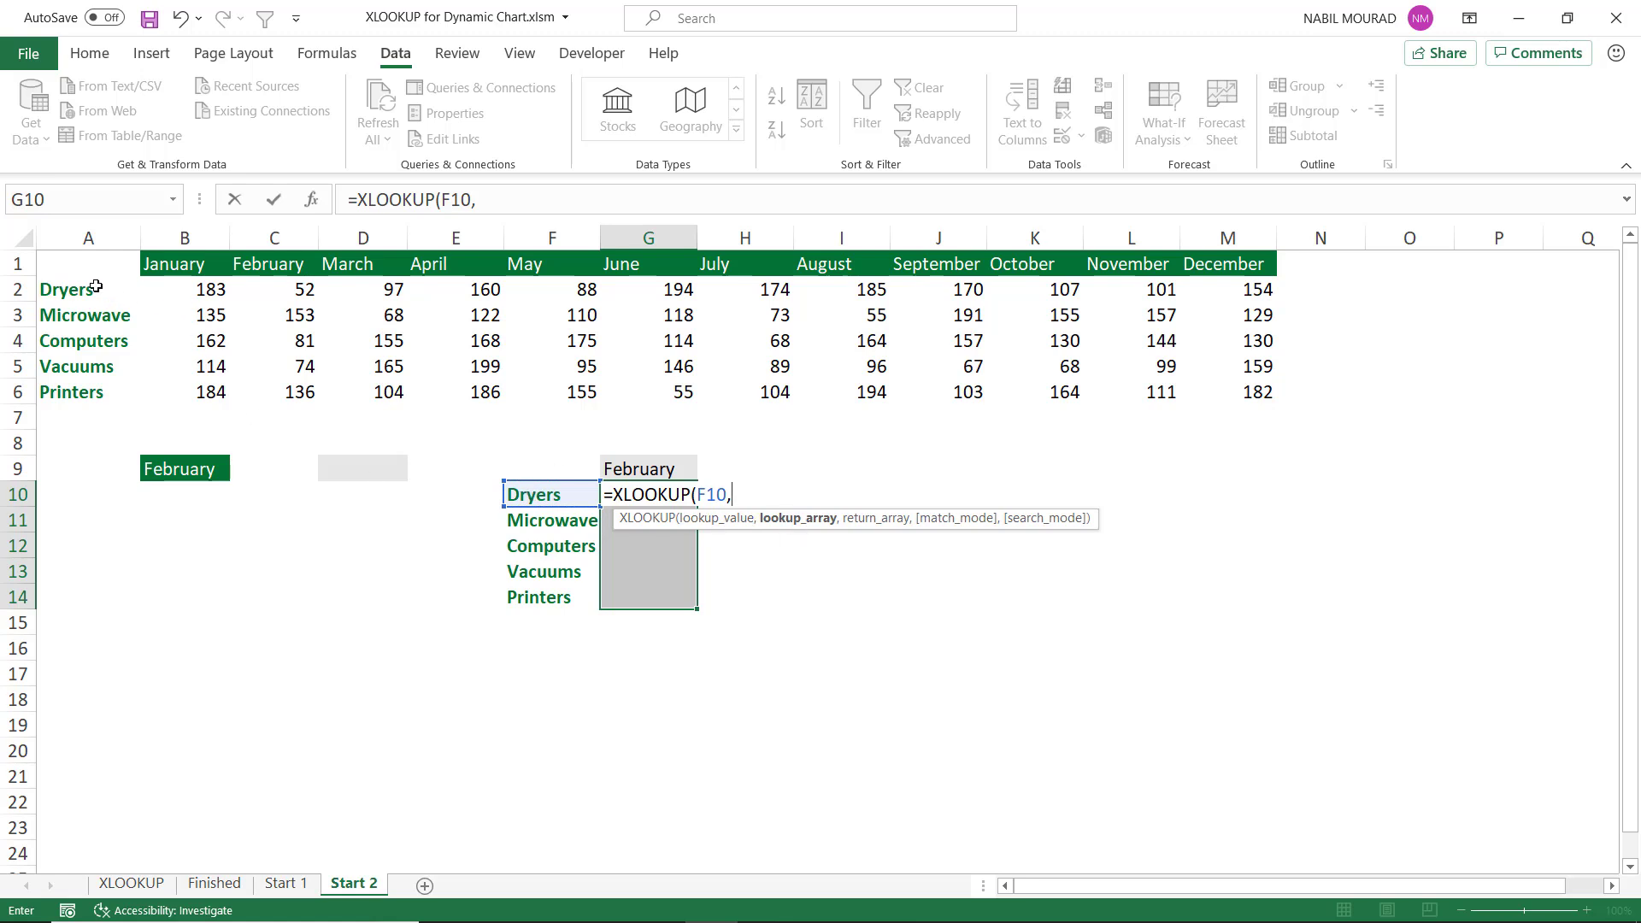
pyautogui.moveTo(90, 291); pyautogui.dragTo(92, 397)
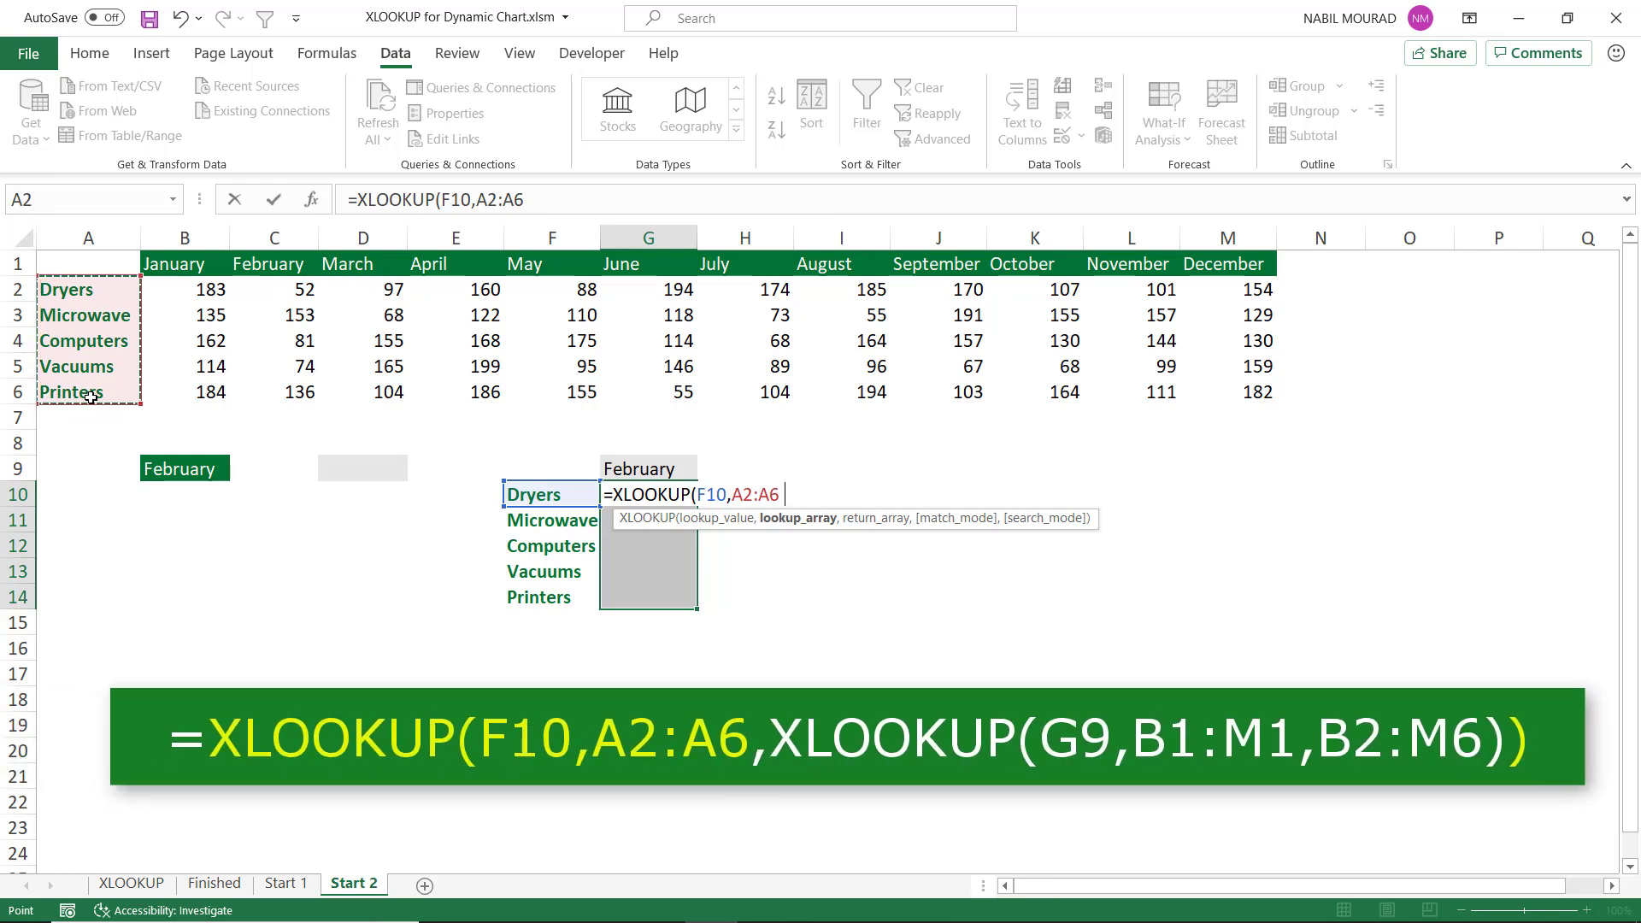
pyautogui.write(',')
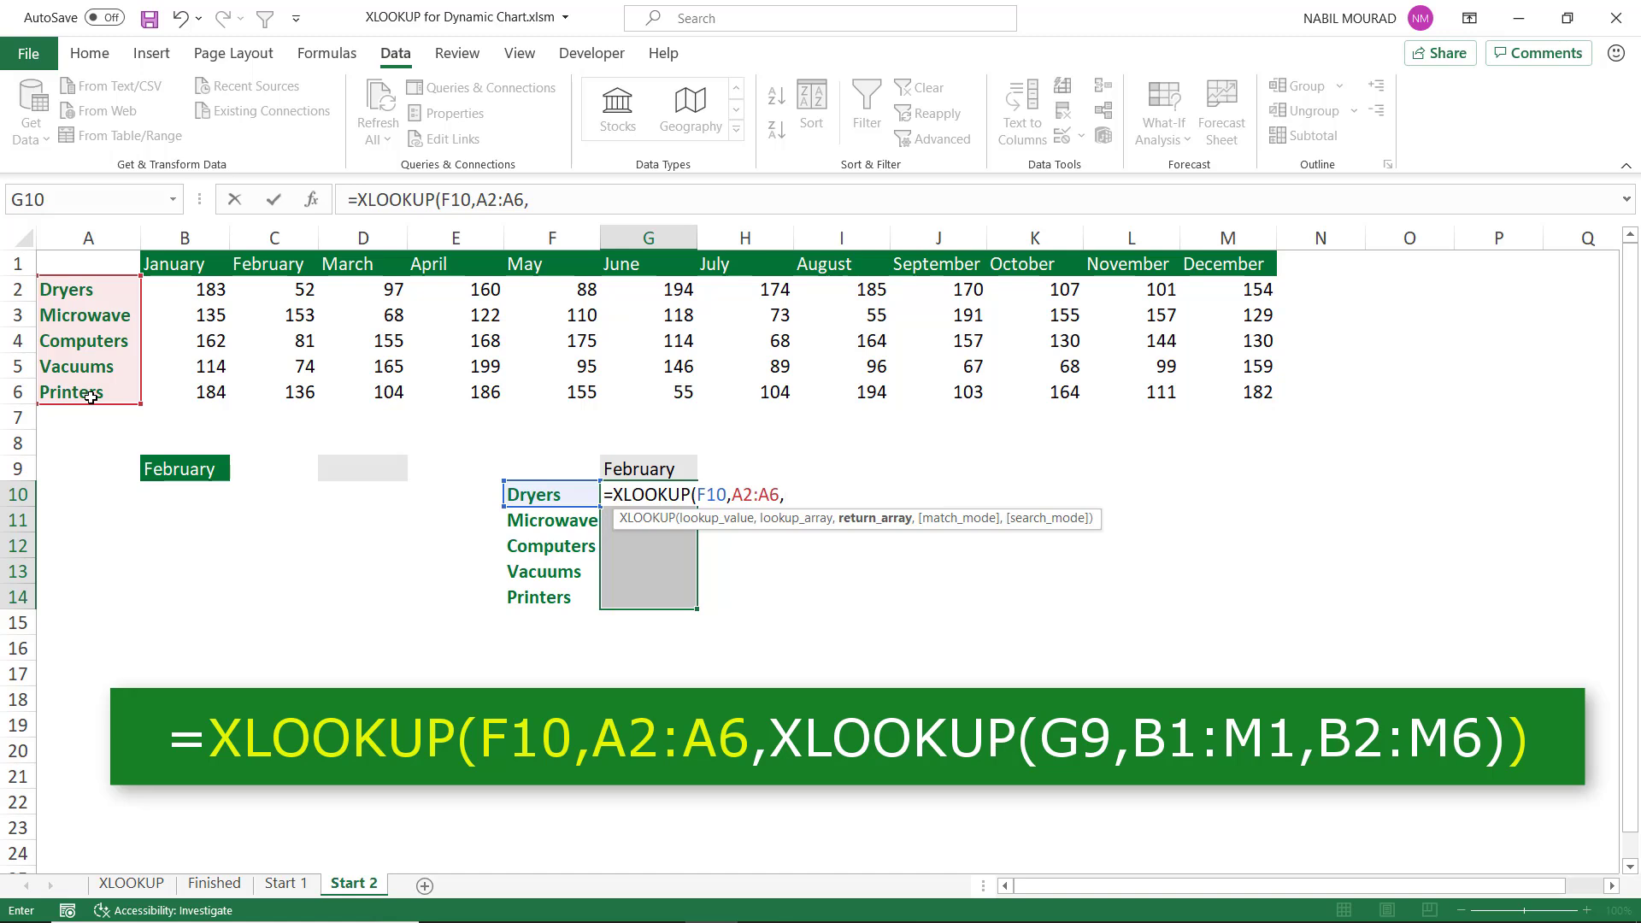
pyautogui.write('XLOOKUP(G9,B1:M1,B2:M6)')
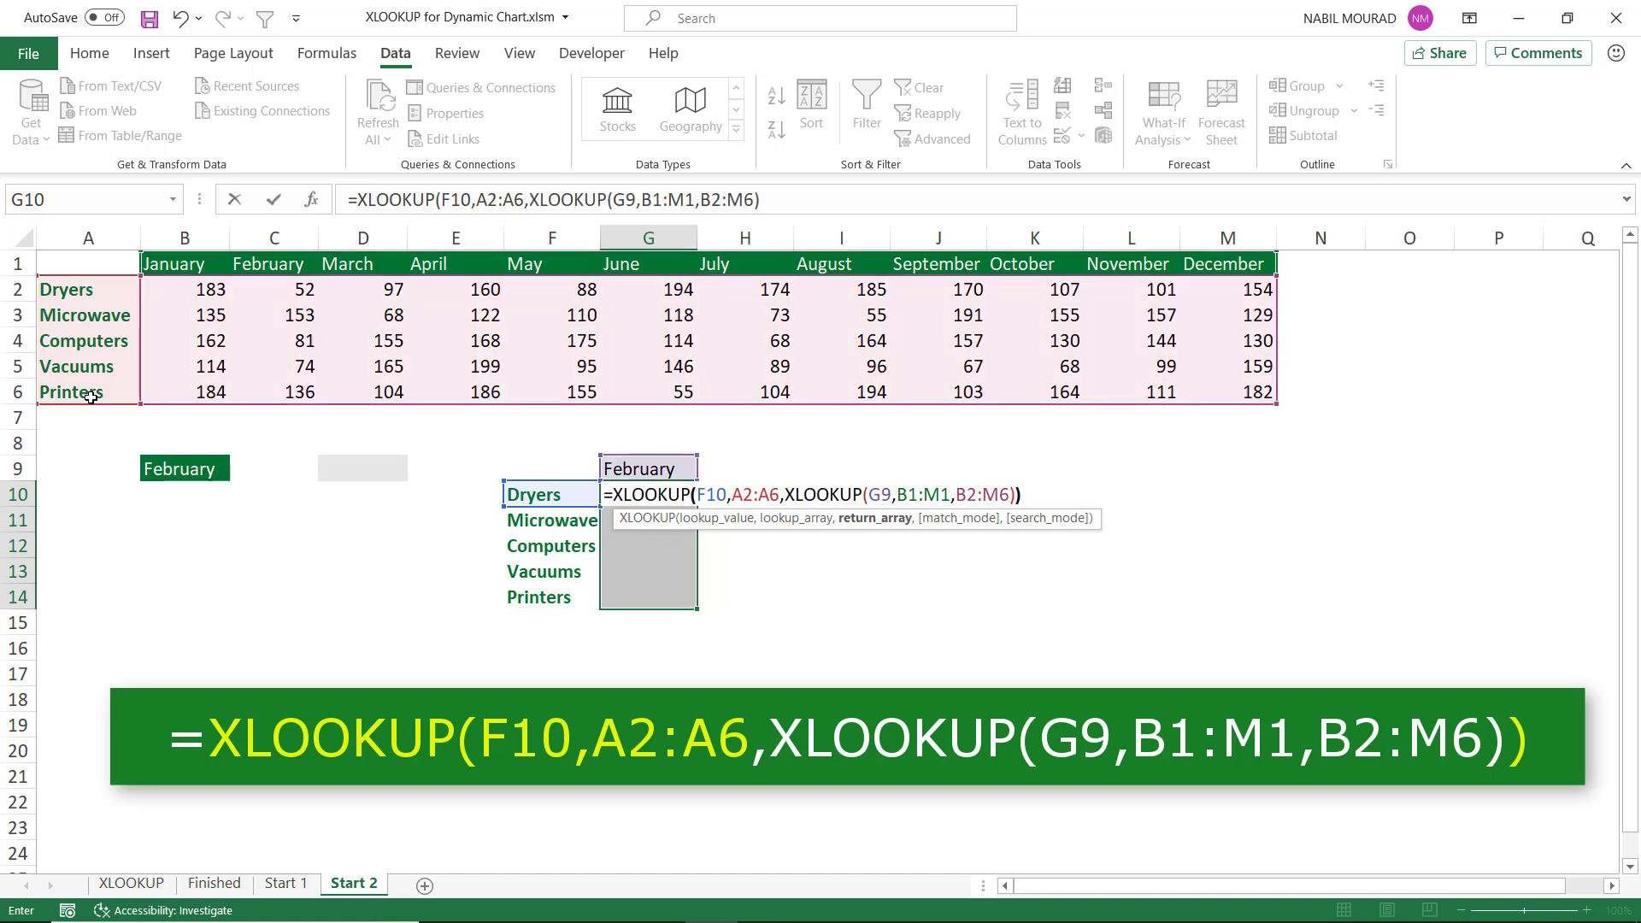
pyautogui.write(')')
pyautogui.press('F2')
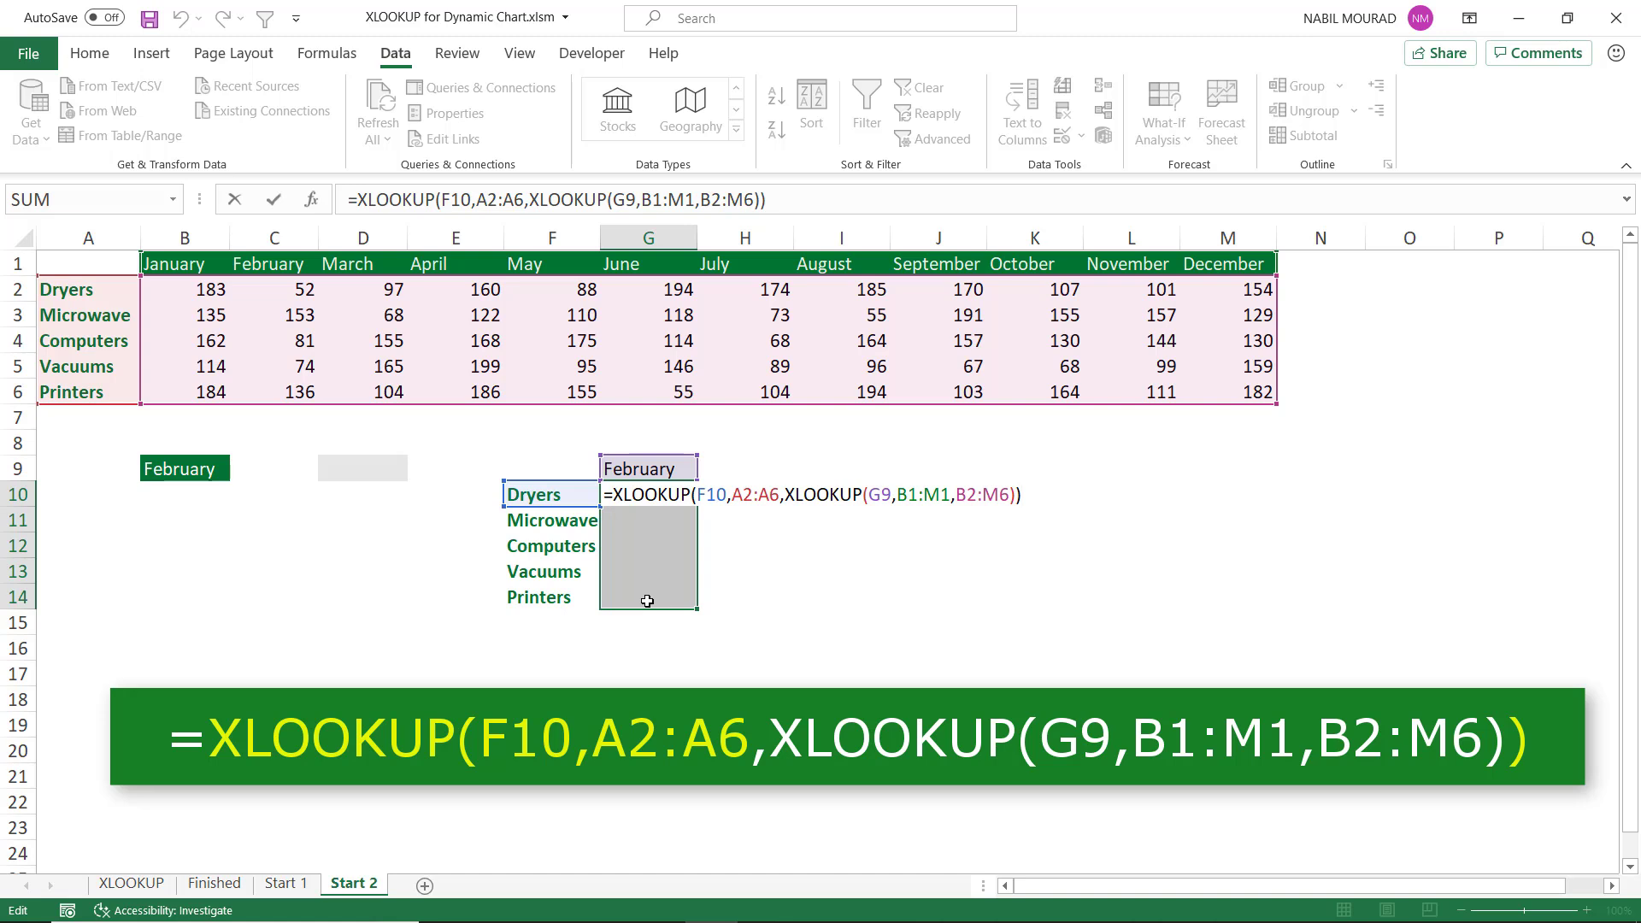
pyautogui.hotkey('ctrl', 'Return')
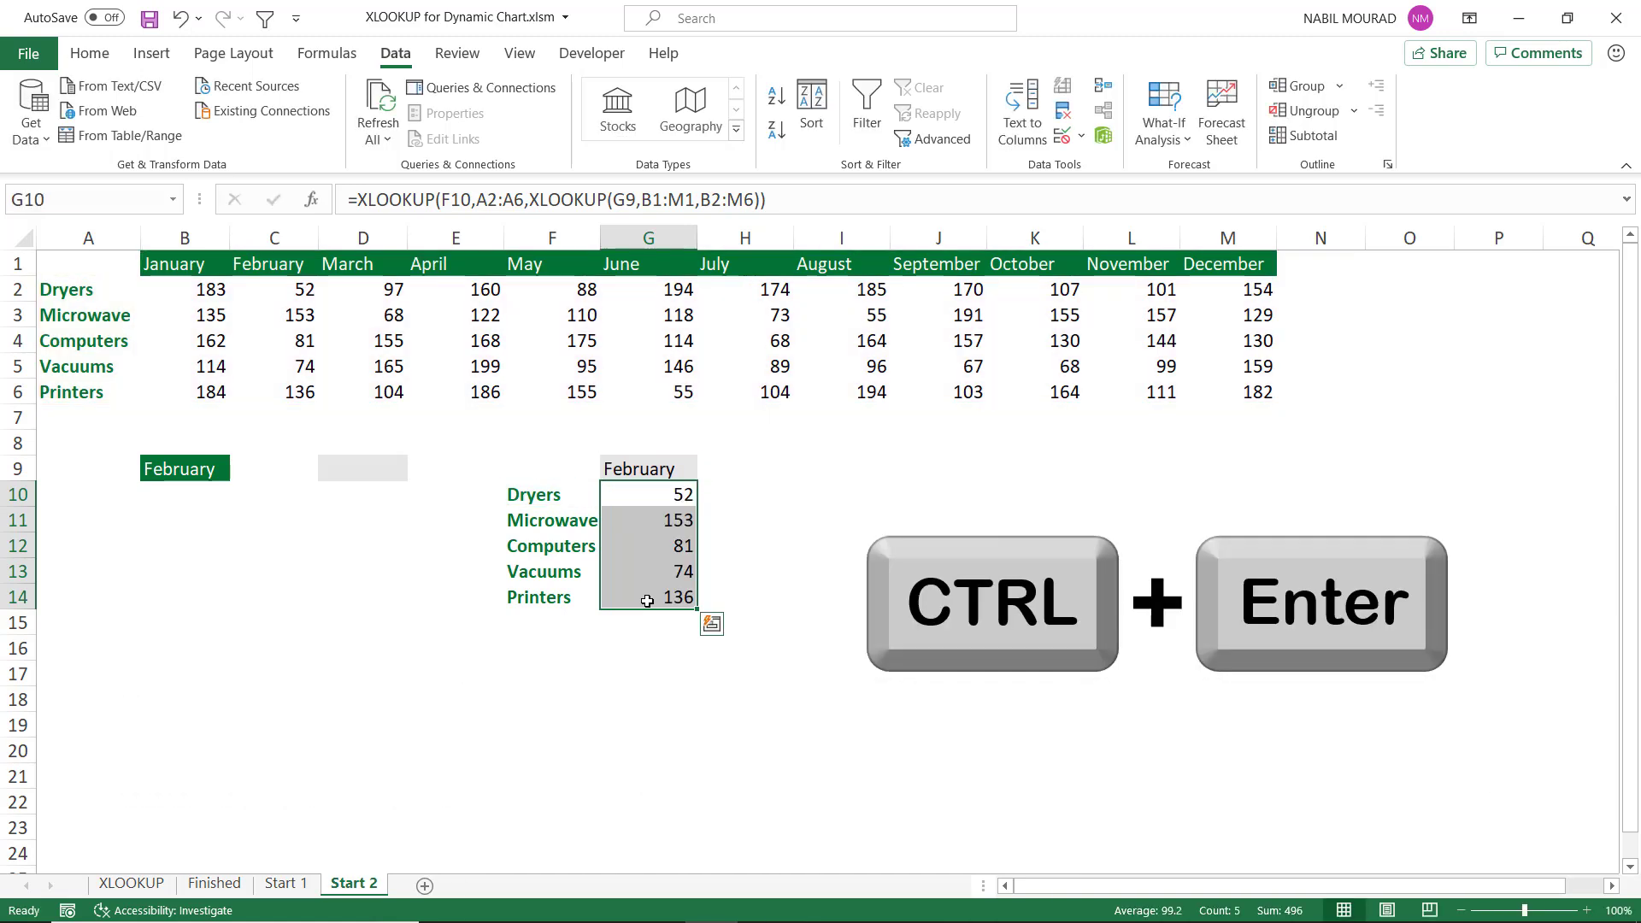
# - Choose April in the B9 month dropdown
pyautogui.click(841, 598)
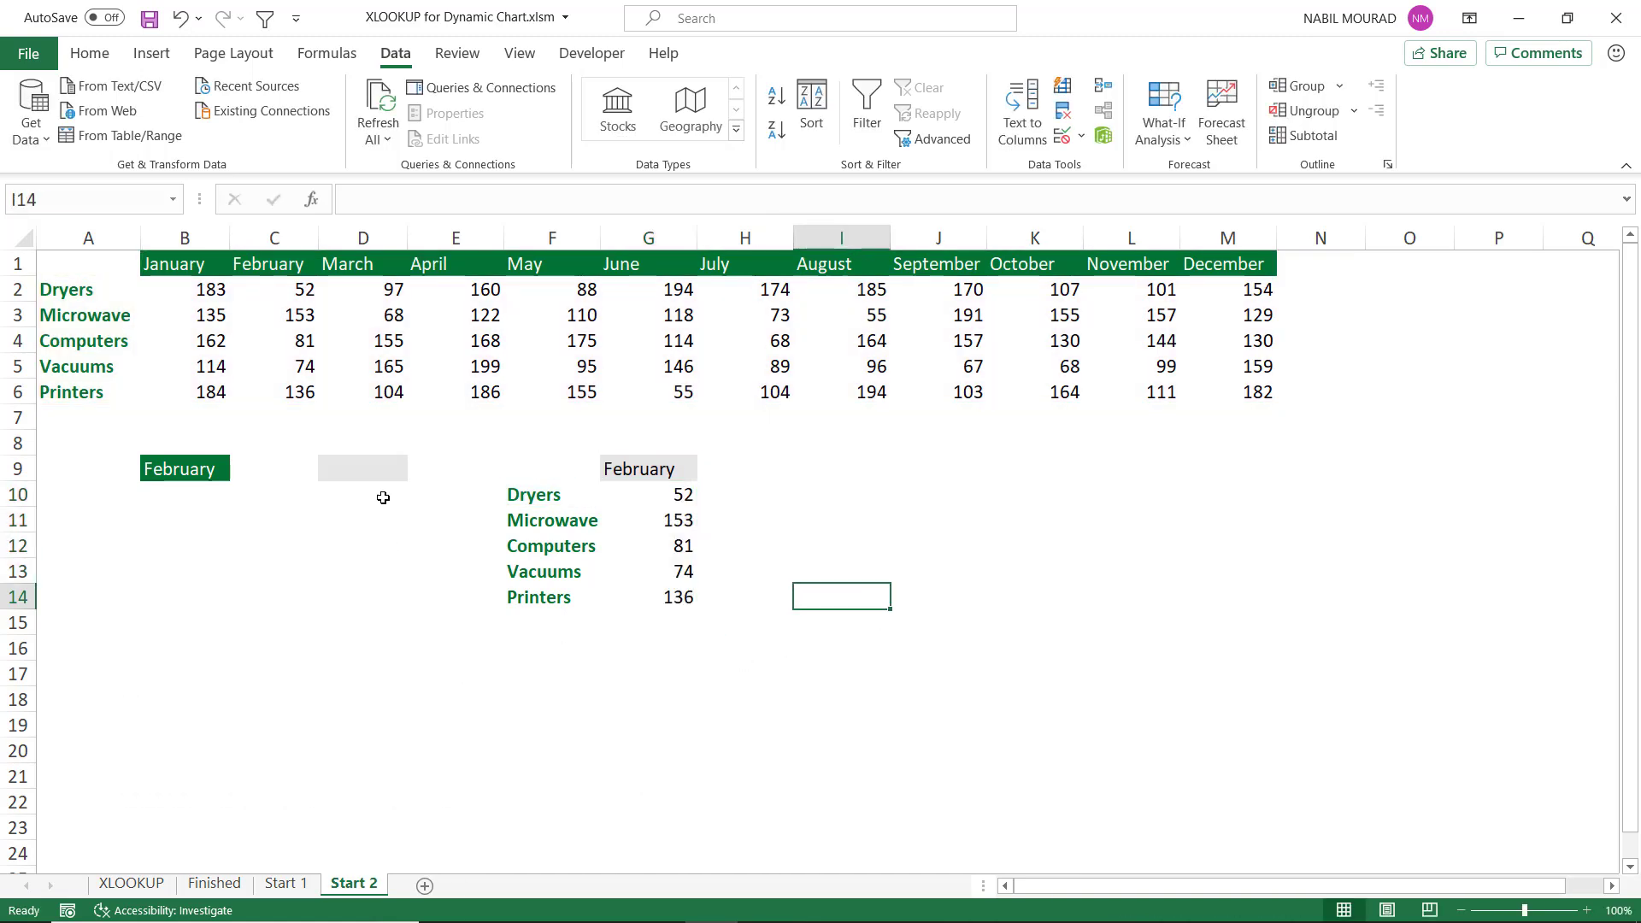
pyautogui.click(194, 469)
pyautogui.click(242, 482)
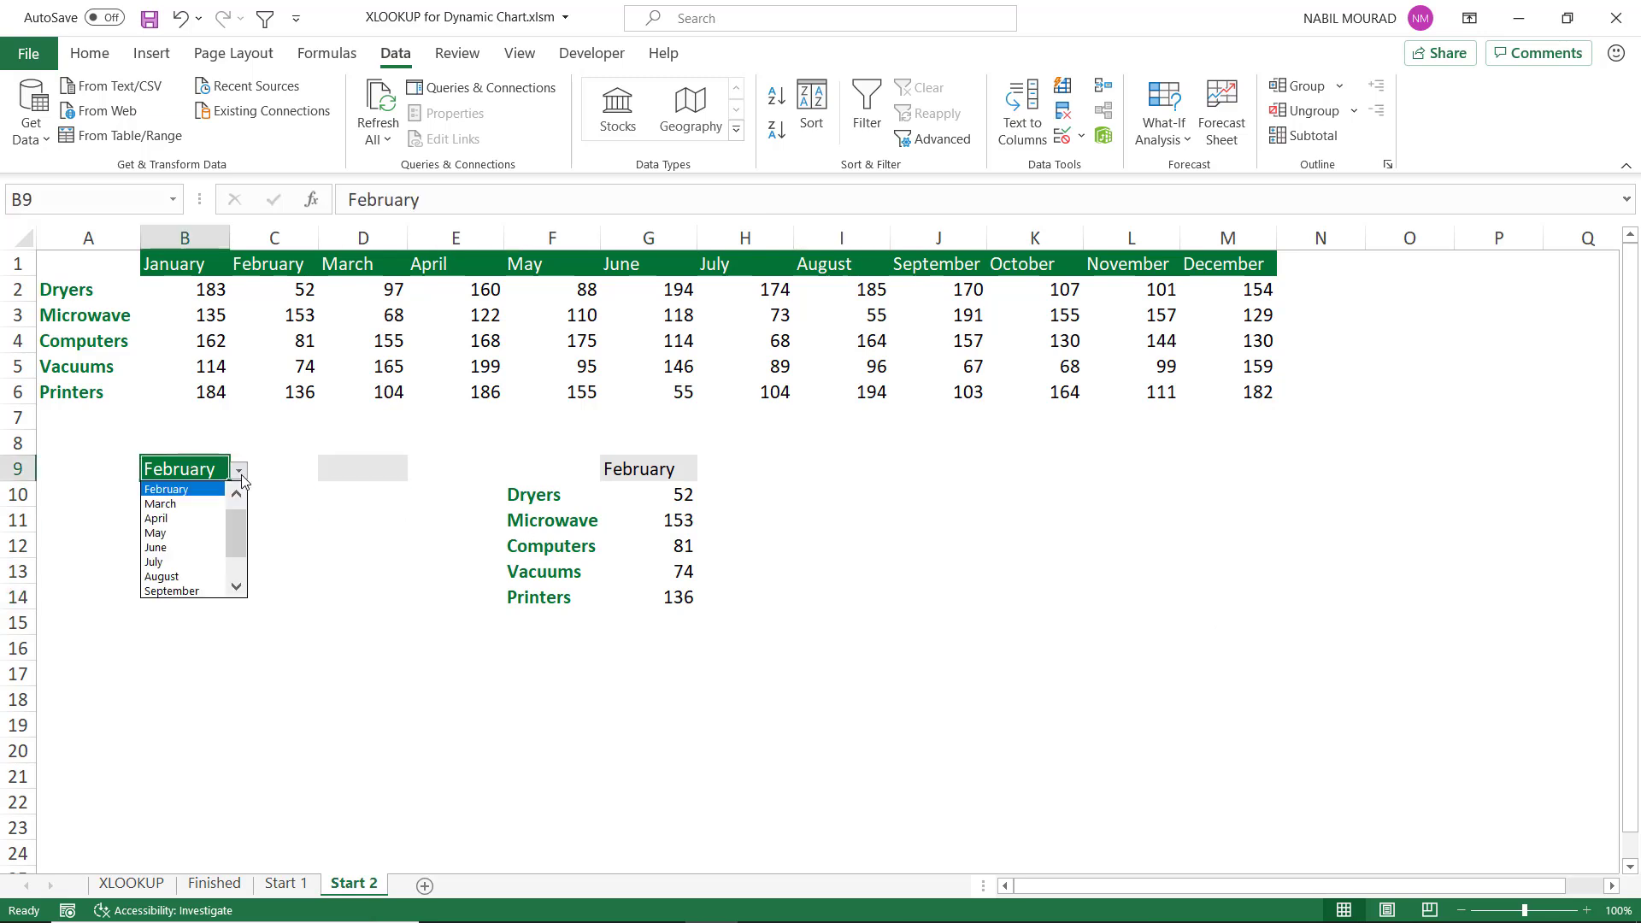
pyautogui.click(175, 519)
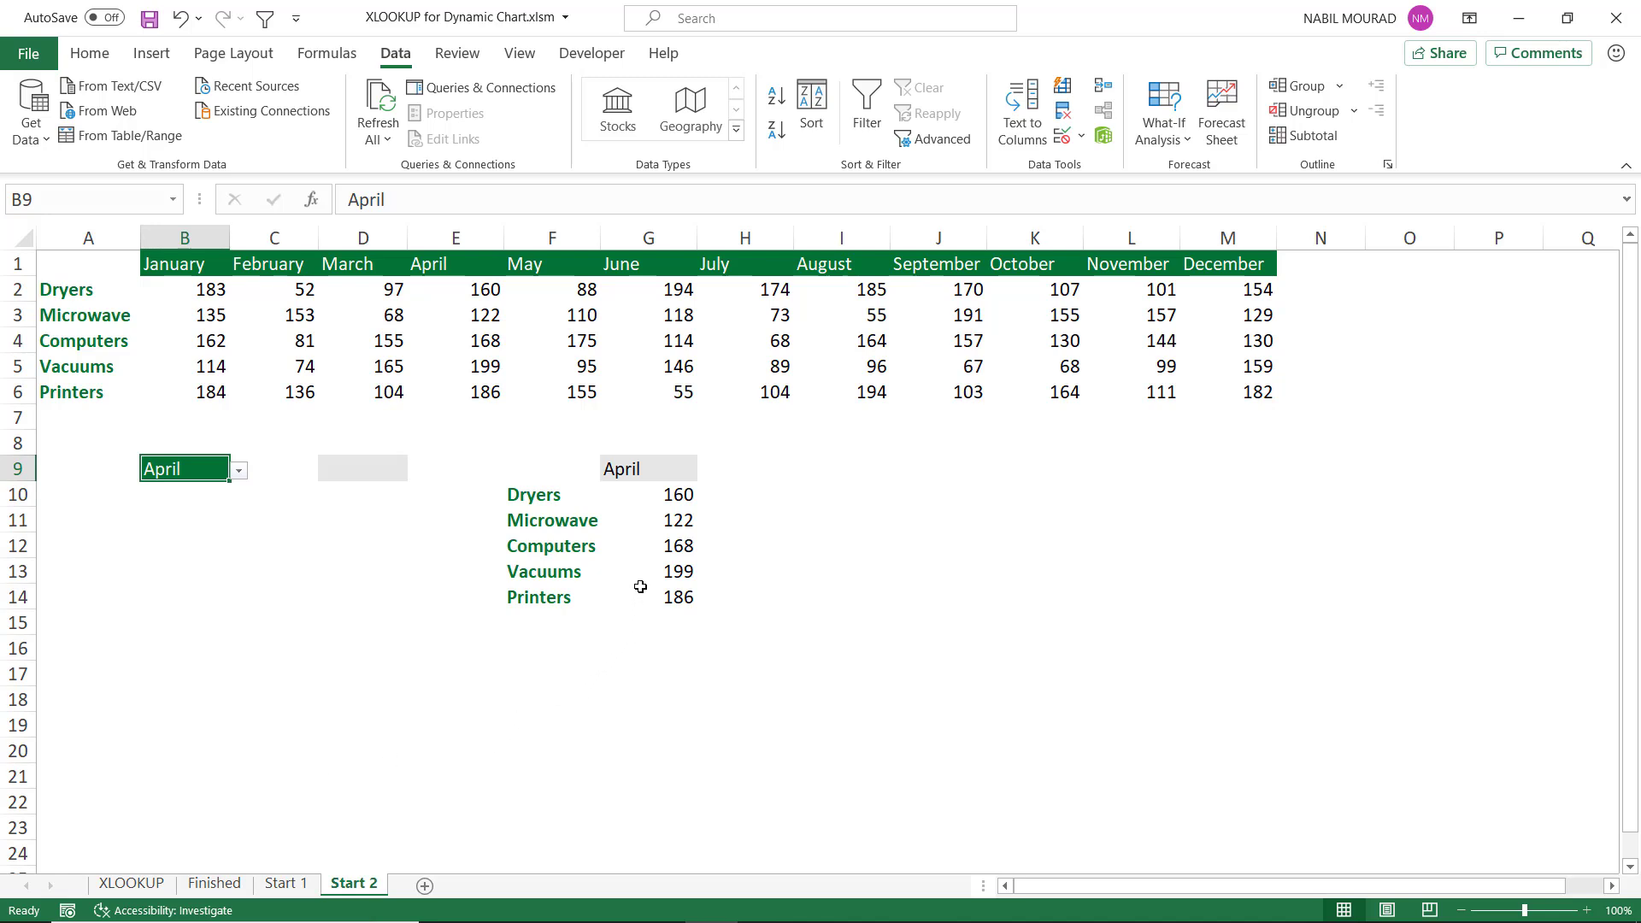
# - Insert a default column chart from F10:G14 and move it away from the product names
pyautogui.moveTo(544, 491); pyautogui.dragTo(658, 603)
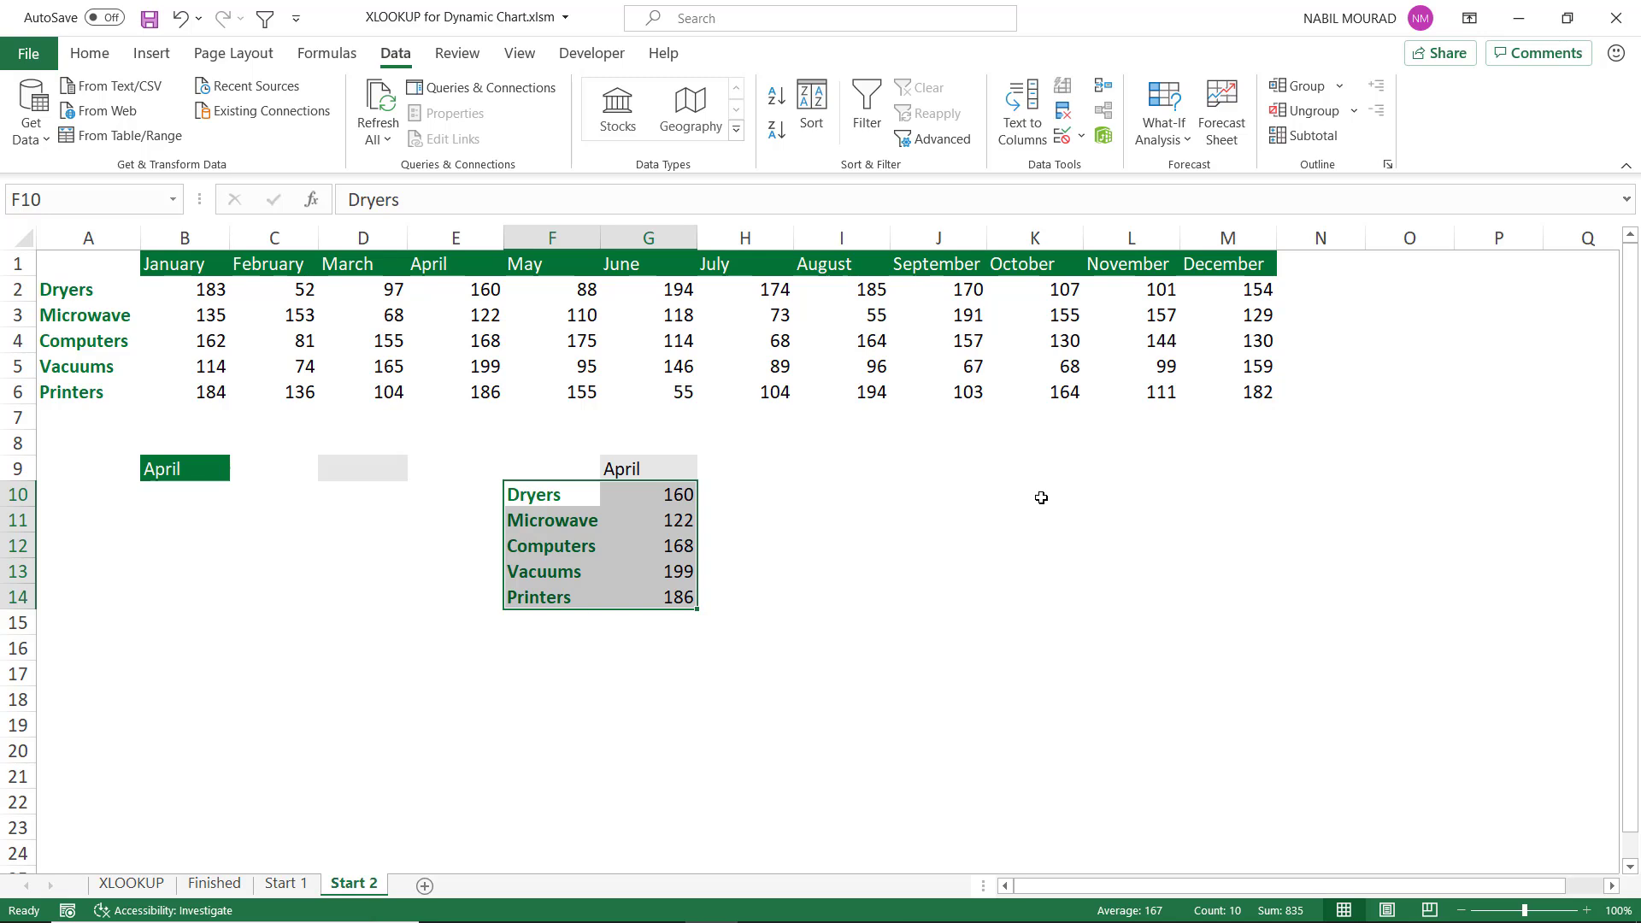
pyautogui.hotkey('alt', 'F1')
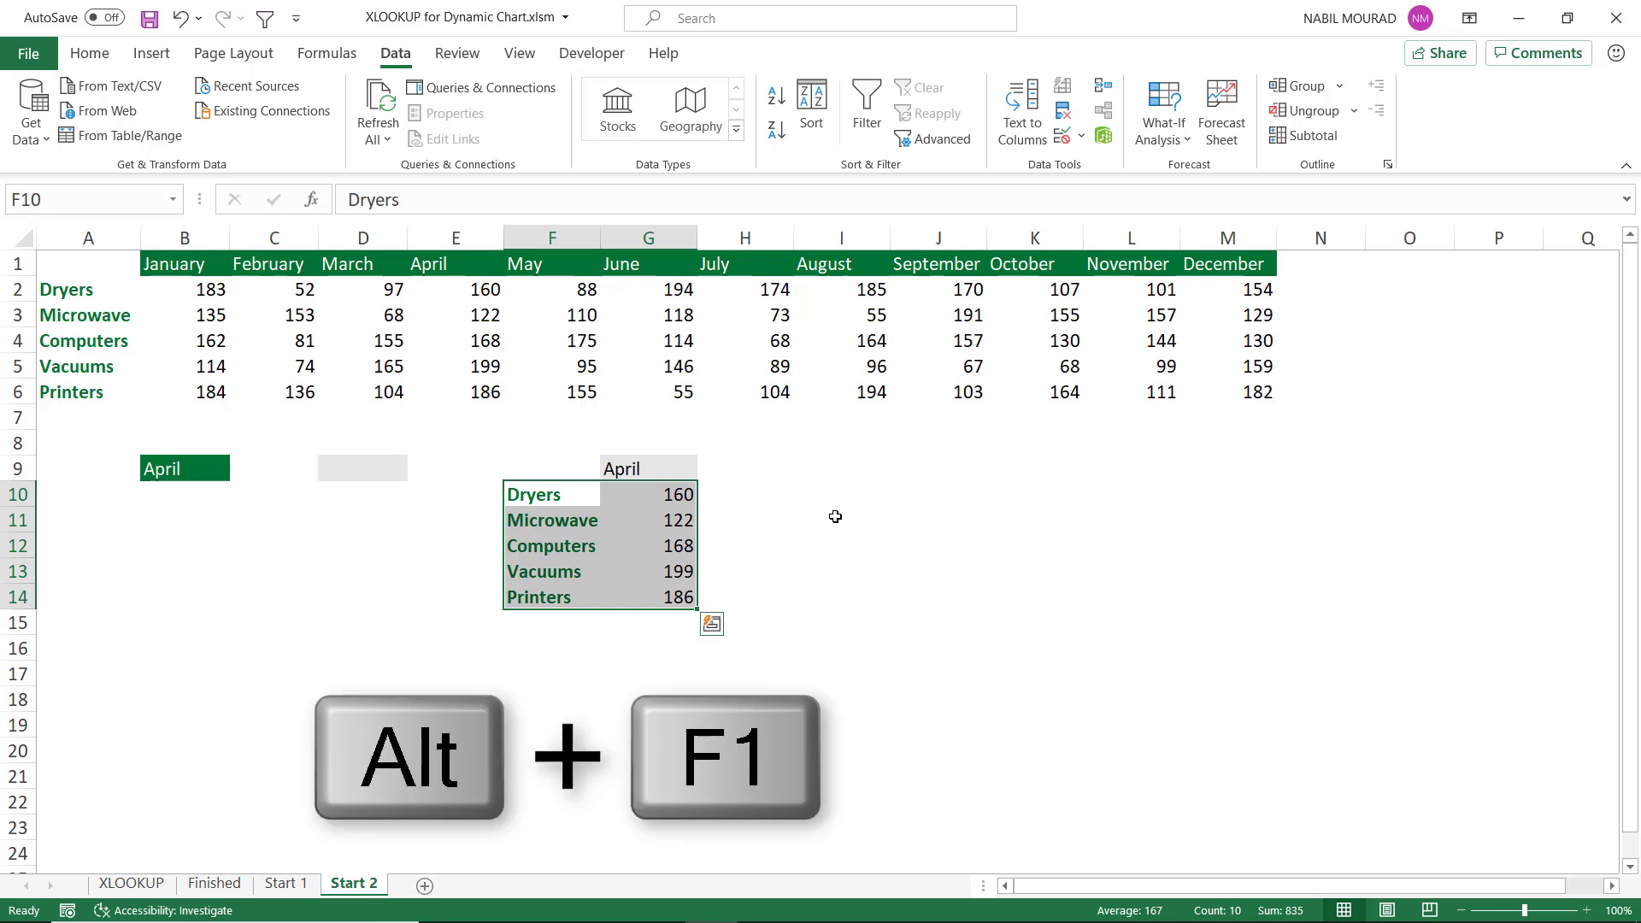
pyautogui.hotkey('alt', 'F1')
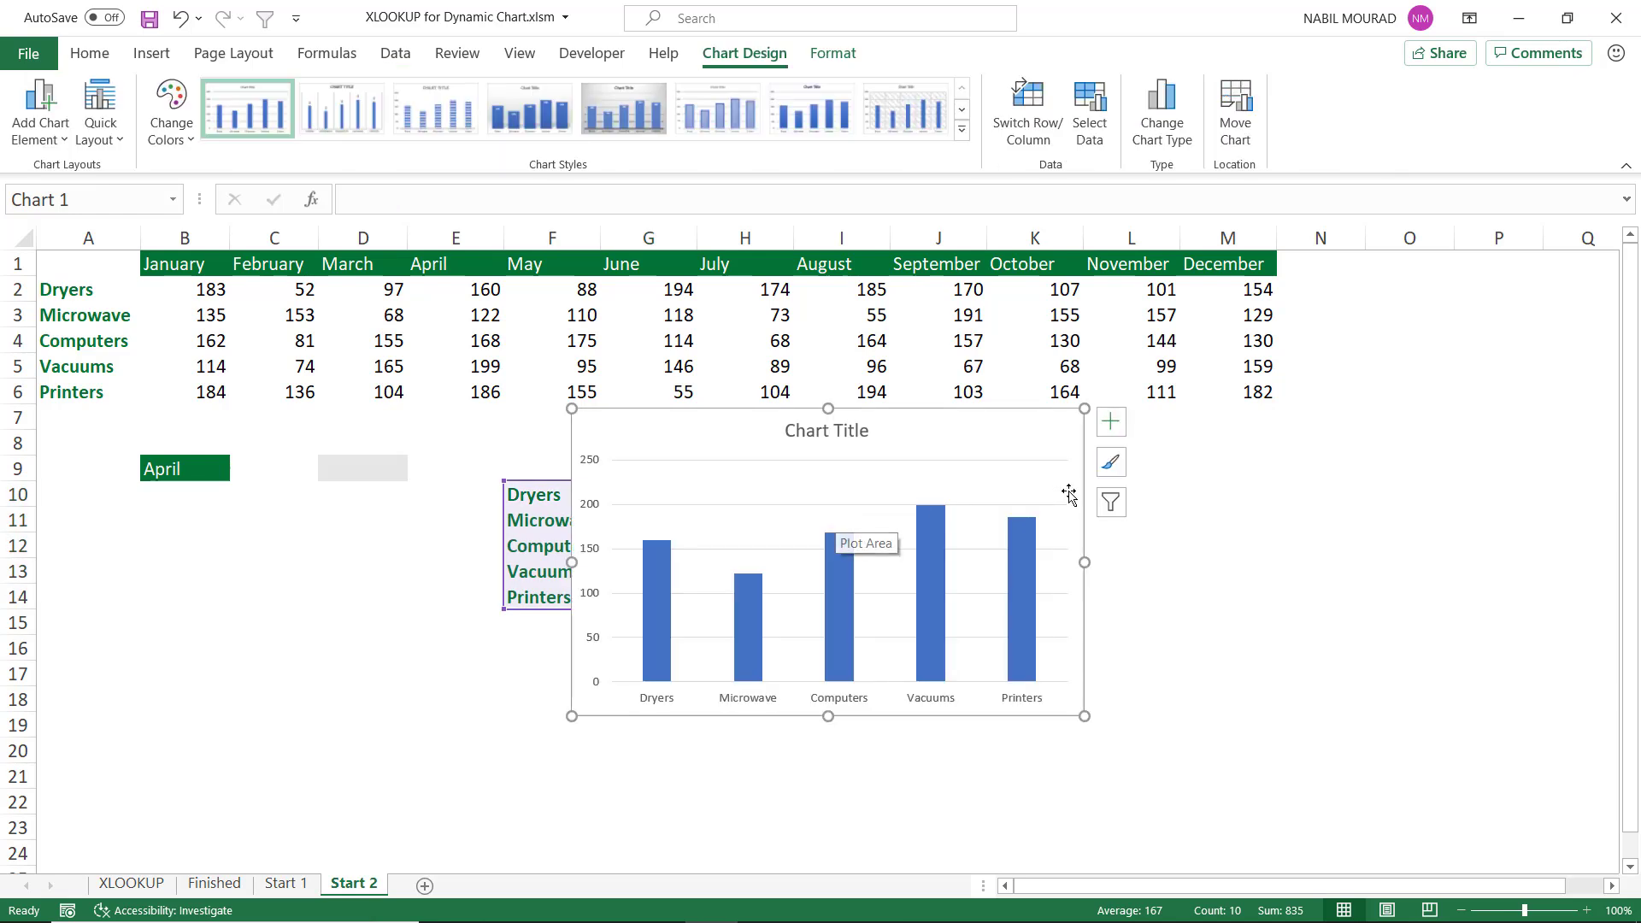
pyautogui.moveTo(1084, 490); pyautogui.dragTo(1205, 507)
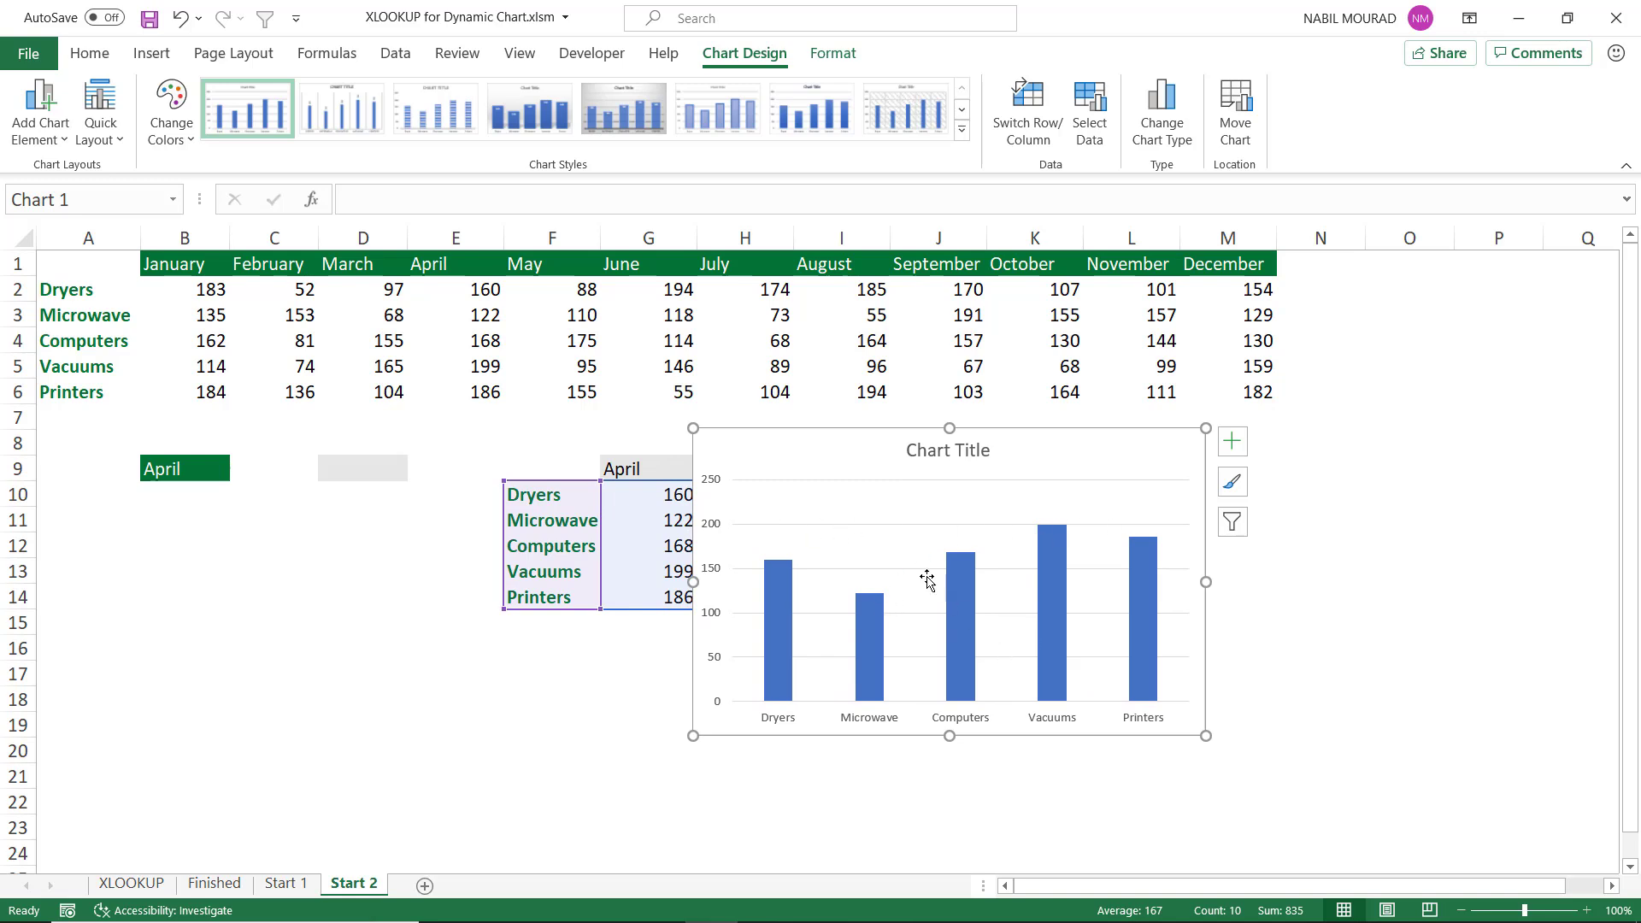
# - Remove the horizontal gridlines and the vertical value axis from the column chart
pyautogui.click(911, 530)
pyautogui.press('Delete')
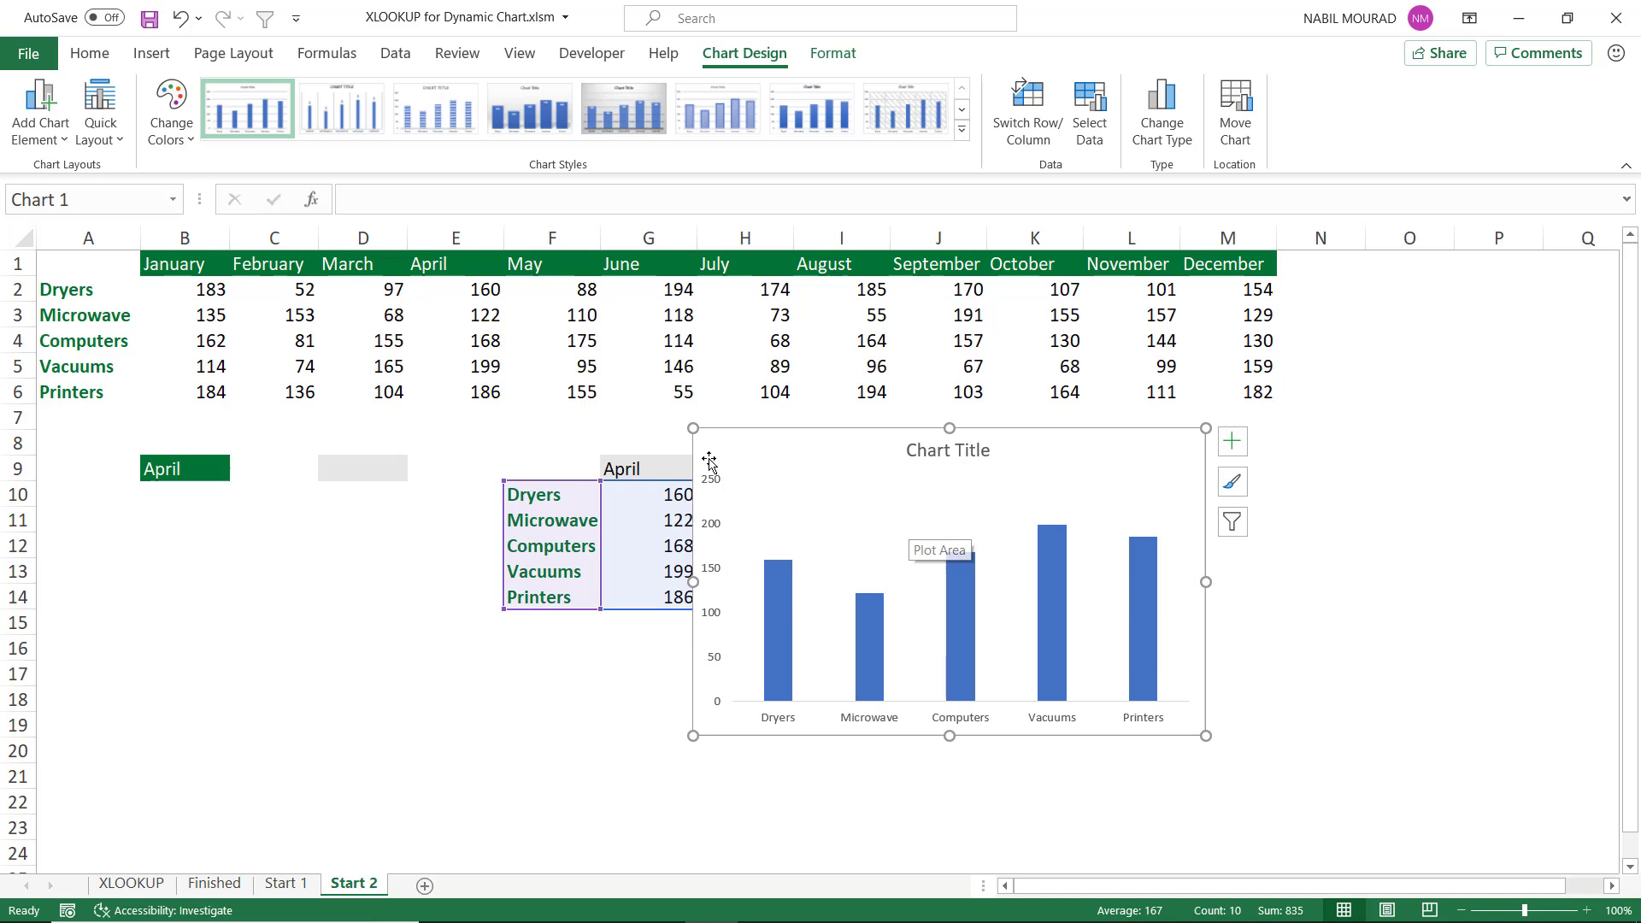
pyautogui.click(712, 532)
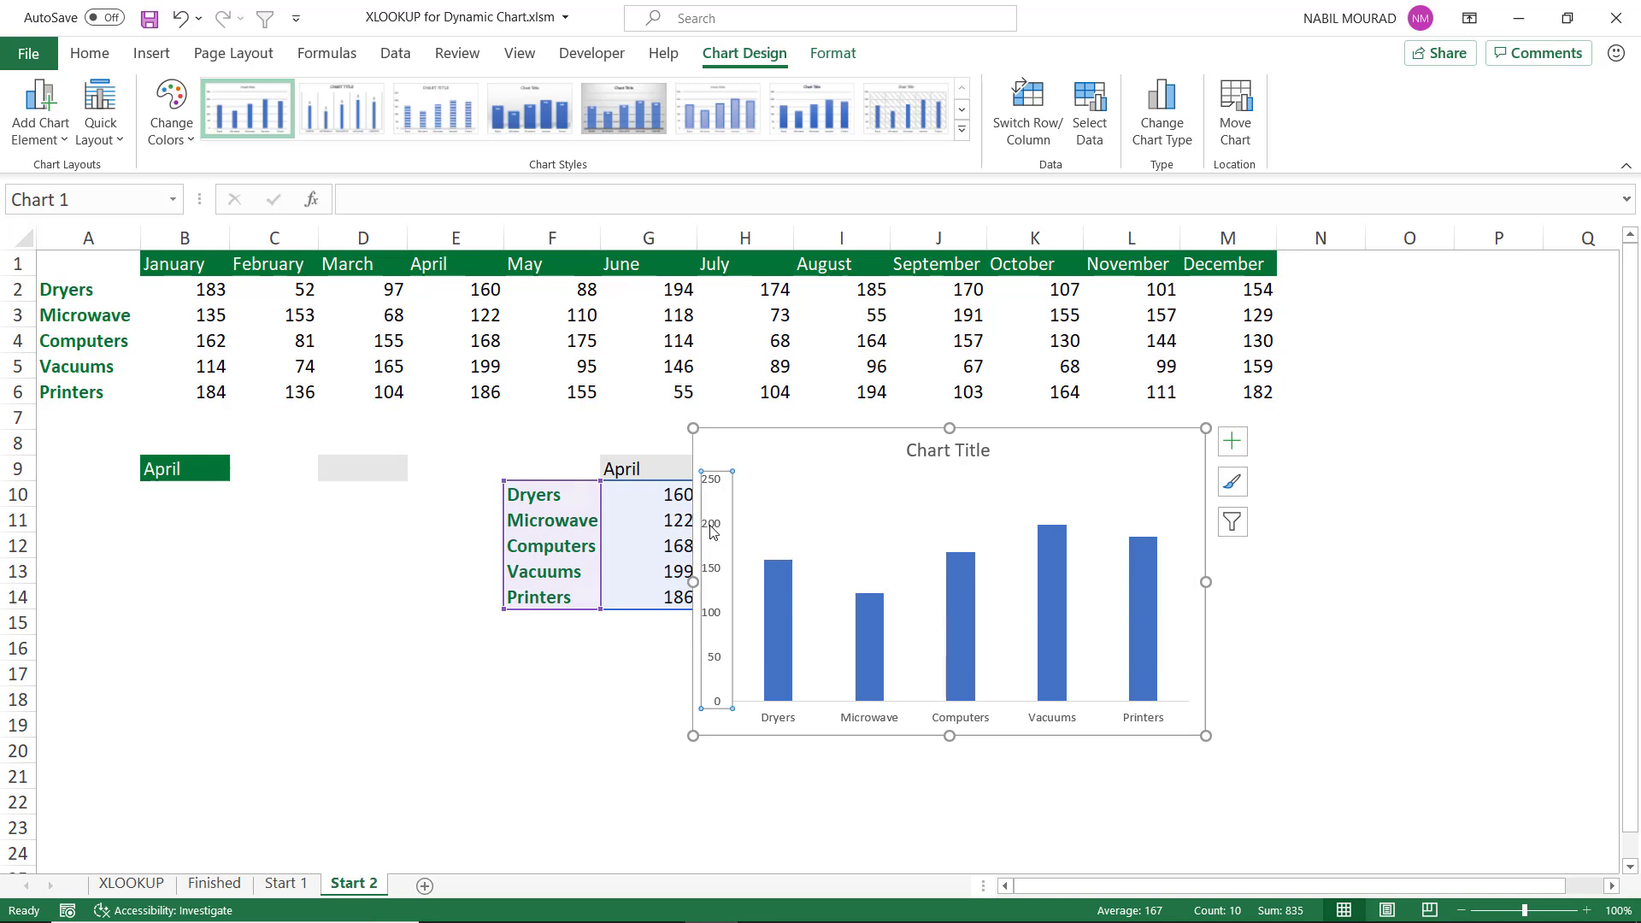
pyautogui.press('Delete')
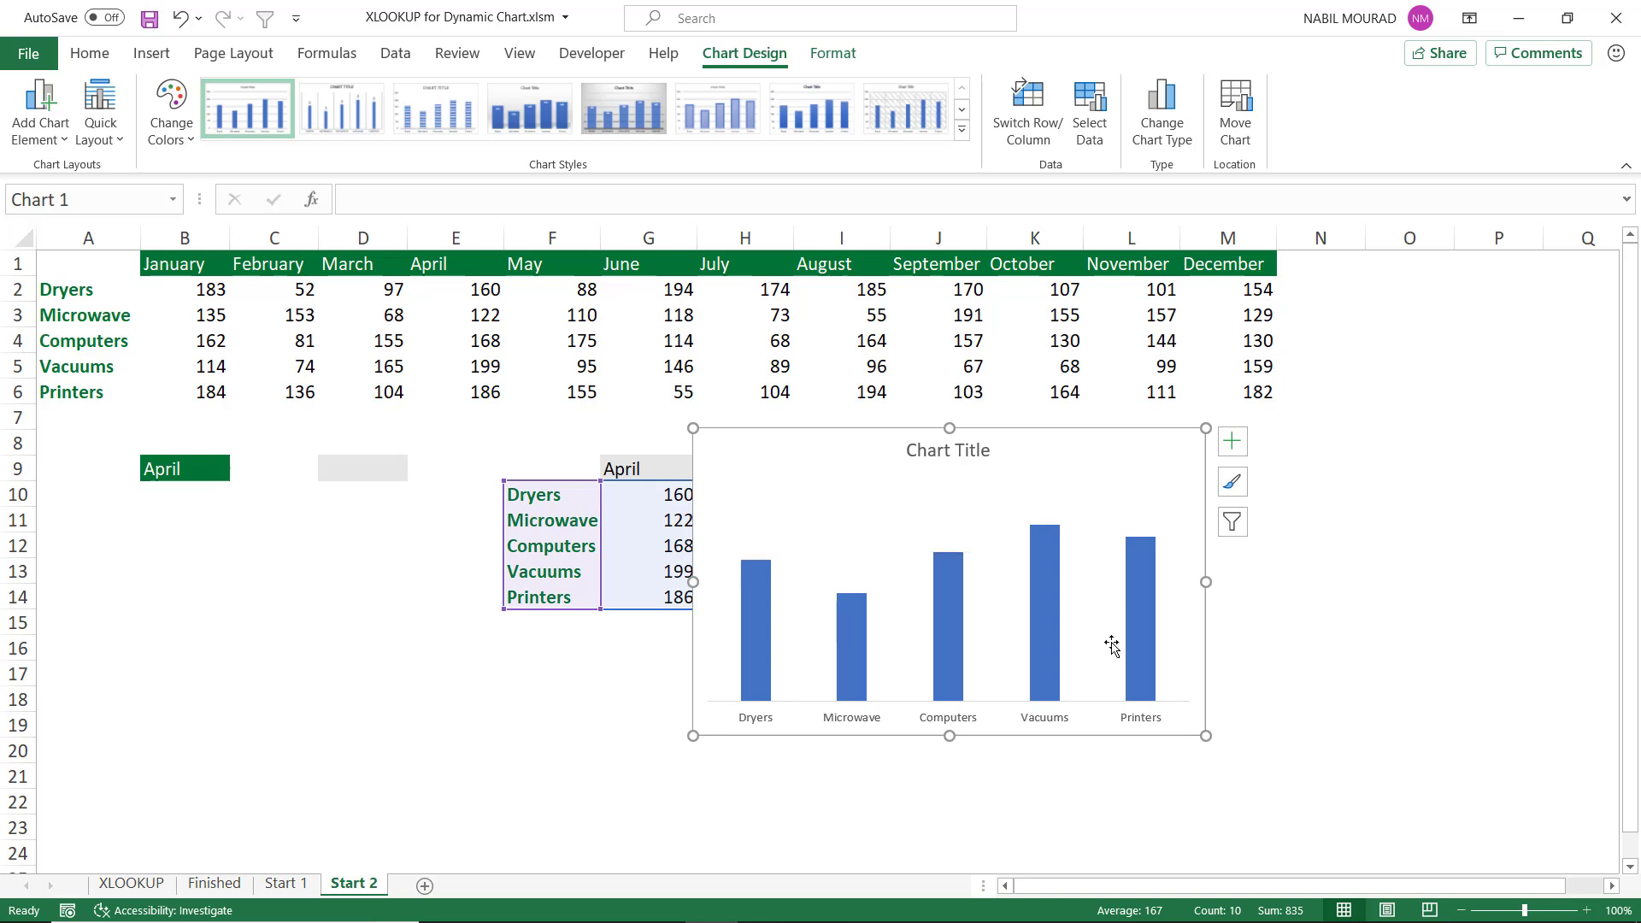
# - Set the chart columns' gap width to 135% and vary their fill colors by point
pyautogui.click(1142, 607)
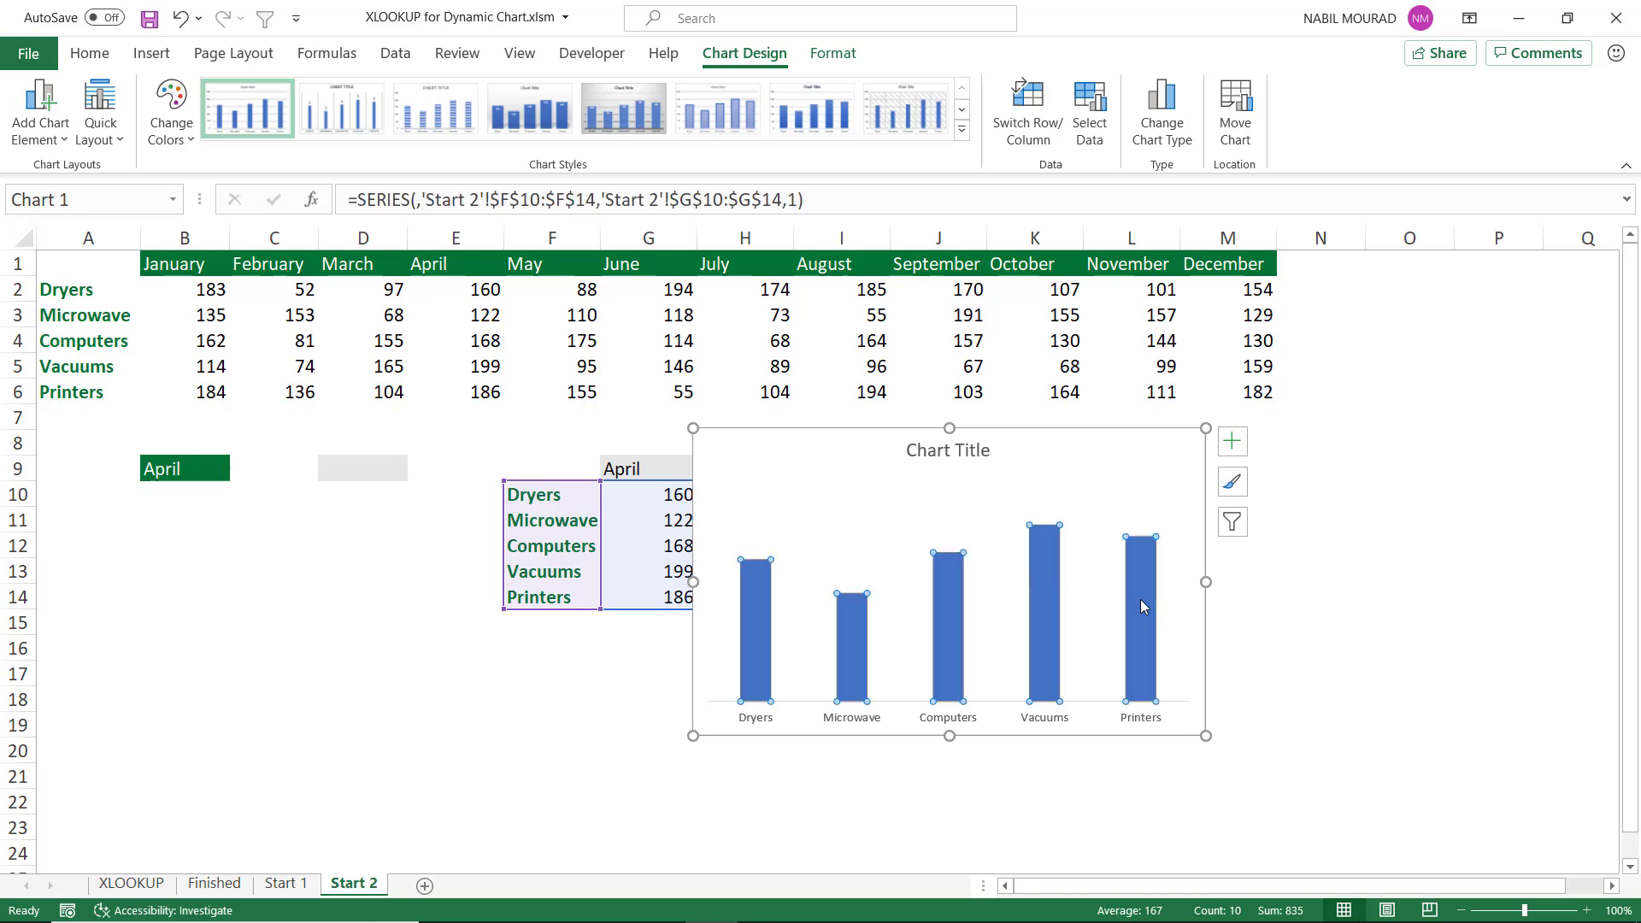
pyautogui.hotkey('ctrl', '1')
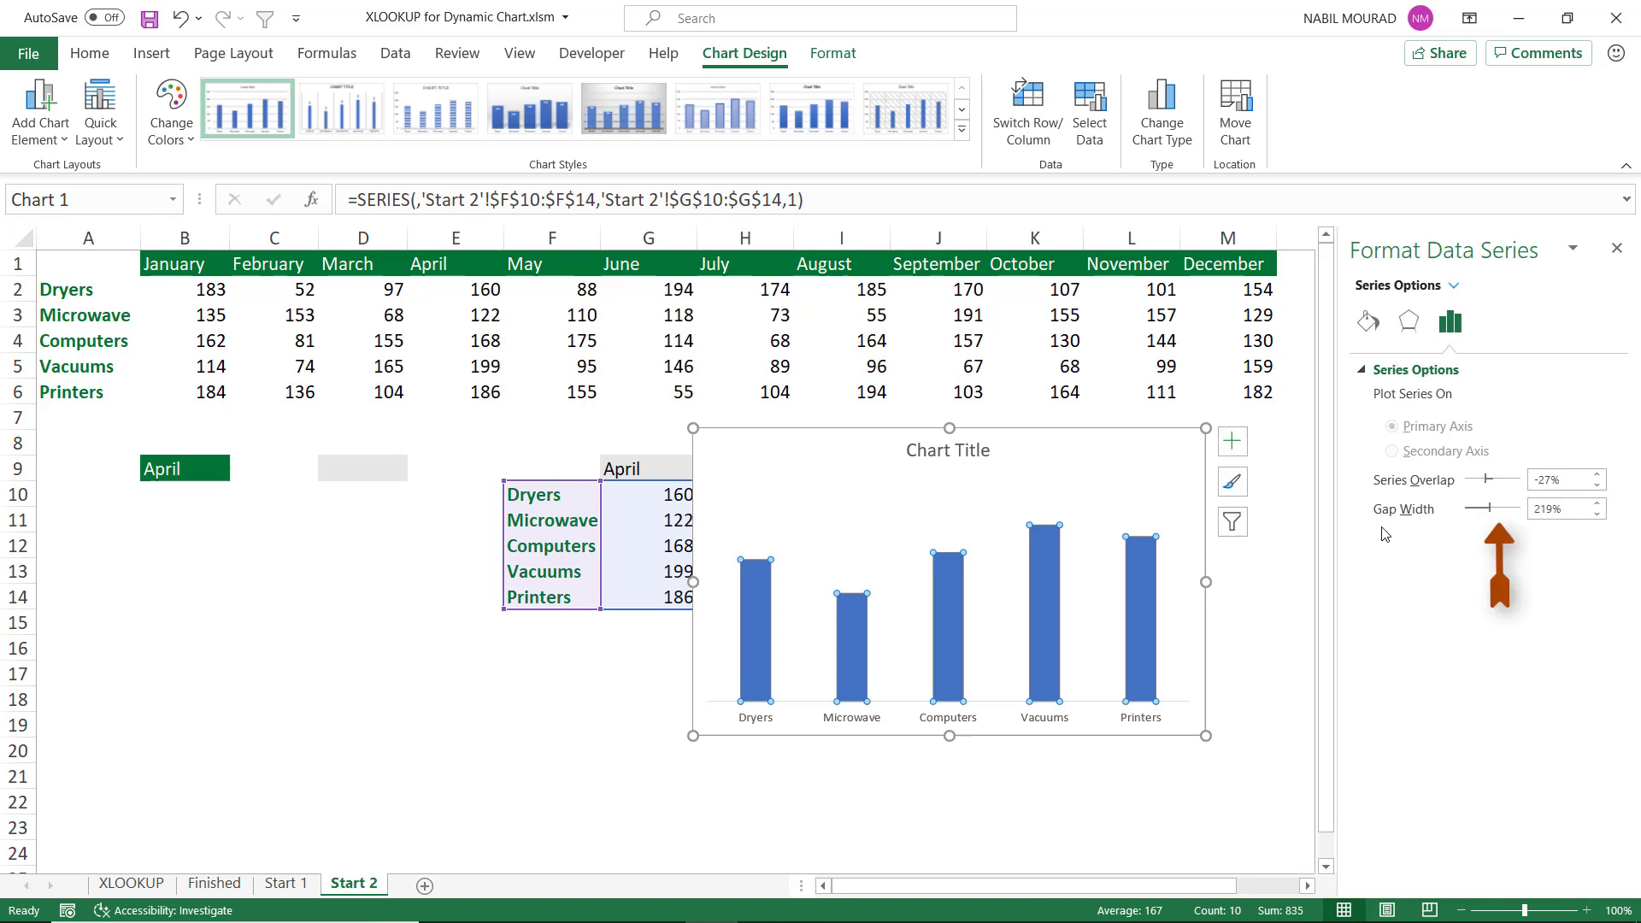
pyautogui.moveTo(1488, 513); pyautogui.dragTo(1481, 512)
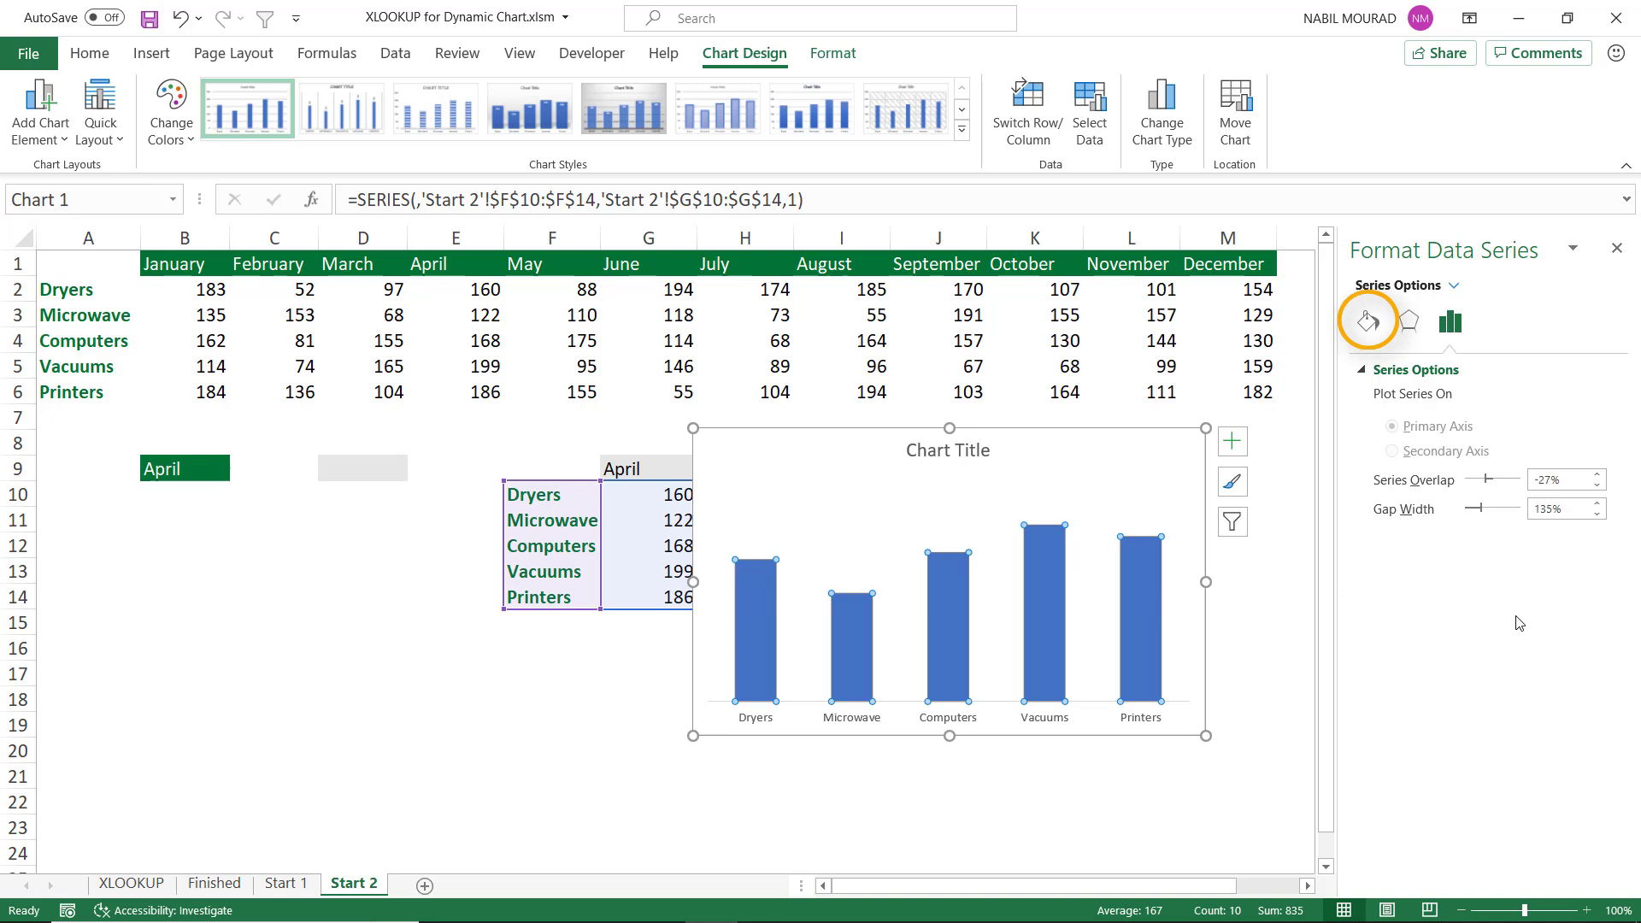
pyautogui.click(1368, 323)
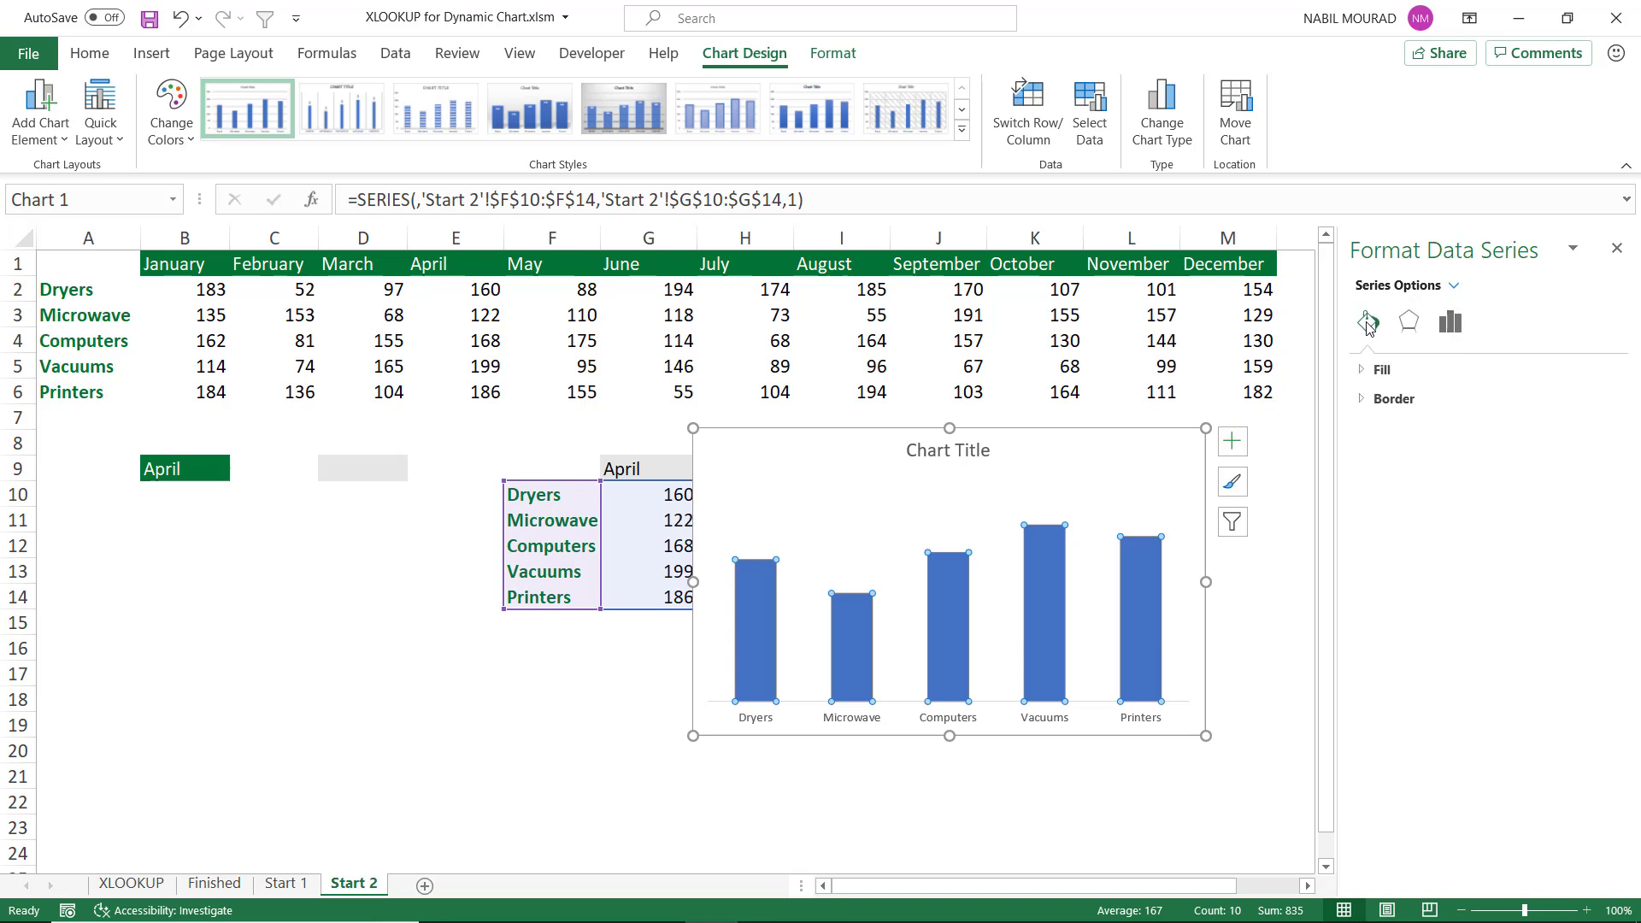
pyautogui.click(1361, 374)
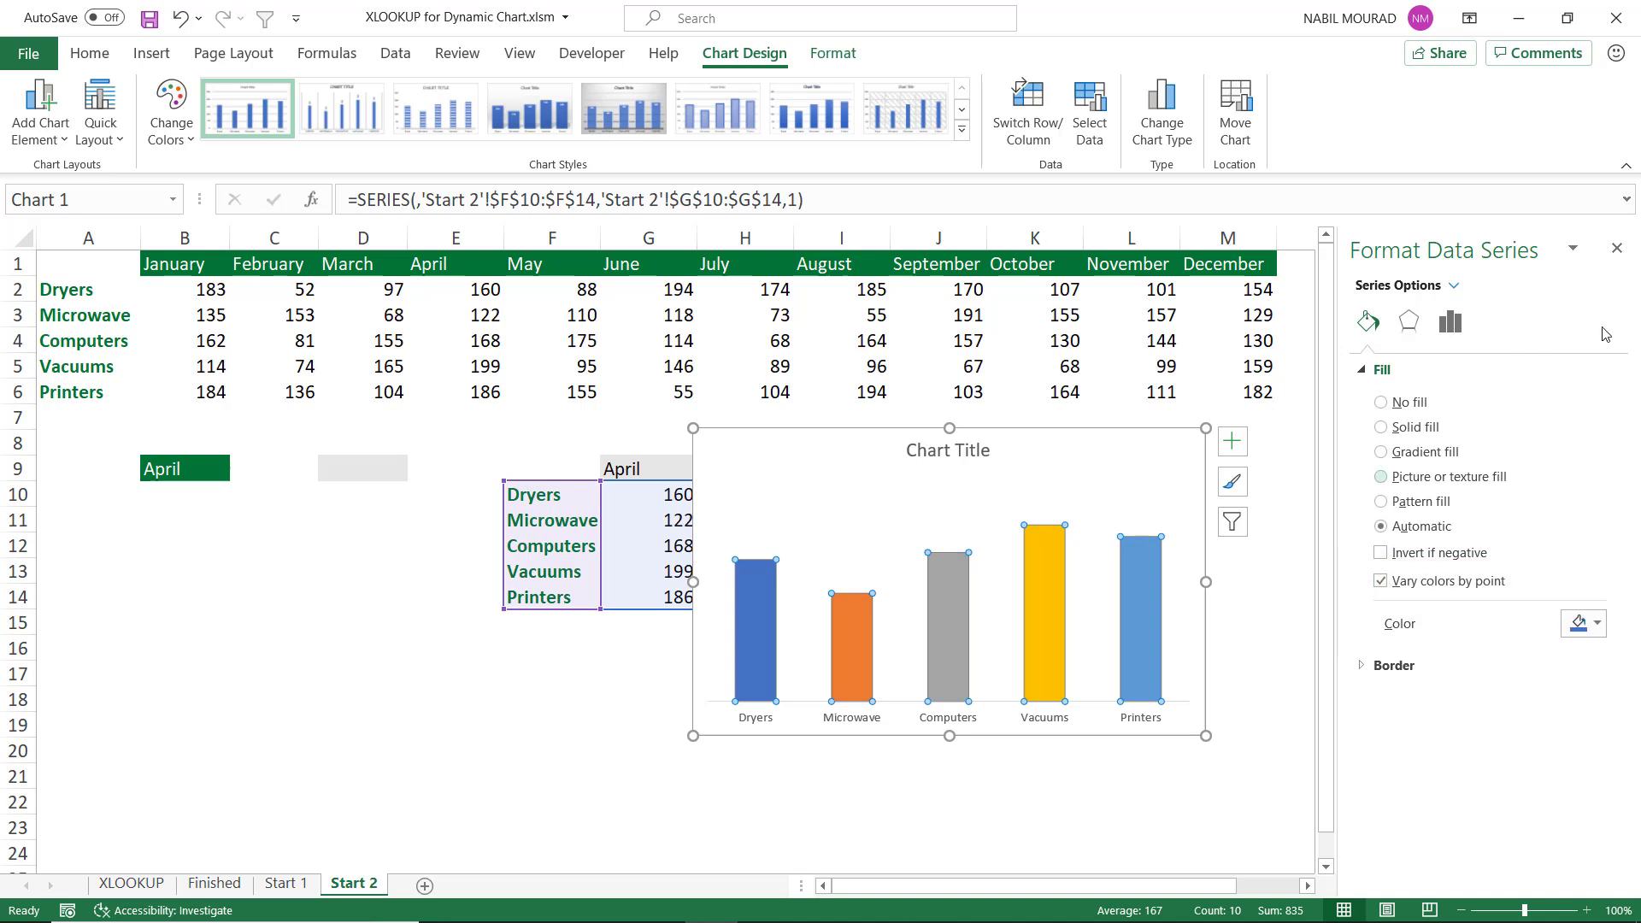
pyautogui.click(1617, 248)
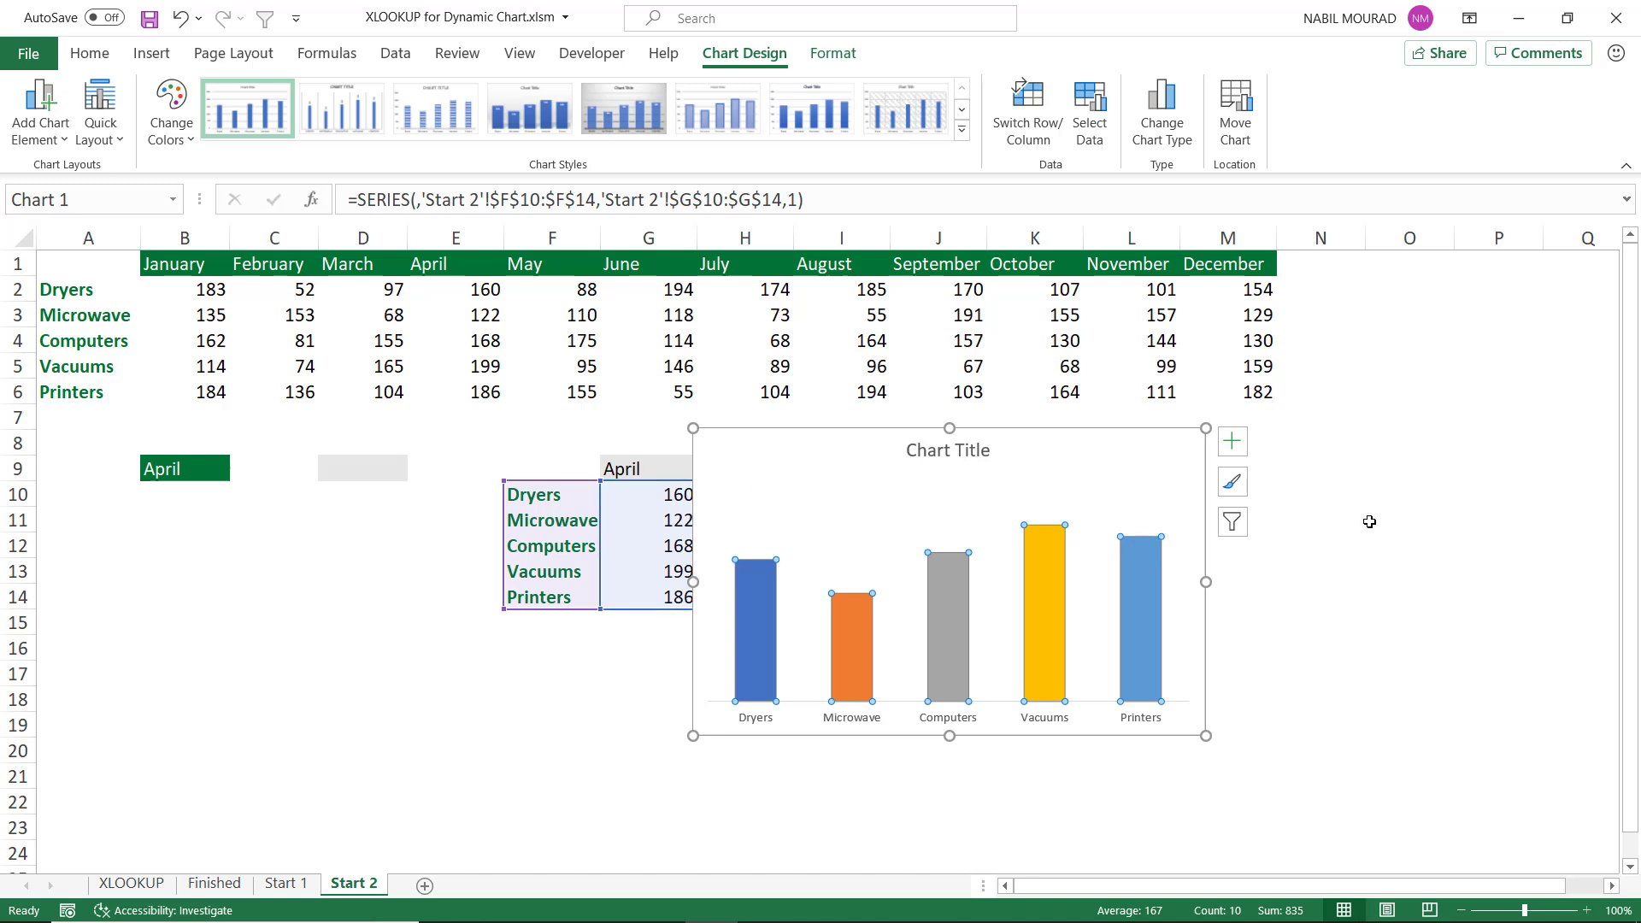
# - Add data labels to the chart columns and format them as 11 pt bold
pyautogui.click(1232, 447)
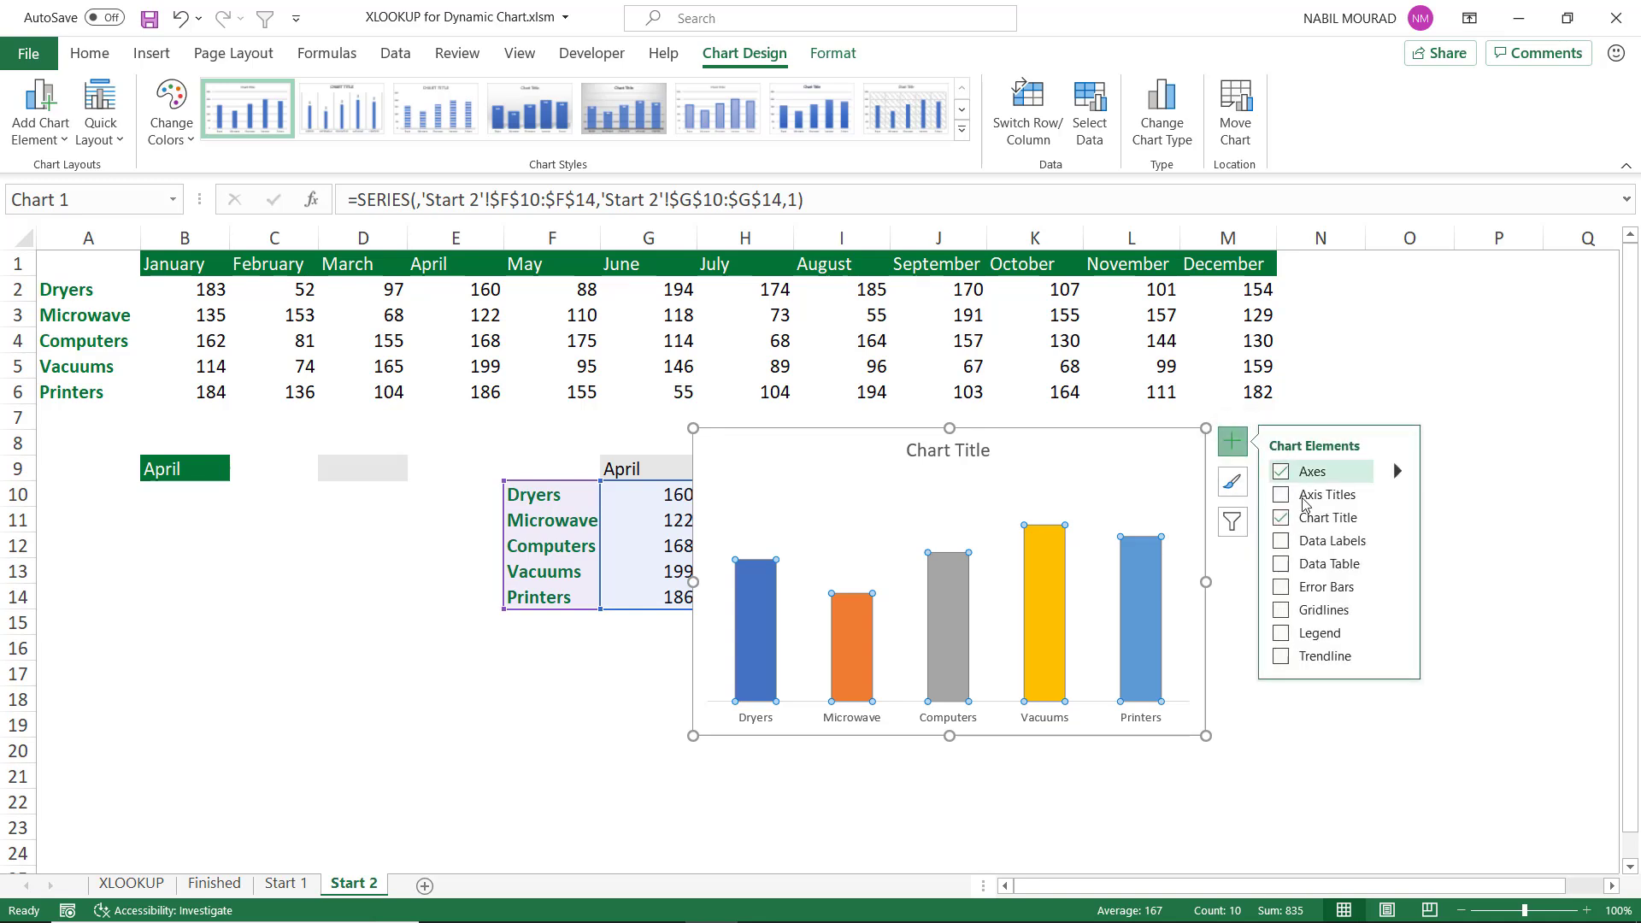
pyautogui.click(1282, 542)
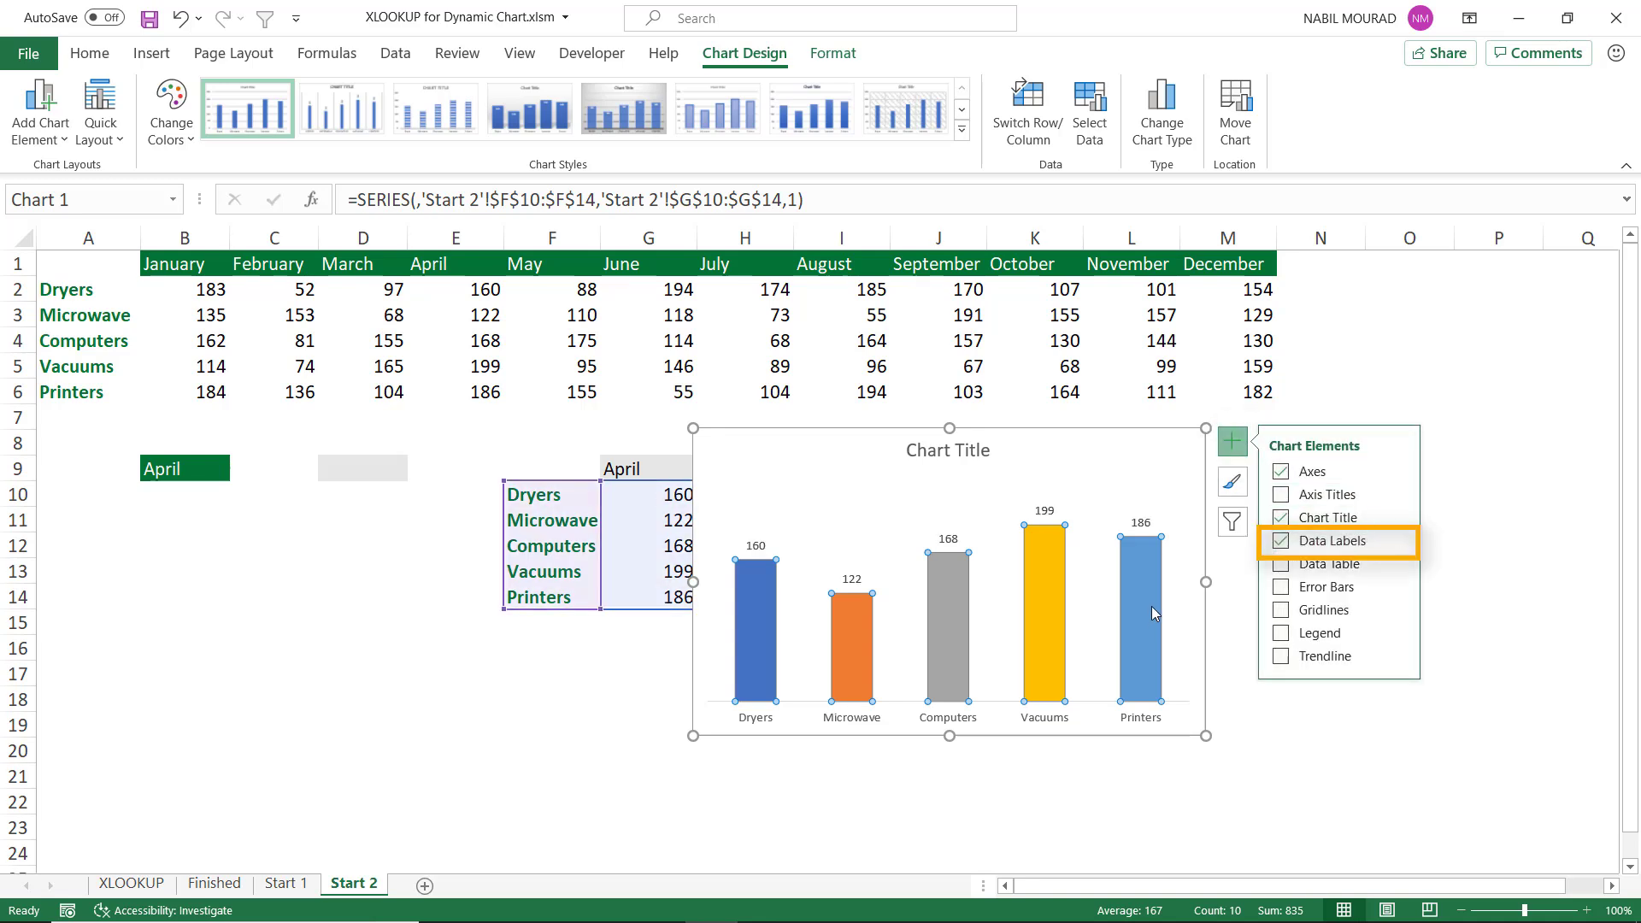
pyautogui.click(1138, 523)
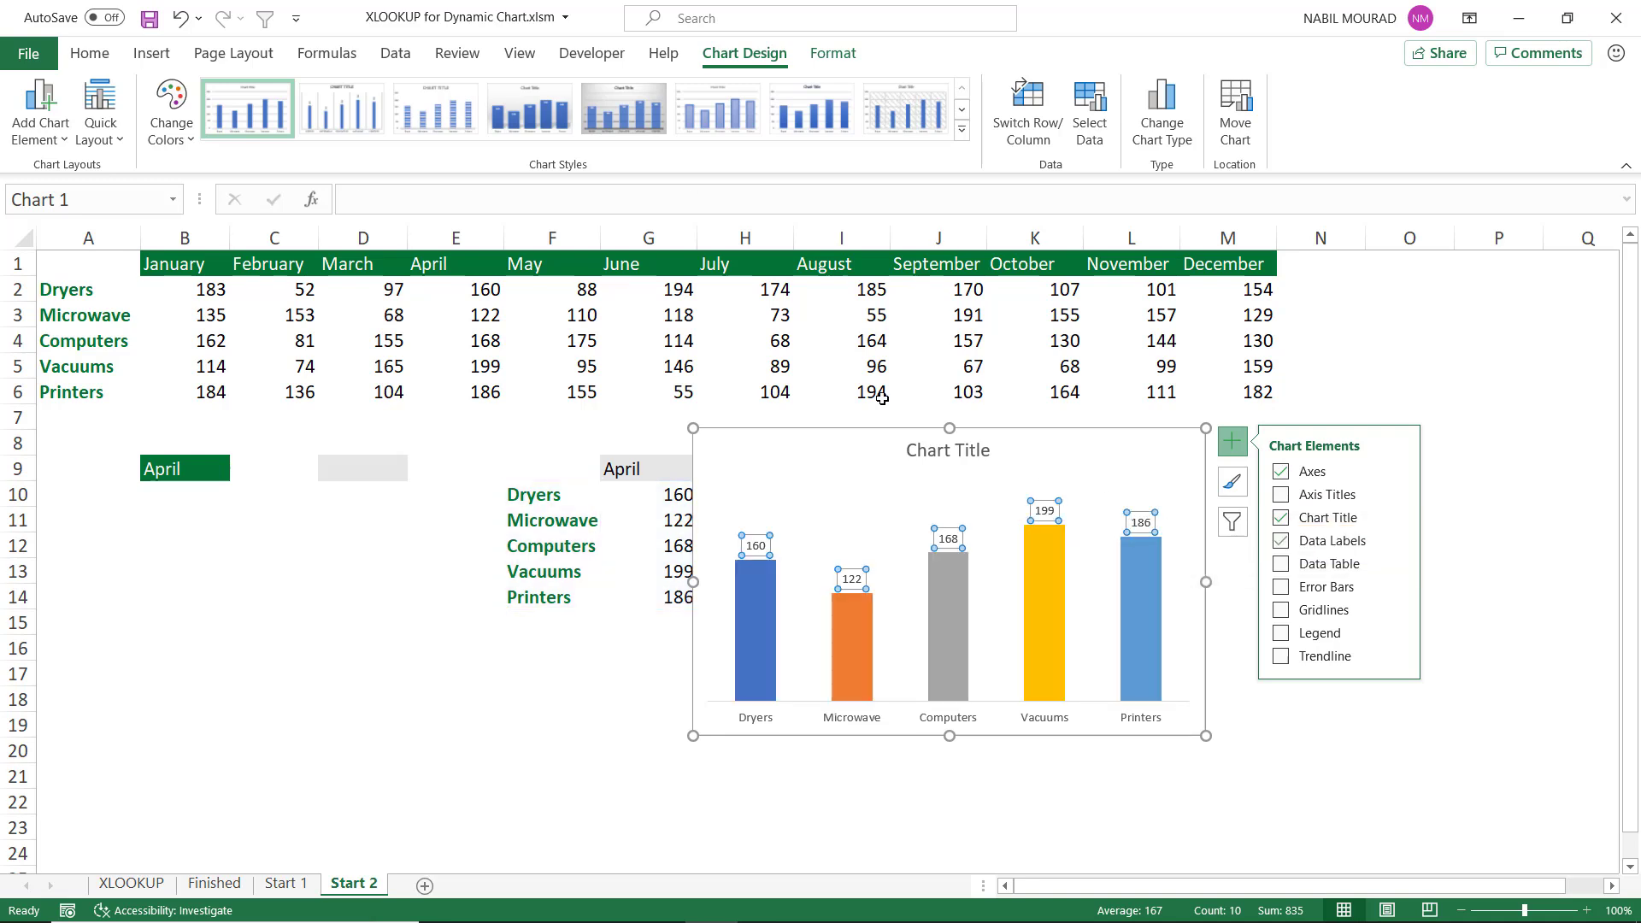
pyautogui.click(89, 53)
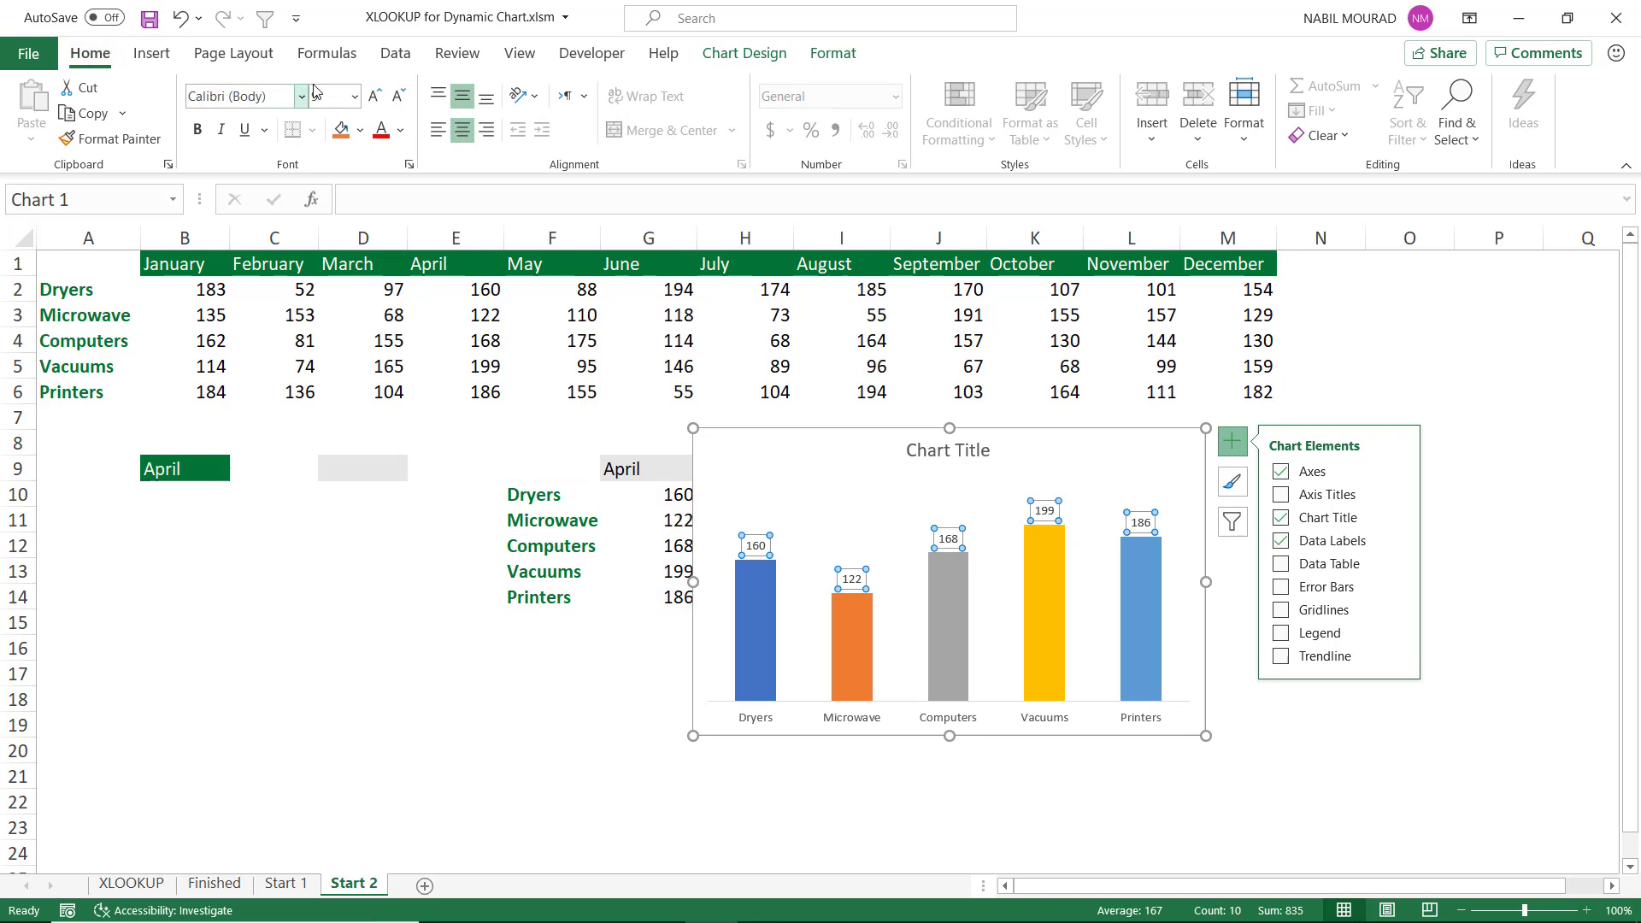
pyautogui.click(373, 97)
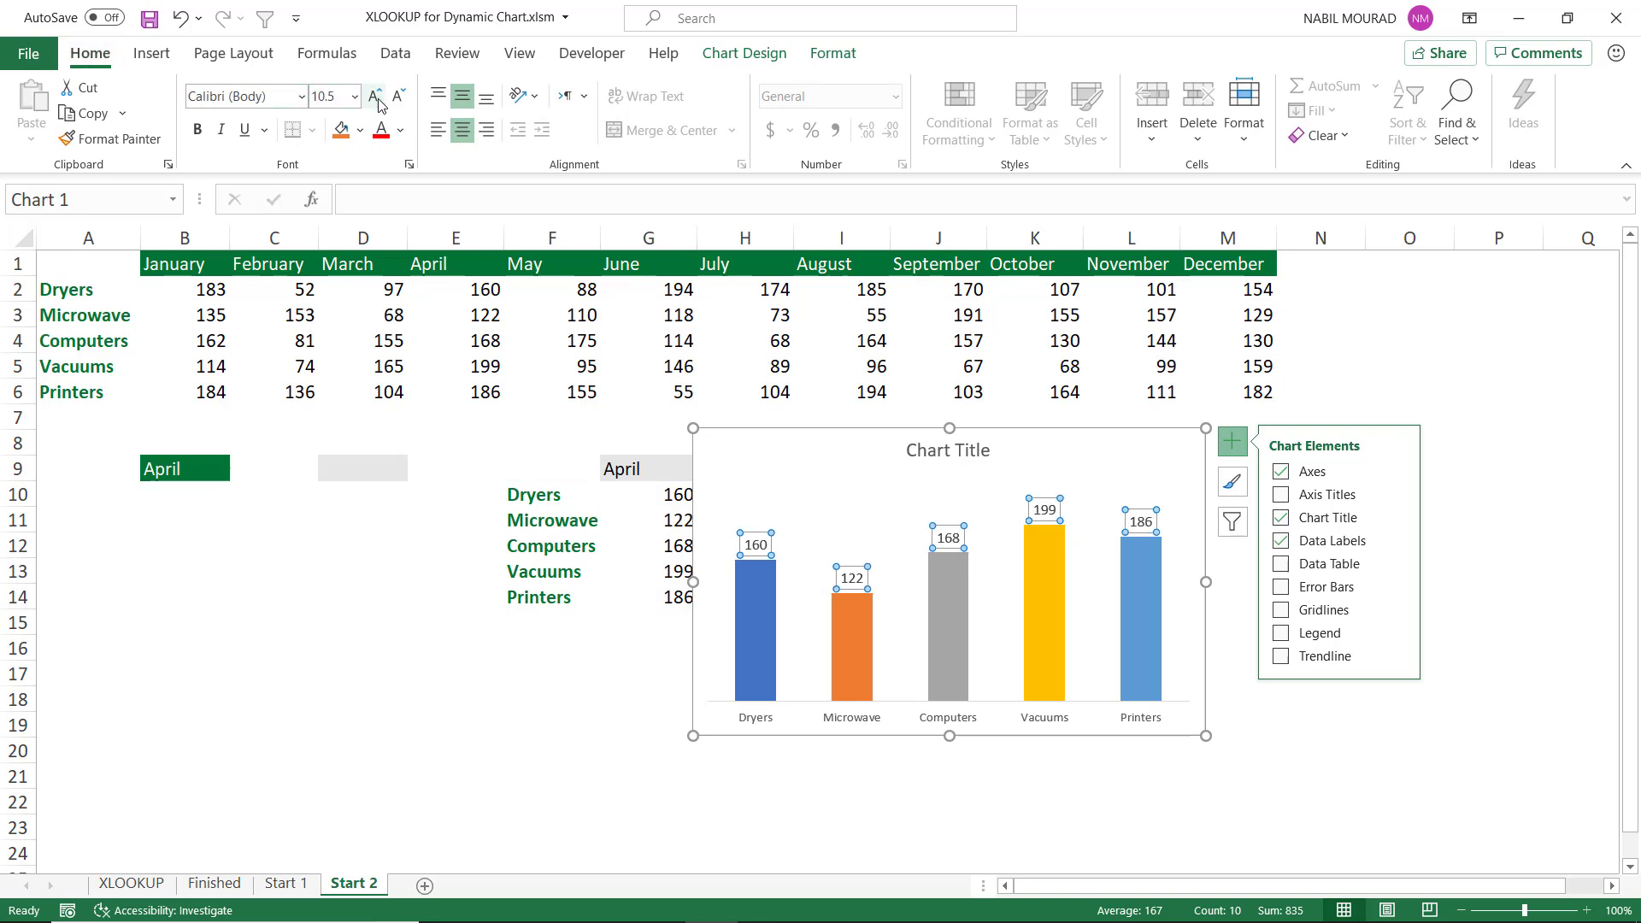
pyautogui.click(198, 130)
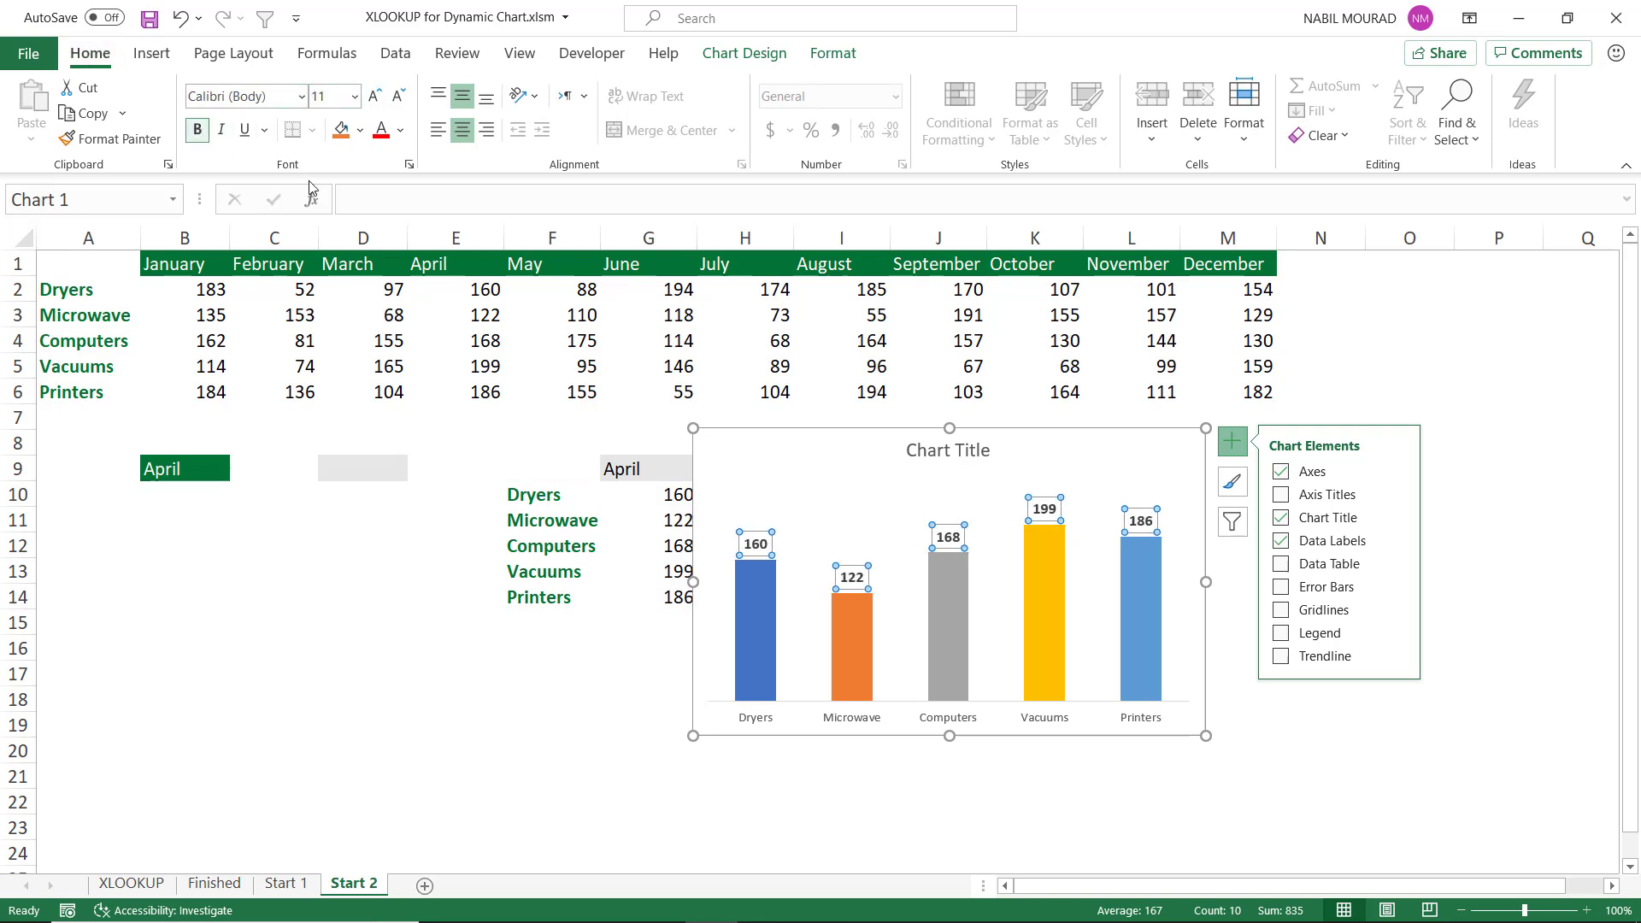
# - Format the product names on the horizontal category axis as 11 pt bold
pyautogui.click(1146, 721)
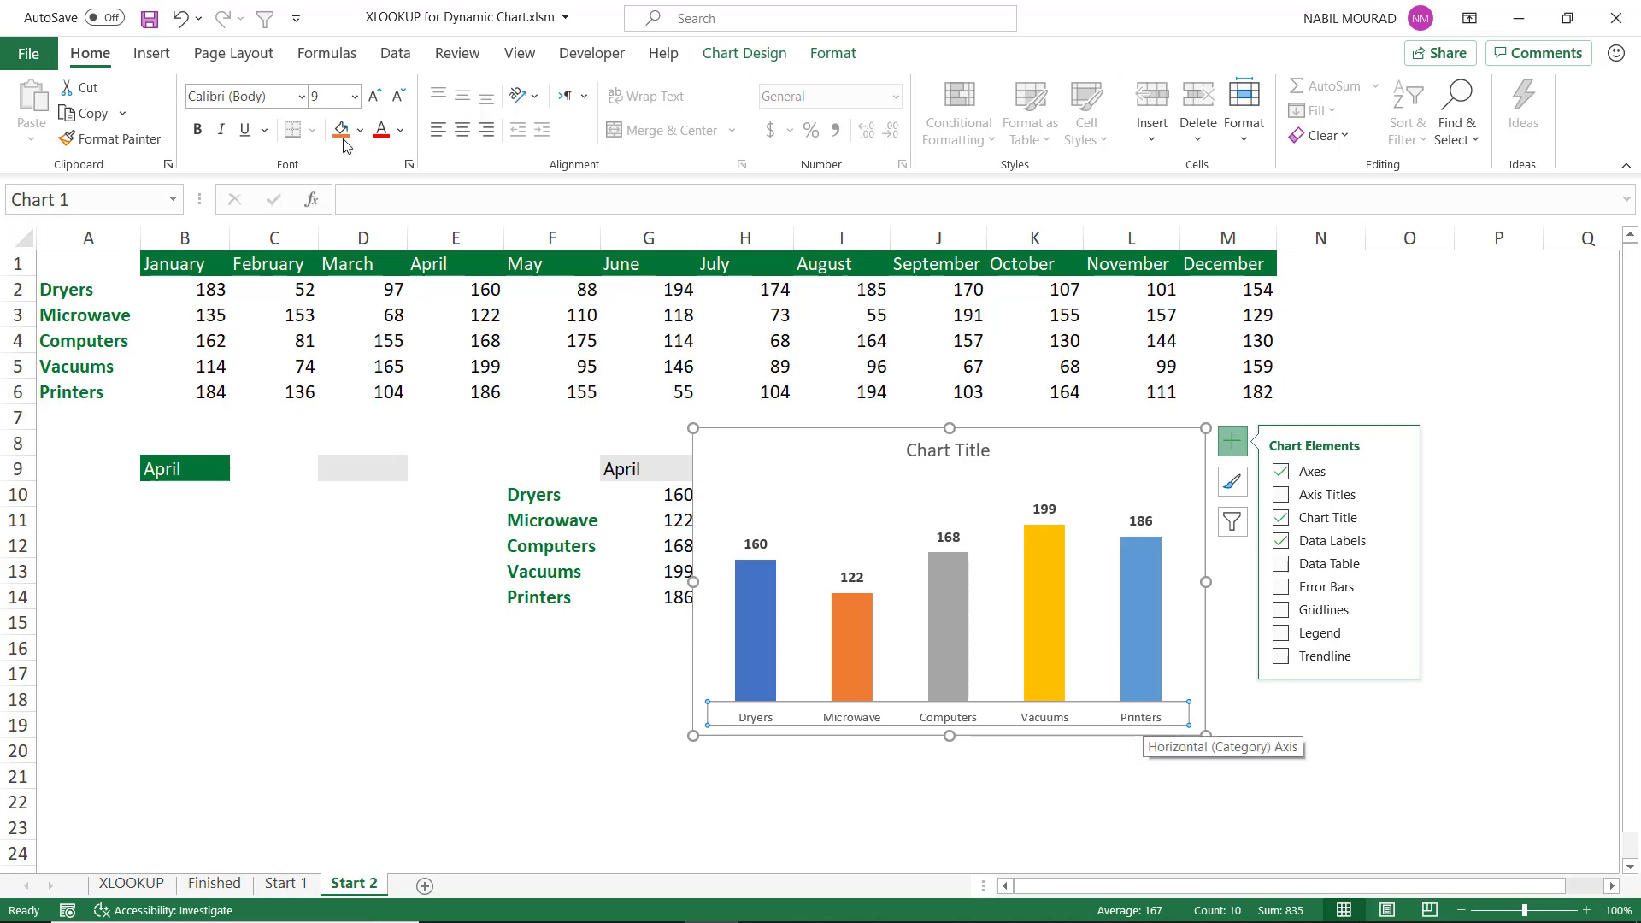
pyautogui.click(374, 96)
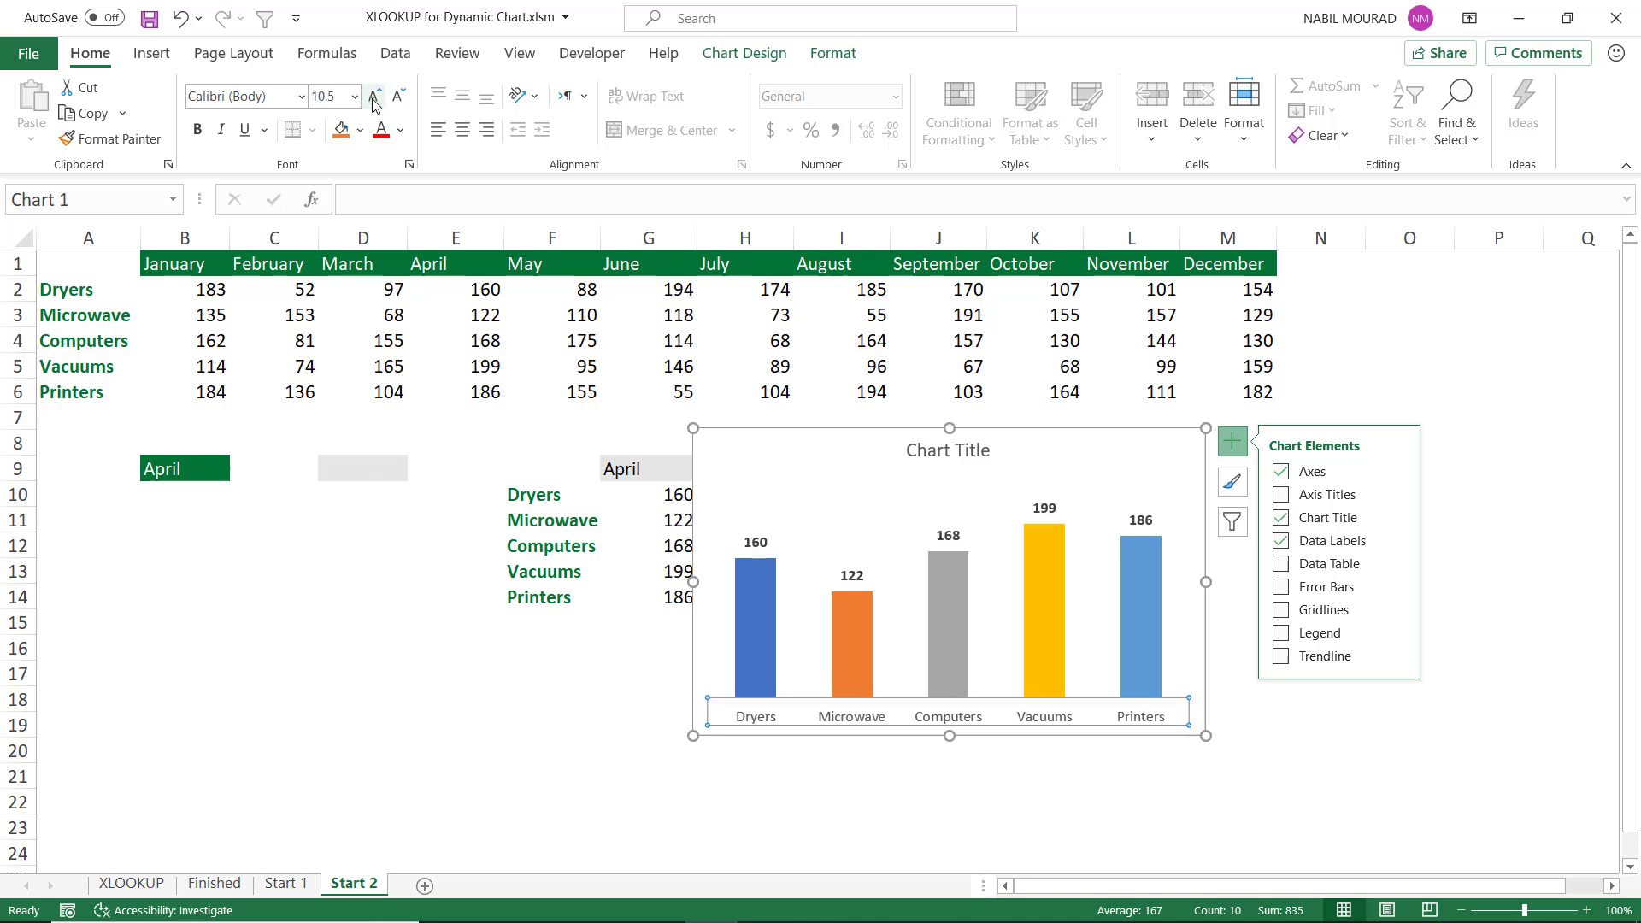
pyautogui.click(374, 96)
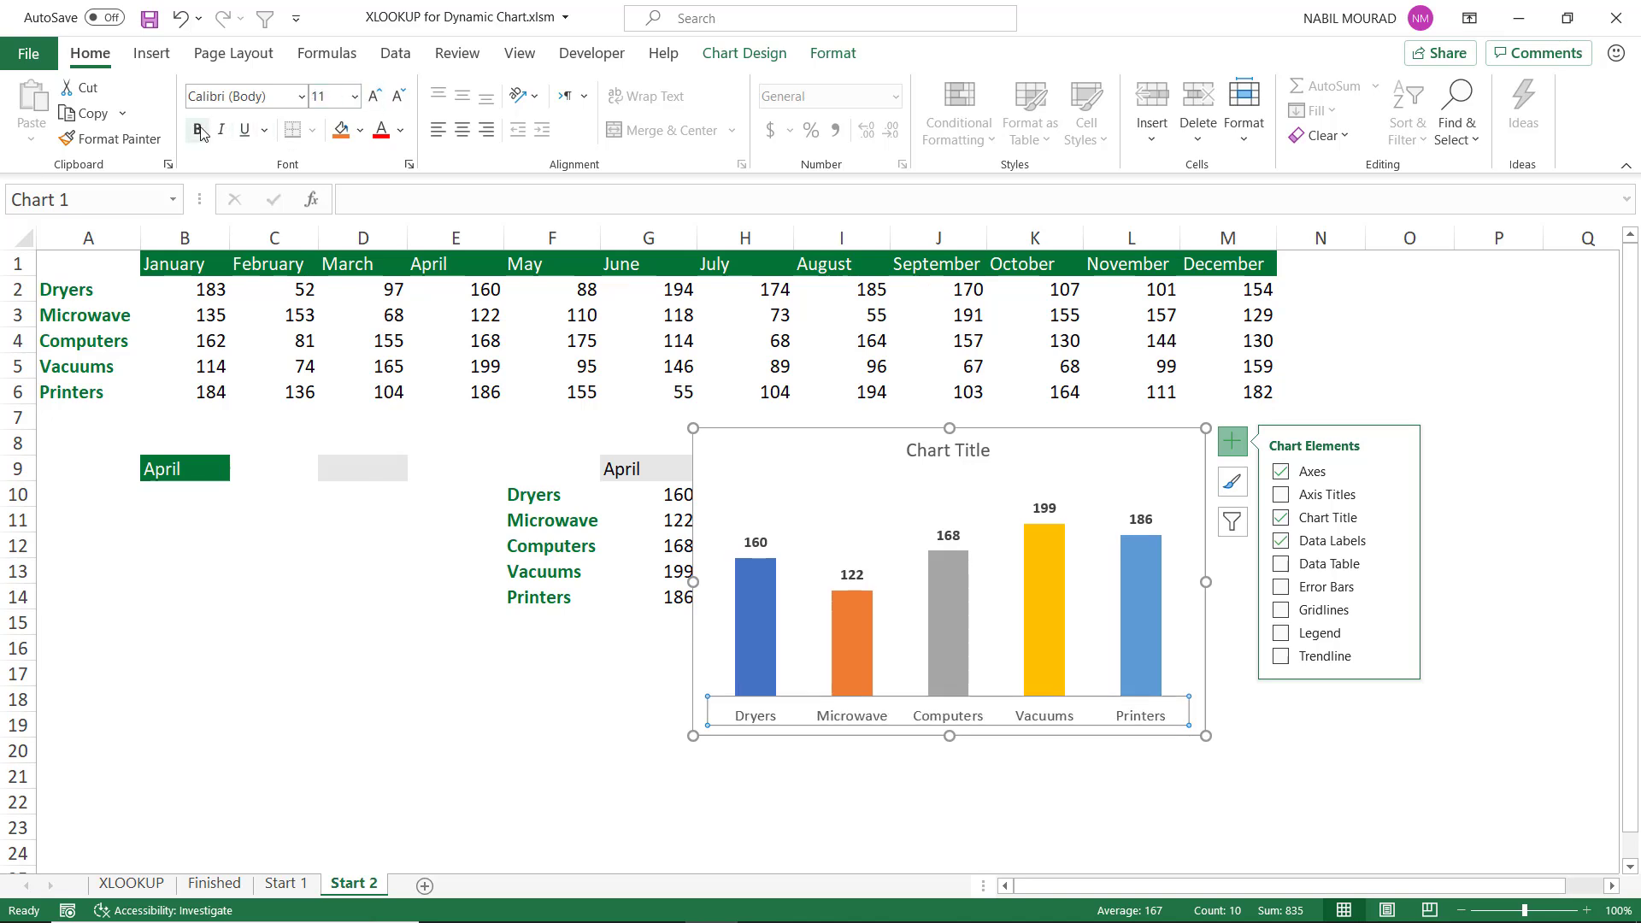
pyautogui.click(198, 130)
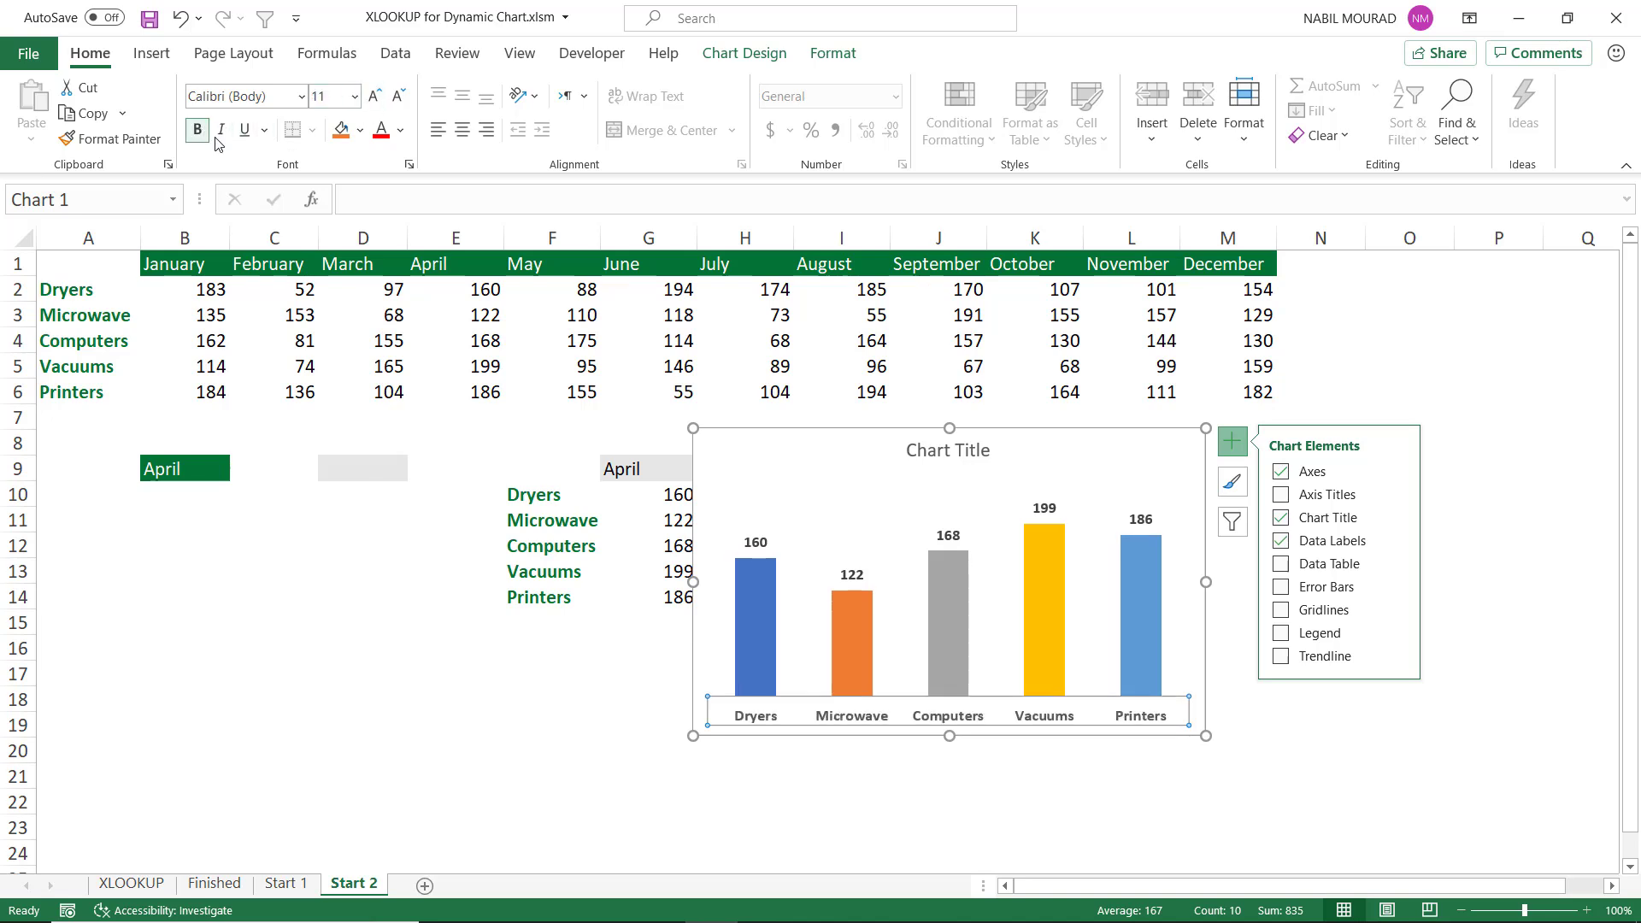
# - Apply the first Bevel shape effect to the chart columns and move the chart clear of the values in G9:G14
pyautogui.click(1151, 591)
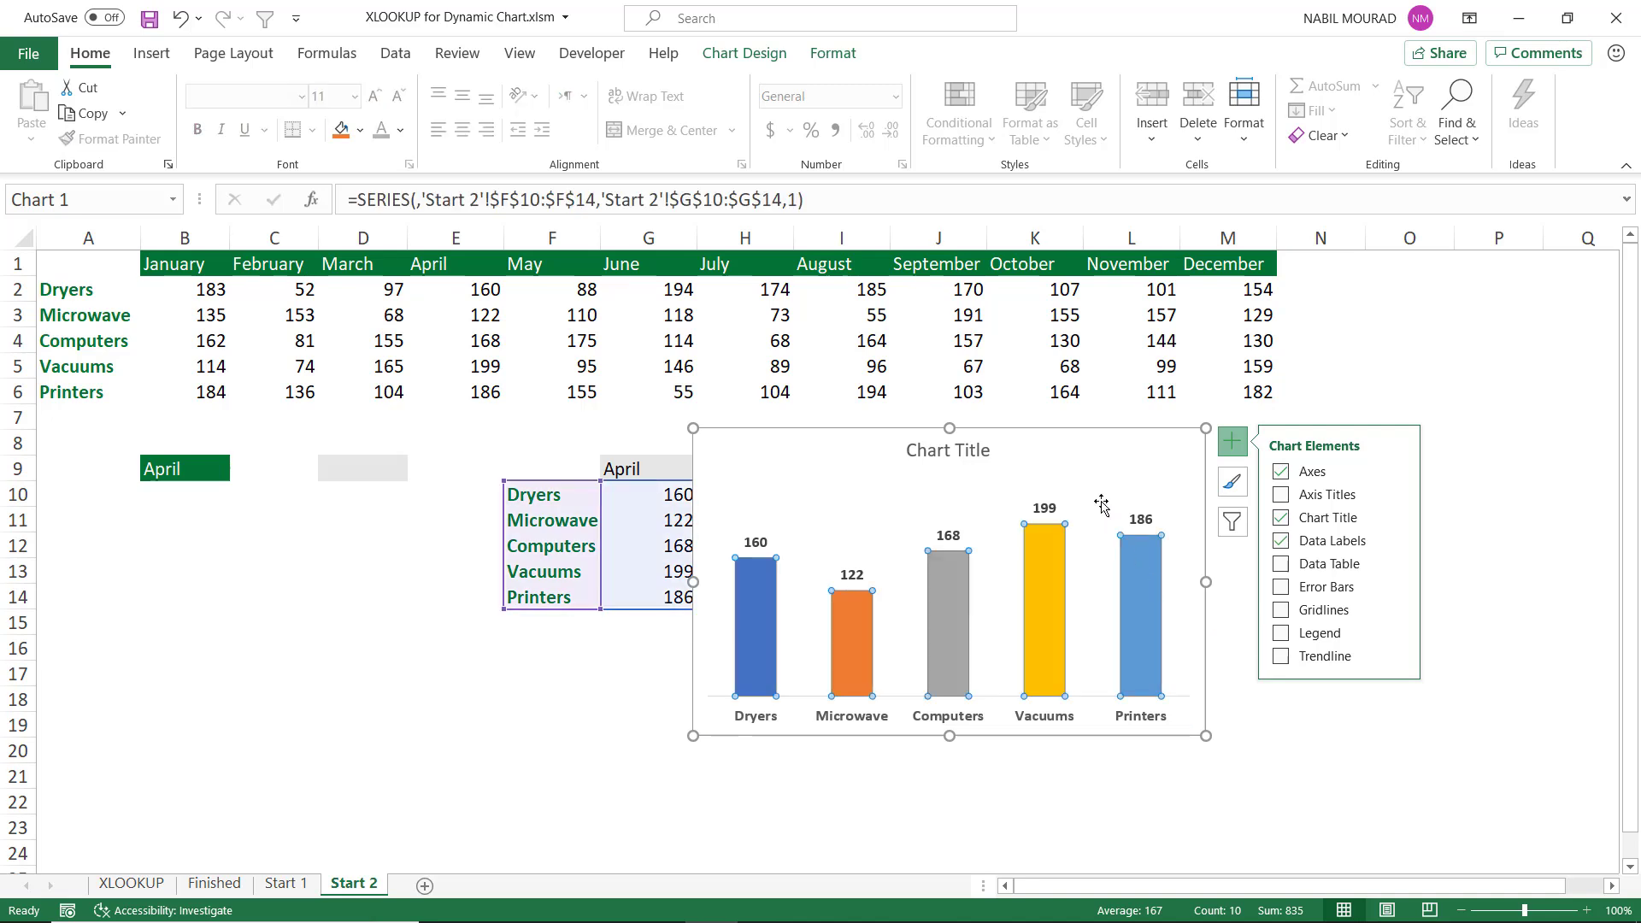
pyautogui.click(833, 55)
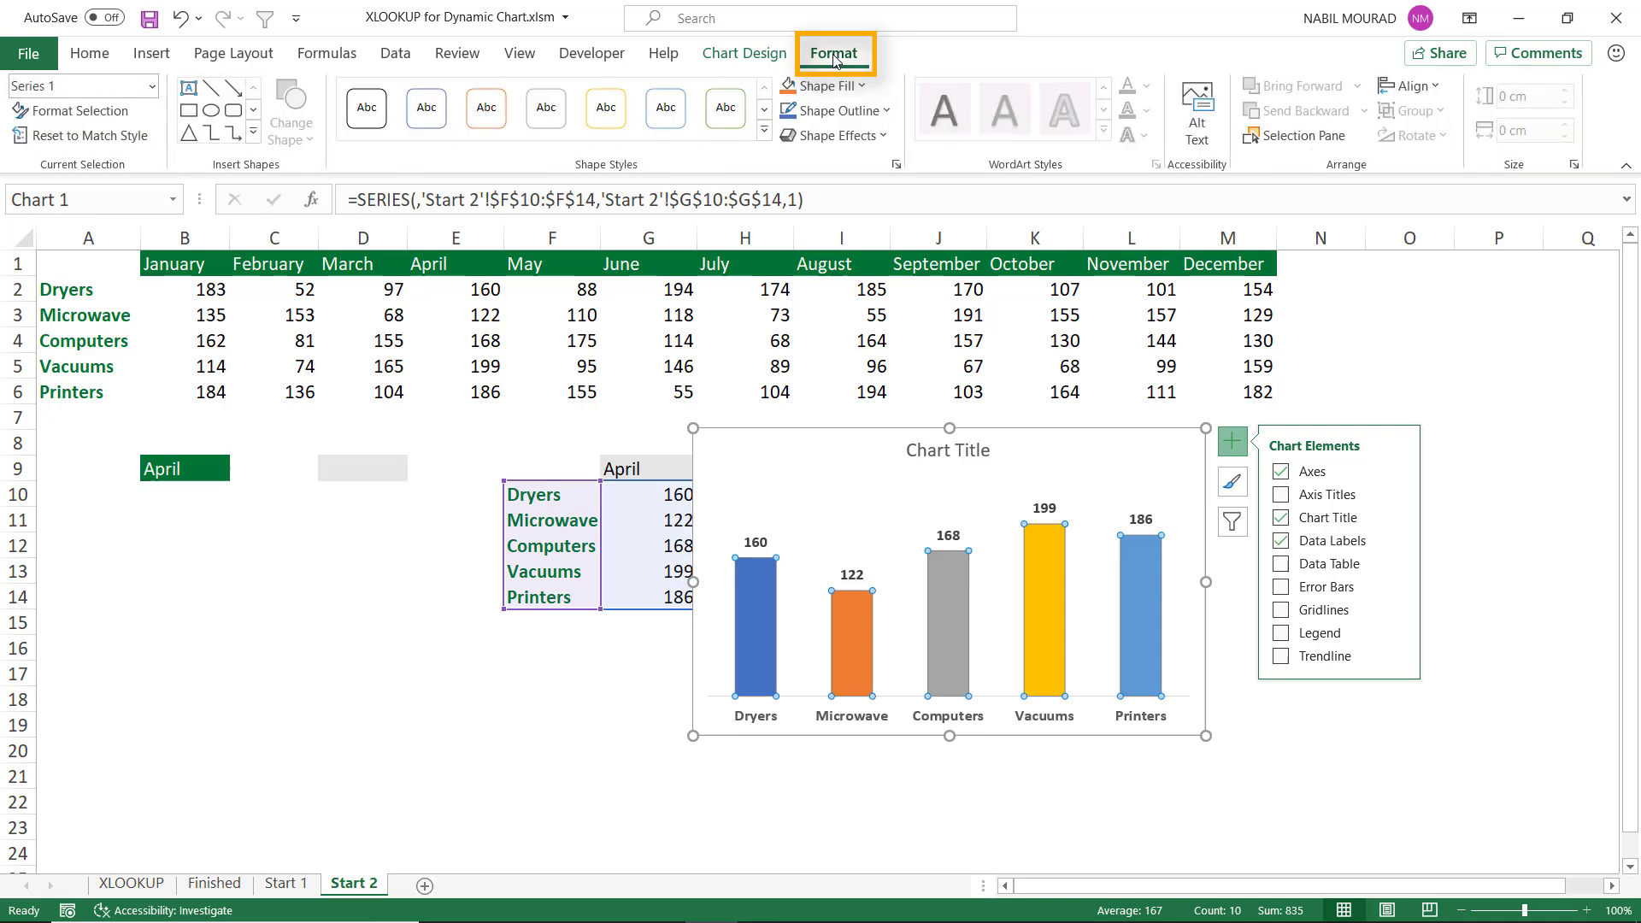
pyautogui.click(889, 142)
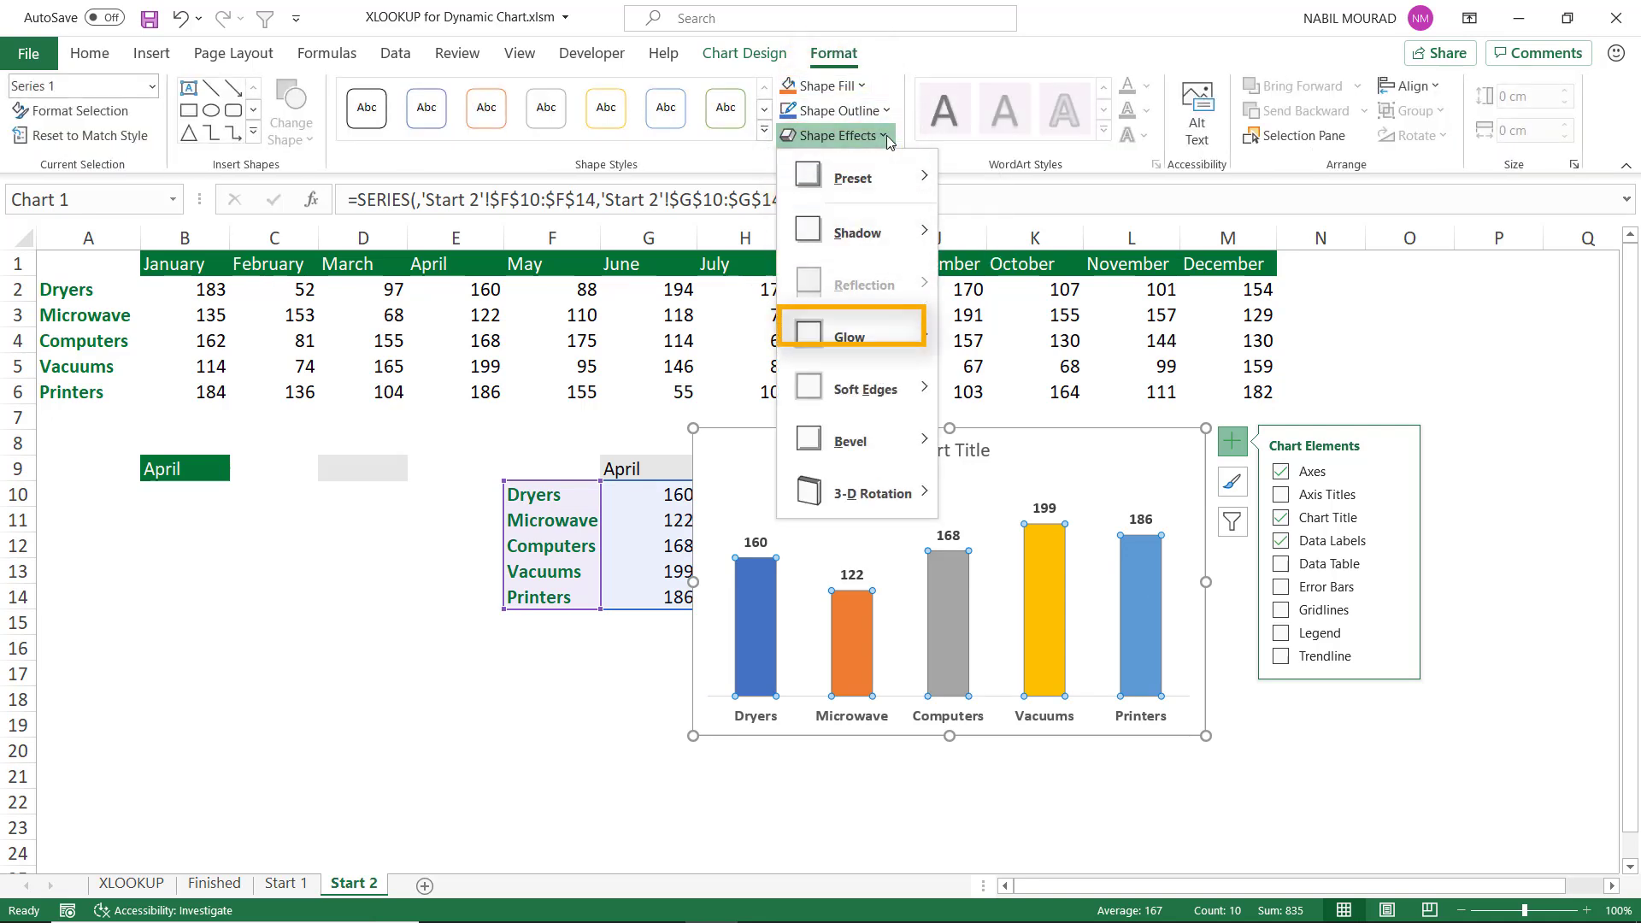
pyautogui.moveTo(852, 428)
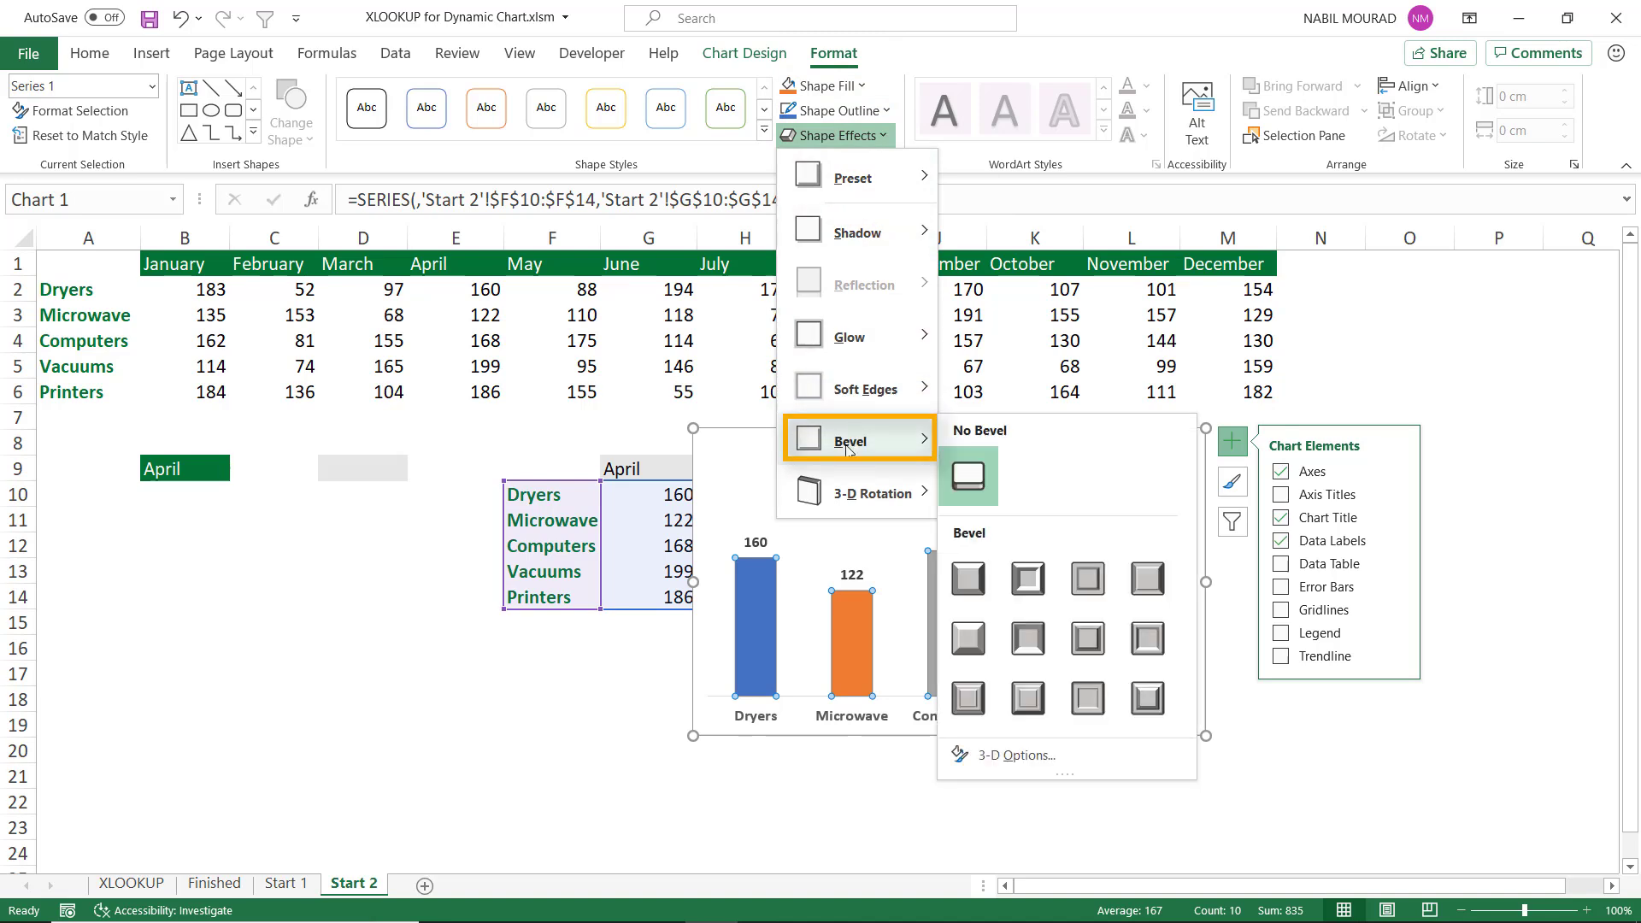
pyautogui.click(965, 586)
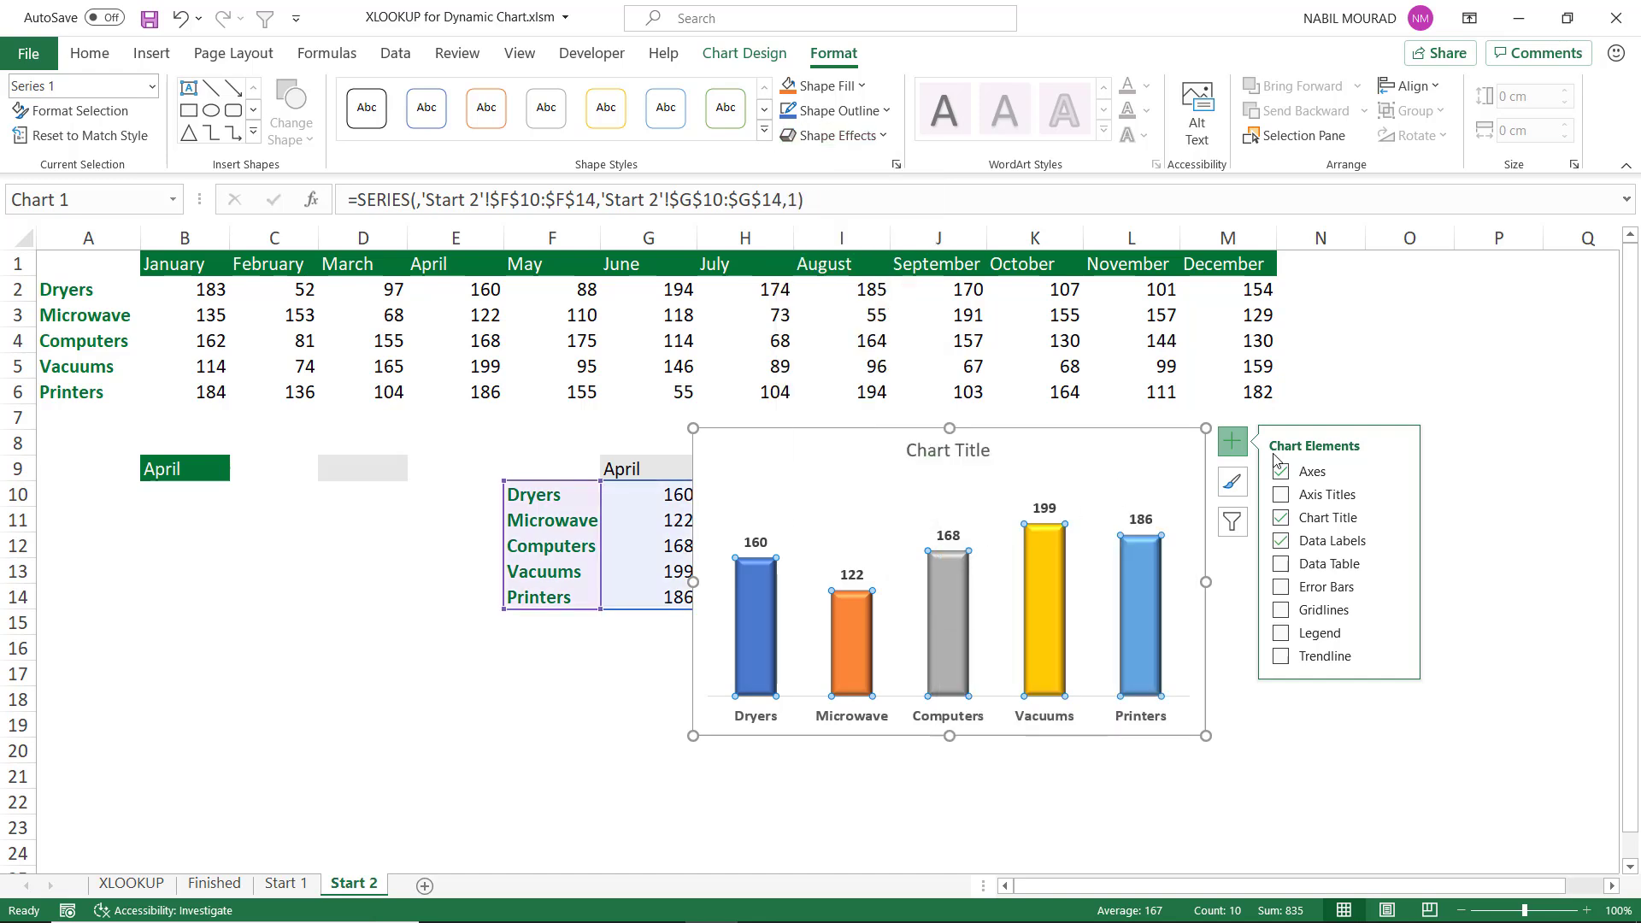
pyautogui.moveTo(1197, 498); pyautogui.dragTo(1253, 483)
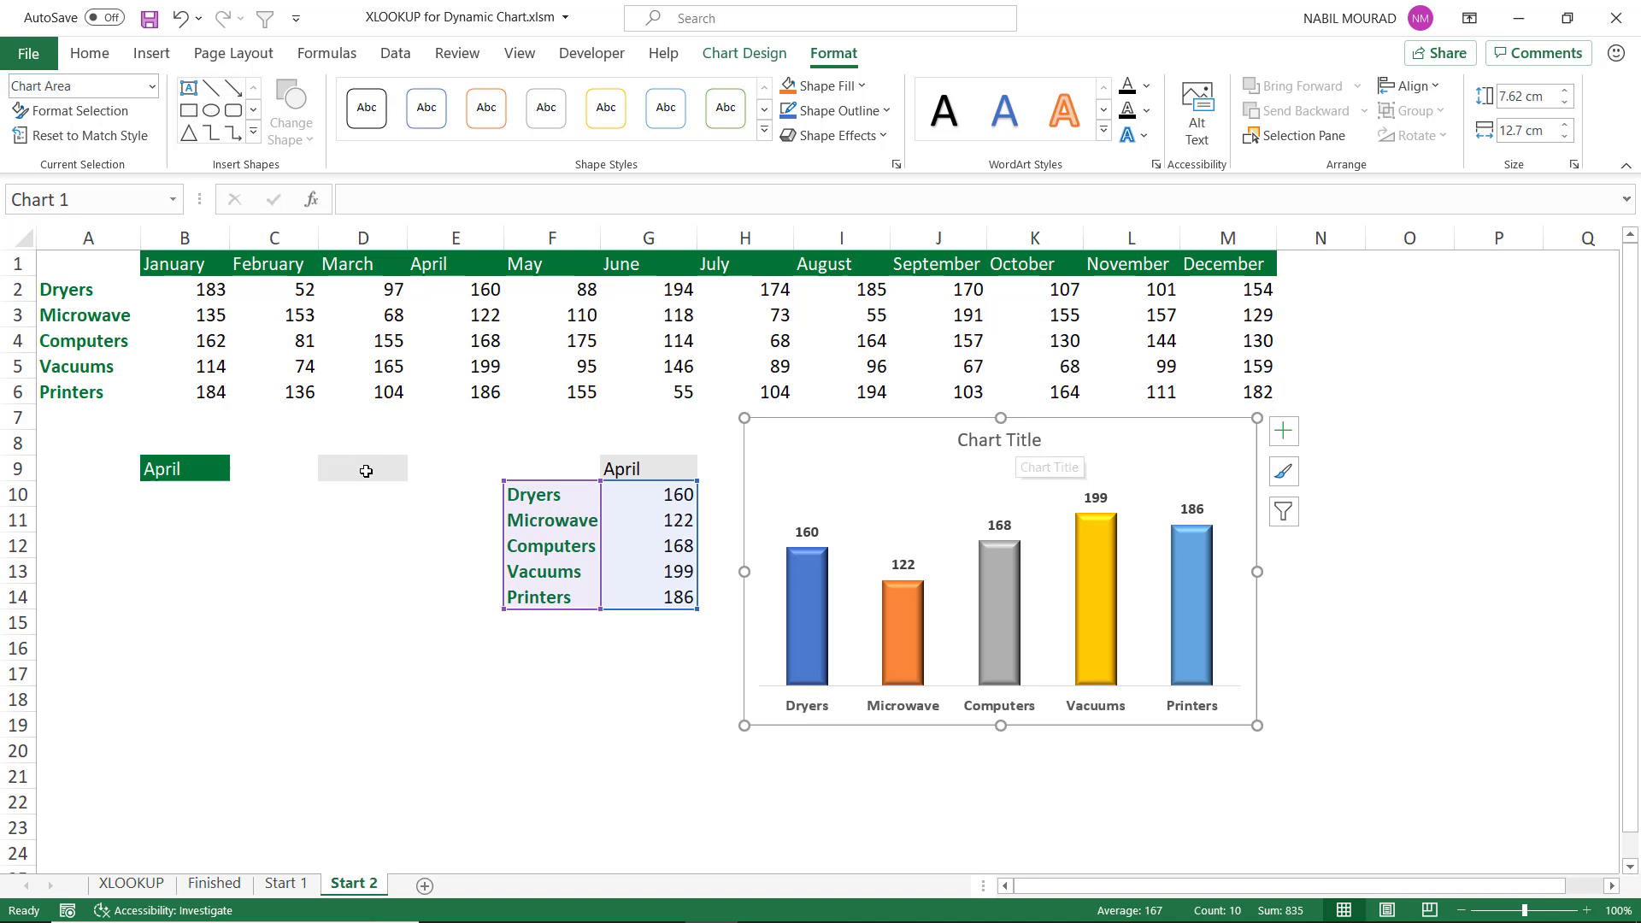
# - Enter the formula ="Total Sales For "&G9 in cell D9
pyautogui.click(366, 471)
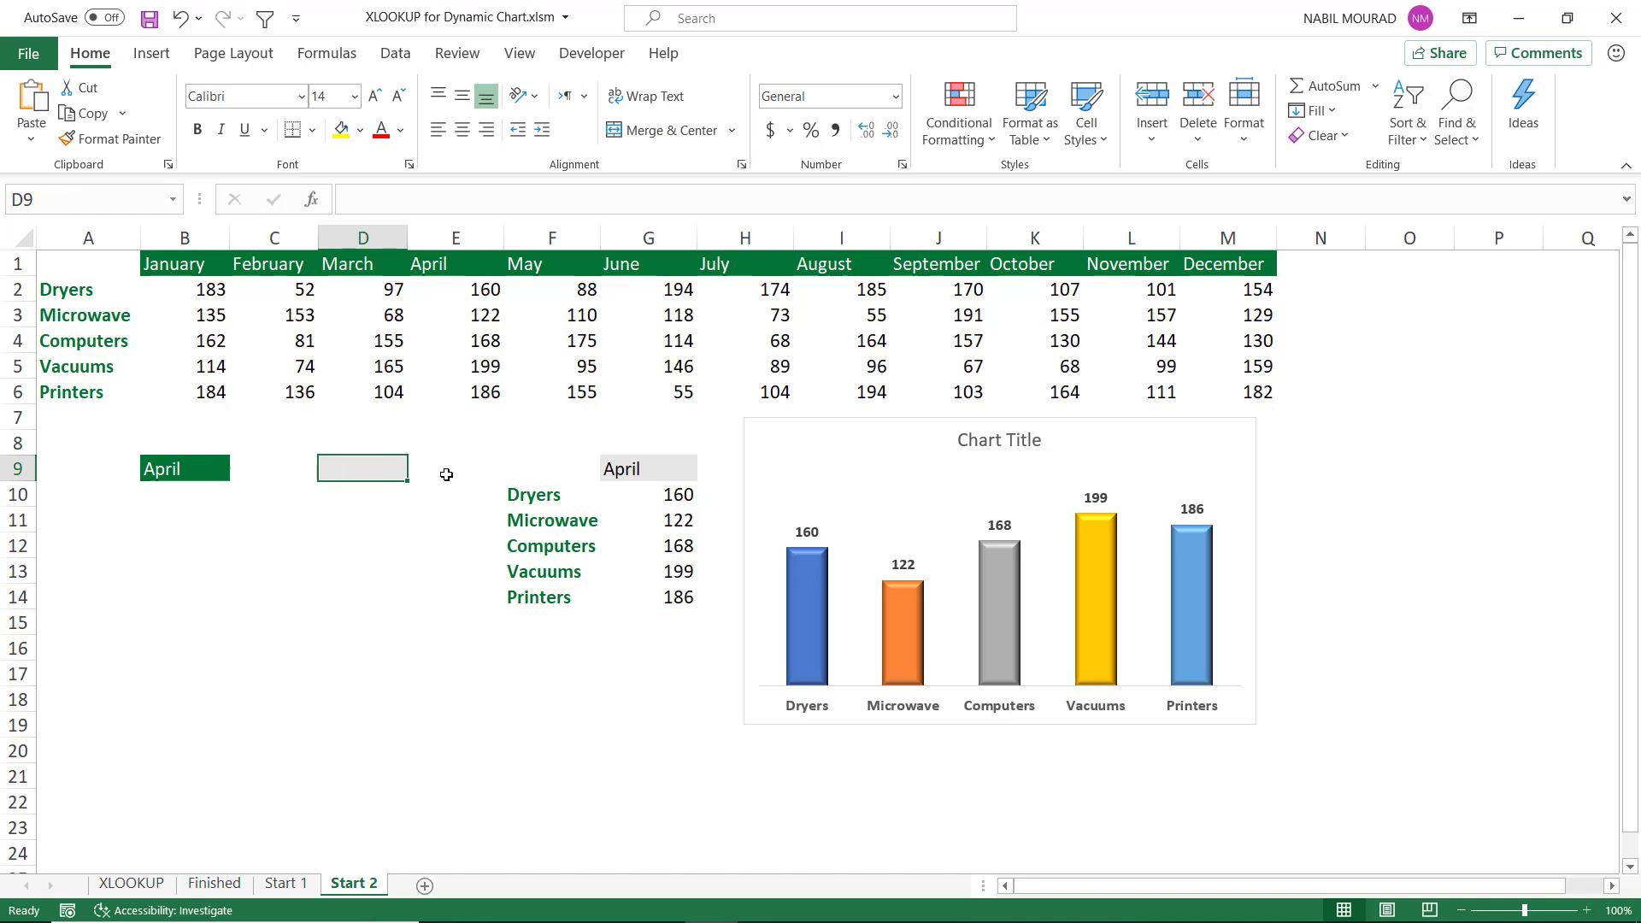
pyautogui.write('=')
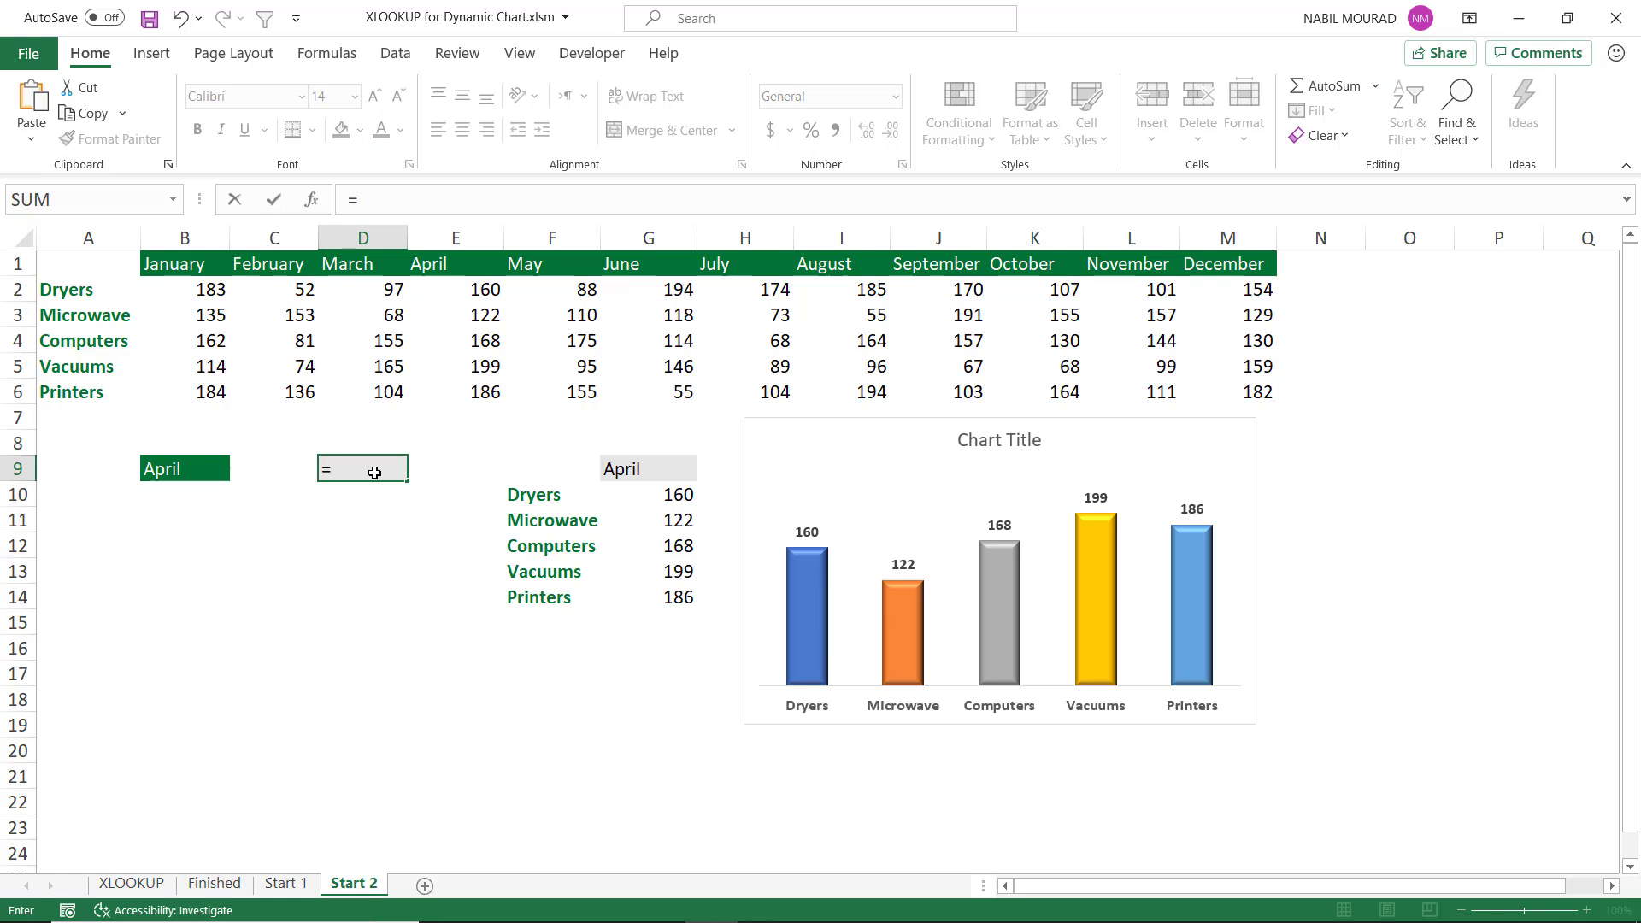
pyautogui.write('"Total Sales For')
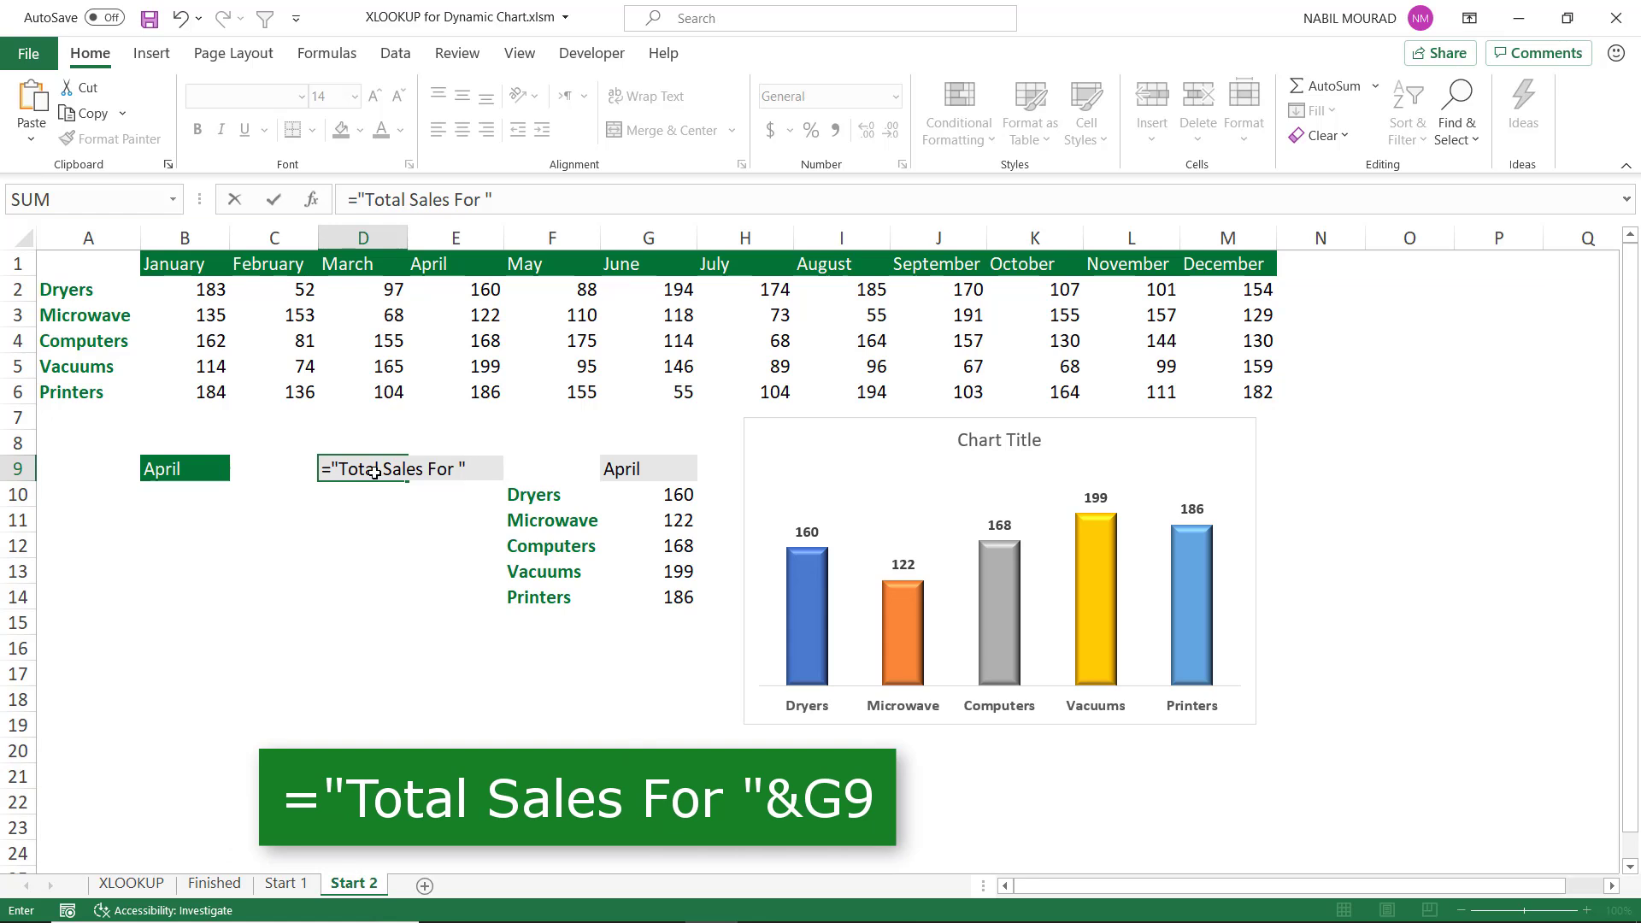
pyautogui.write('&')
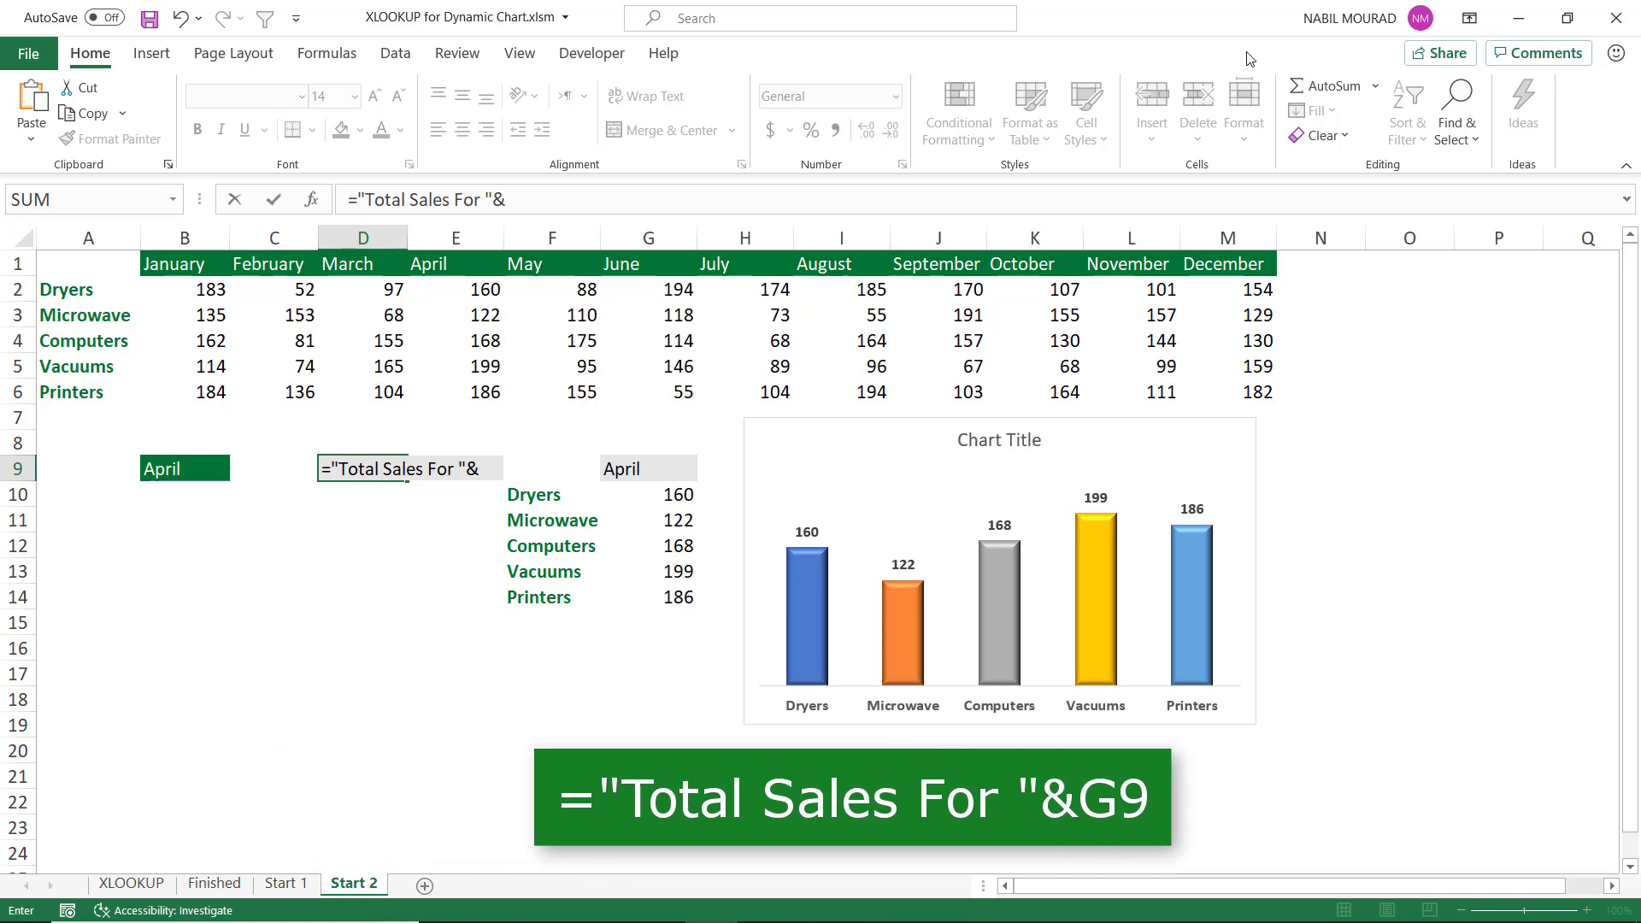
pyautogui.click(634, 464)
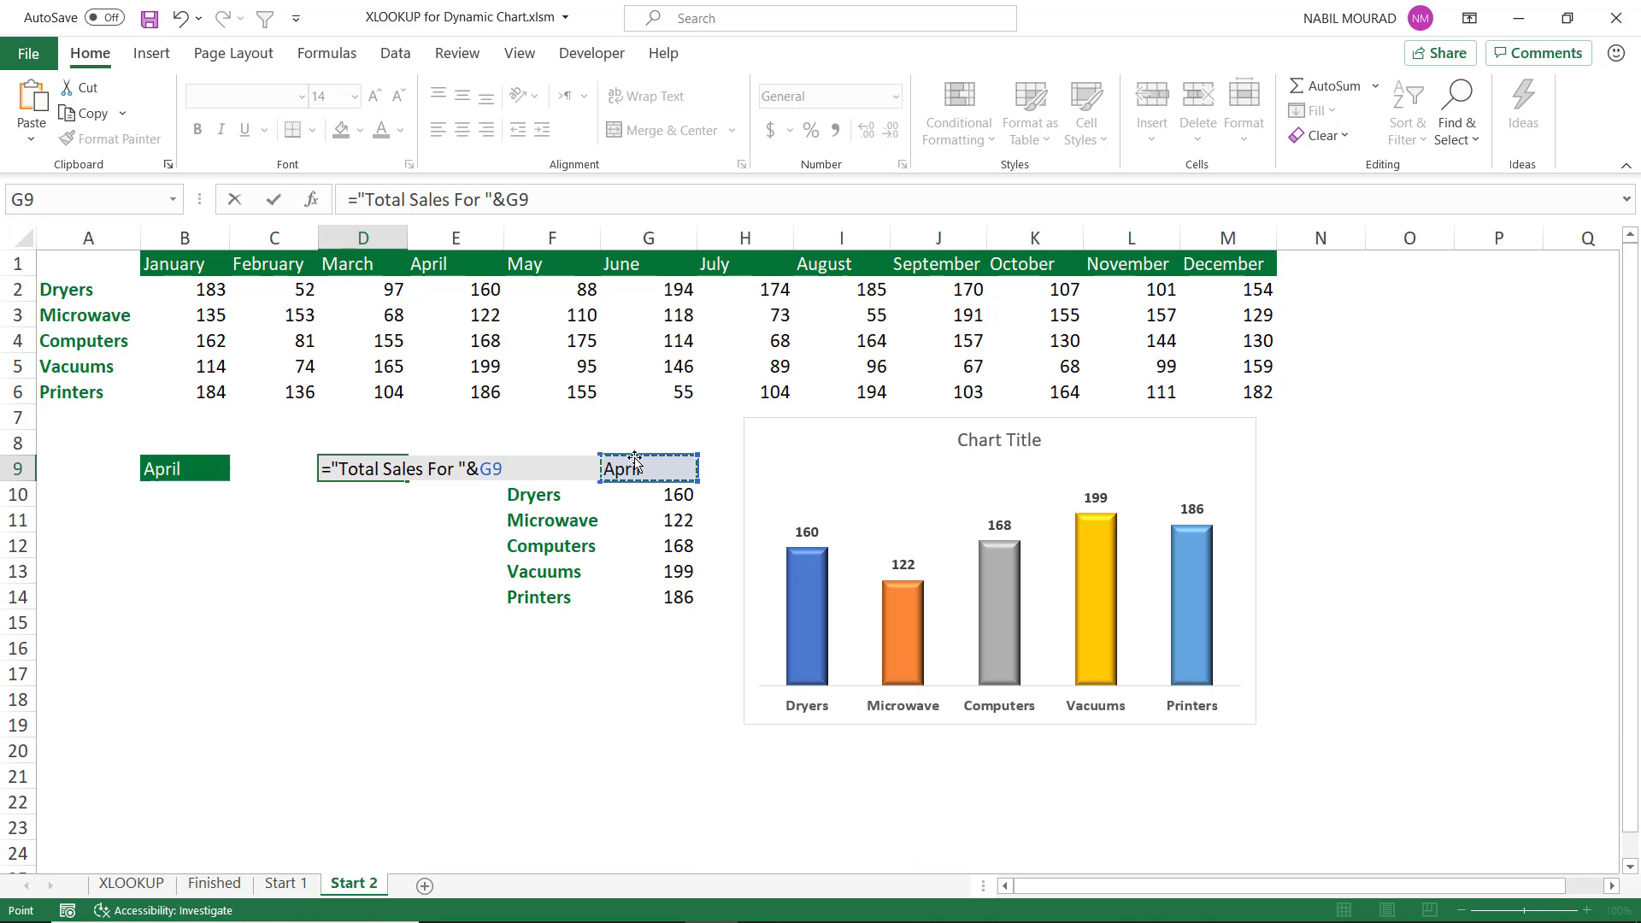
pyautogui.press('Return')
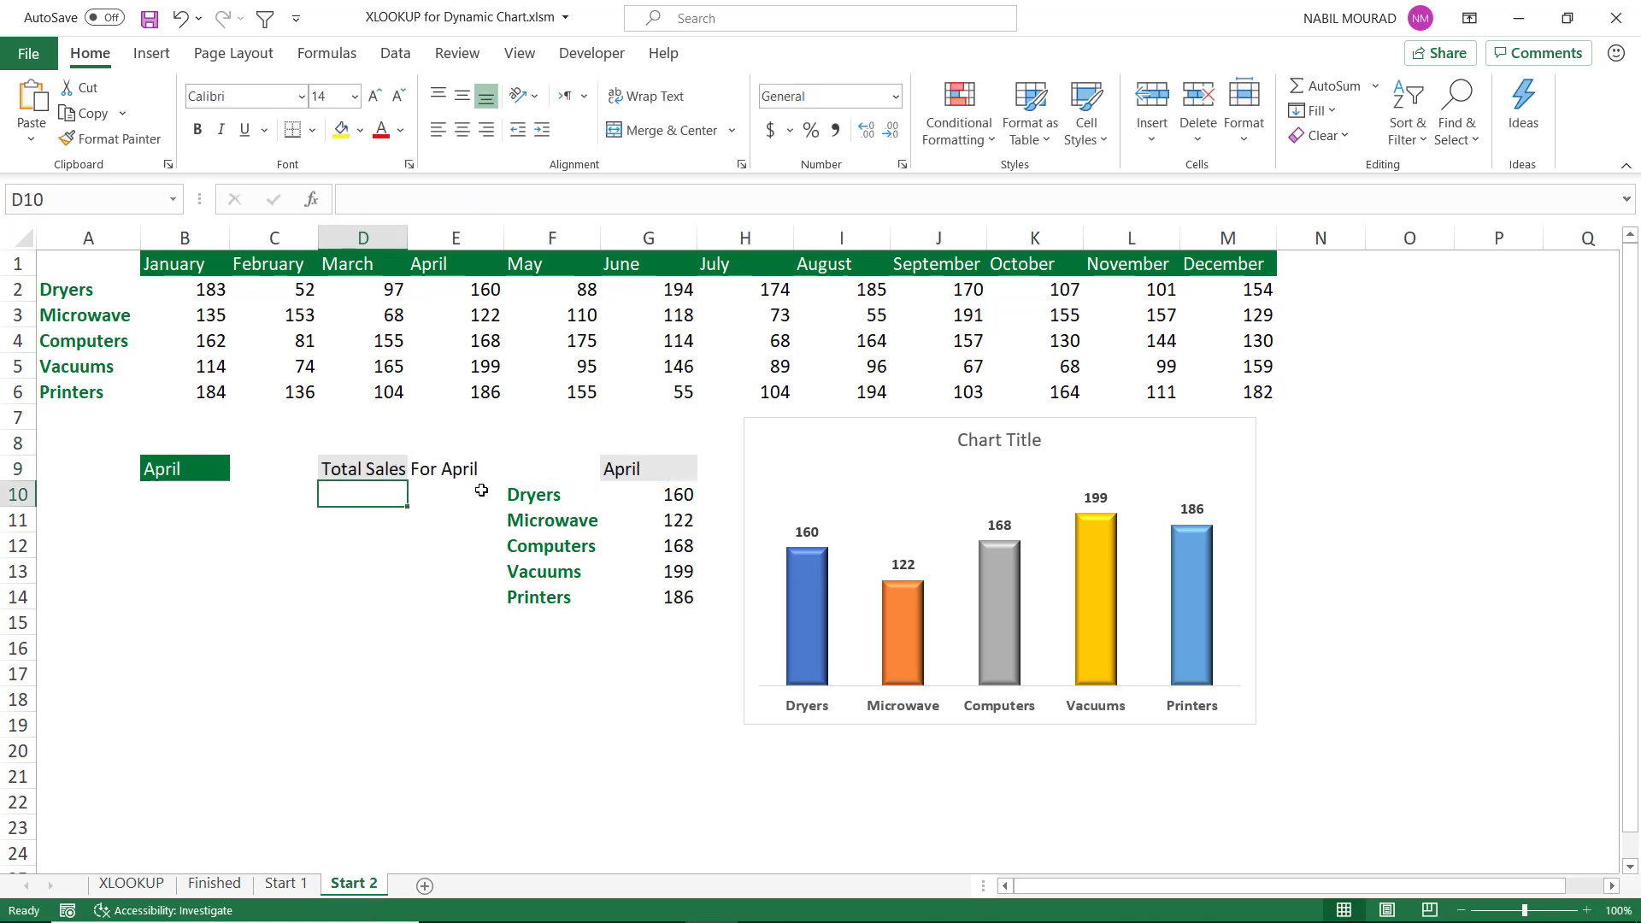
# - Link the chart title to cell D9 with ='Start 2'!$D$9 and make the title bold
pyautogui.click(1008, 439)
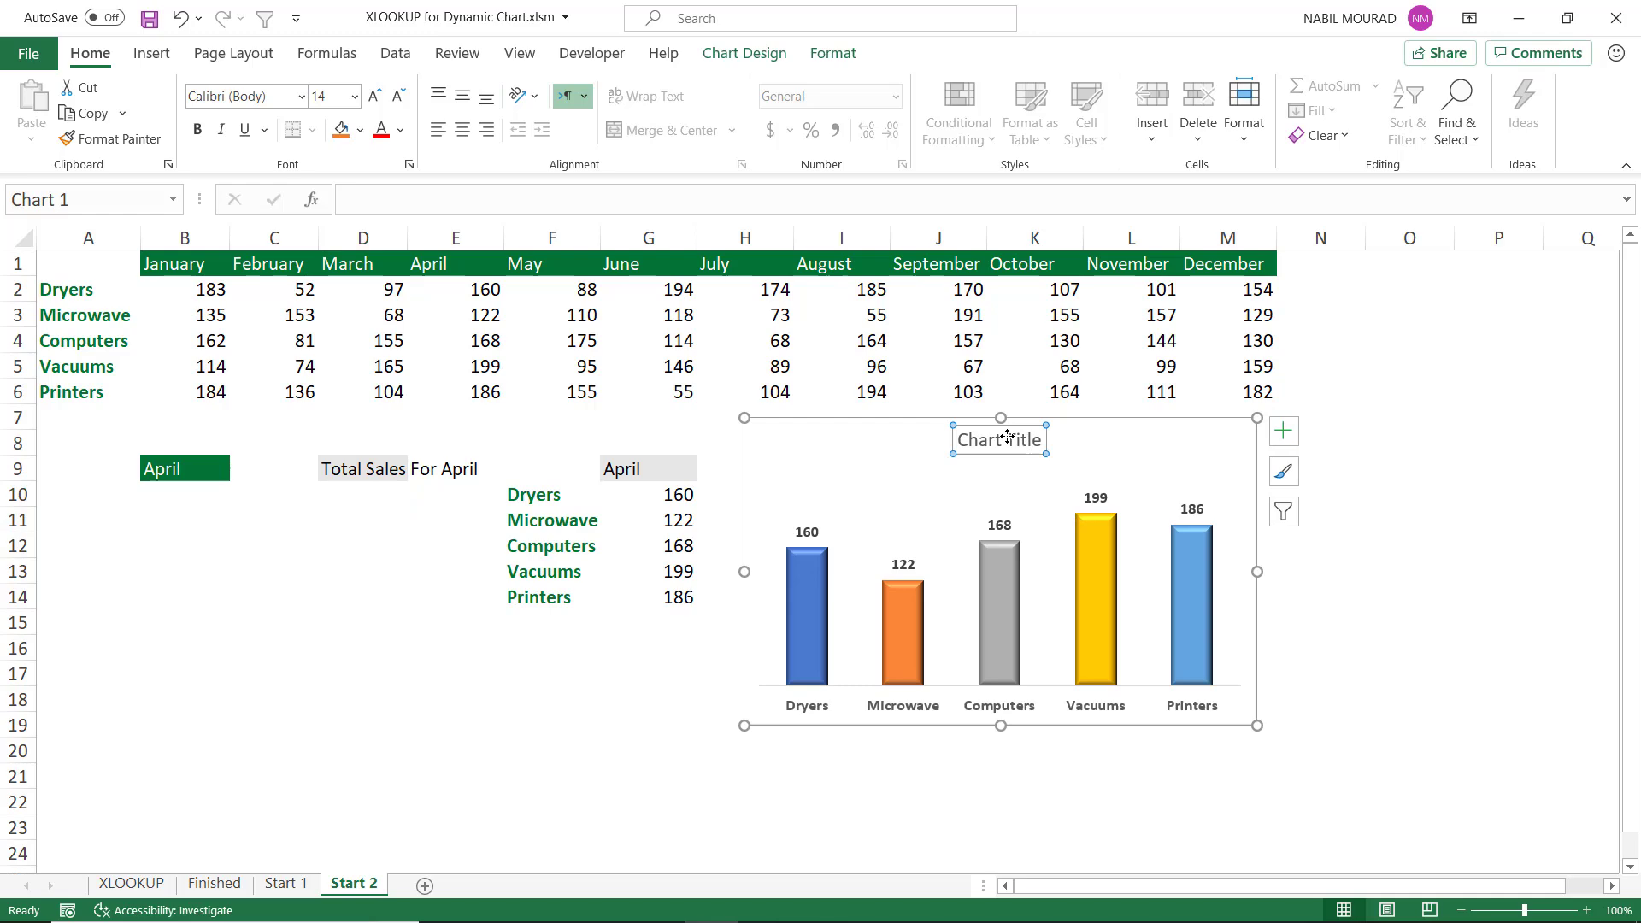
pyautogui.press('F2')
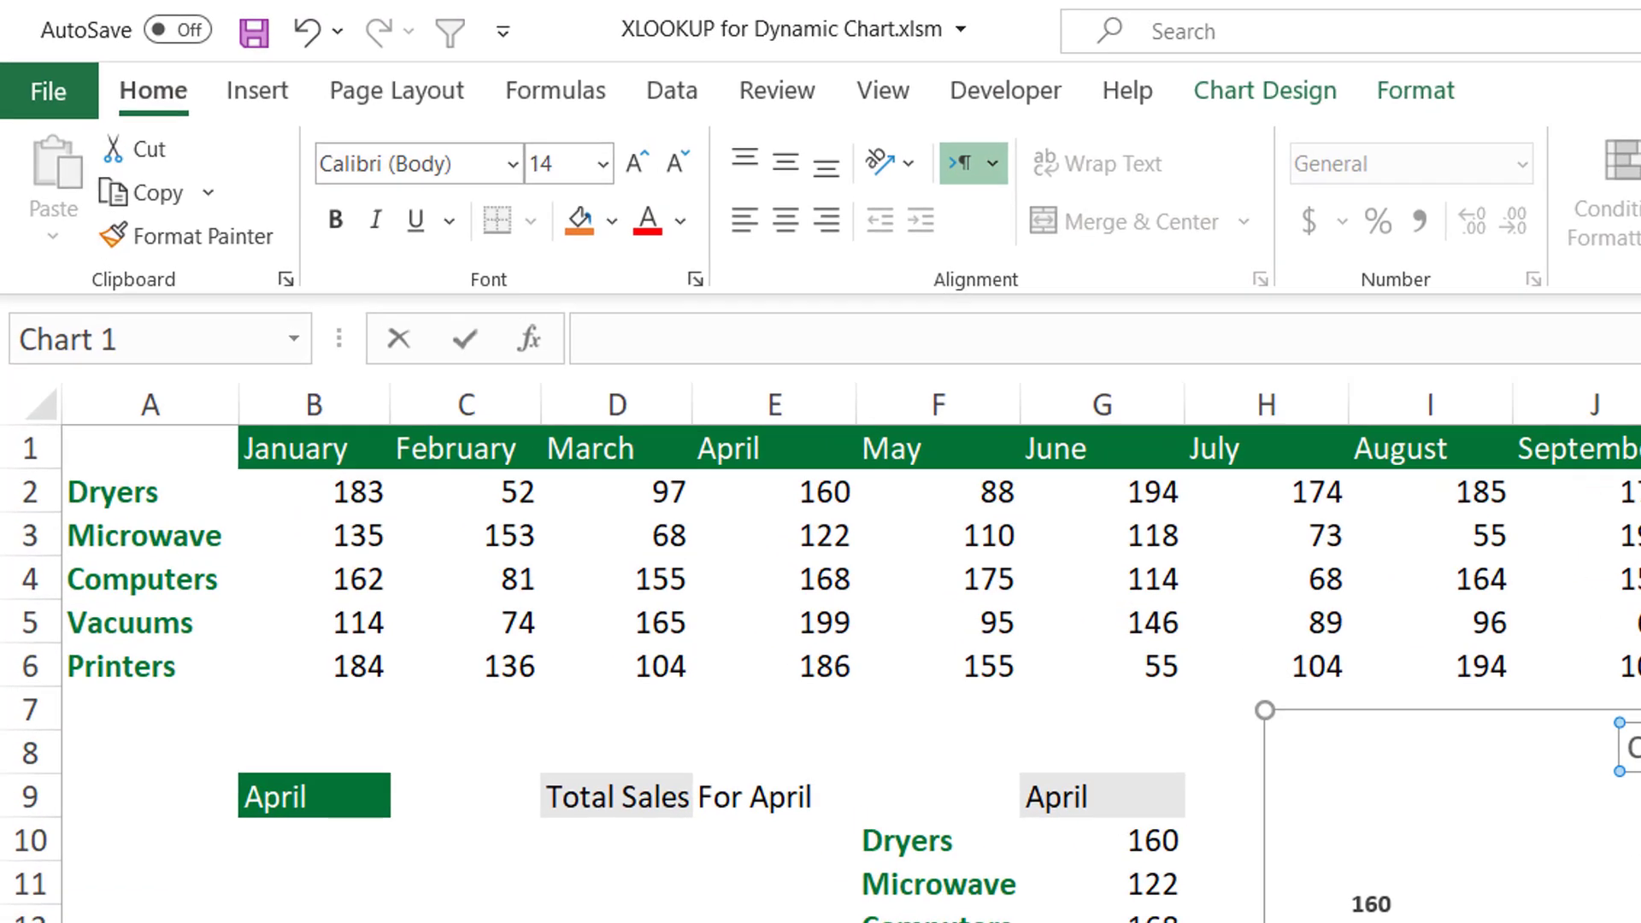
pyautogui.click(884, 205)
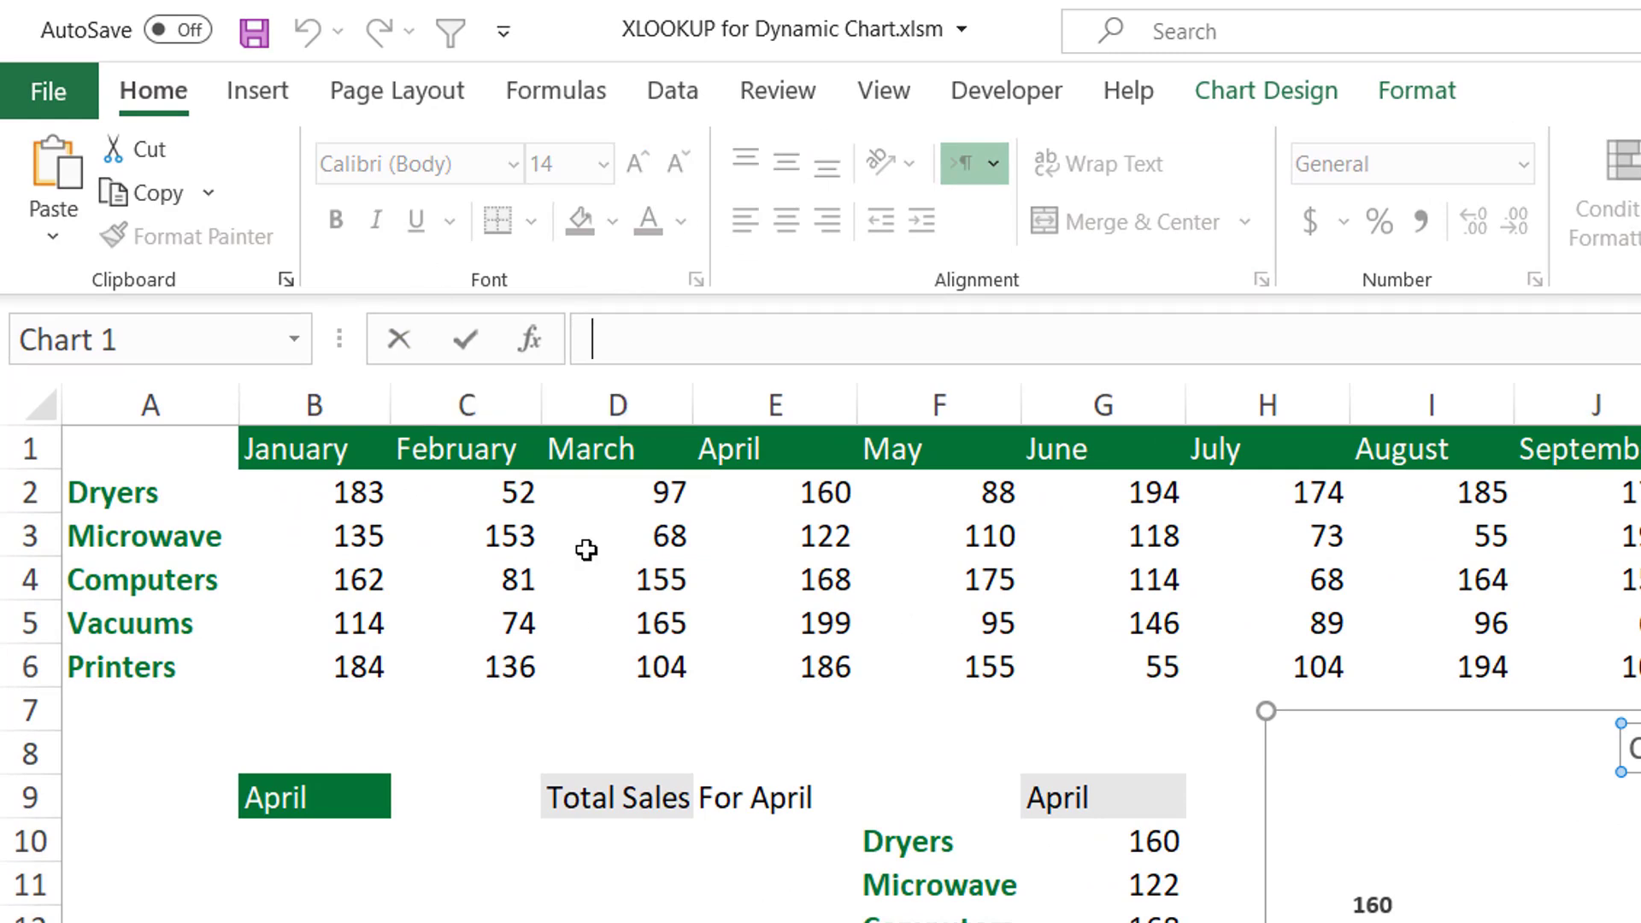
pyautogui.write('=')
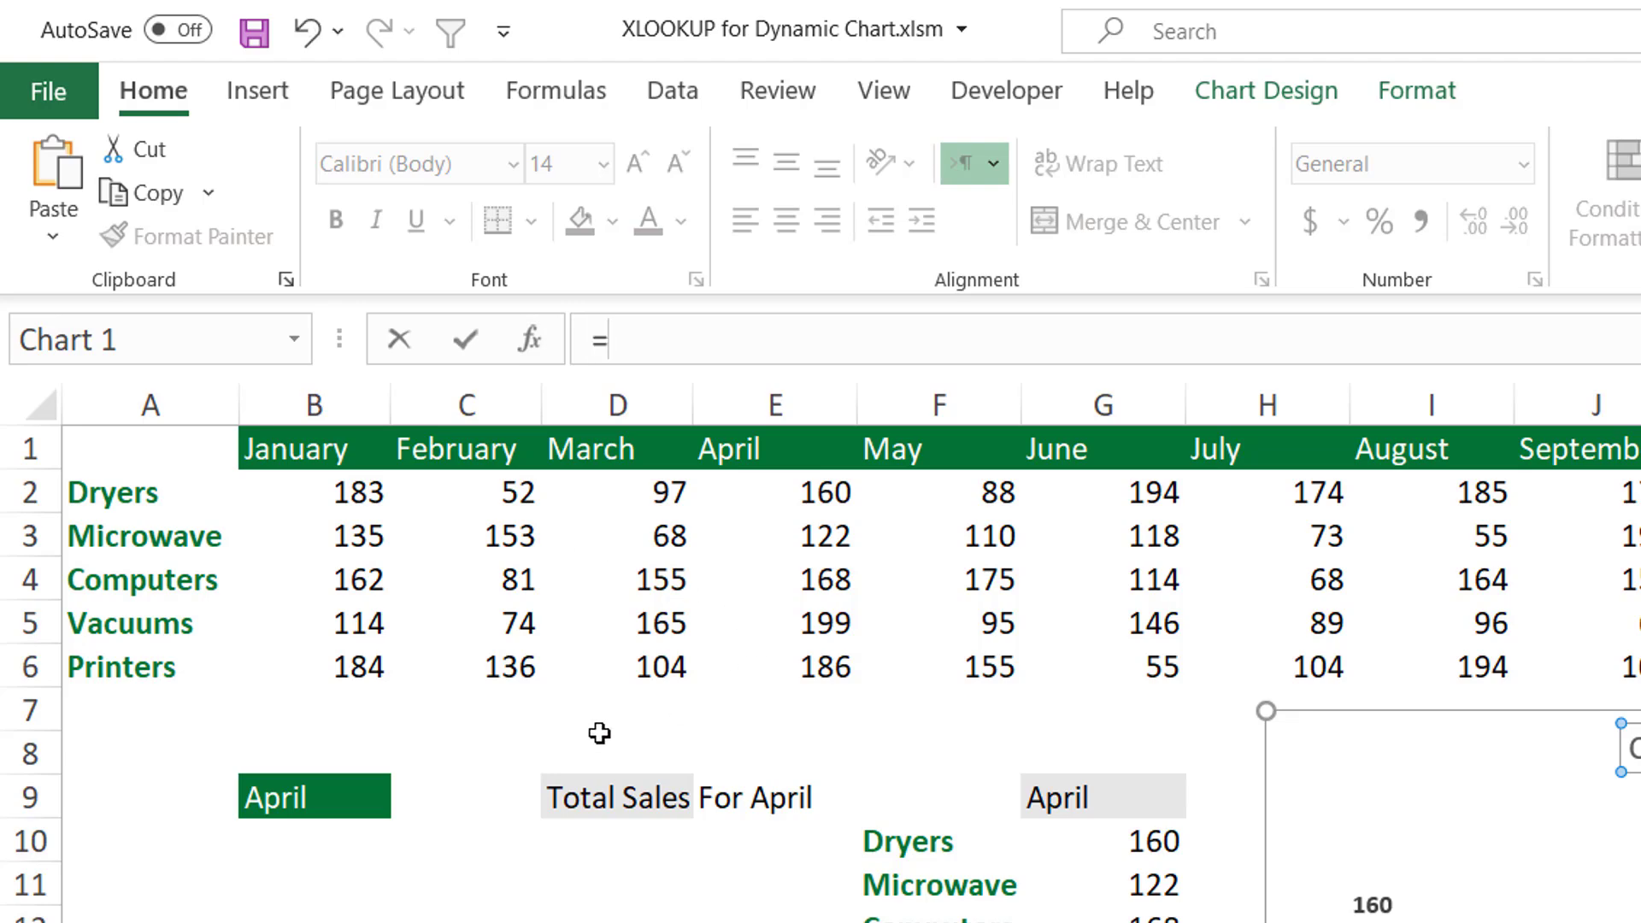
pyautogui.click(585, 798)
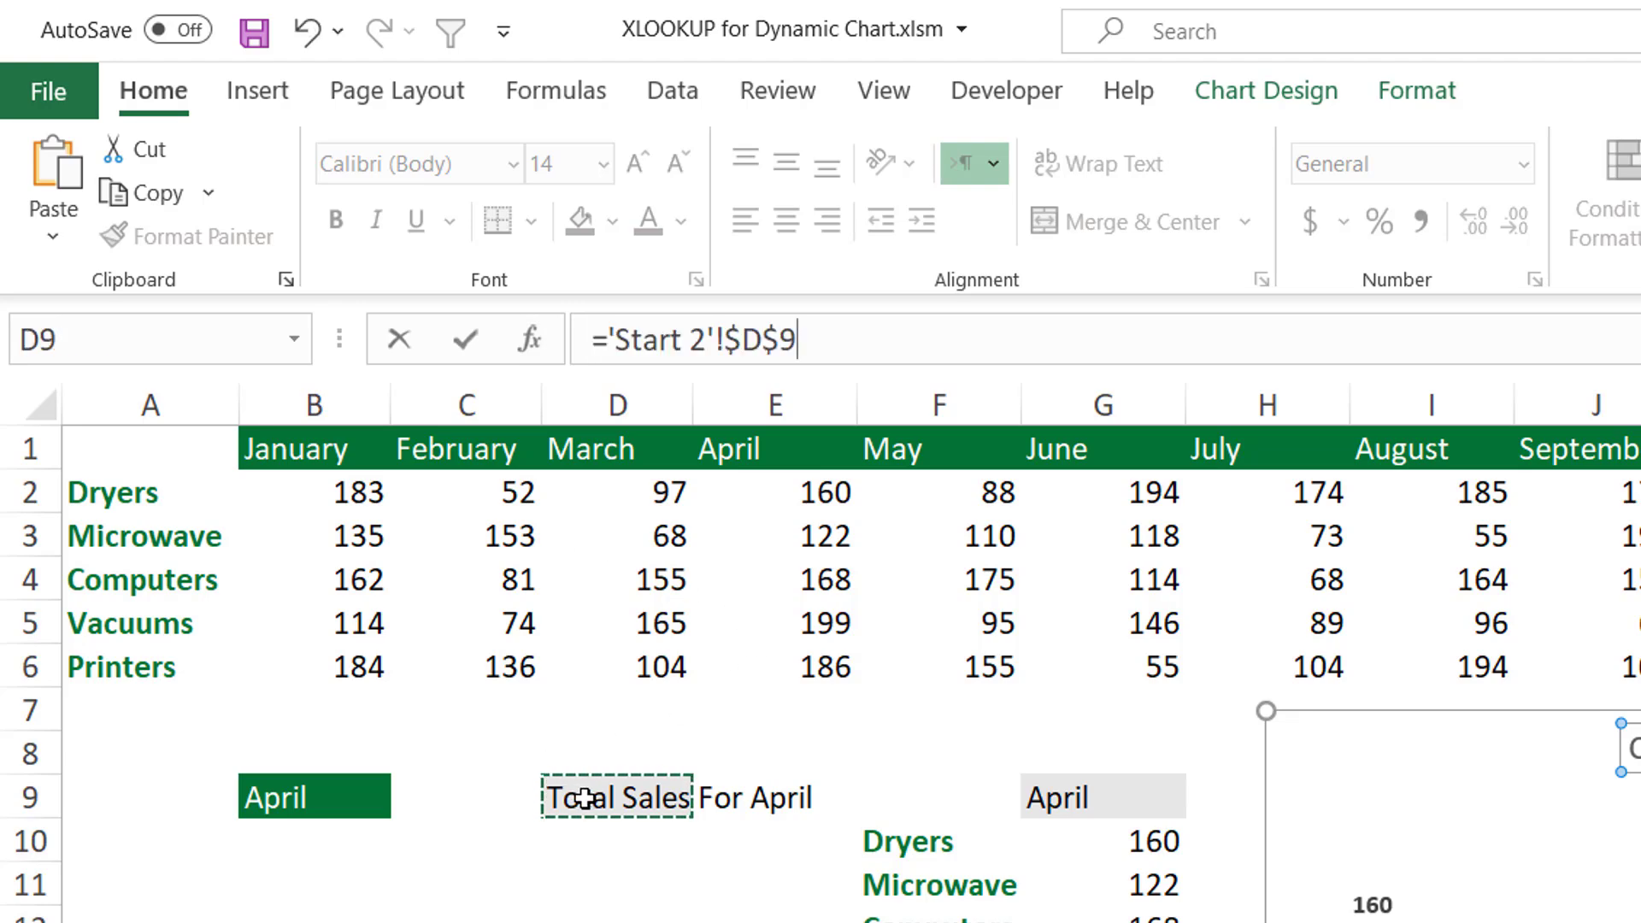
pyautogui.press('Return')
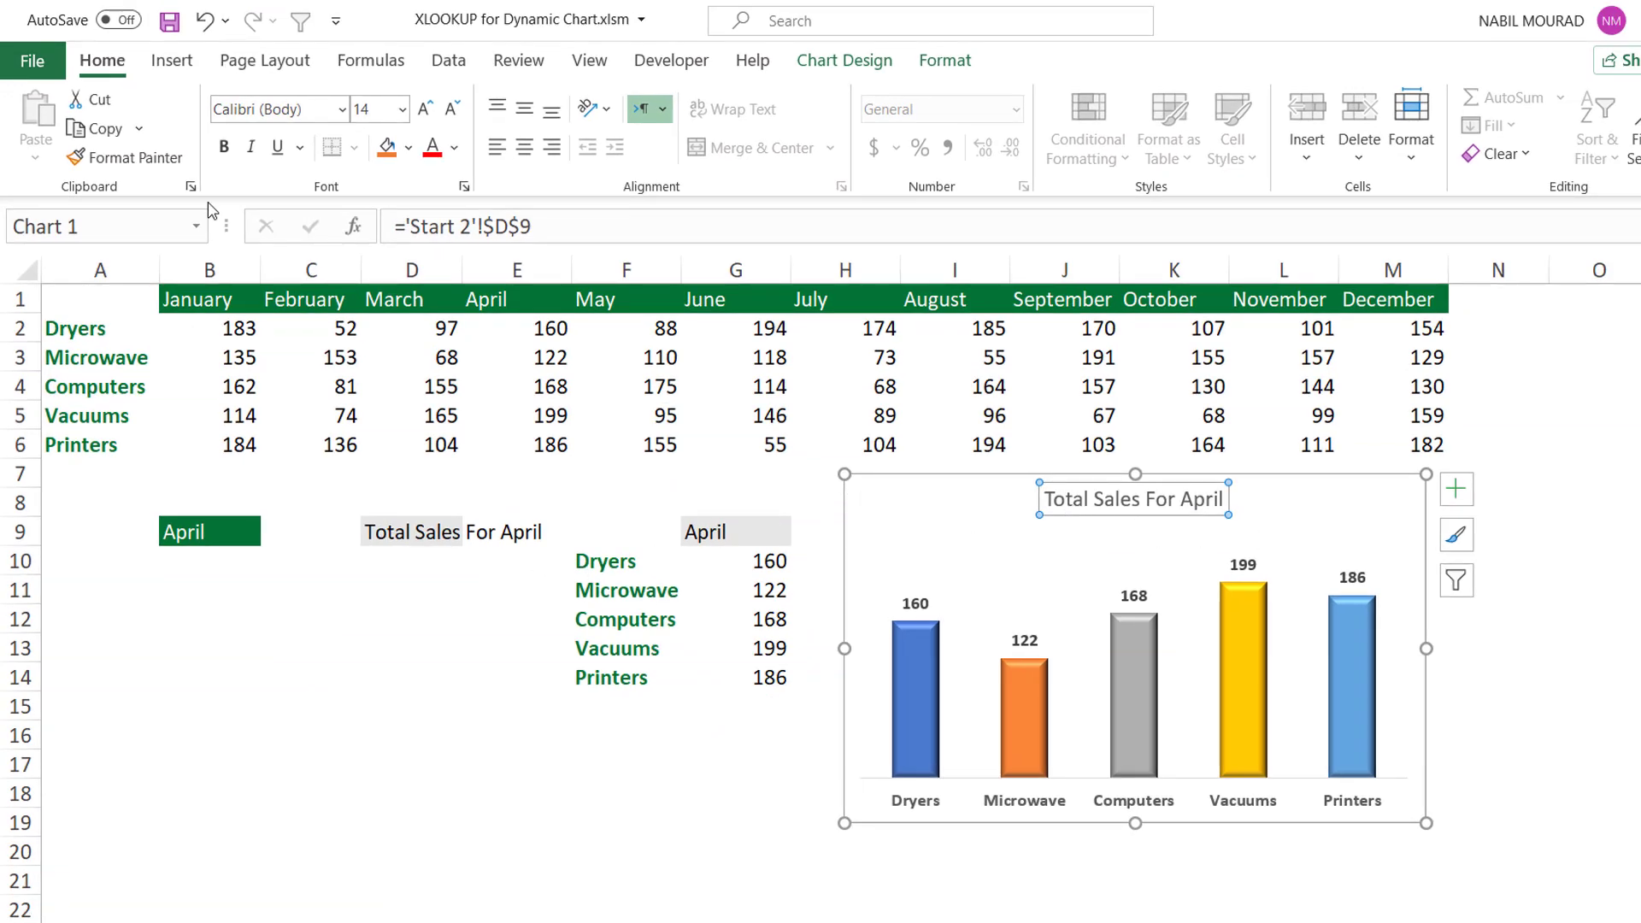
pyautogui.click(224, 151)
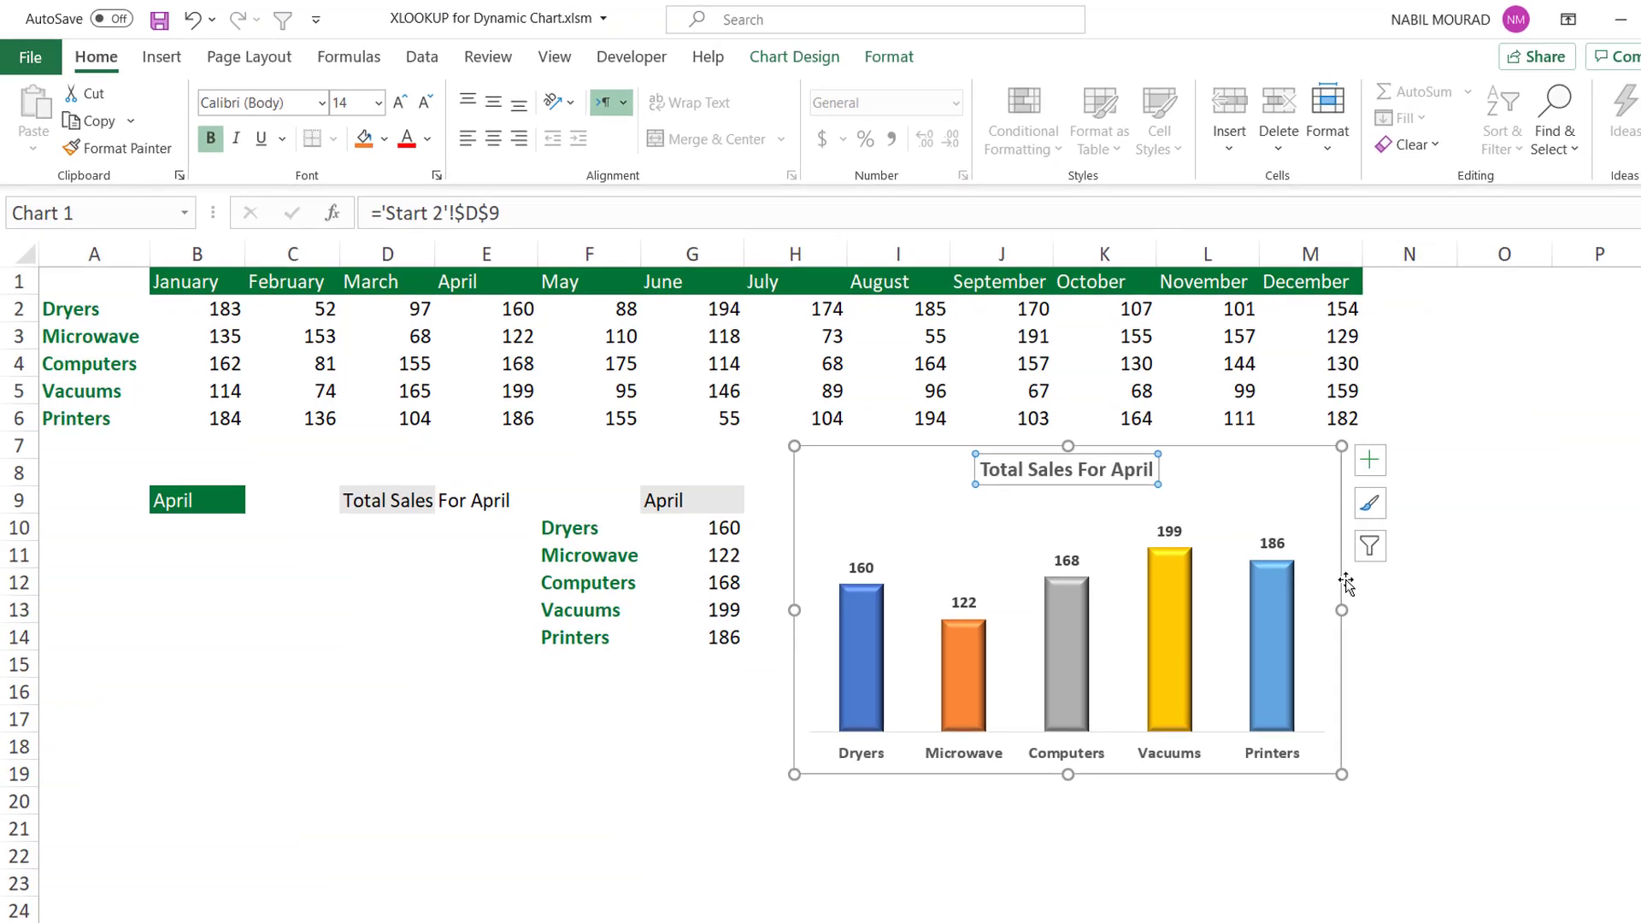
# - Apply a Bevel shape effect to the chart area and move the chart over the helper cells in D9:G14
pyautogui.click(1344, 584)
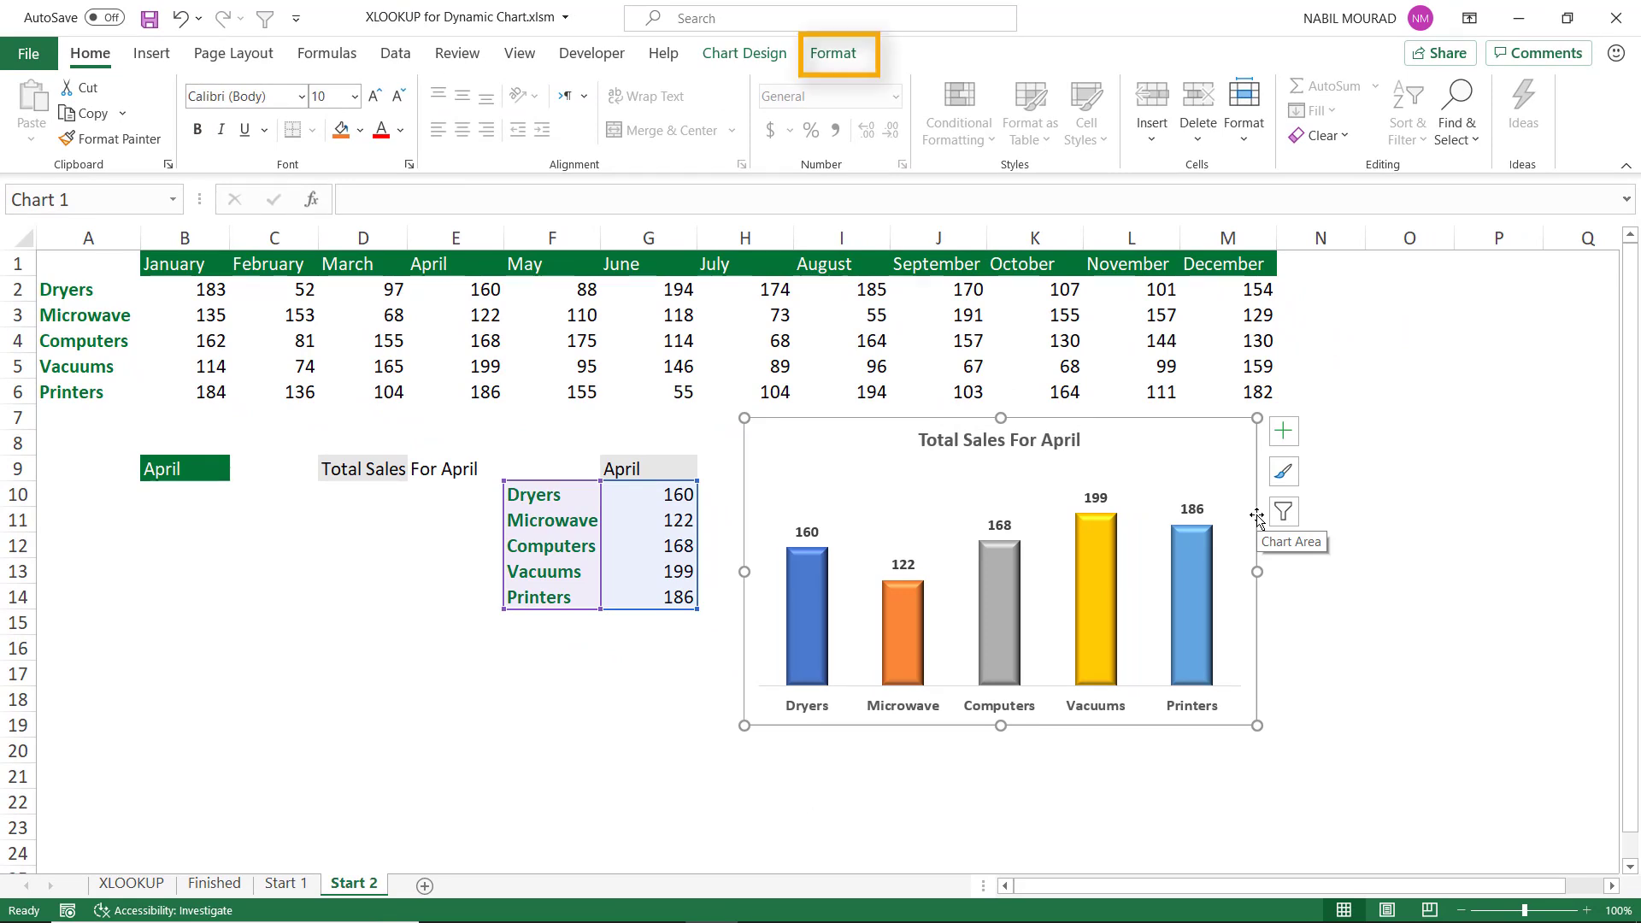
pyautogui.click(830, 58)
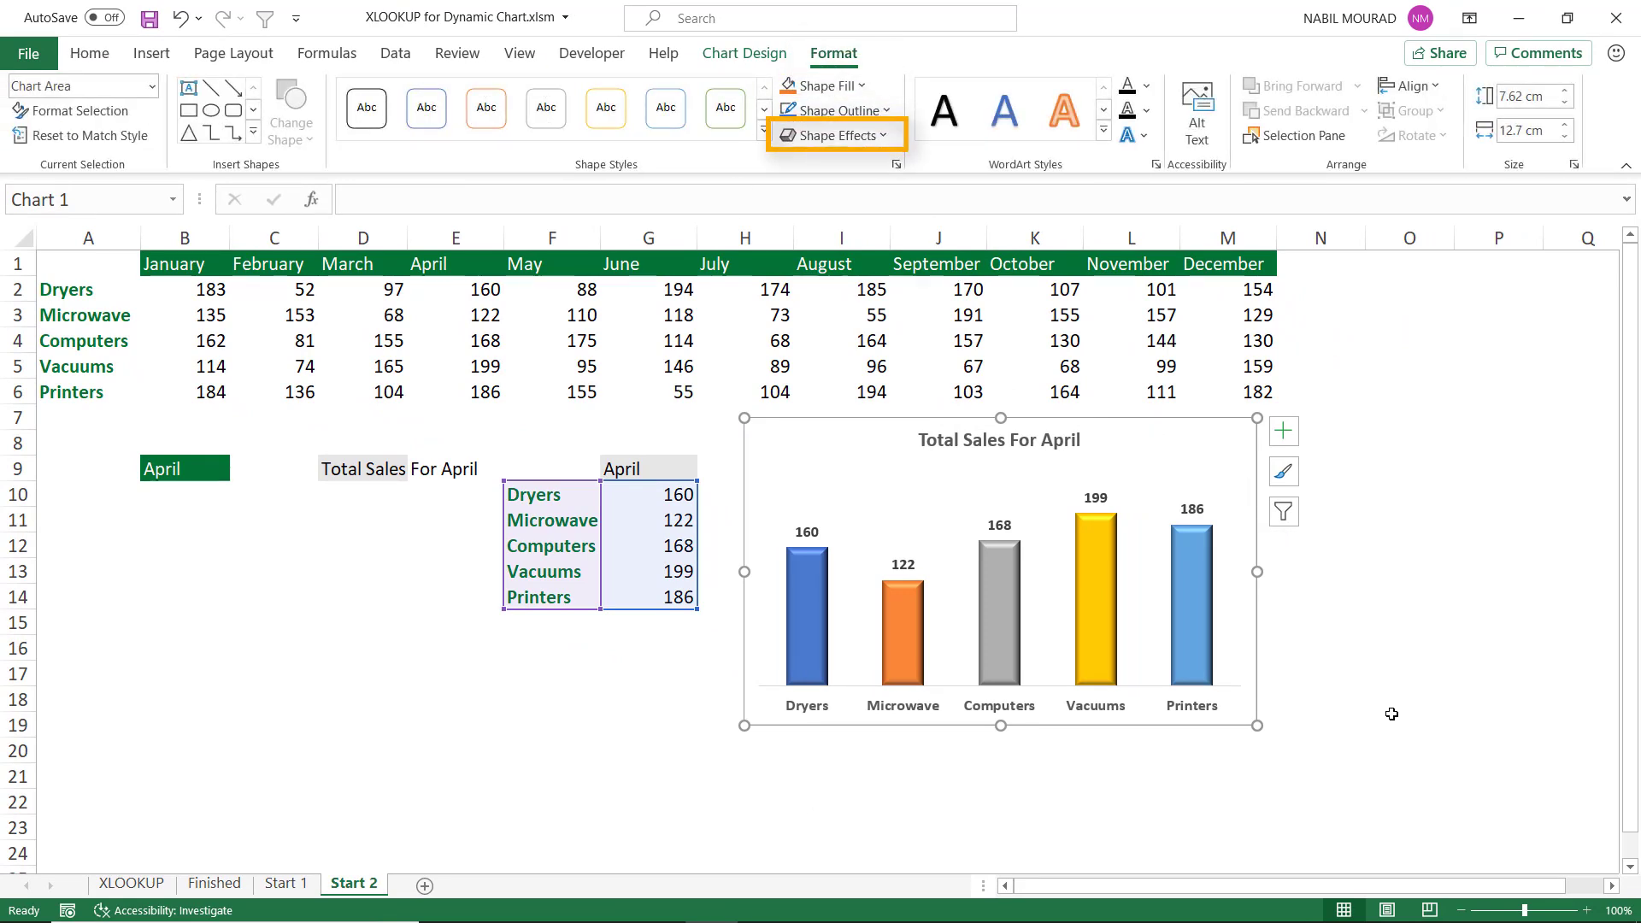
pyautogui.click(883, 137)
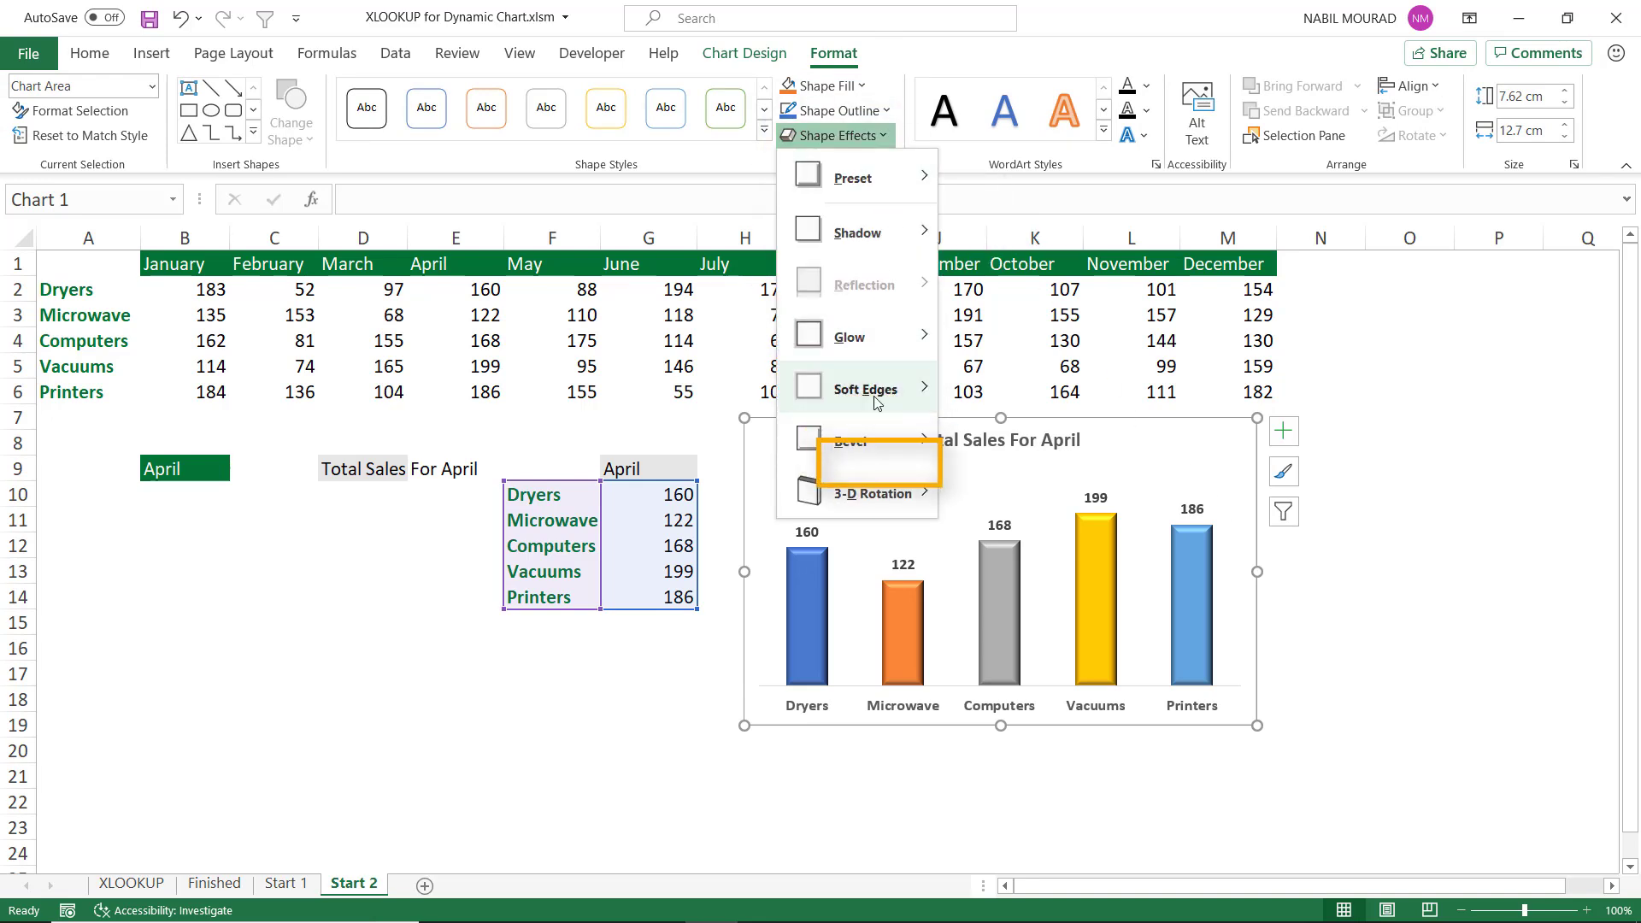
pyautogui.click(1026, 479)
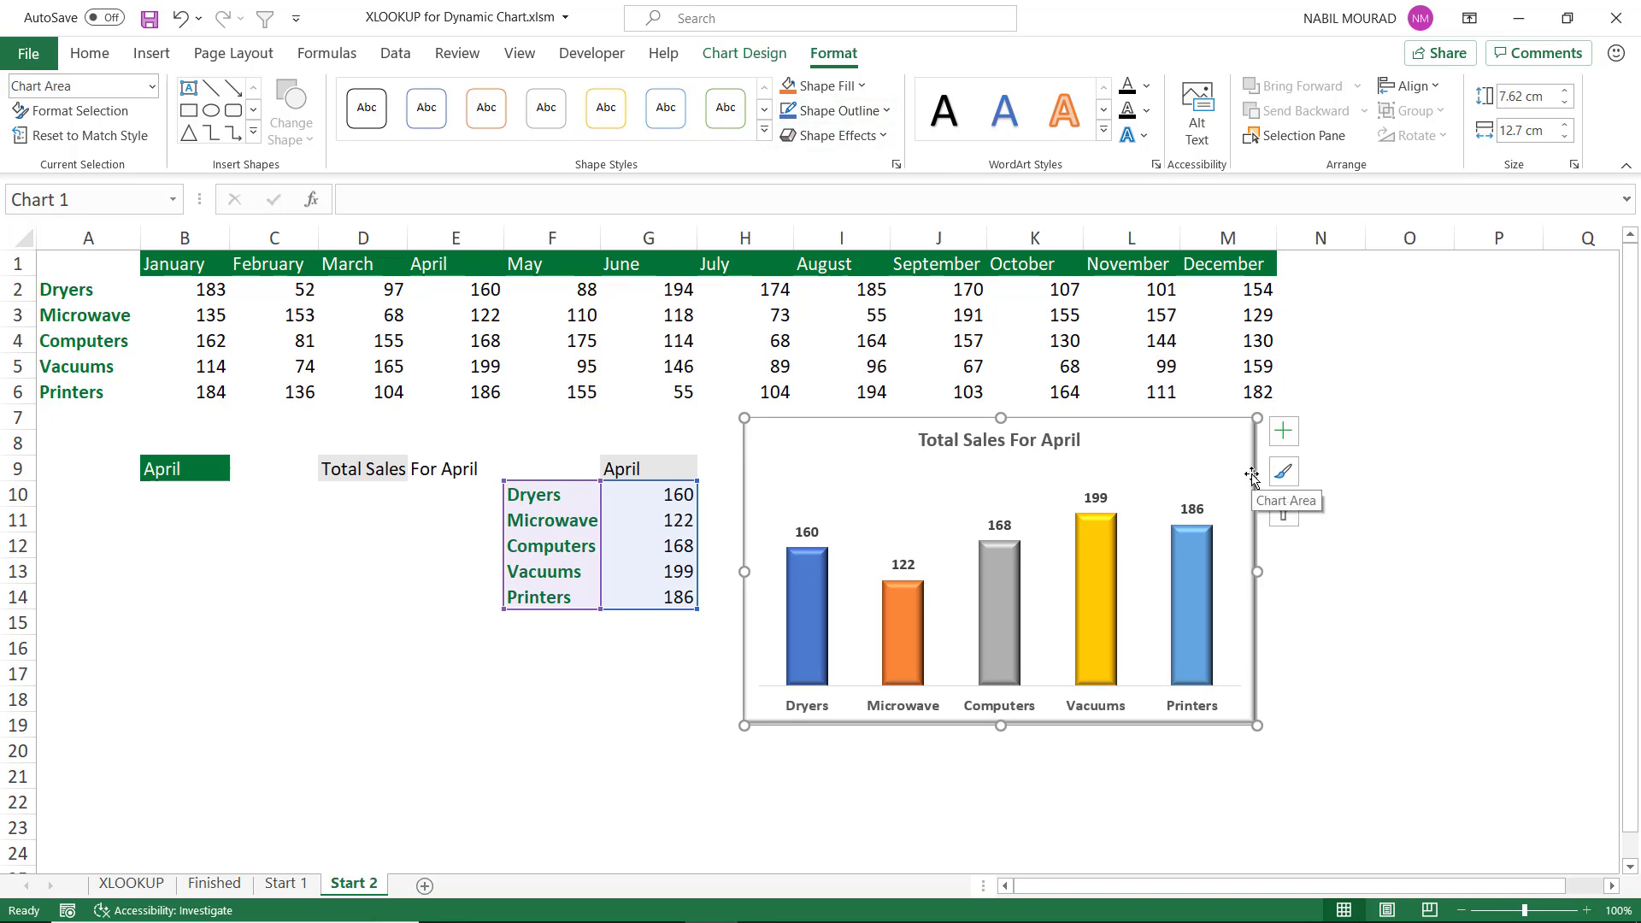
pyautogui.moveTo(1251, 475); pyautogui.dragTo(806, 496)
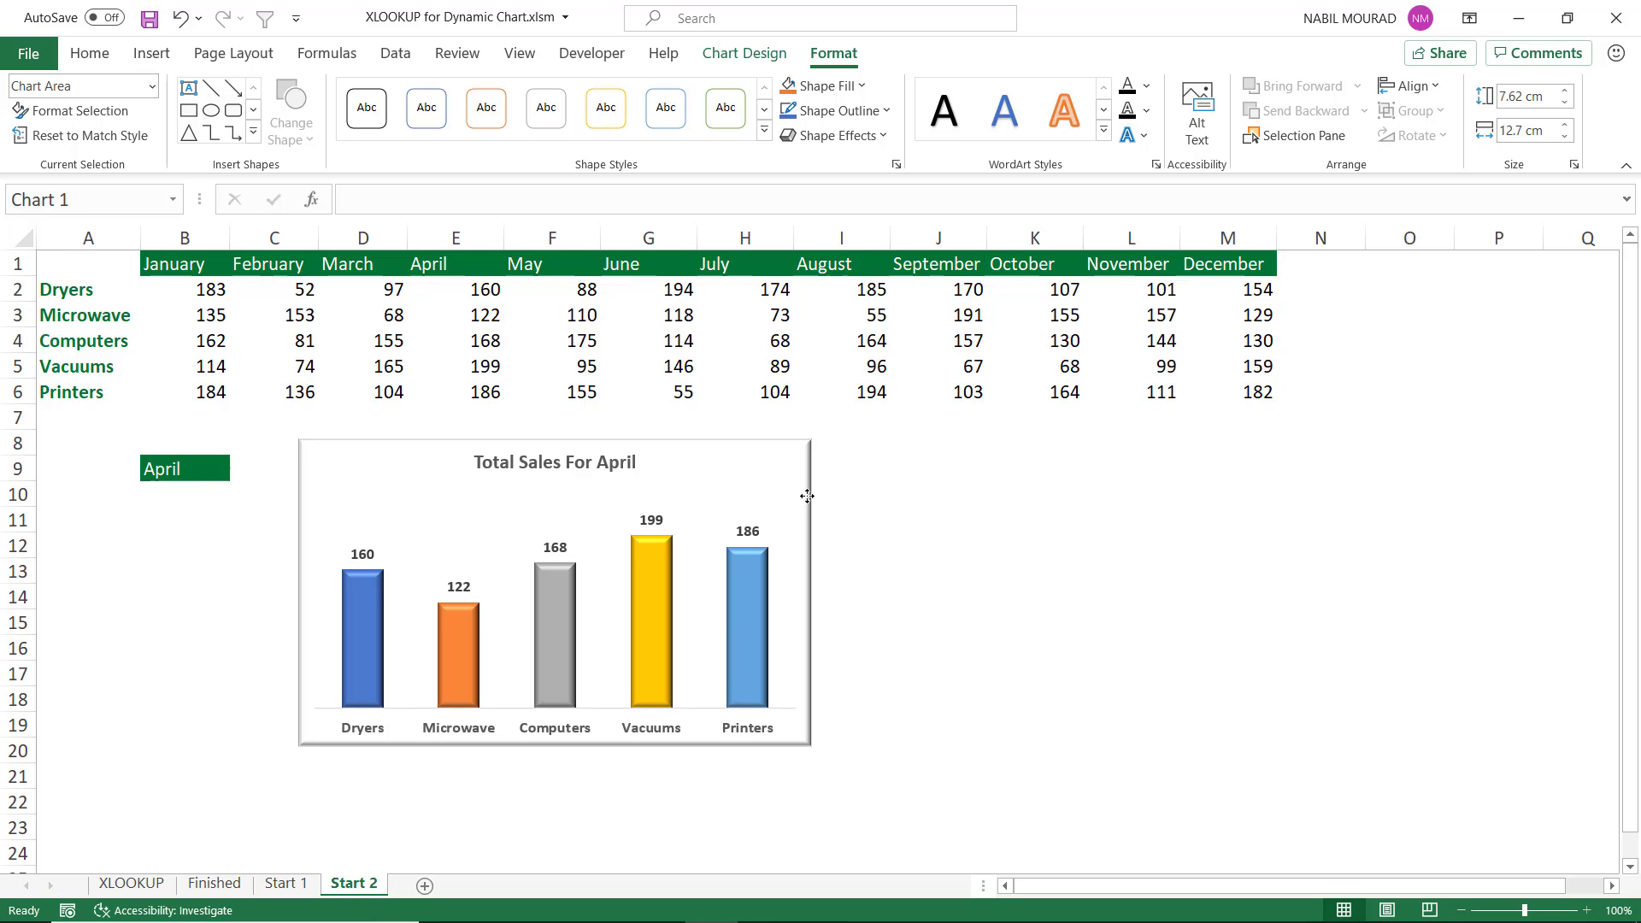
pyautogui.moveTo(807, 495); pyautogui.dragTo(807, 496)
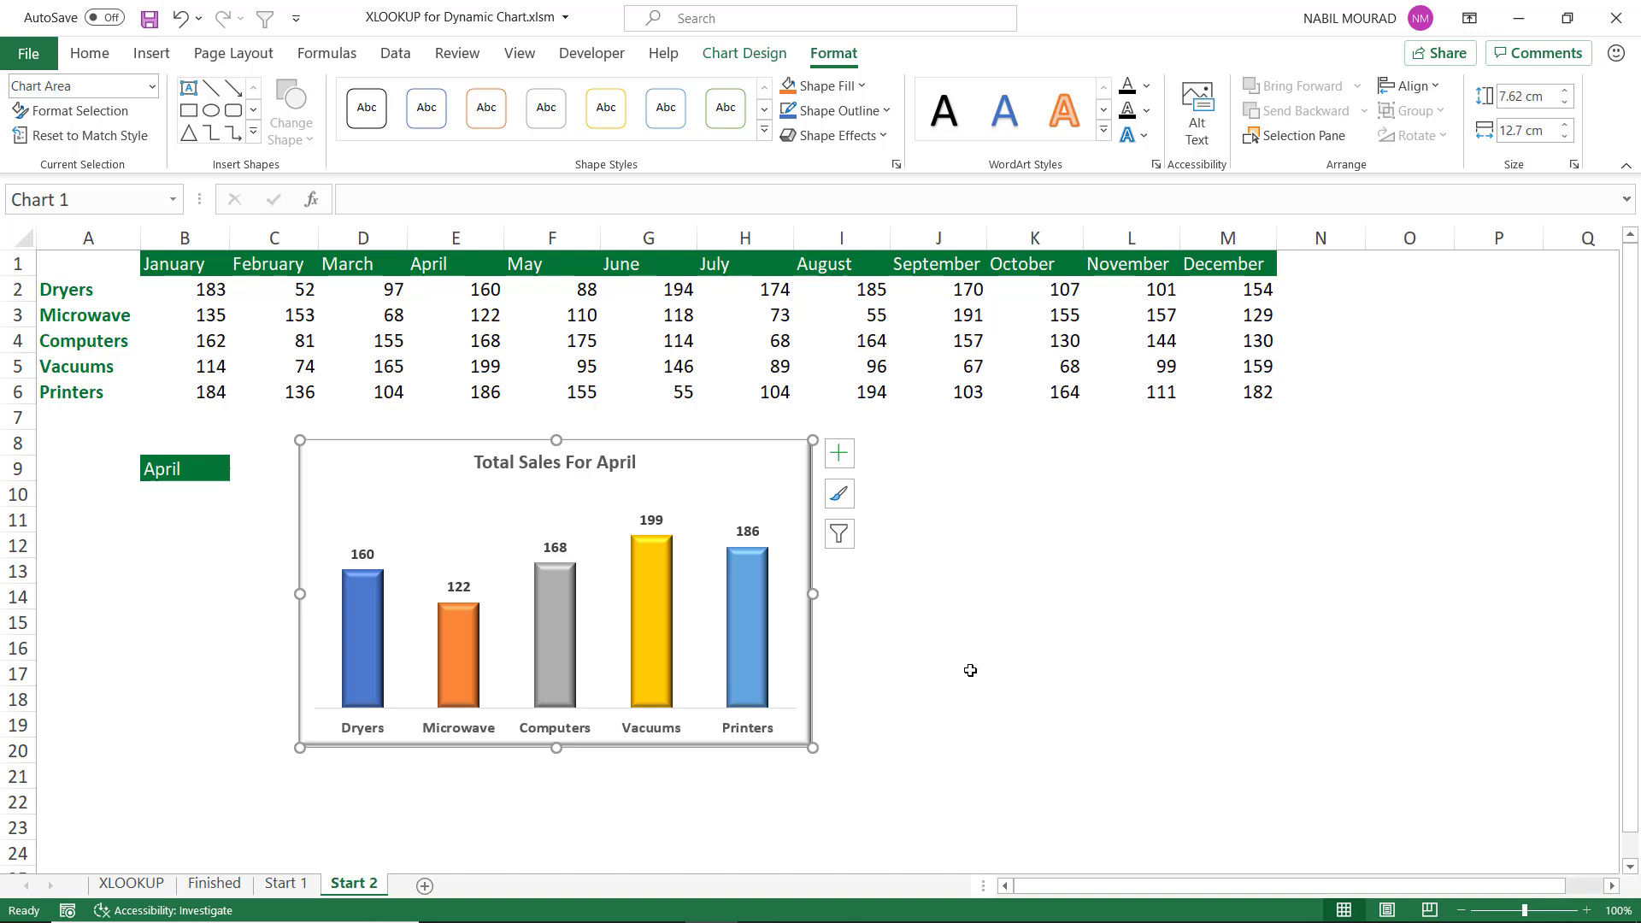
# - Test the dynamic chart by choosing August and November from the month dropdown in cell B9
pyautogui.click(176, 470)
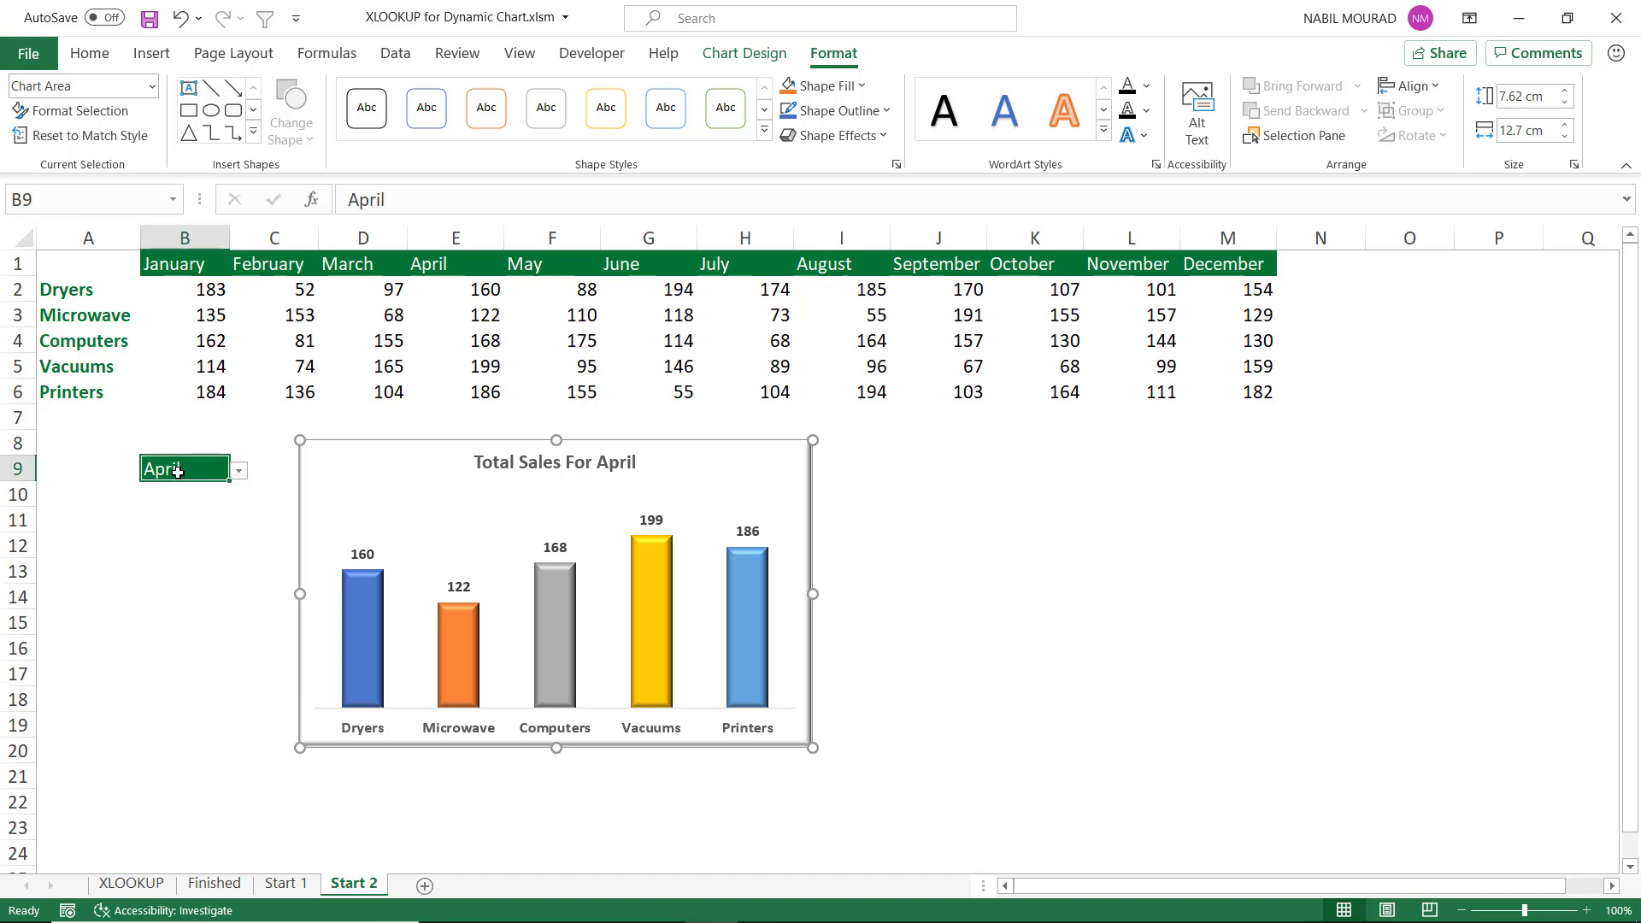
pyautogui.click(240, 471)
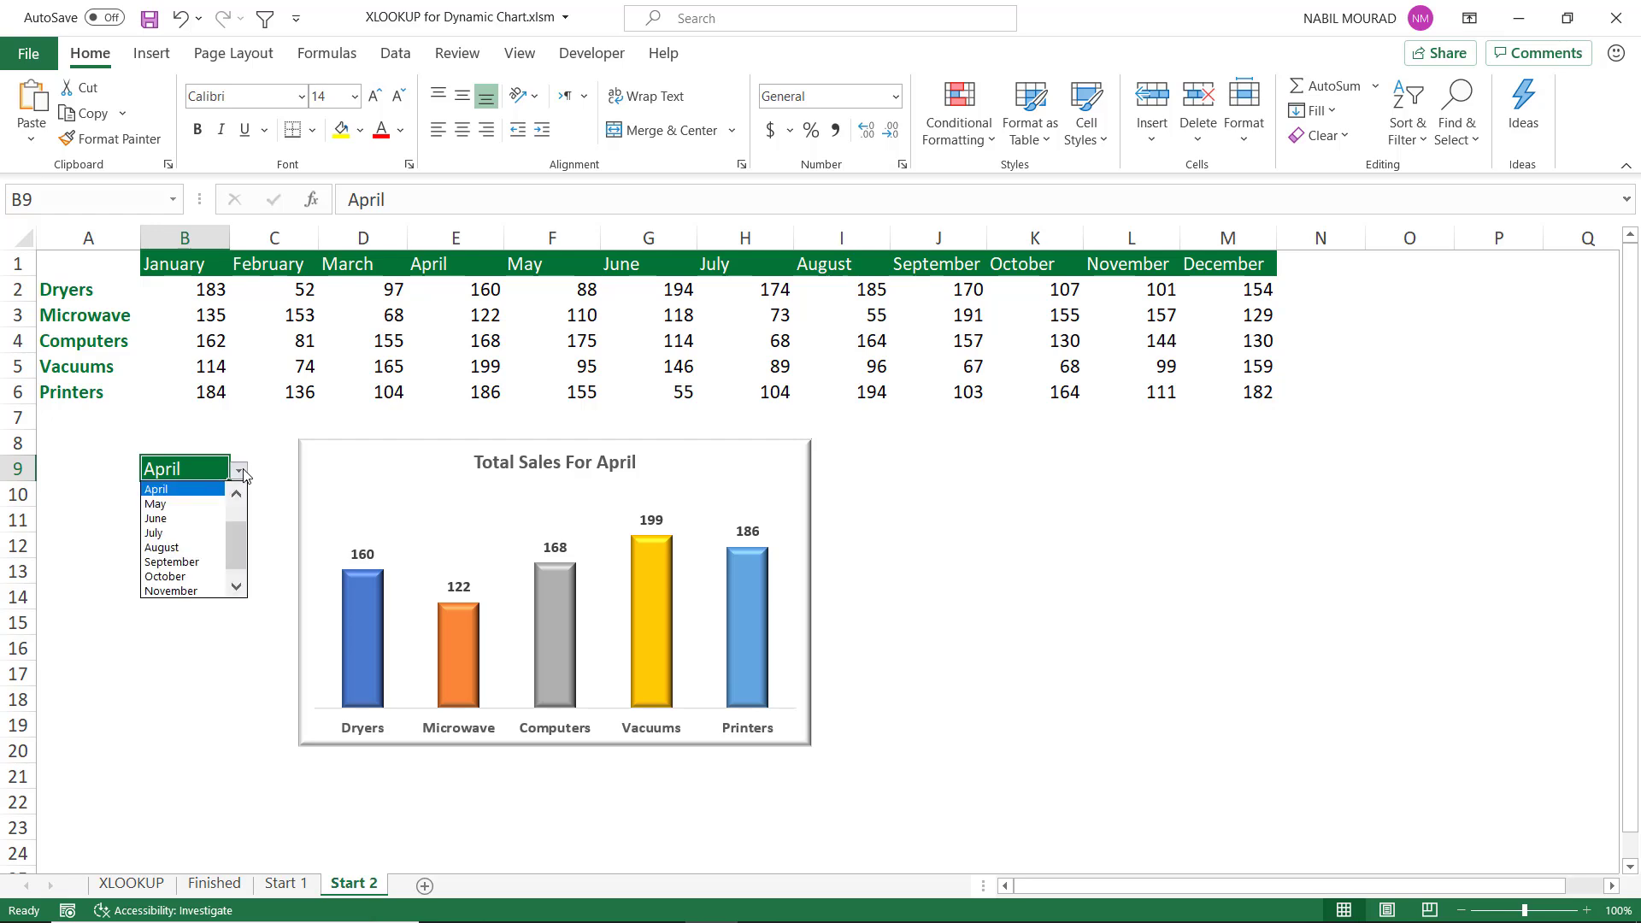
pyautogui.click(174, 550)
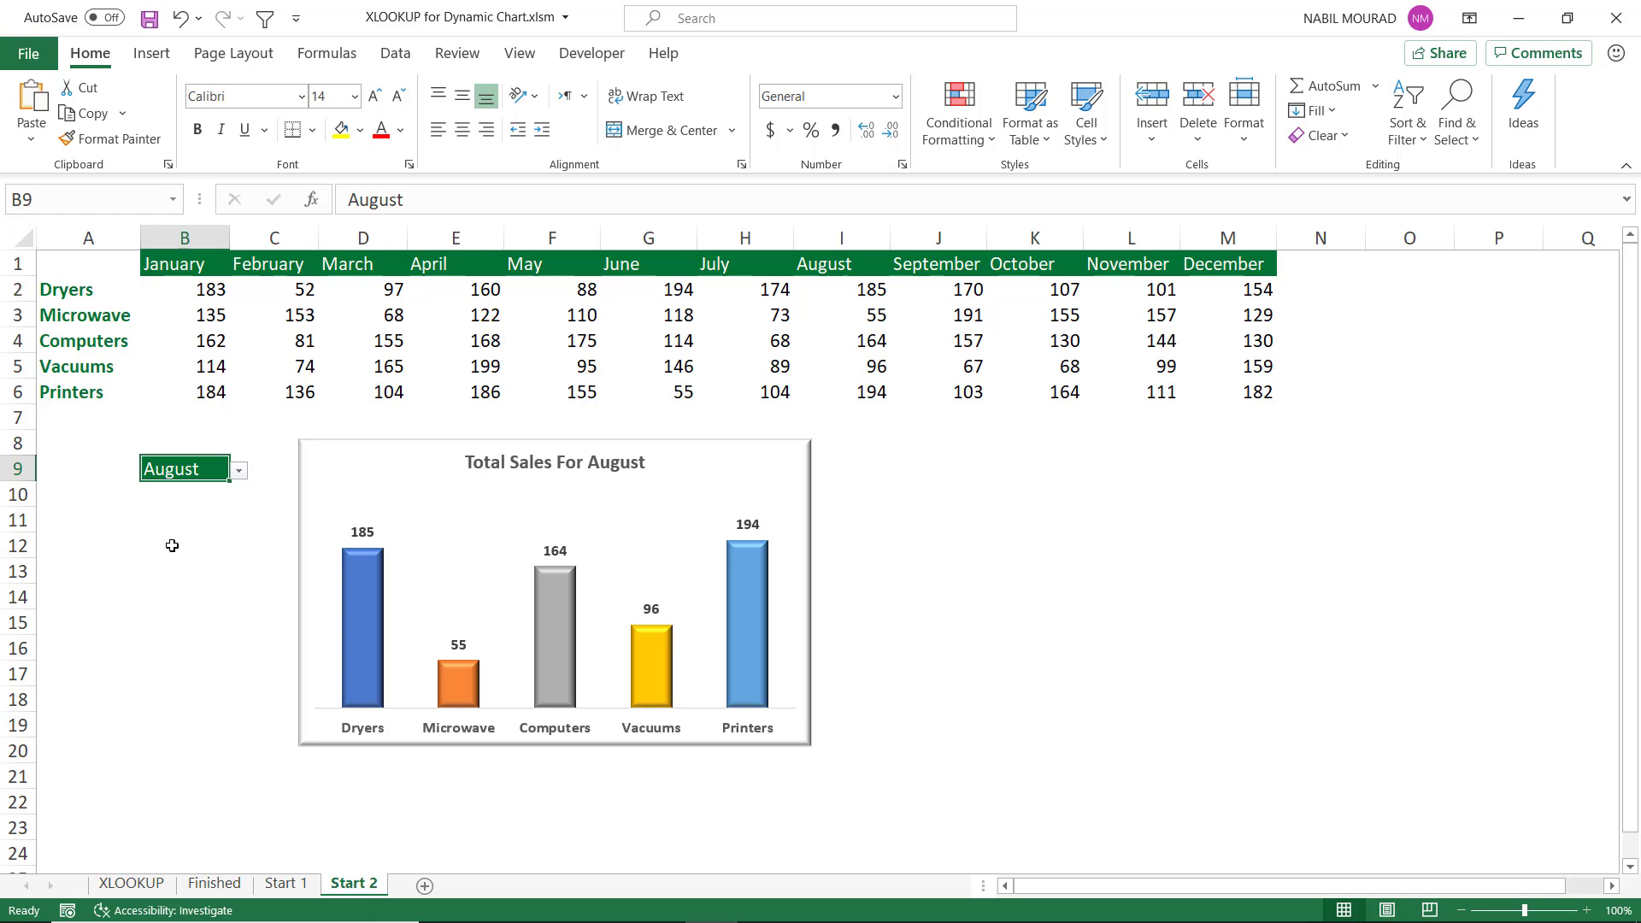
pyautogui.click(241, 470)
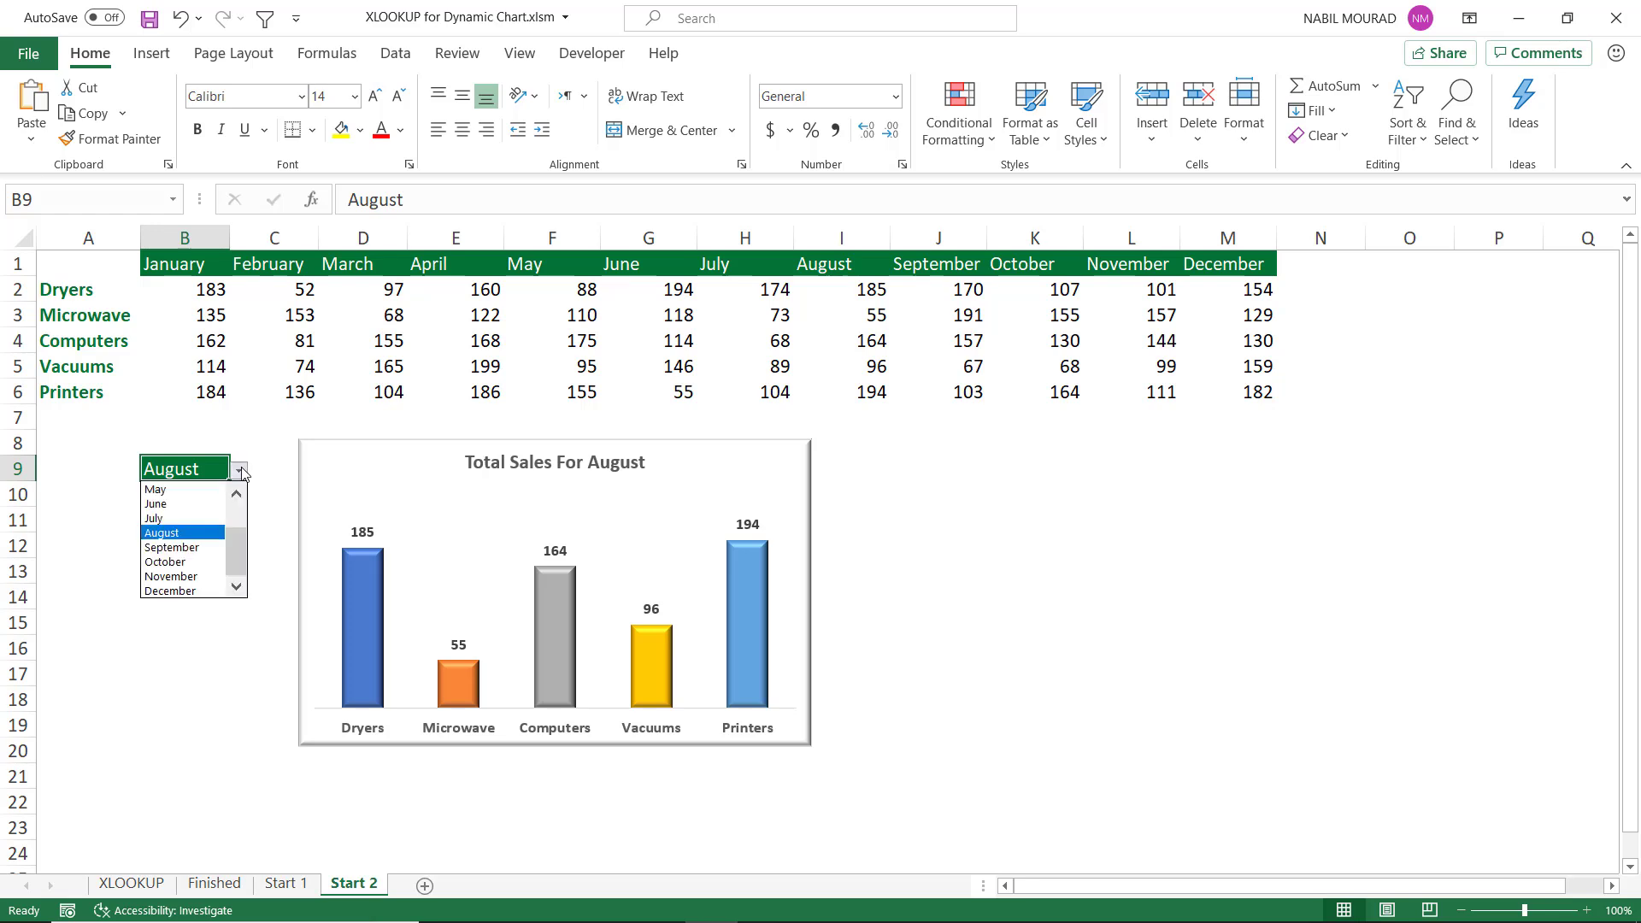
pyautogui.click(170, 578)
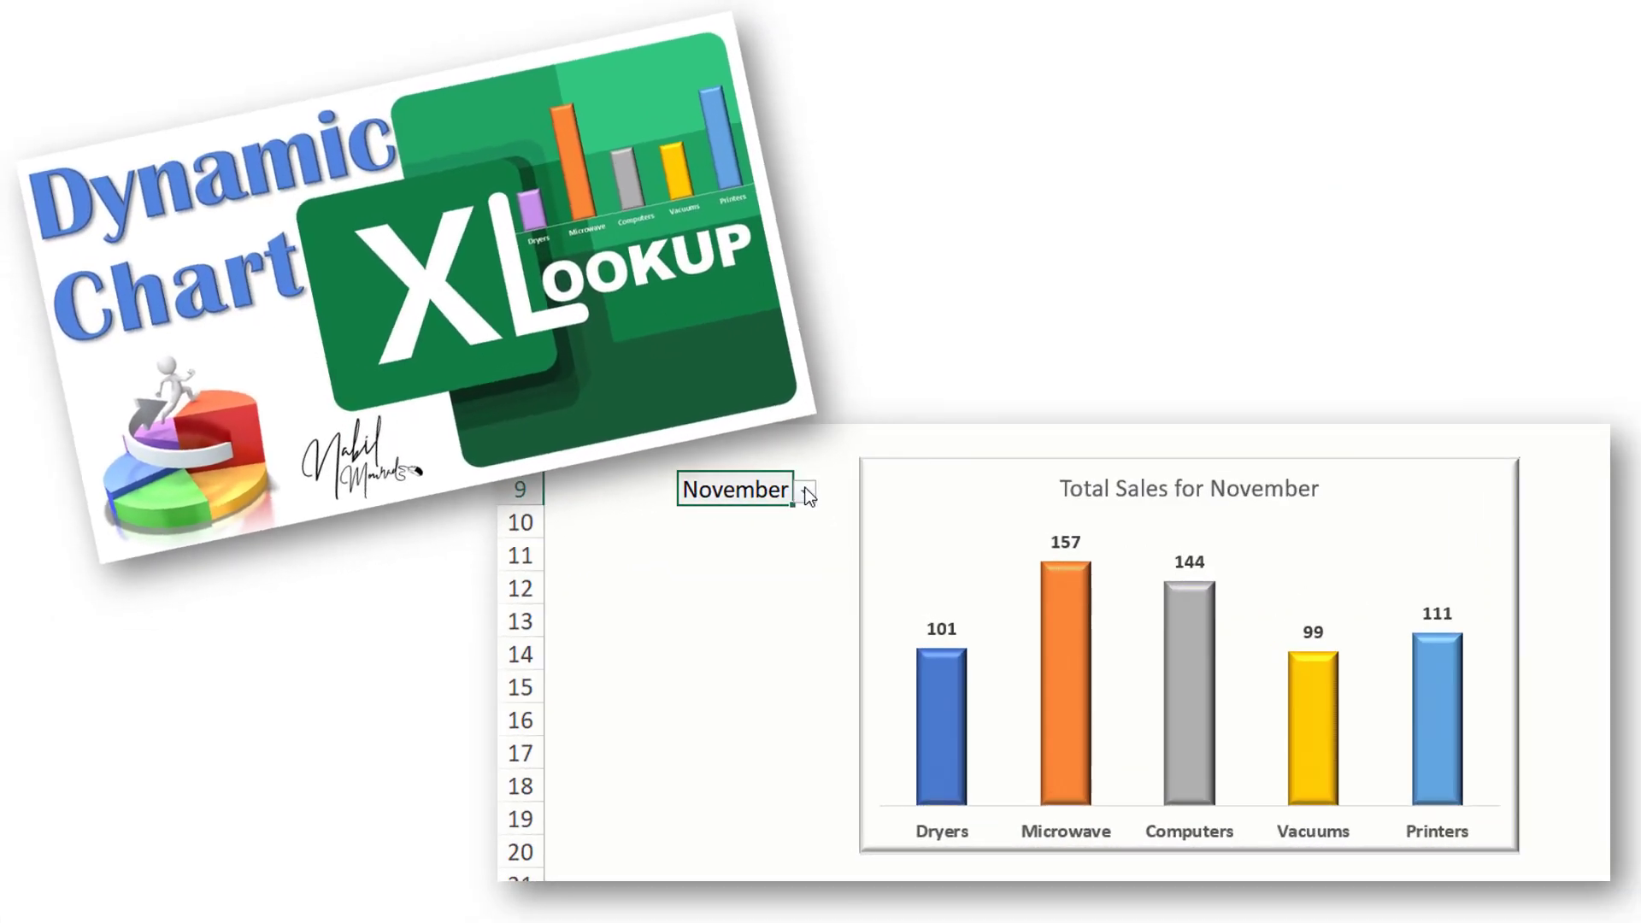
pyautogui.click(806, 493)
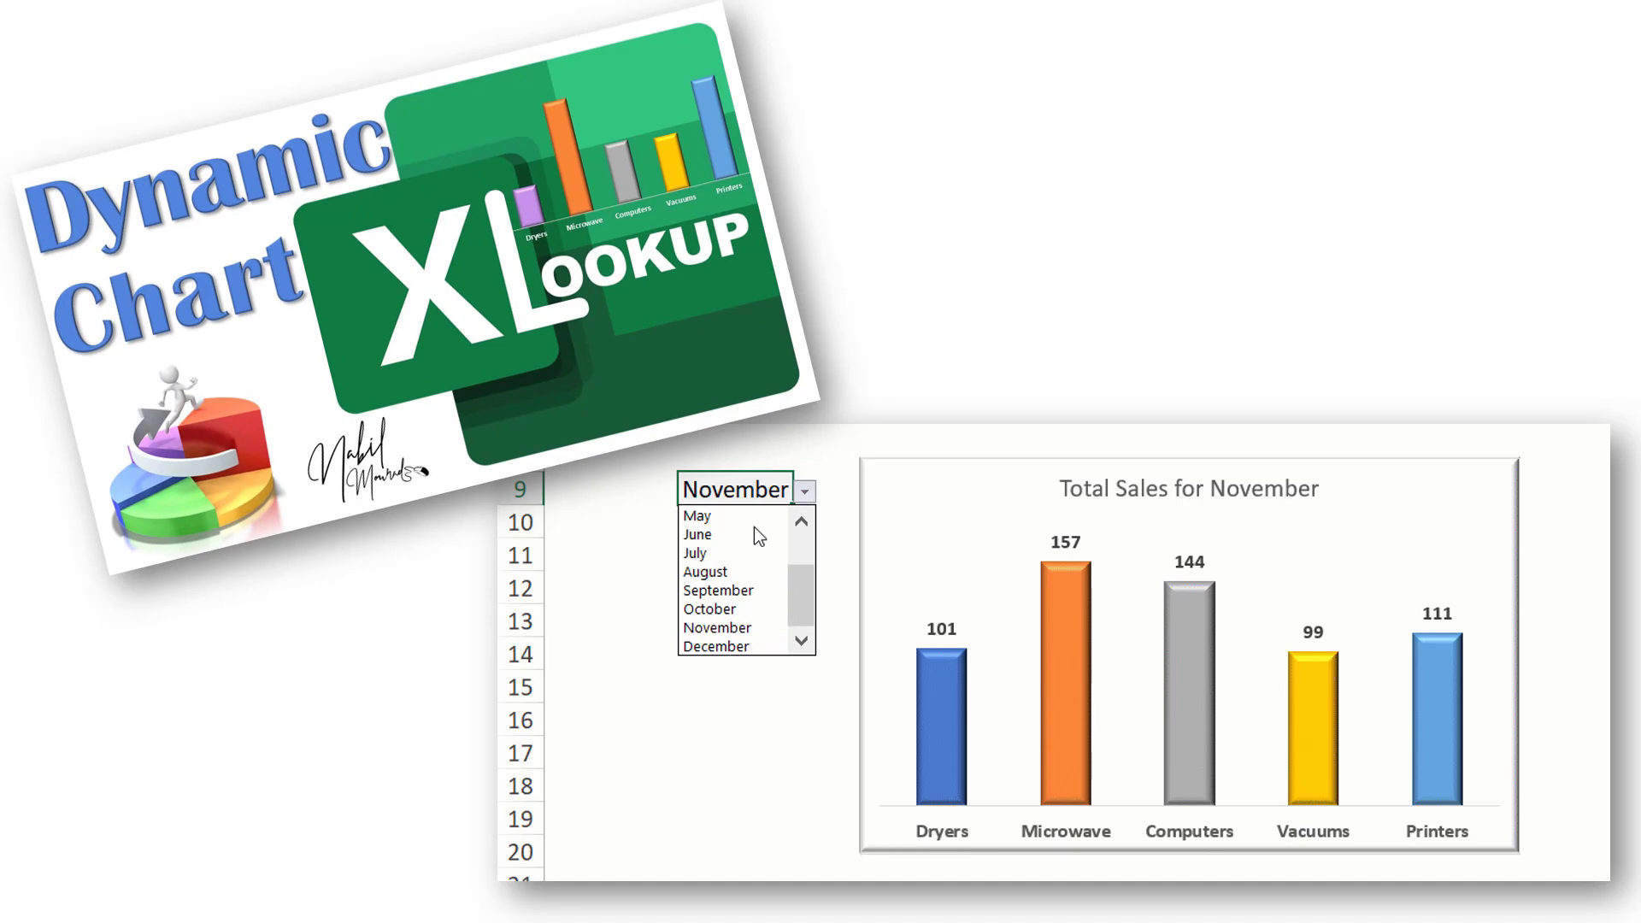
pyautogui.click(706, 537)
pyautogui.click(805, 493)
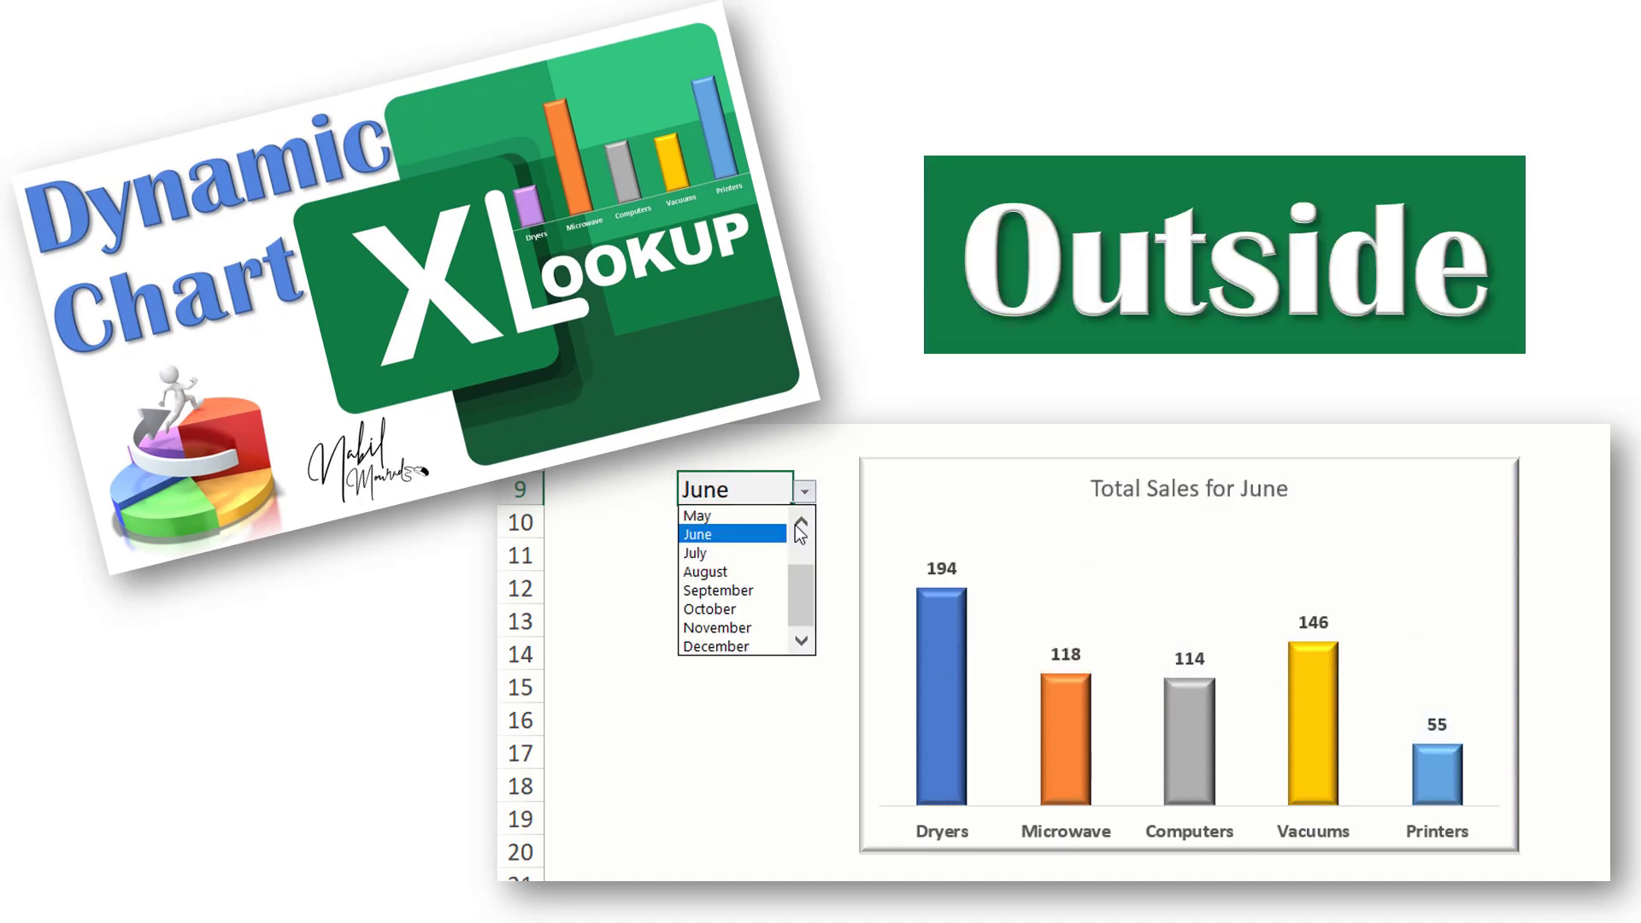
pyautogui.click(742, 590)
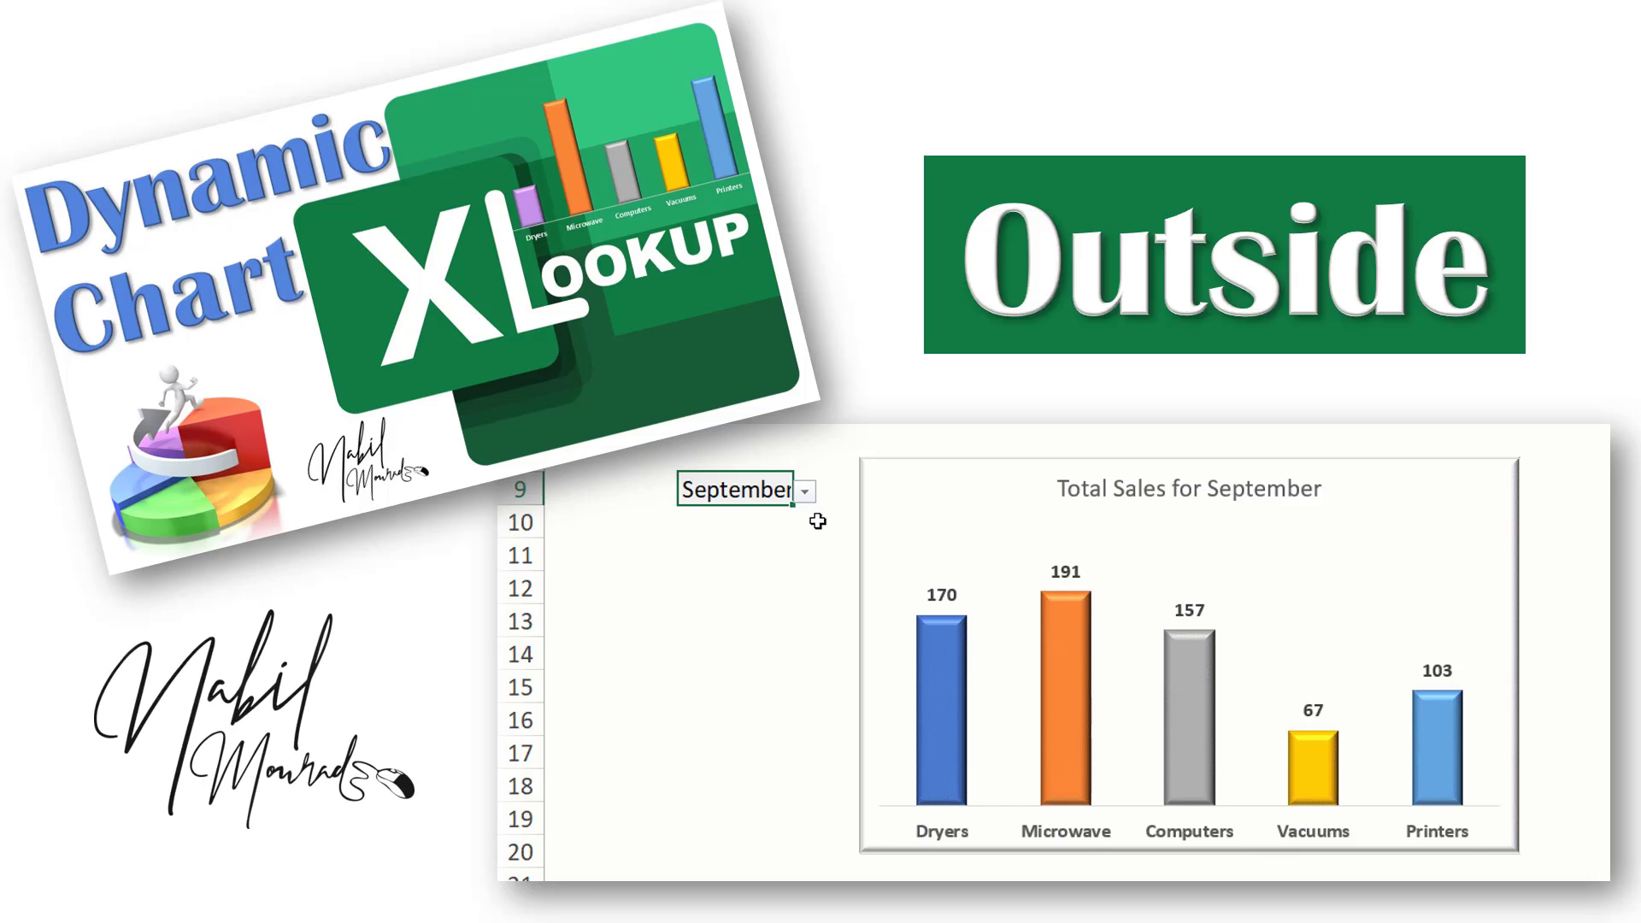
pyautogui.click(805, 496)
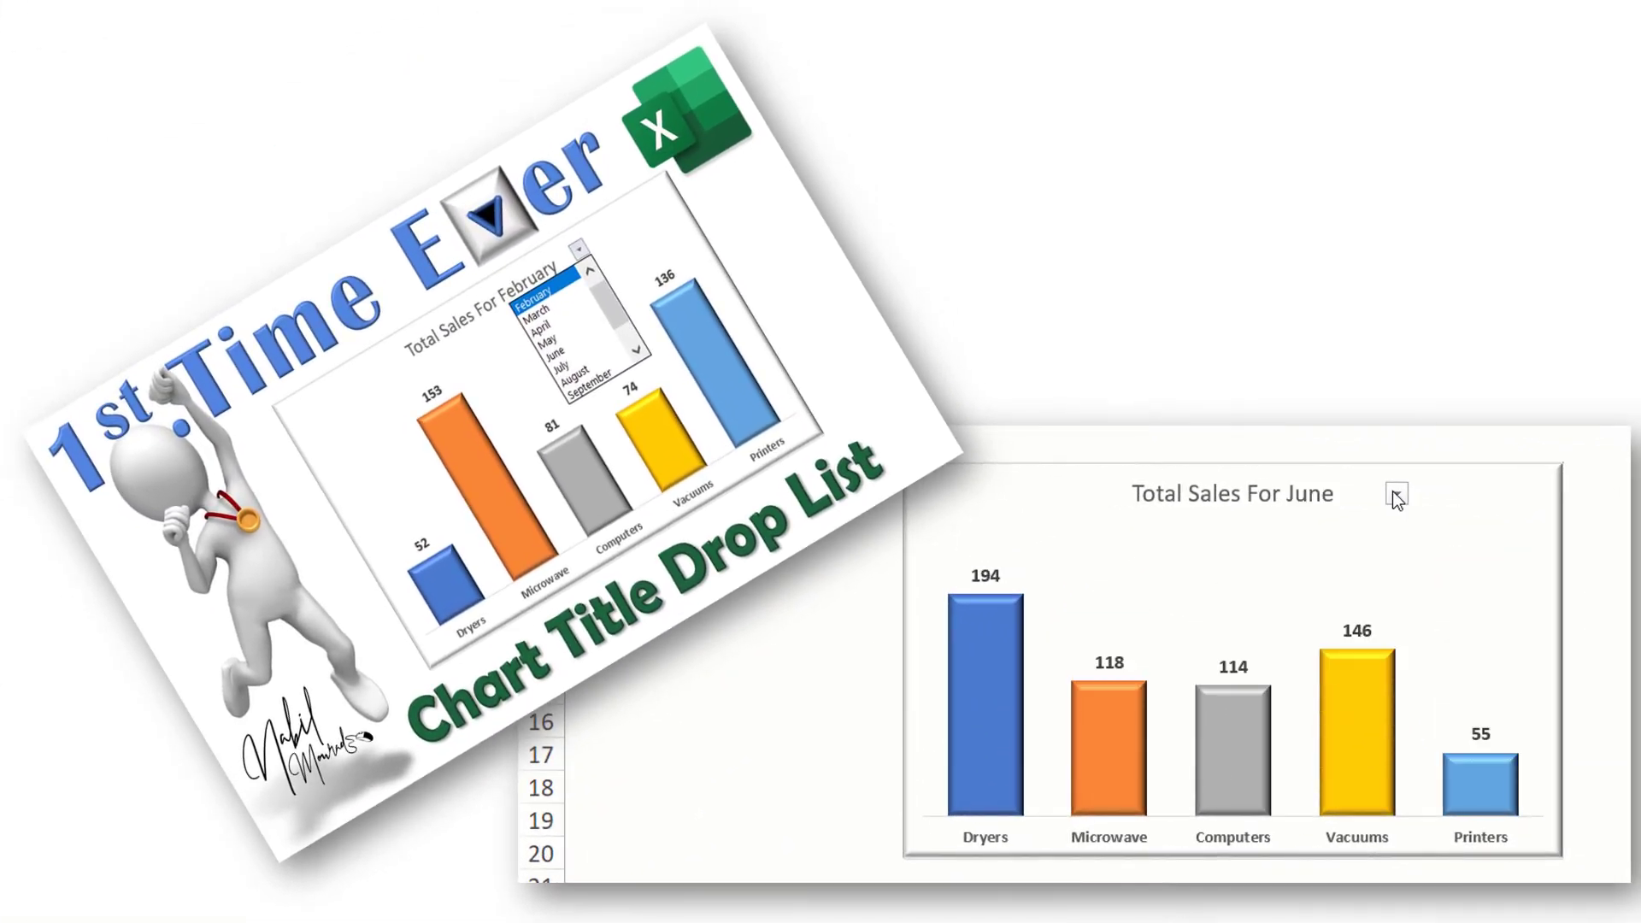
pyautogui.click(1399, 494)
pyautogui.click(1308, 573)
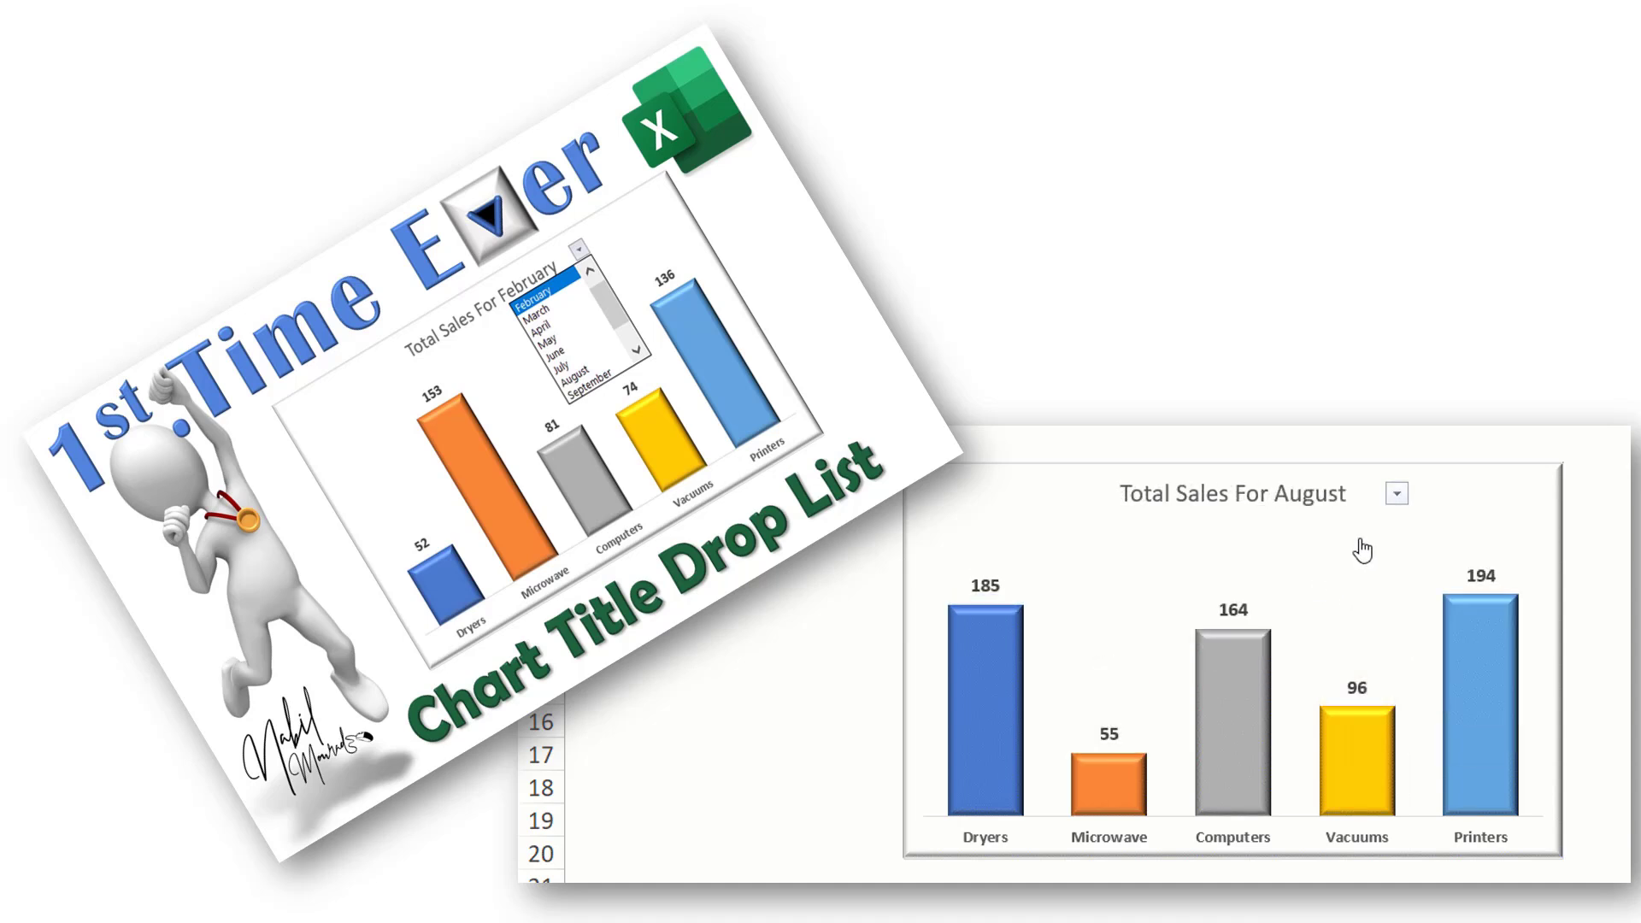
pyautogui.click(1398, 496)
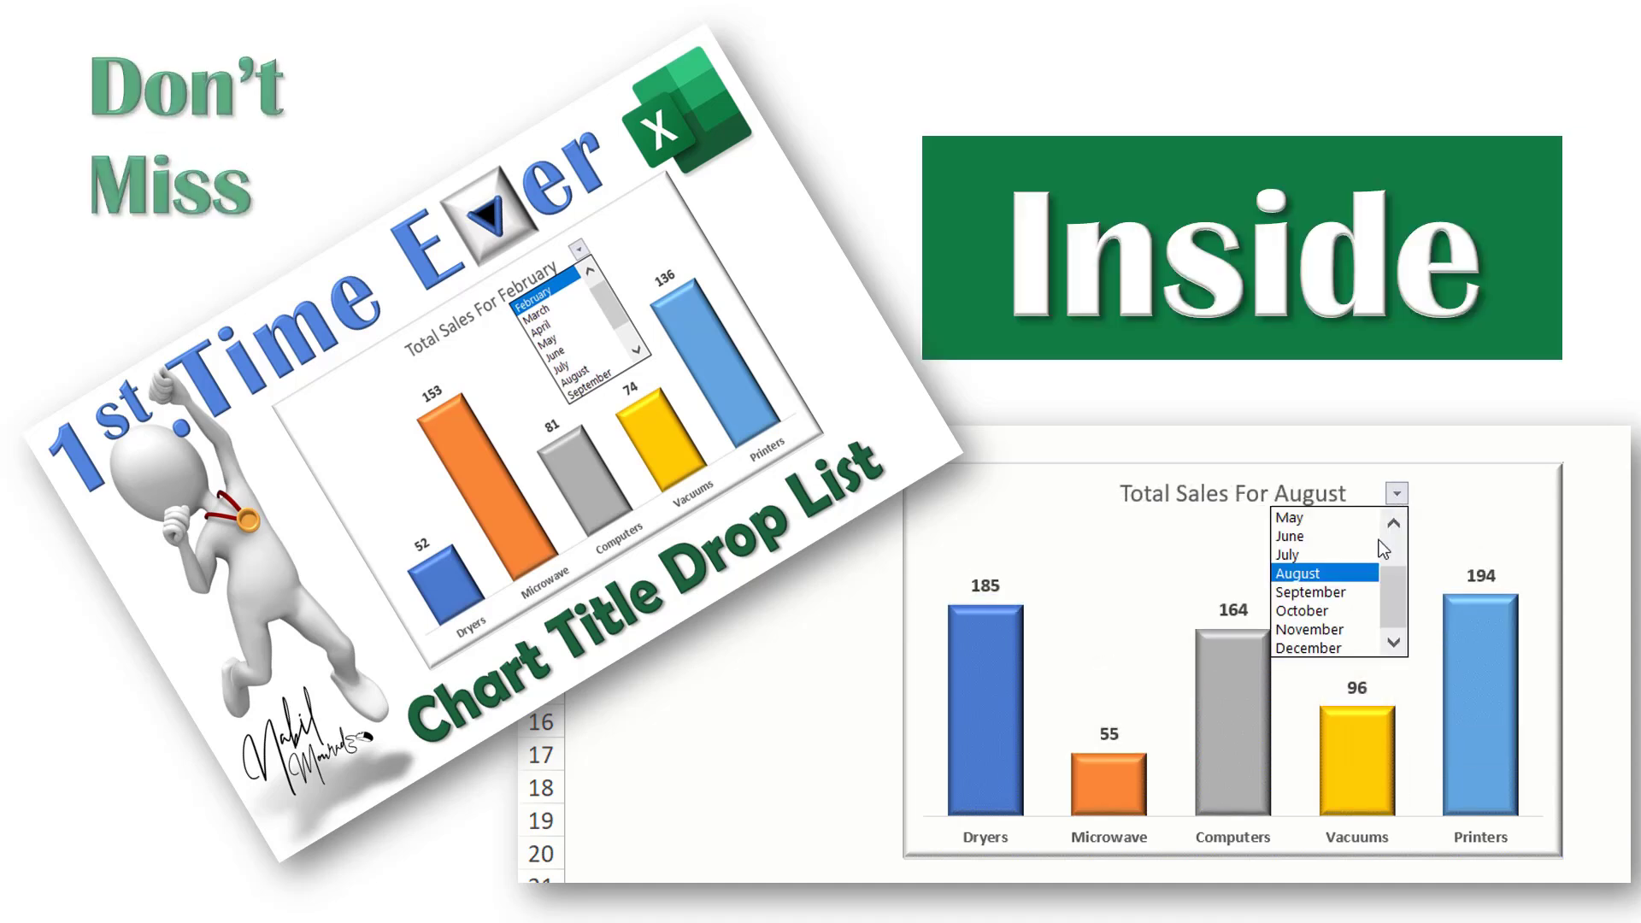
pyautogui.click(1312, 633)
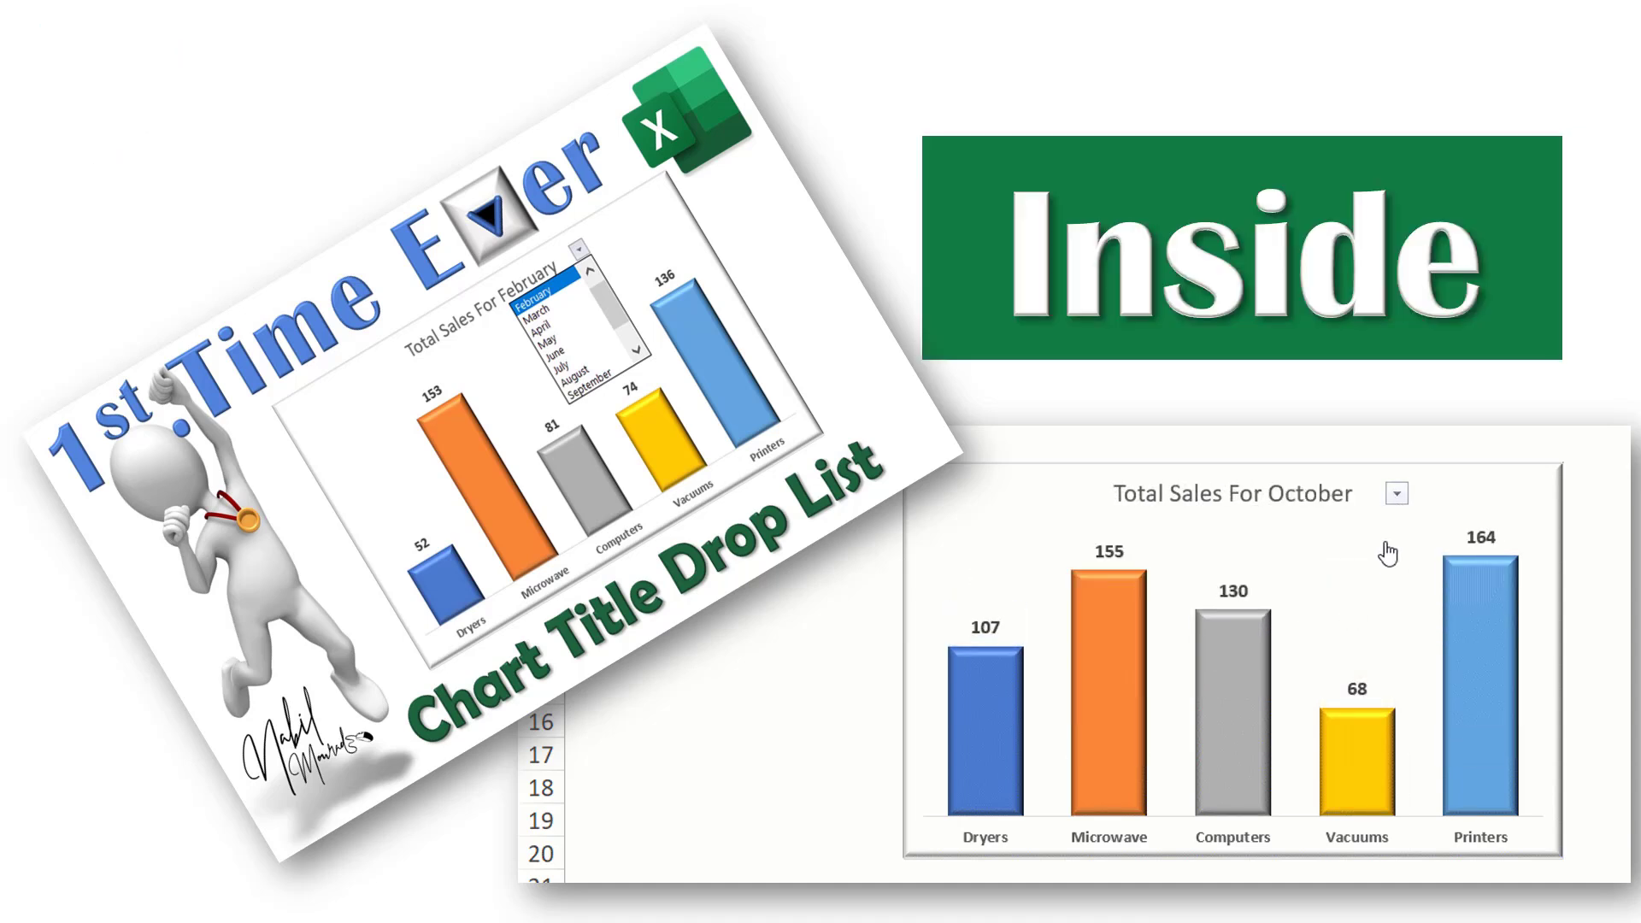
pyautogui.click(1397, 494)
pyautogui.click(1330, 649)
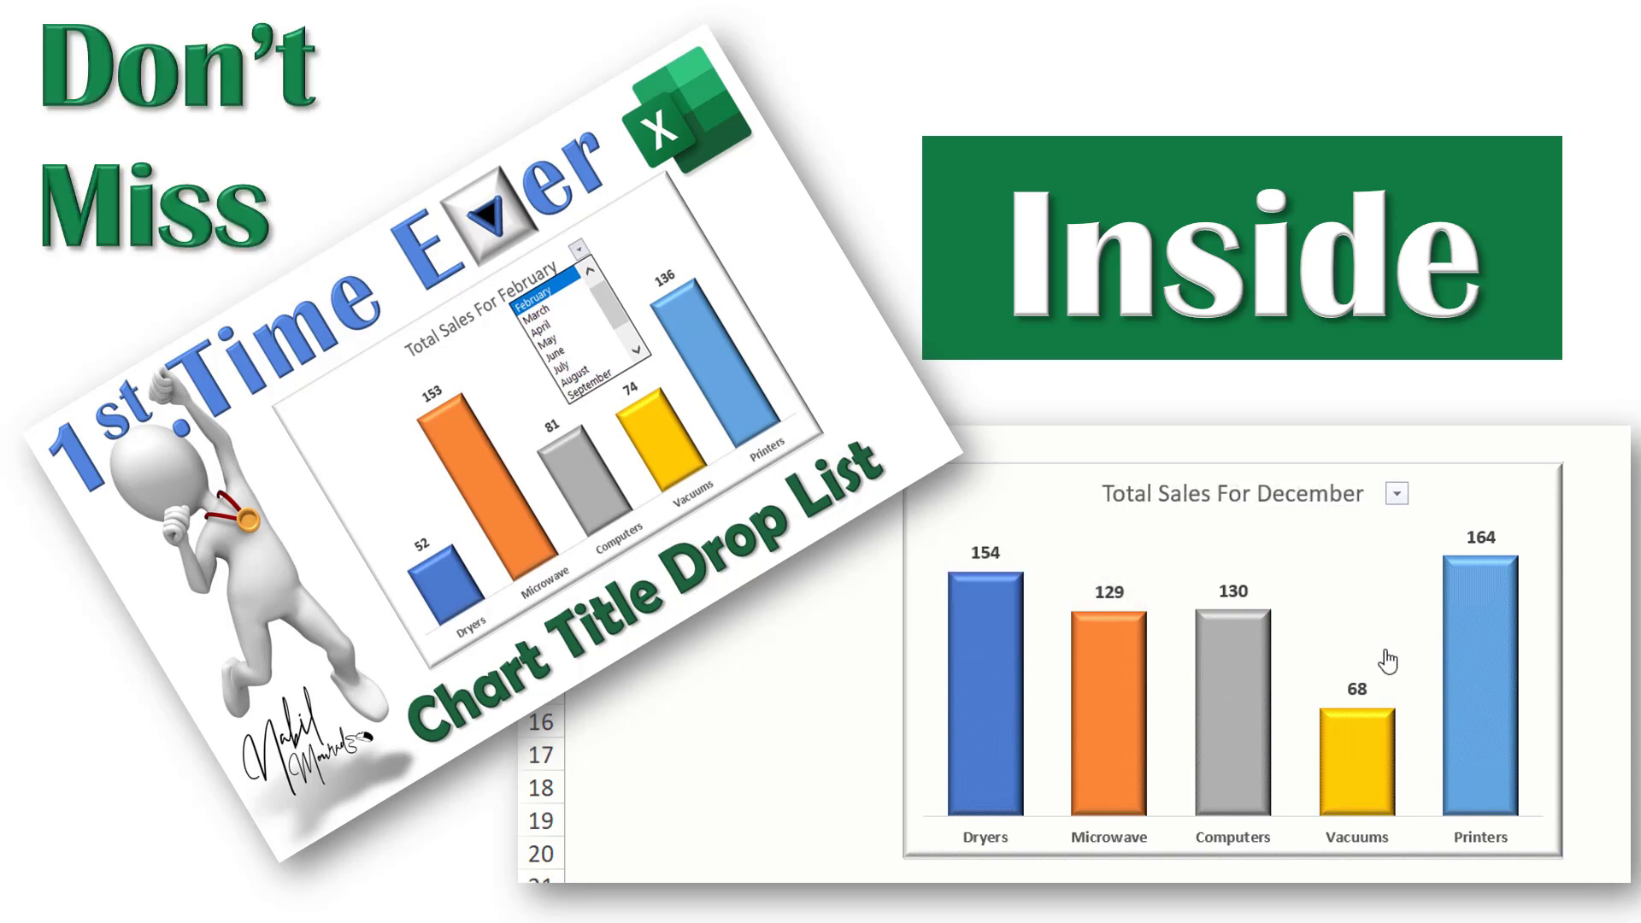